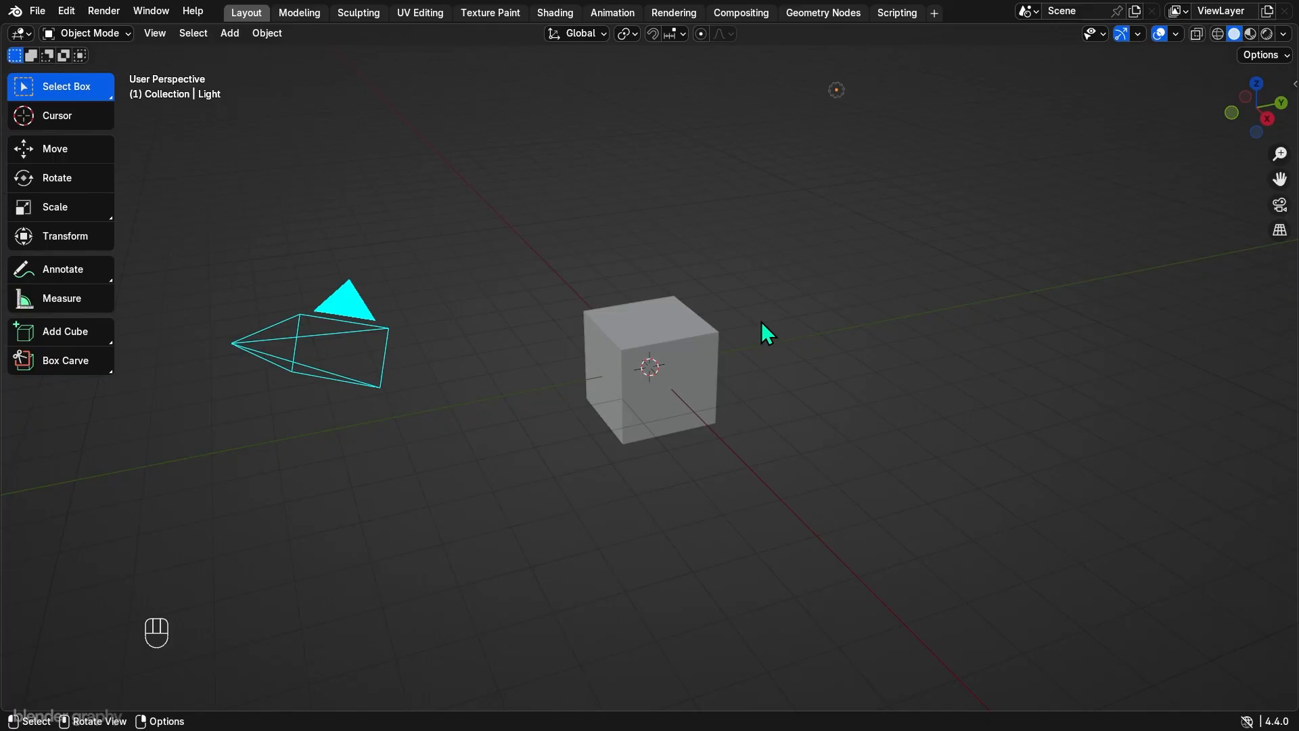
Step: Select the cube, the light and the camera one after another to identify the default scene objects
left_click(684, 348)
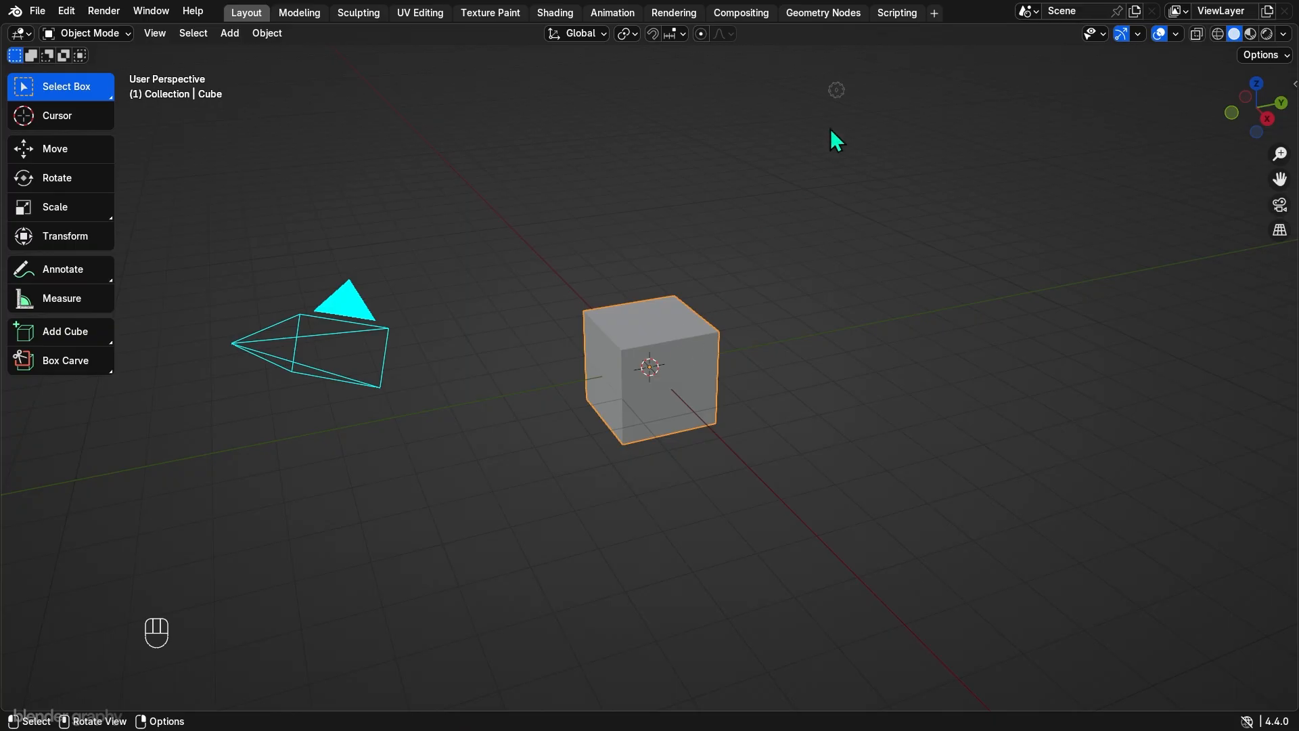
left_click(837, 90)
left_click(348, 297)
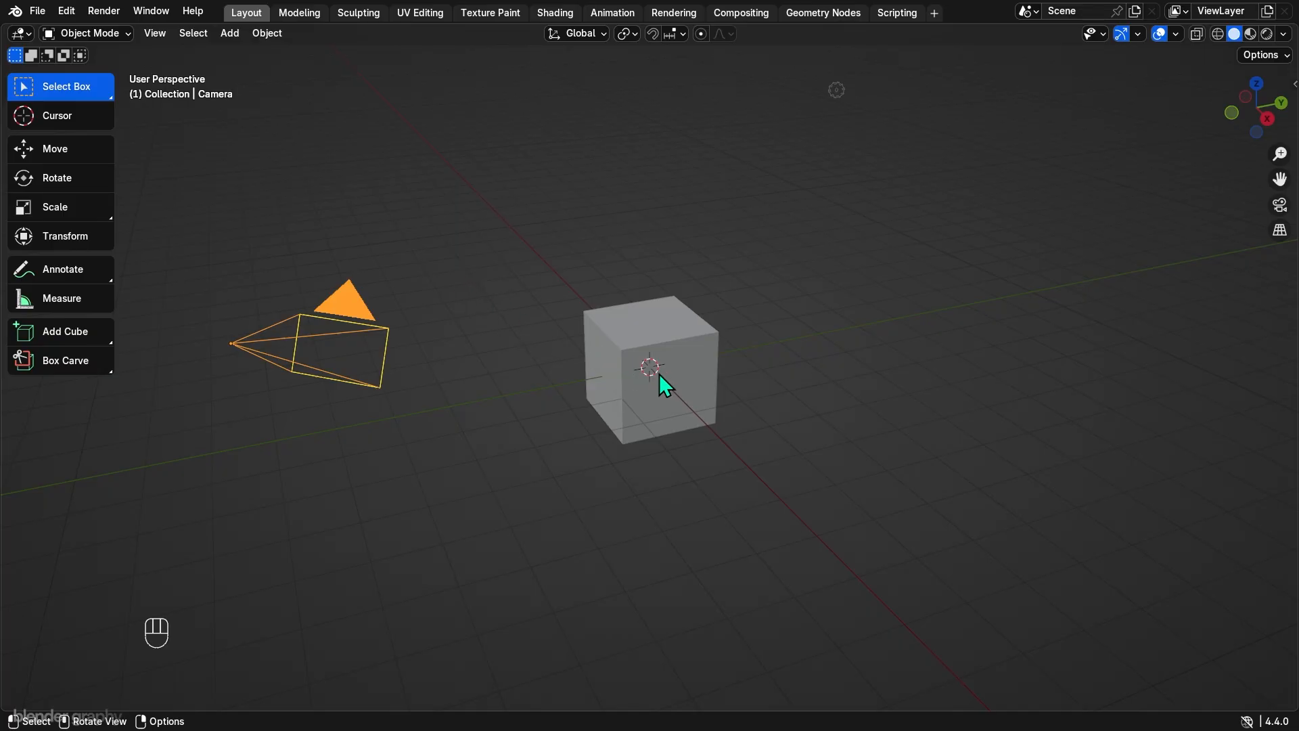
Step: Examine the default scene by zooming, orbiting and panning around the cube, including with the viewport navigation gizmos
scroll(659, 374, "down", 4)
scroll(659, 373, "up", 4)
left_click_drag(659, 373, 659, 374)
mouse_move(659, 373)
middle_mouse_down()
mouse_move(619, 415)
mouse_move(587, 416)
mouse_move(527, 387)
mouse_move(506, 312)
mouse_move(591, 255)
mouse_move(711, 279)
mouse_move(741, 322)
mouse_move(717, 383)
mouse_move(648, 392)
mouse_move(655, 376)
middle_mouse_up()
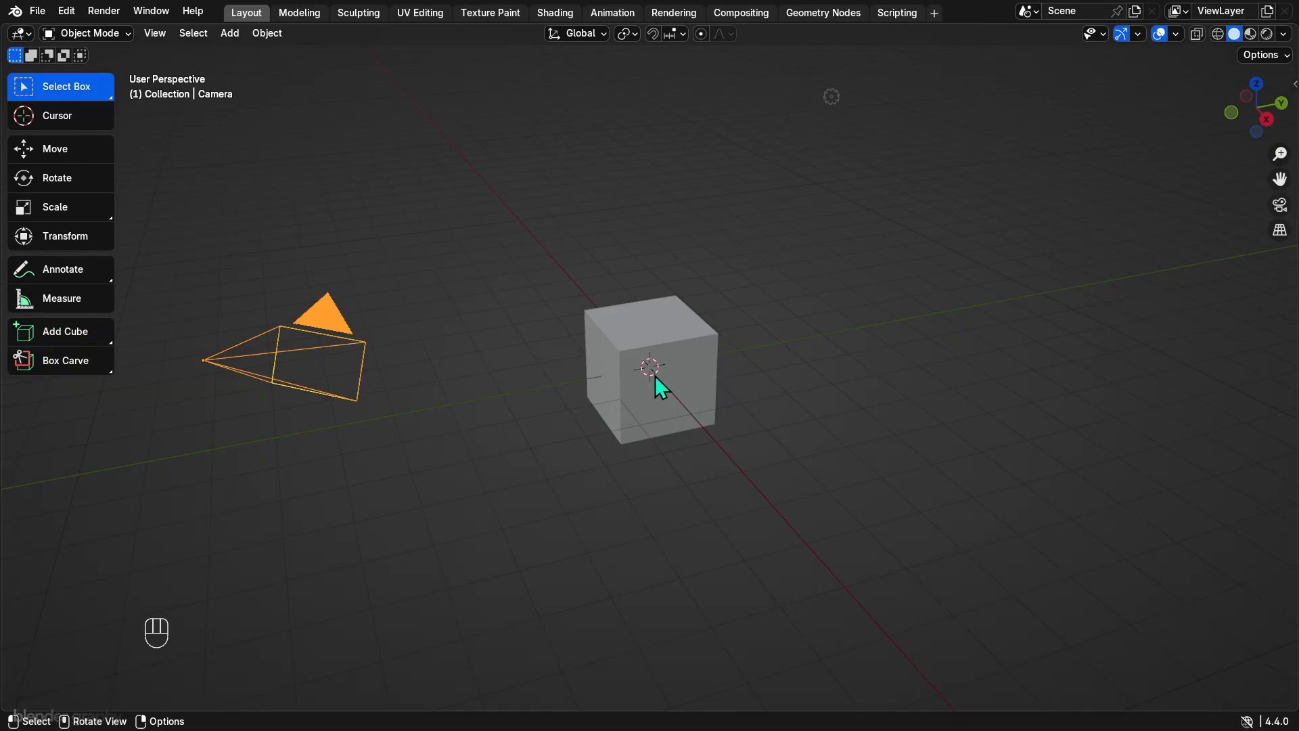
key("shift")
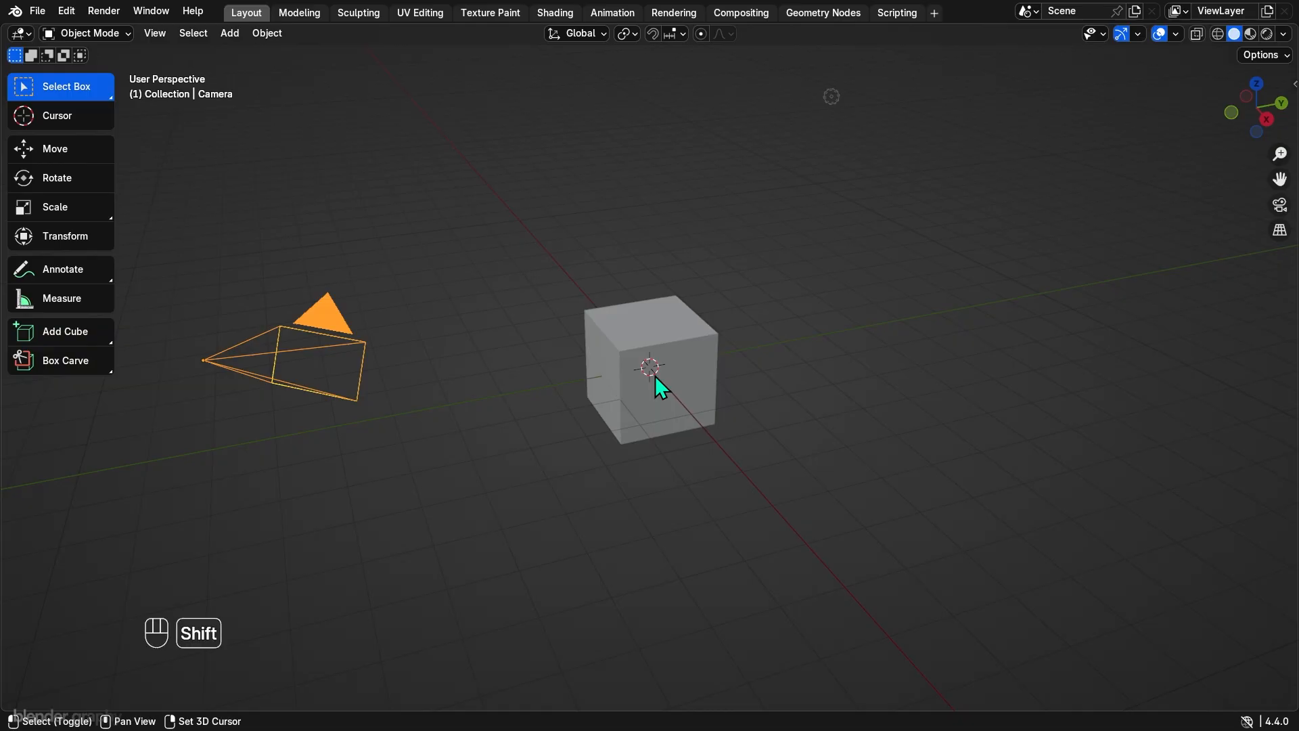
middle_click_drag(655, 376, 619, 399, "shift")
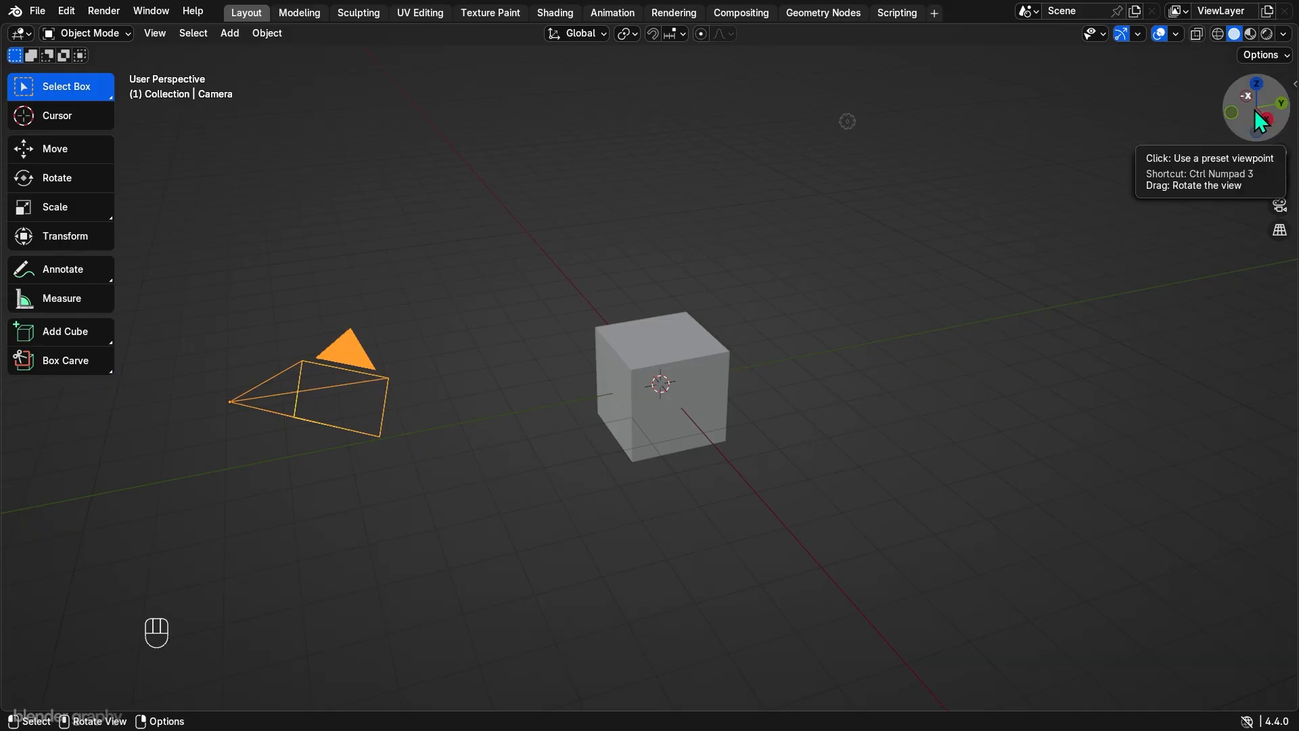
mouse_move(1254, 109)
left_mouse_down()
mouse_move(1289, 144)
mouse_move(1298, 130)
mouse_move(1293, 163)
mouse_move(1226, 184)
mouse_move(1201, 146)
mouse_move(1201, 107)
mouse_move(1210, 93)
mouse_move(1280, 89)
mouse_move(1181, 113)
mouse_move(1252, 119)
left_mouse_up()
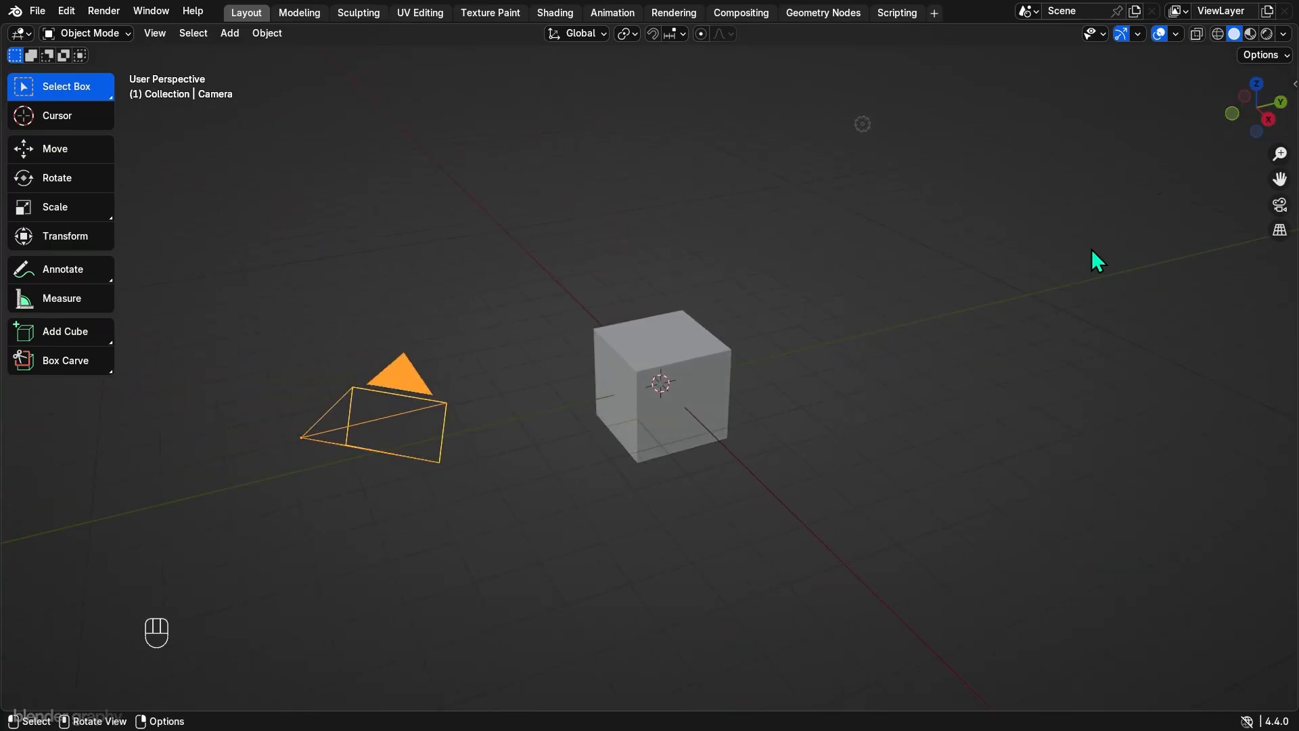
left_click_drag(1280, 154, 1157, 330)
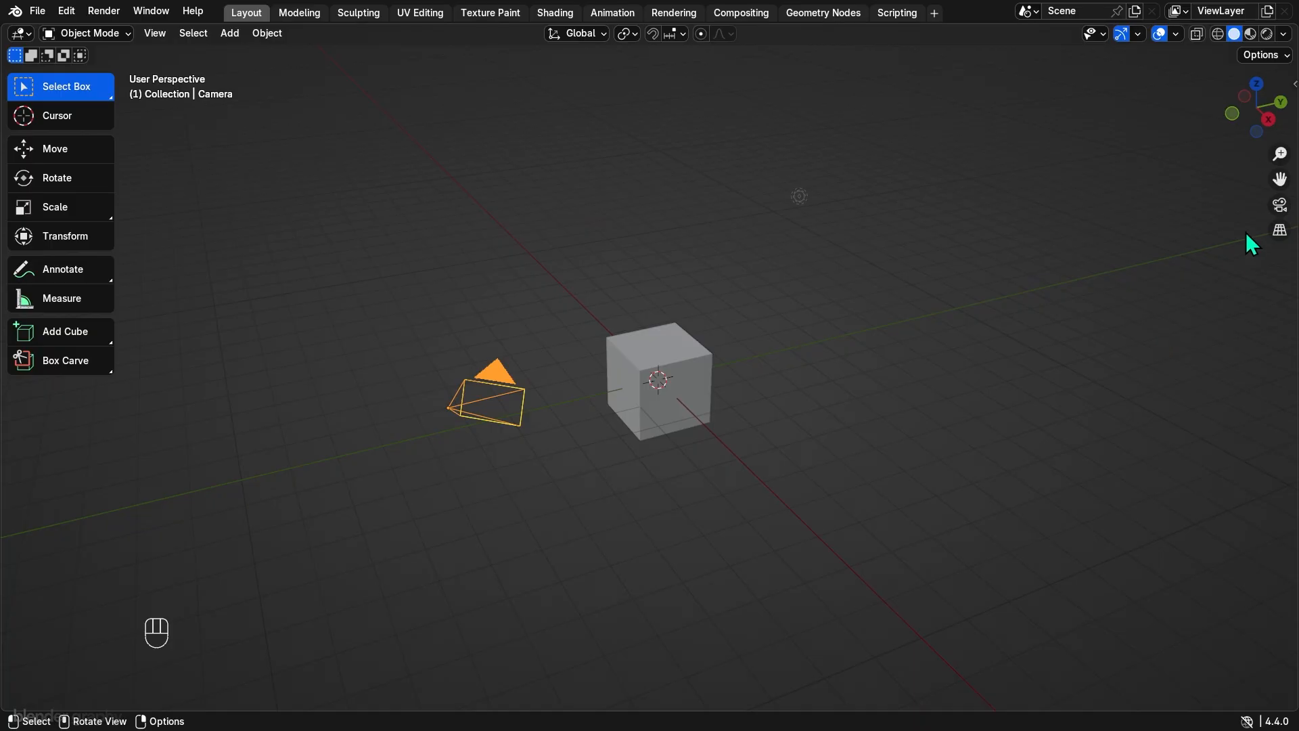
left_click_drag(1280, 179, 1113, 359)
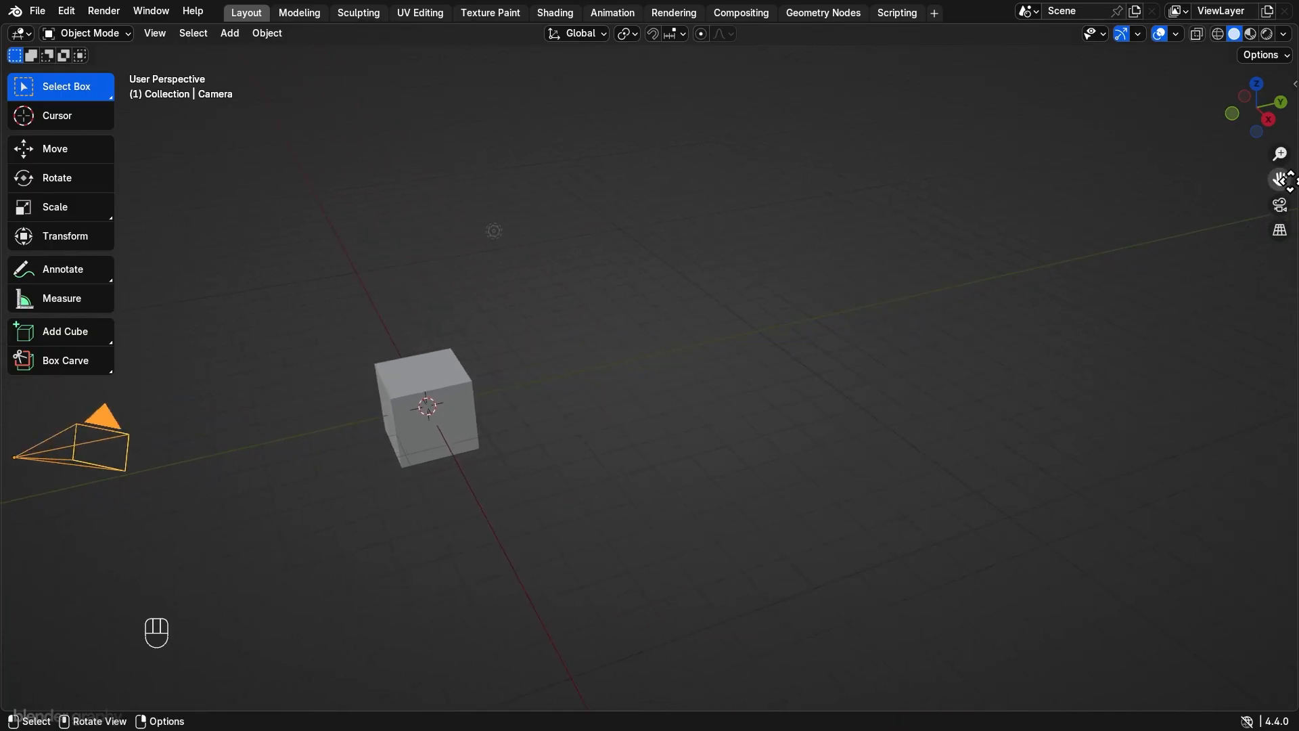
mouse_move(1279, 179)
left_mouse_down()
mouse_move(1296, 155)
mouse_move(1205, 169)
mouse_move(1221, 159)
mouse_move(1280, 179)
left_mouse_up()
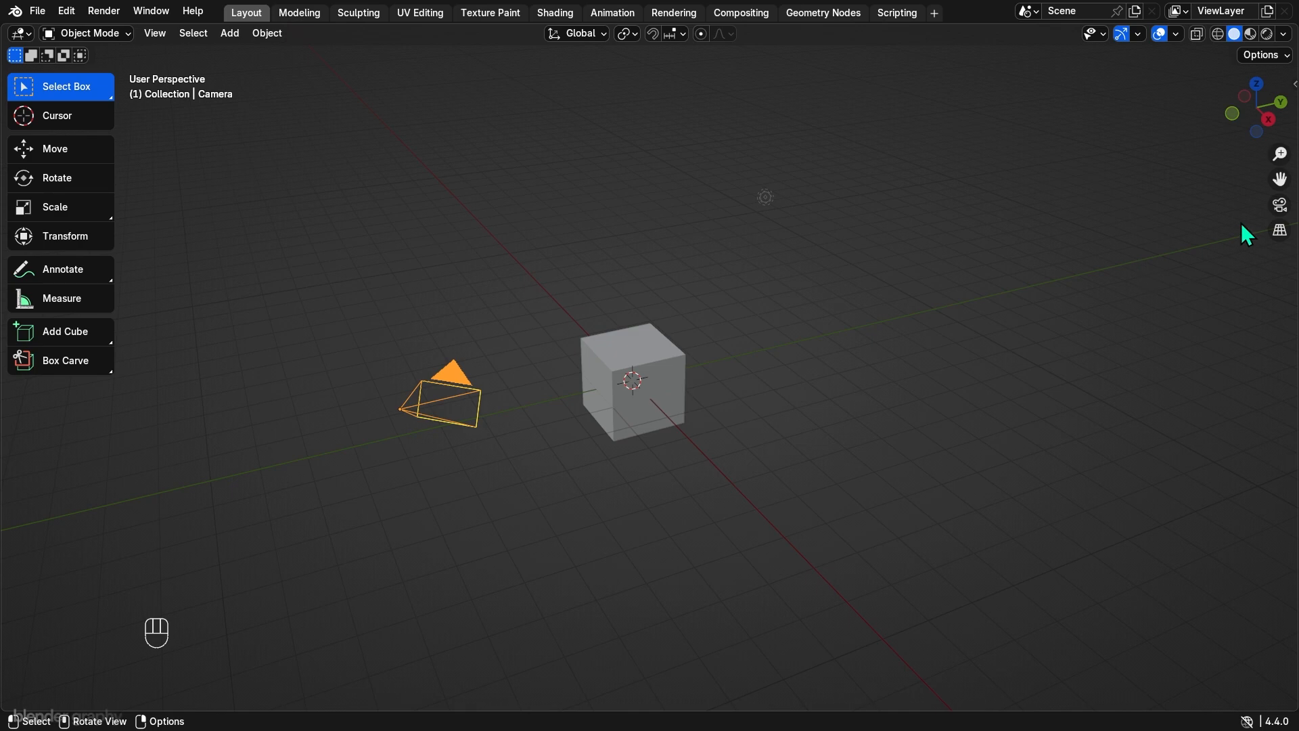
Step: Look through the scene camera and return to the user perspective view, twice
left_click(1281, 207)
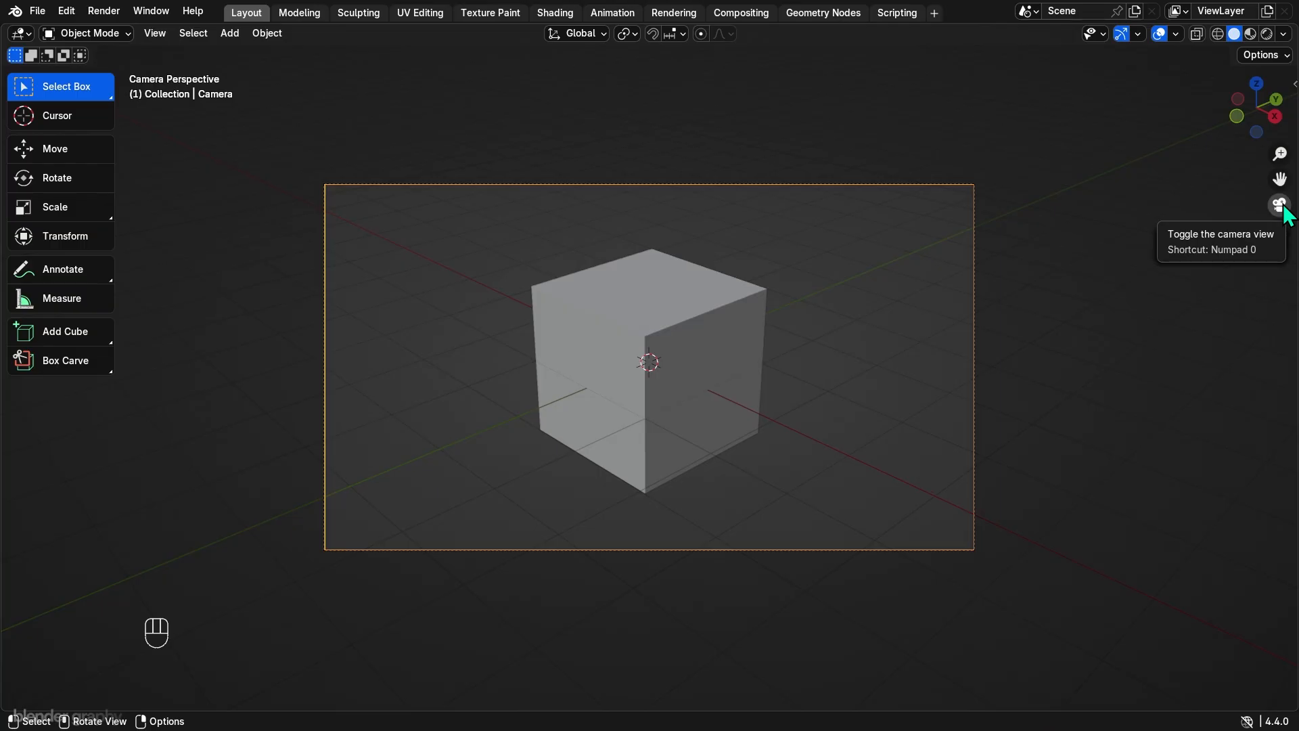
left_click(1281, 206)
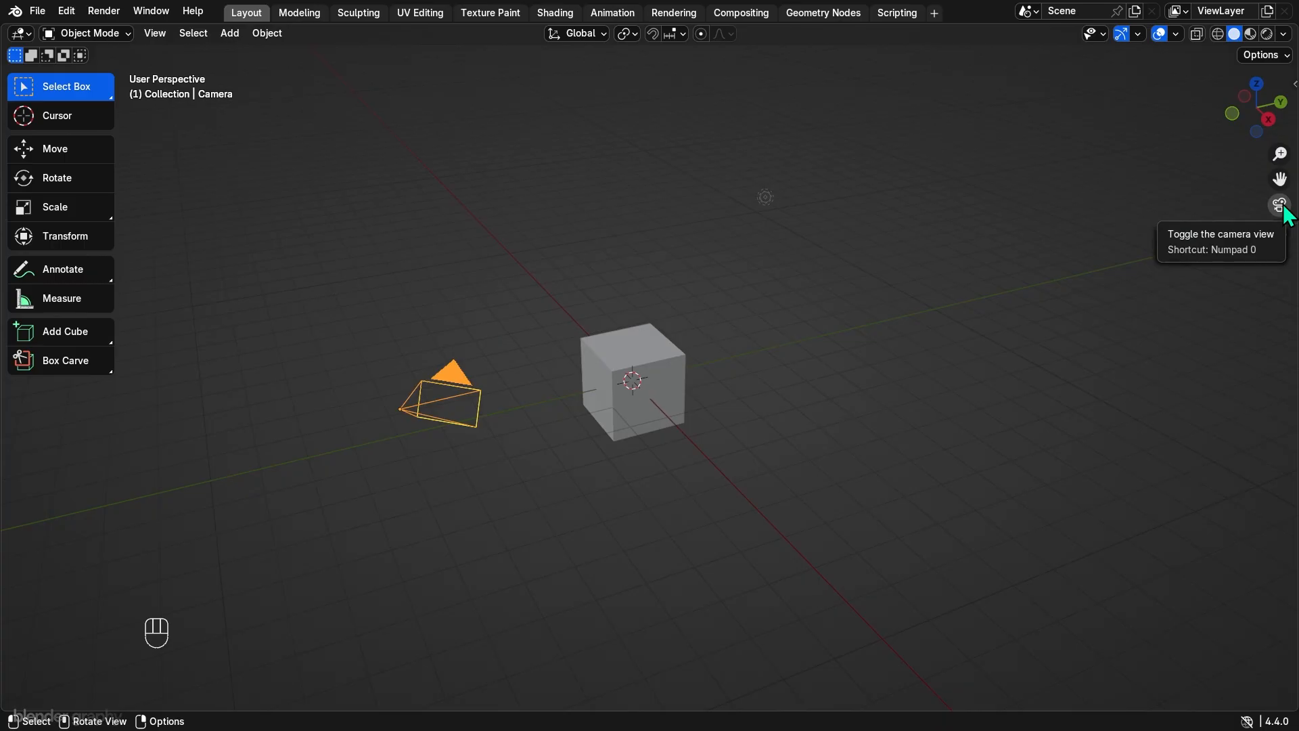
left_click(1281, 206)
left_click(1281, 205)
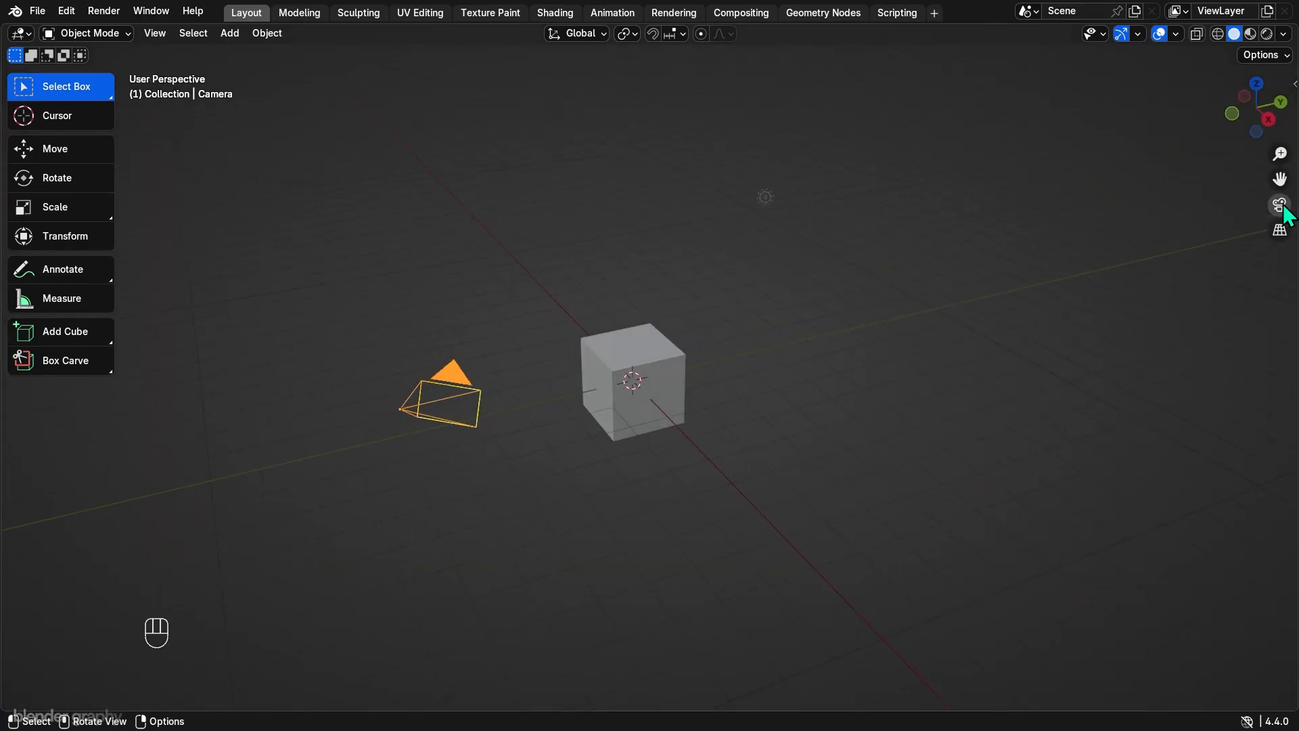
Step: Delete the light and the camera so that only the cube is left in the scene
left_click(771, 207)
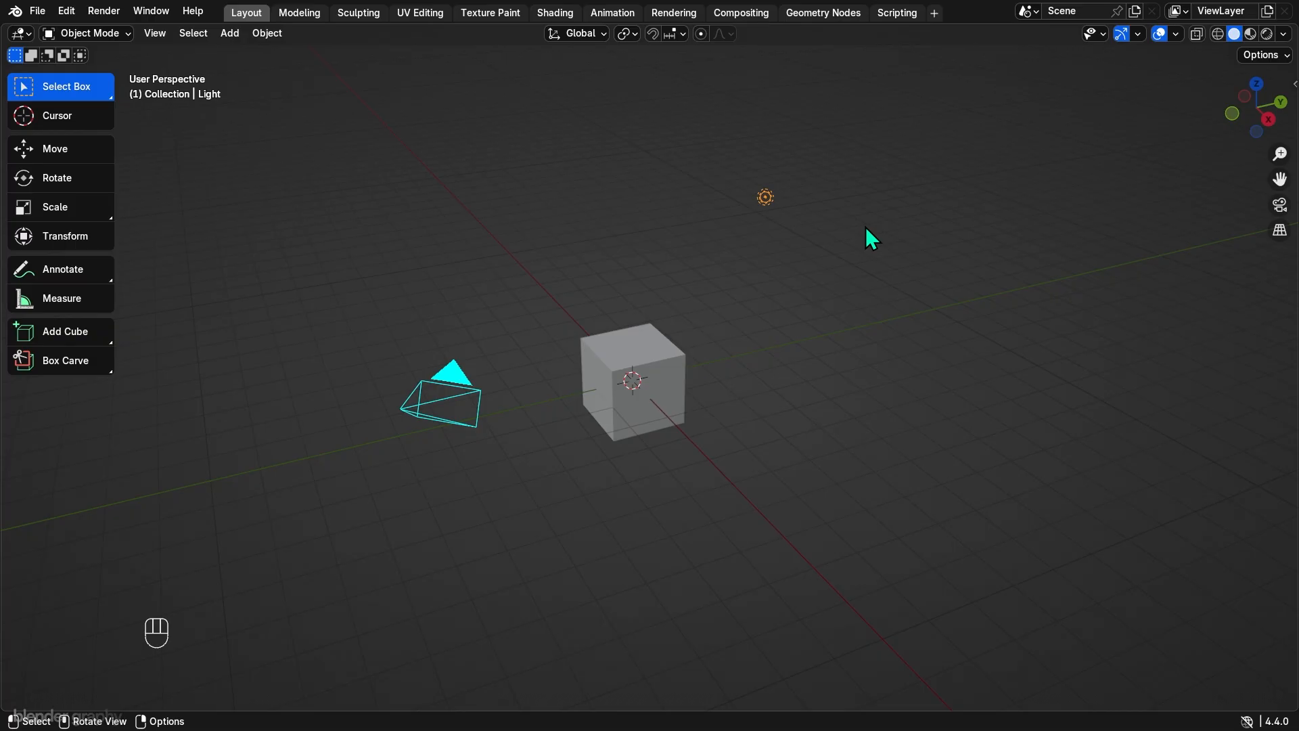
key("Delete")
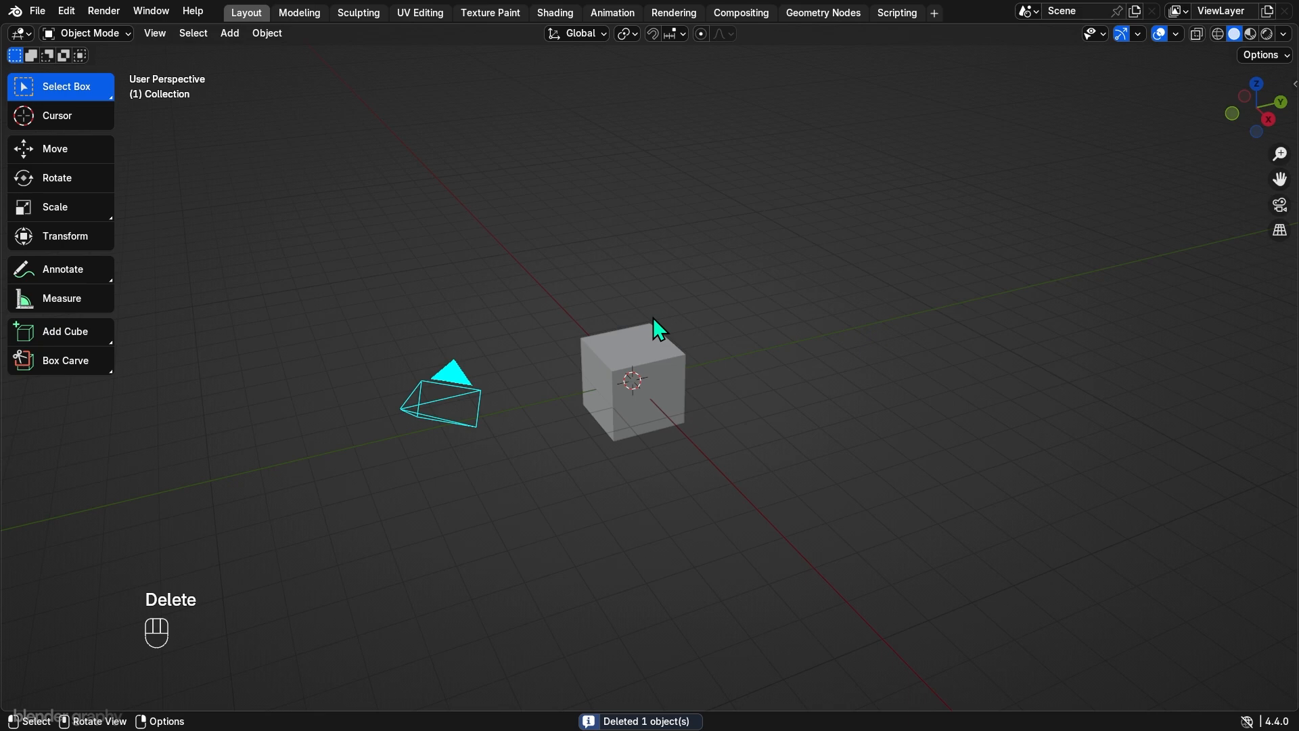
left_click(456, 396)
key("Delete")
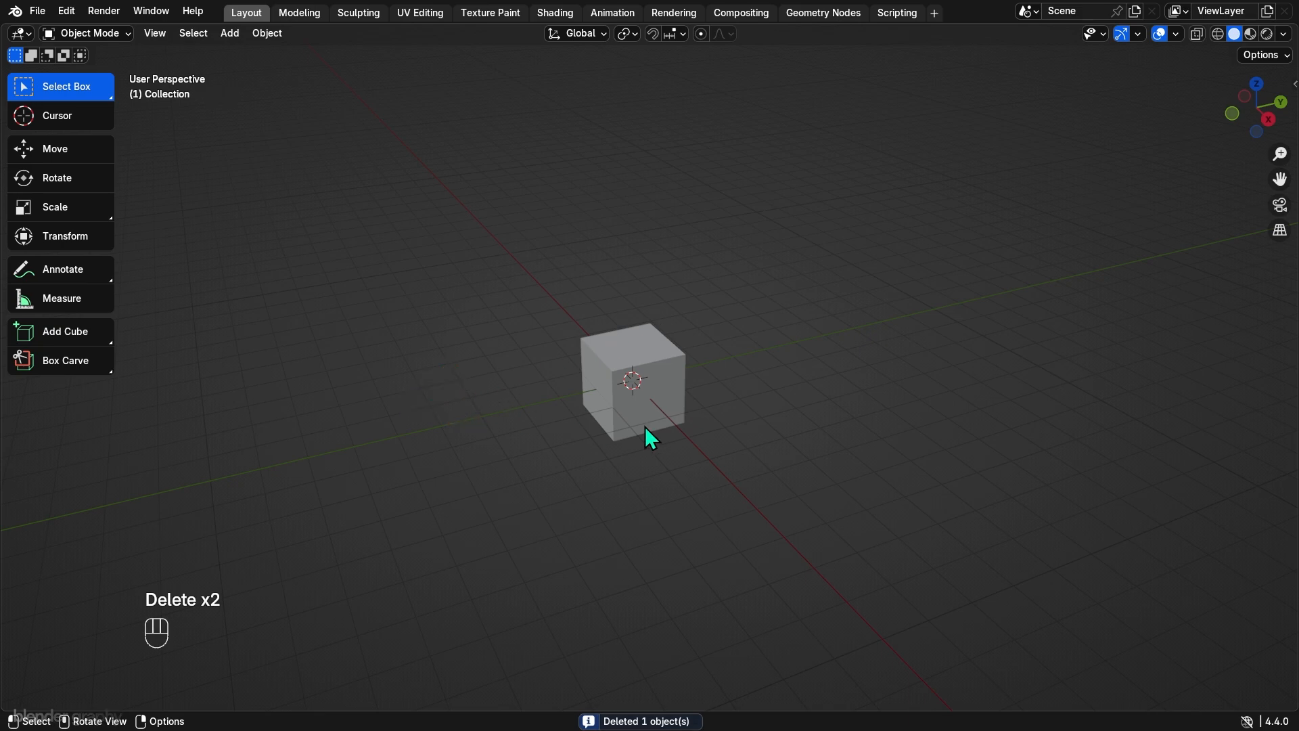
Step: Select the cube, move it freely away from the world origin, and undo the move
scroll(645, 427, "up", 4)
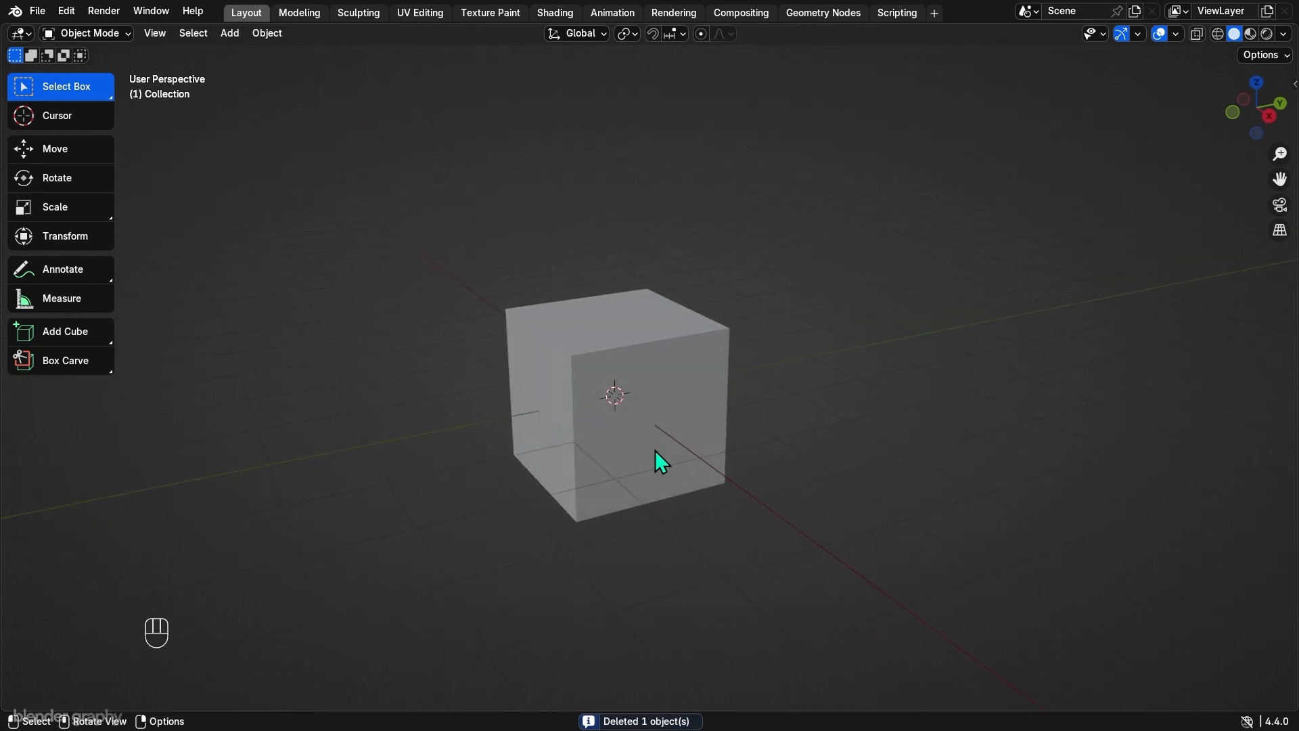
middle_click_drag(655, 449, 673, 415, "shift")
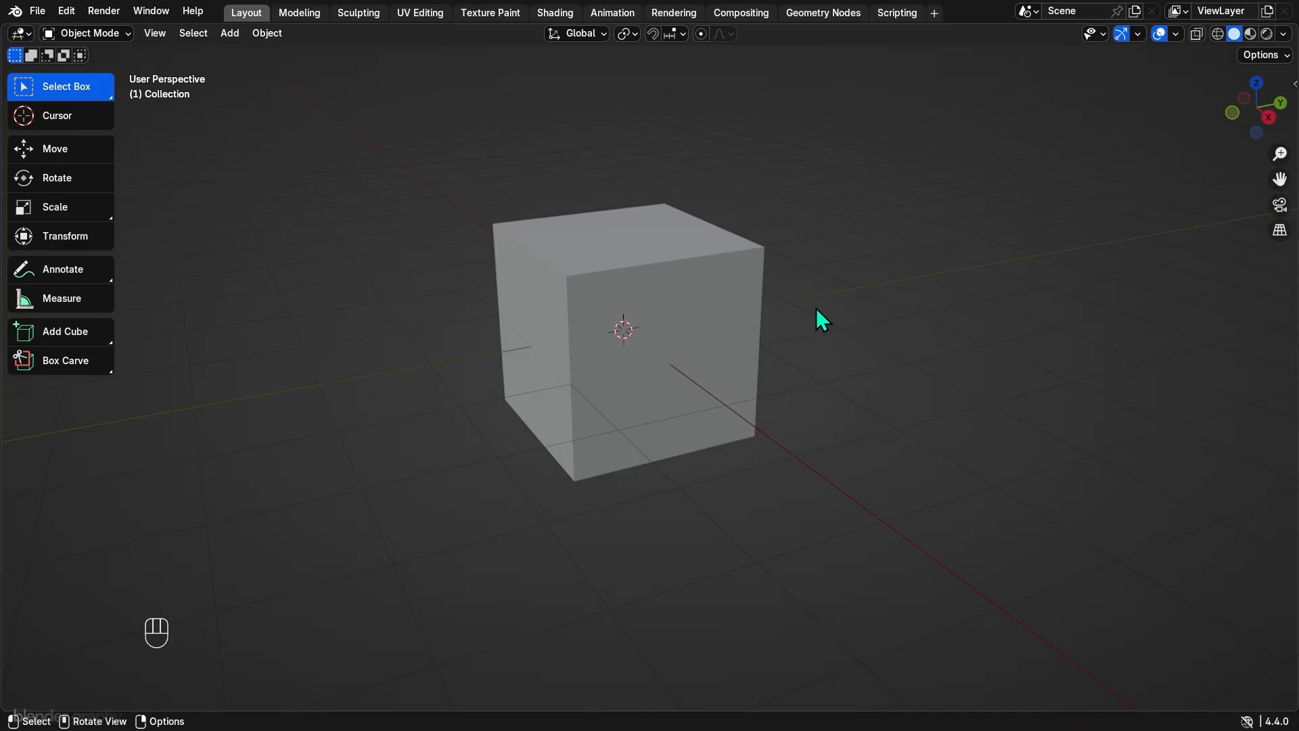
left_click(704, 314)
key("g")
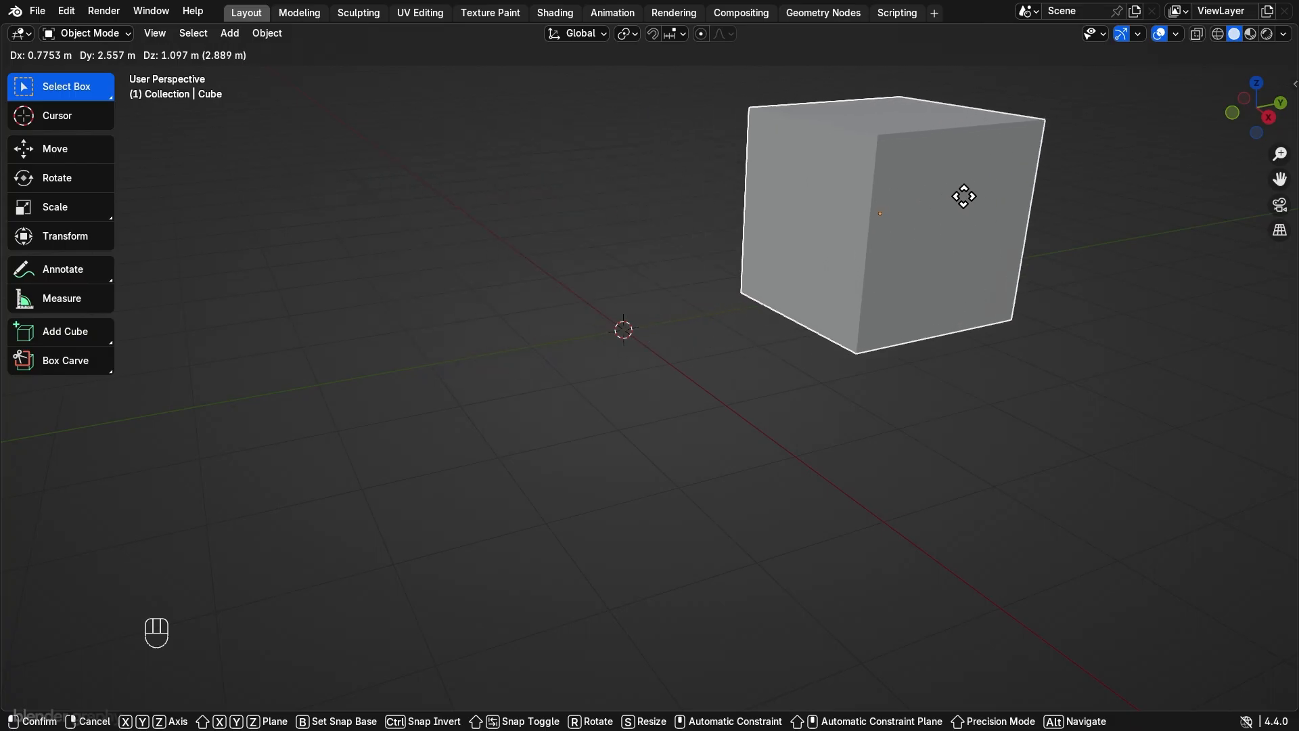
left_click(1068, 207)
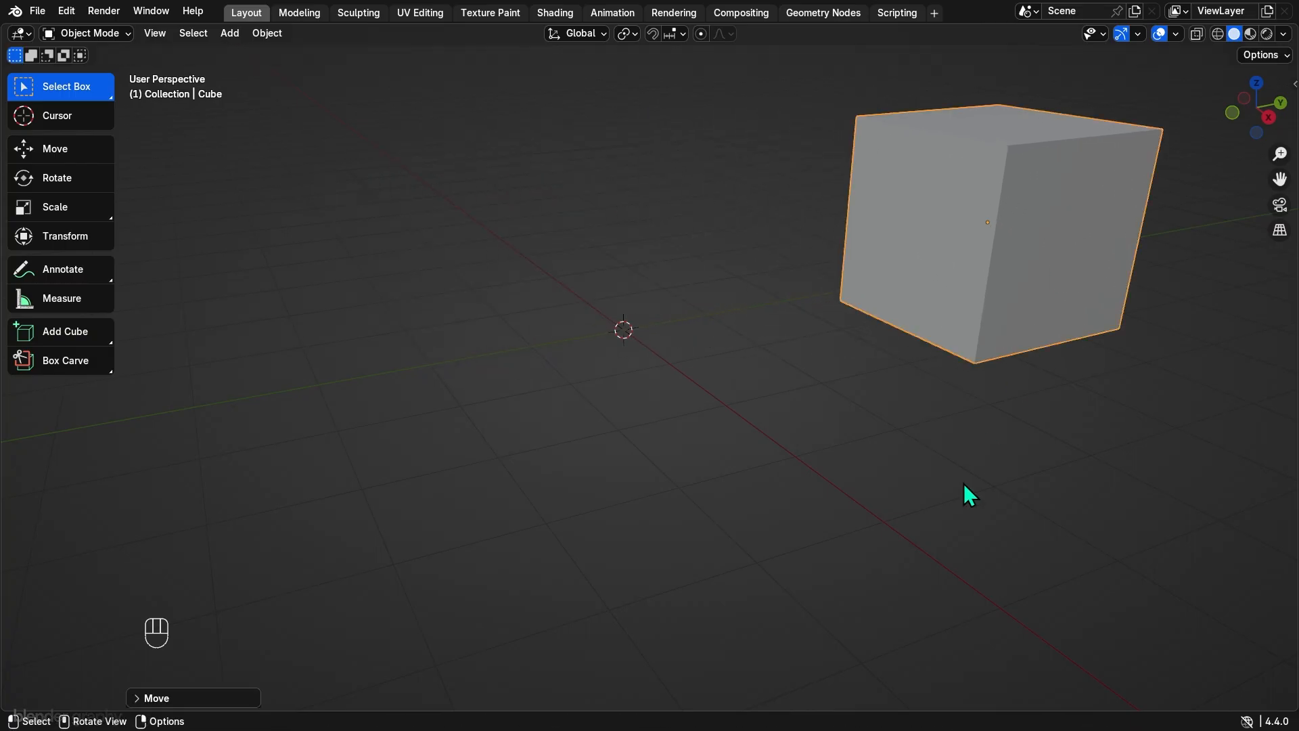
key("ctrl")
key("ctrl+z")
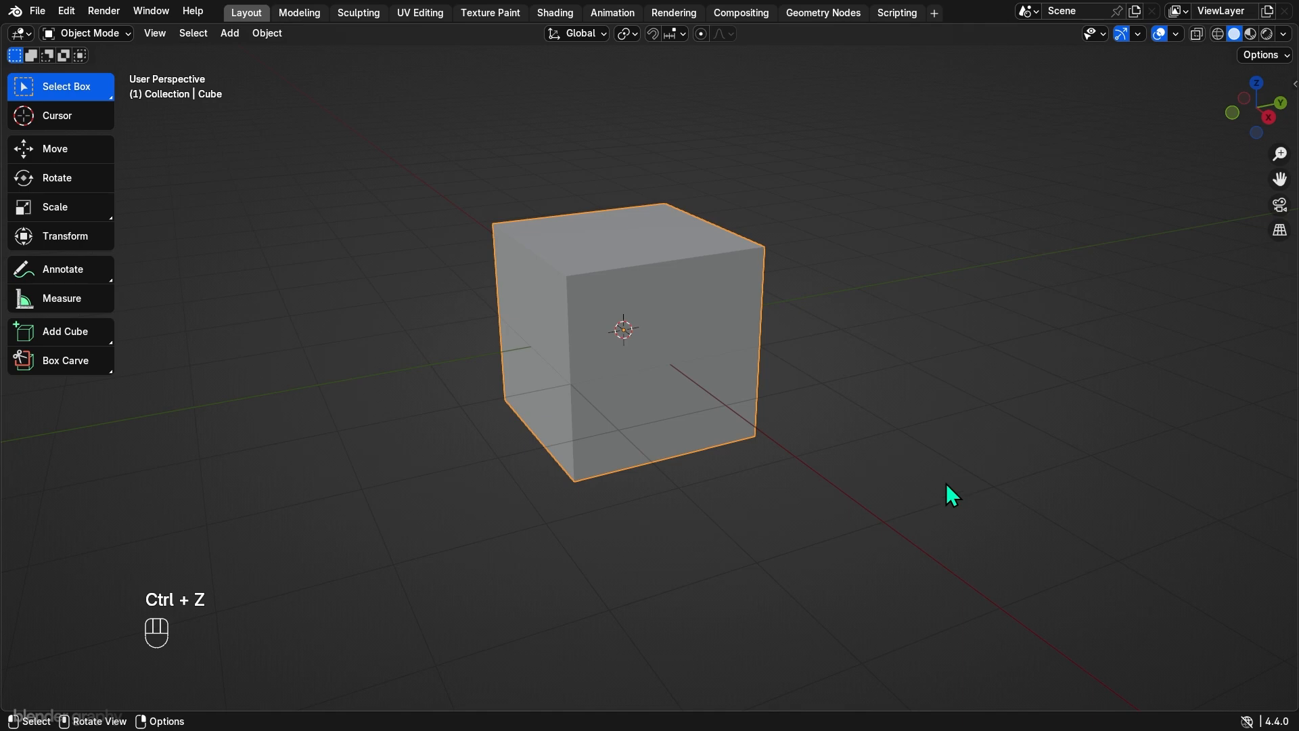
Step: Try two more free moves of the cube and cancel each one
key("g")
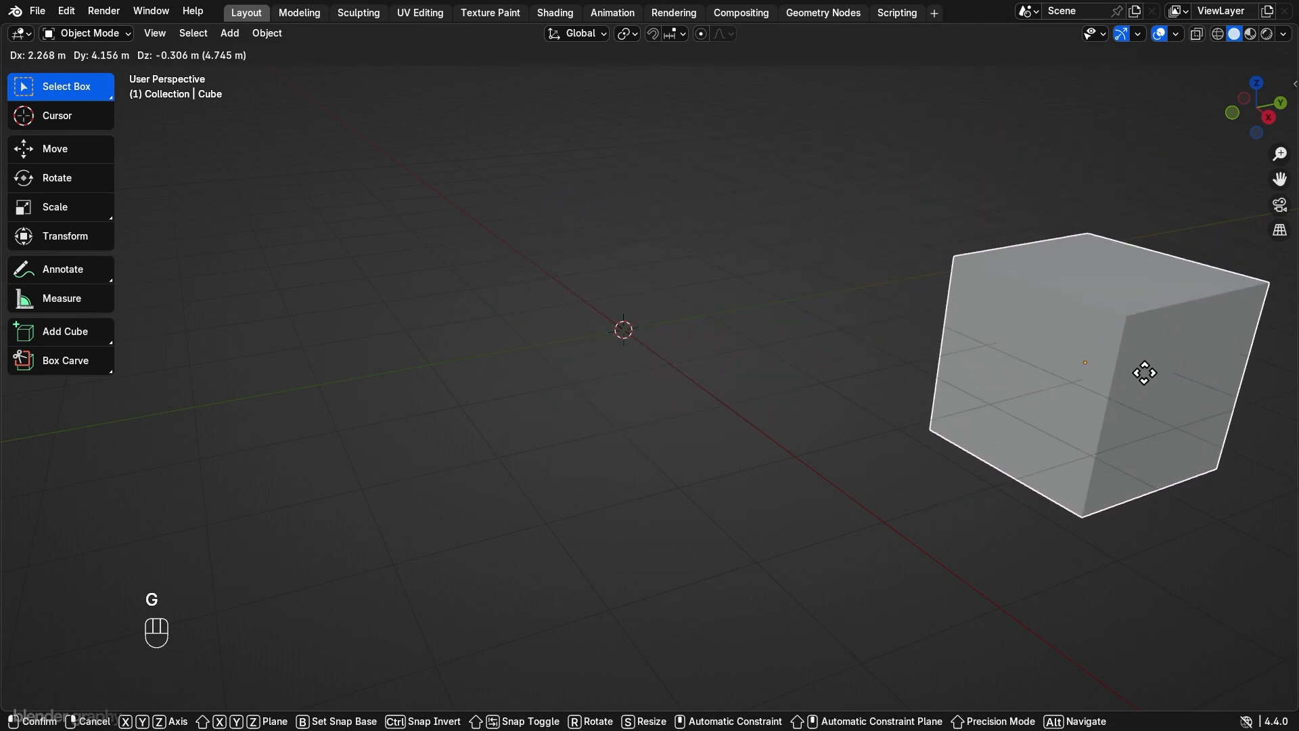
right_click(400, 254)
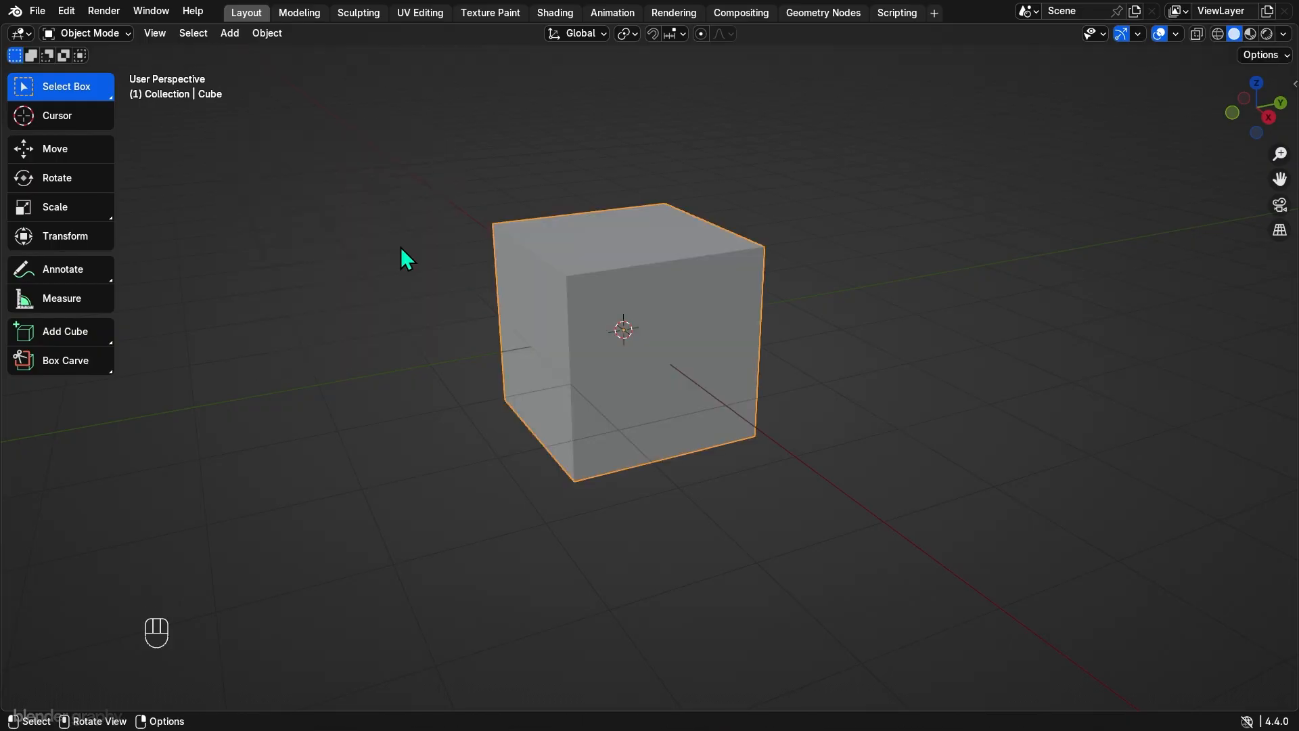
key("g")
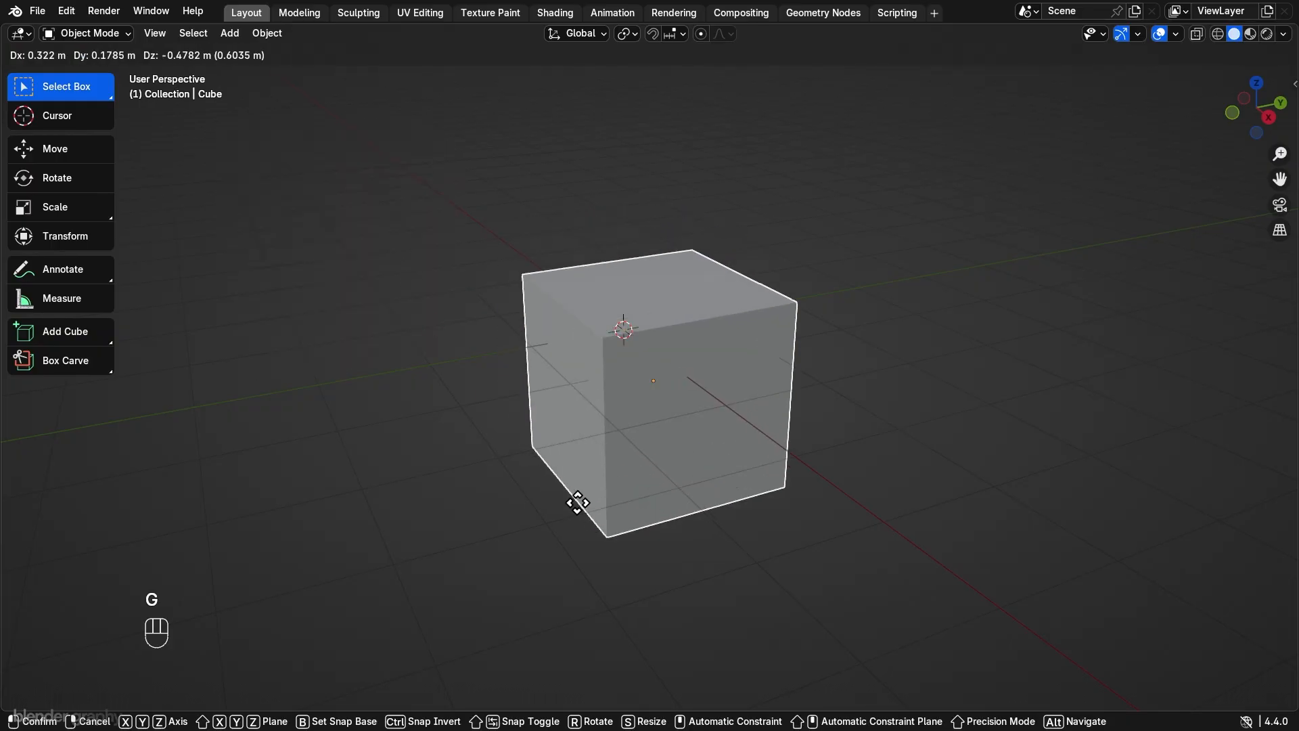
right_click(938, 339)
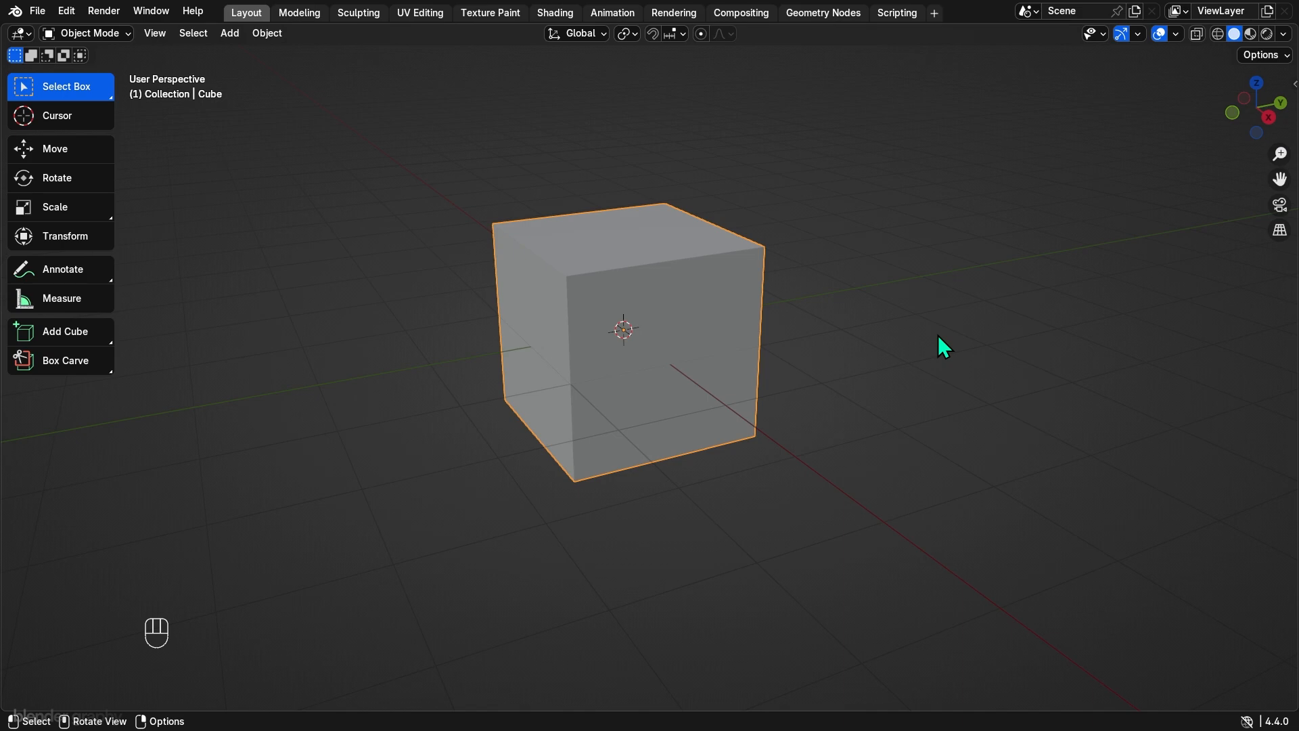
Step: Try moving the cube along the global X, Y and Z axes in turn and cancel the move
key("g")
key("x")
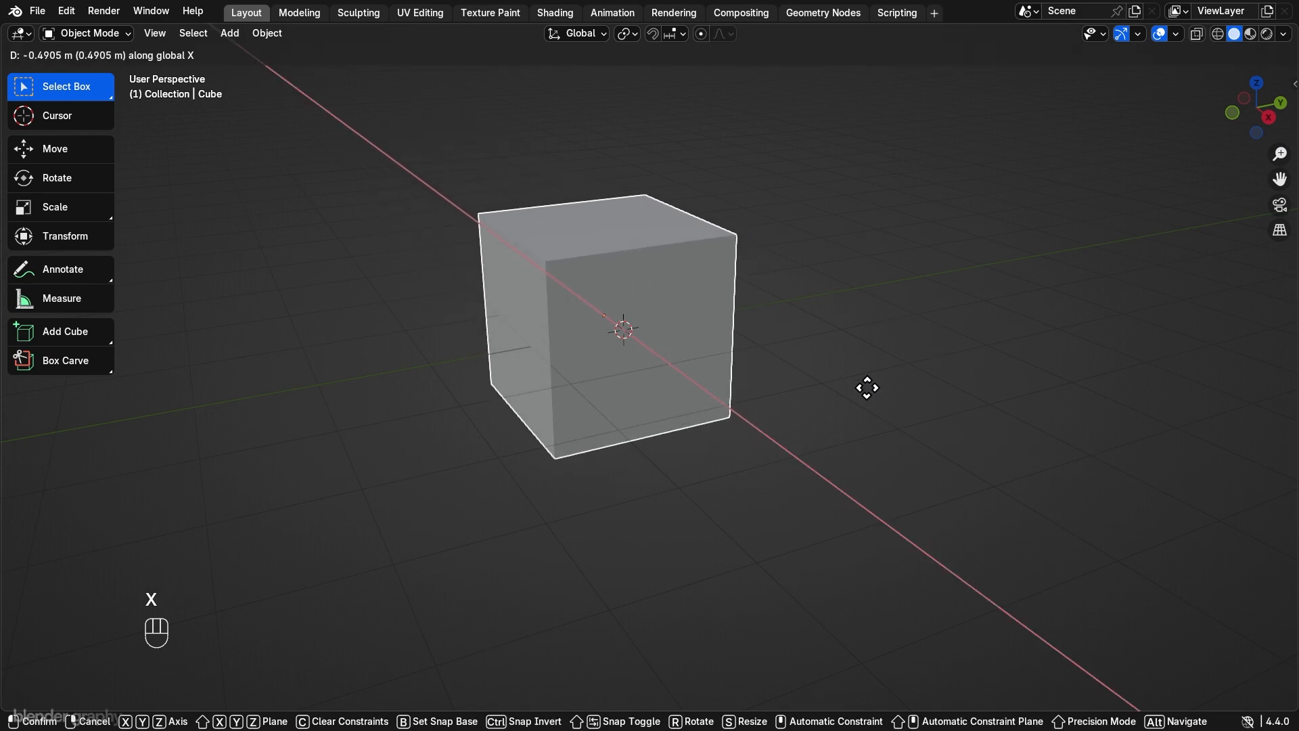
key("y")
key("z")
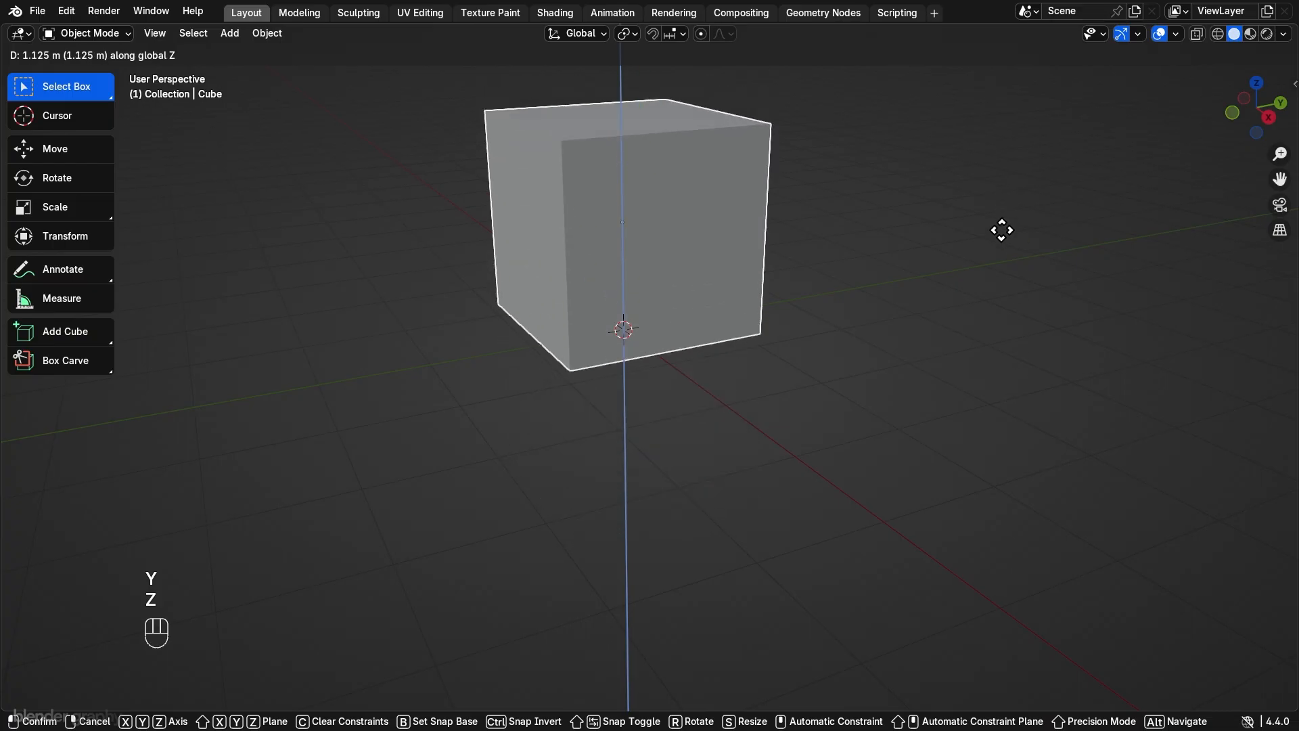
right_click(999, 365)
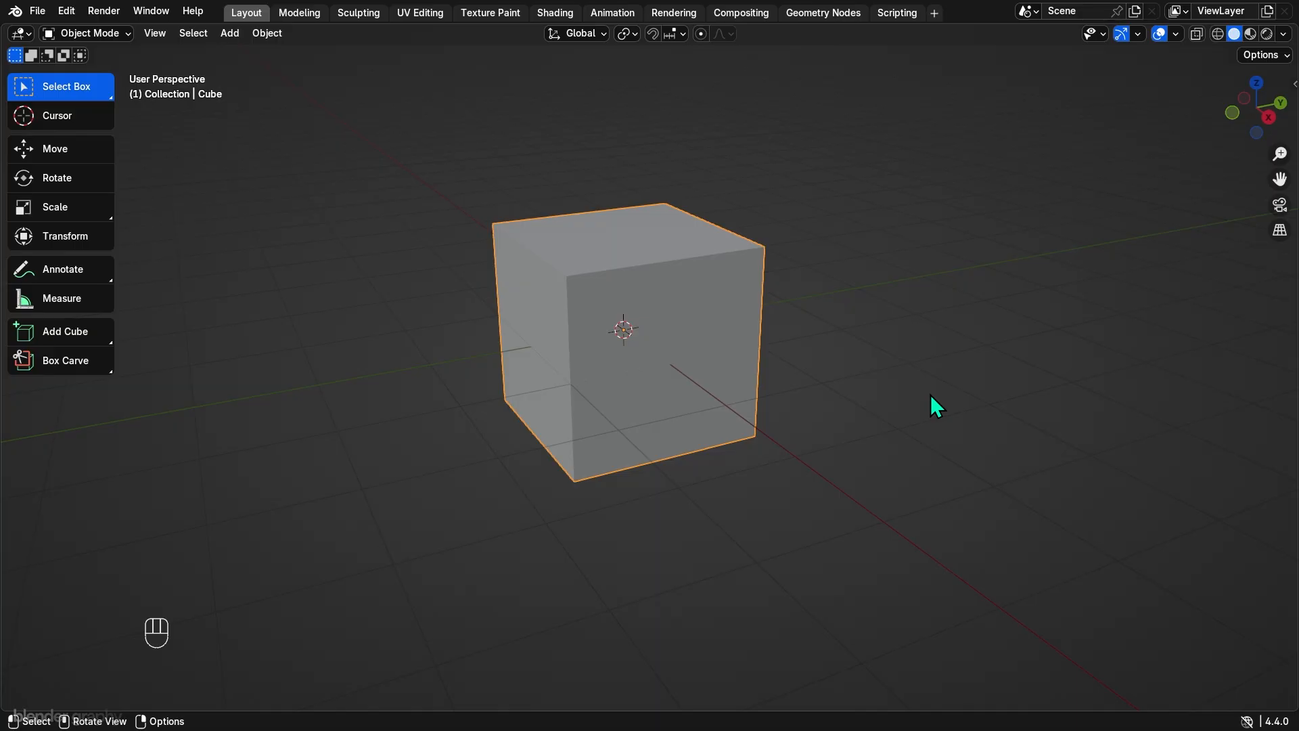
Step: Scale the cube uniformly by about 1.1 and undo it, and try a larger uniform scale that is cancelled
key("s")
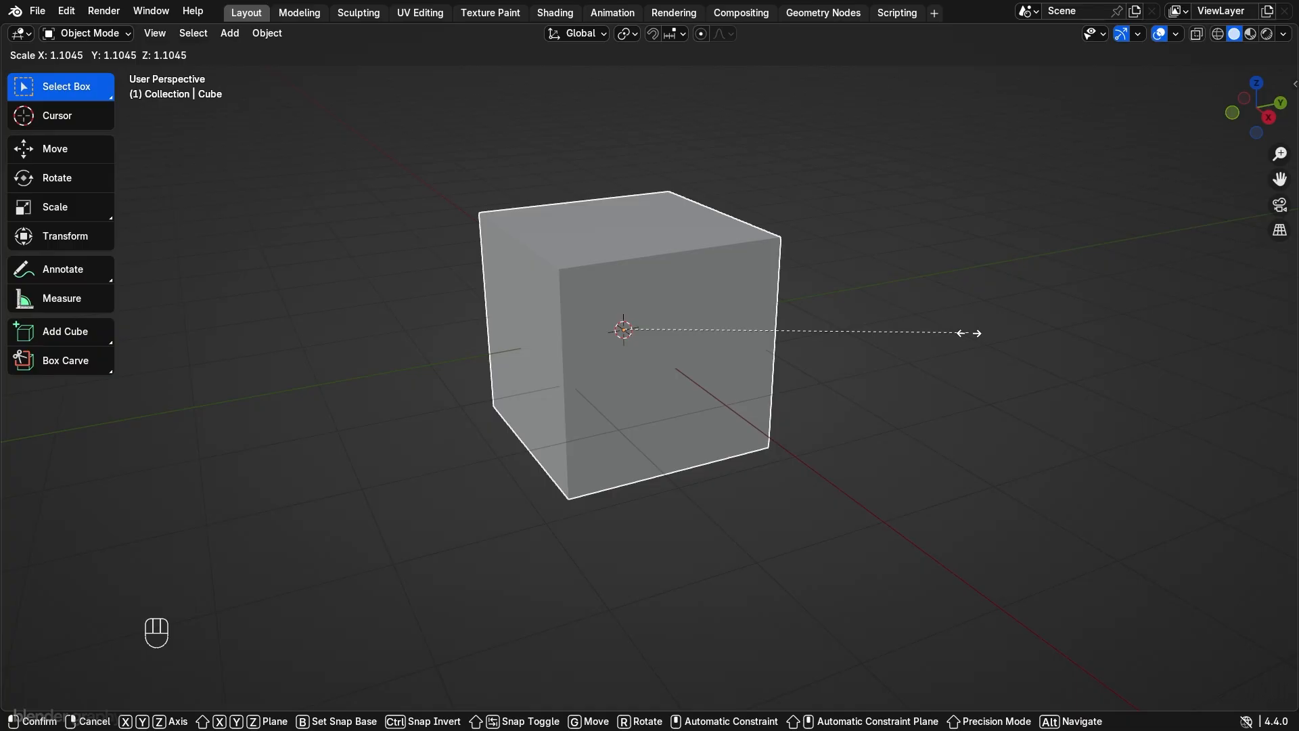
left_click(970, 334)
key("ctrl+z")
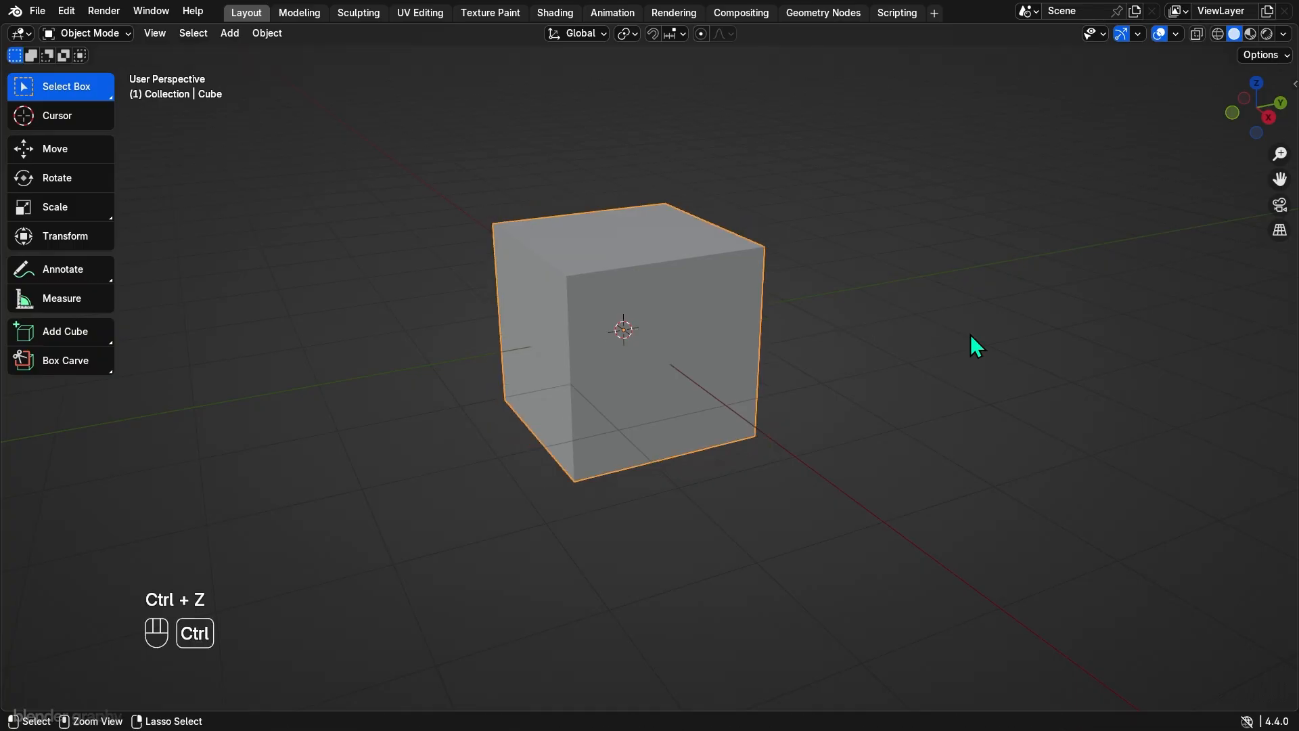
key("s")
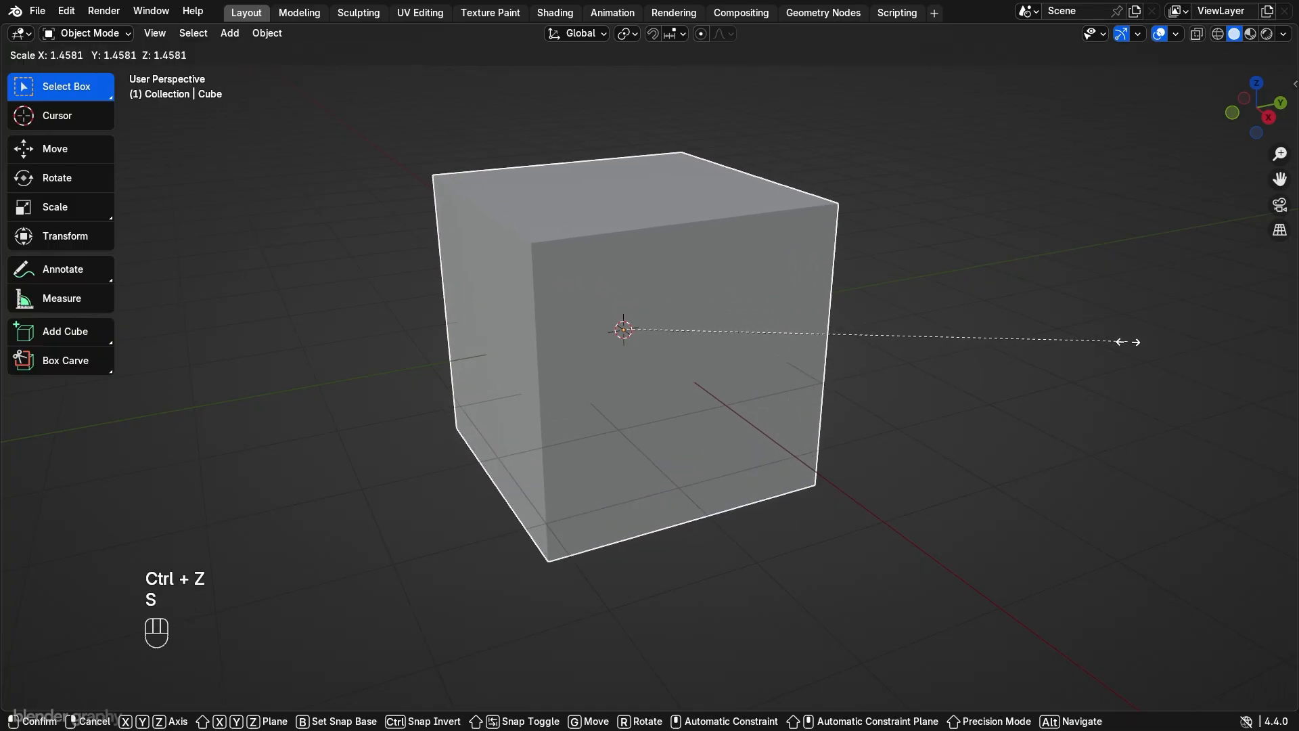
right_click(1127, 343)
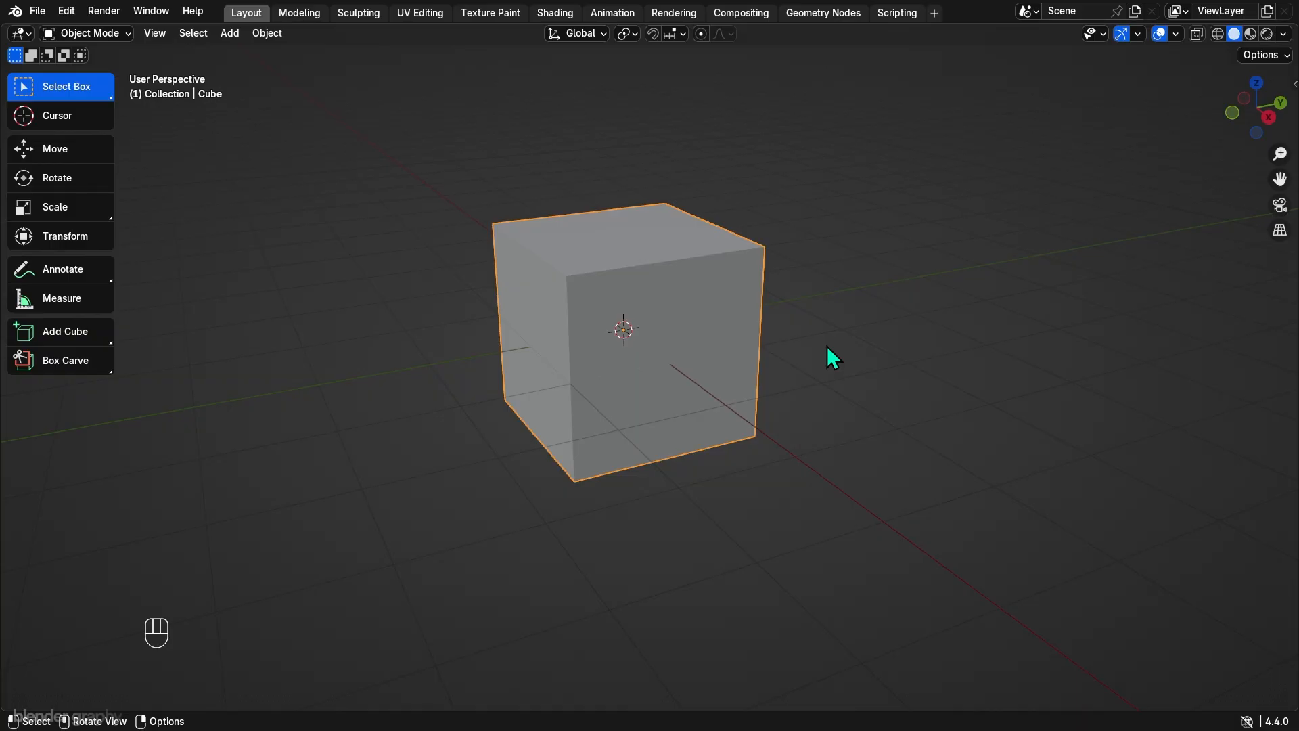
Step: Try scaling the cube along the global X, Y and Z axes in turn and cancel the scaling
key("s")
key("x")
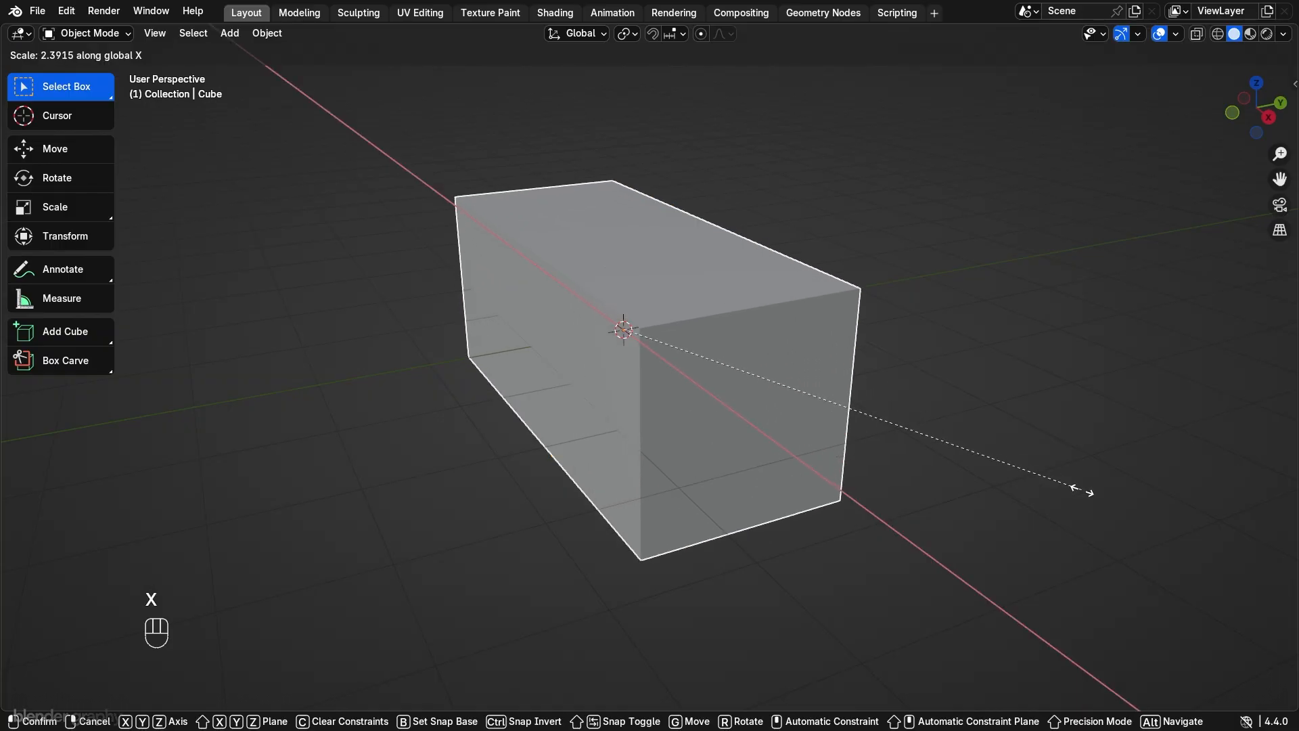
key("y")
key("z")
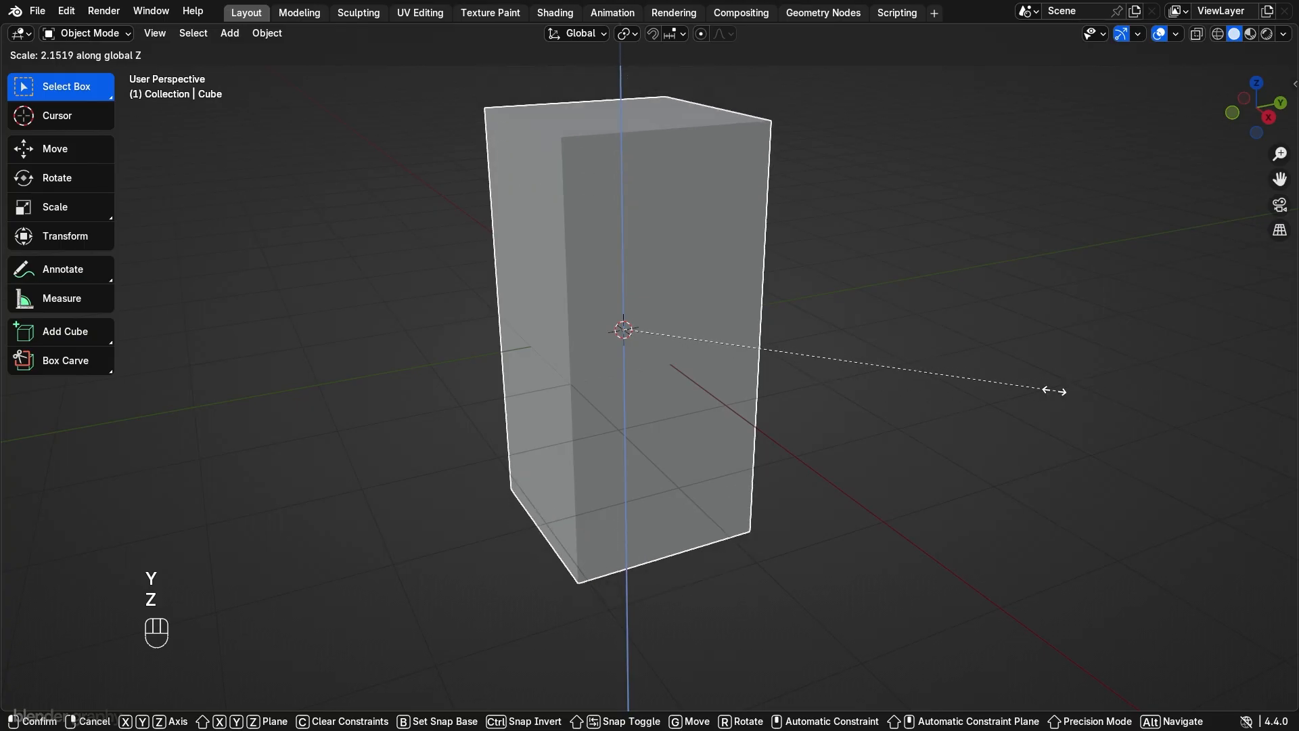
right_click(856, 376)
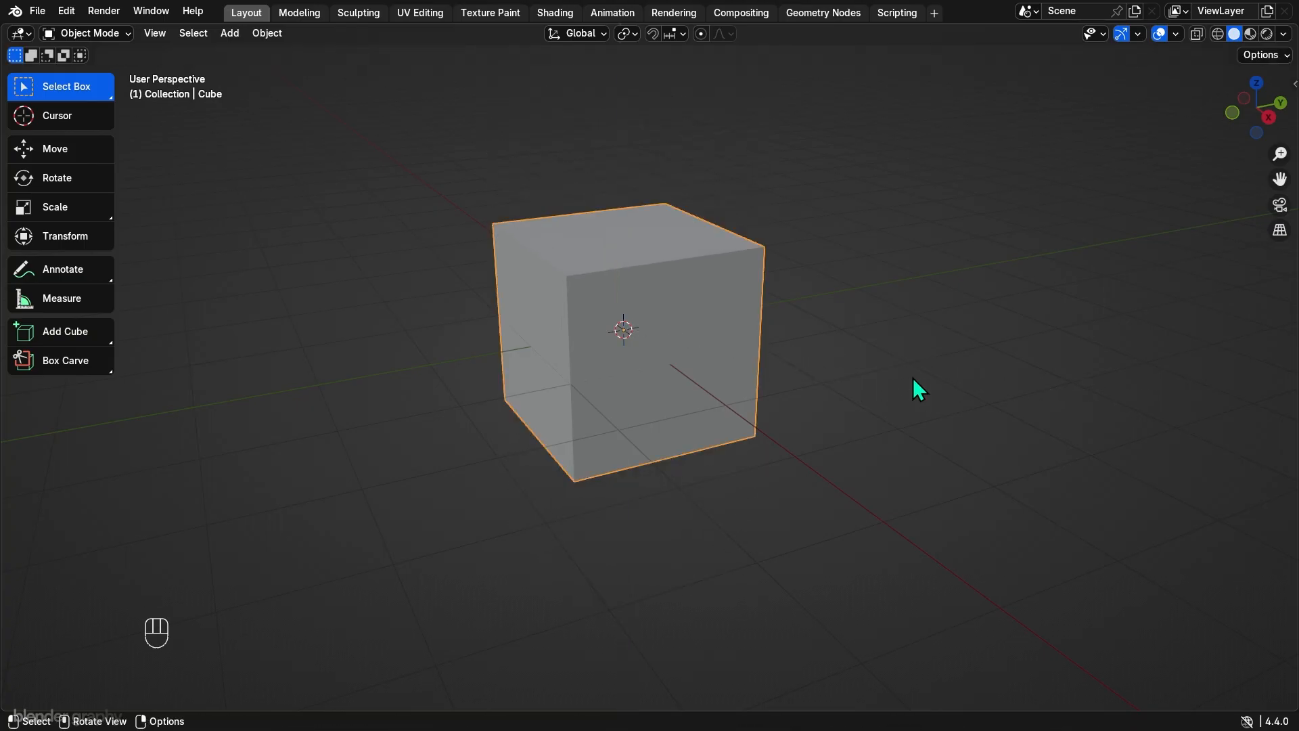
Step: Try rotating the cube about the global X, Y and Z axes in turn and cancel the rotation
key("r")
key("x")
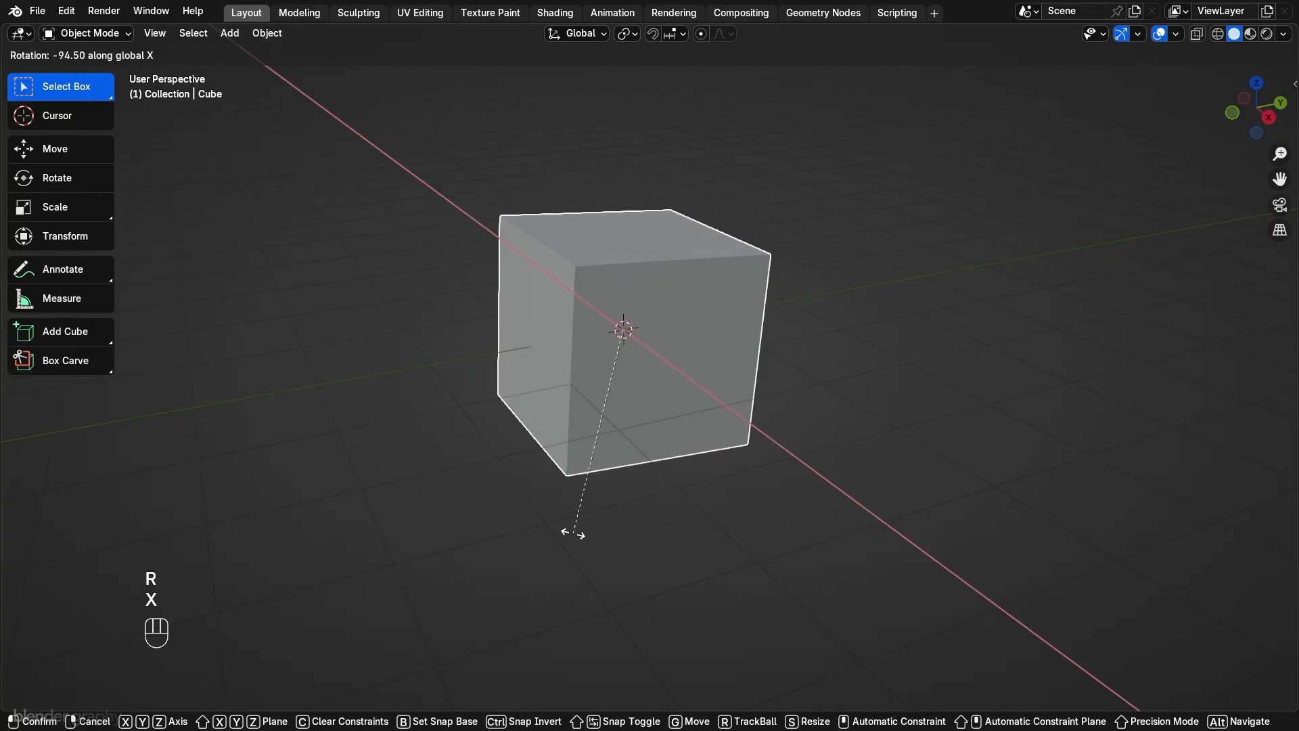
key("y")
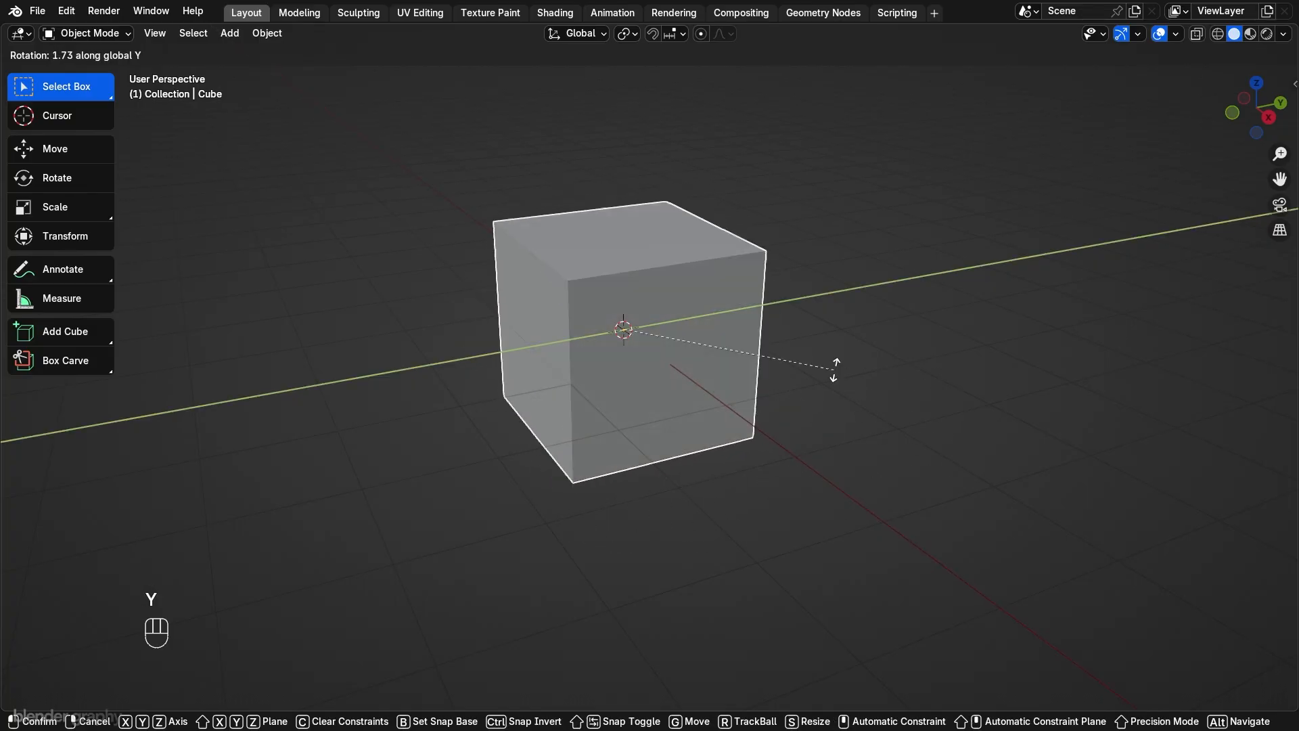
key("z")
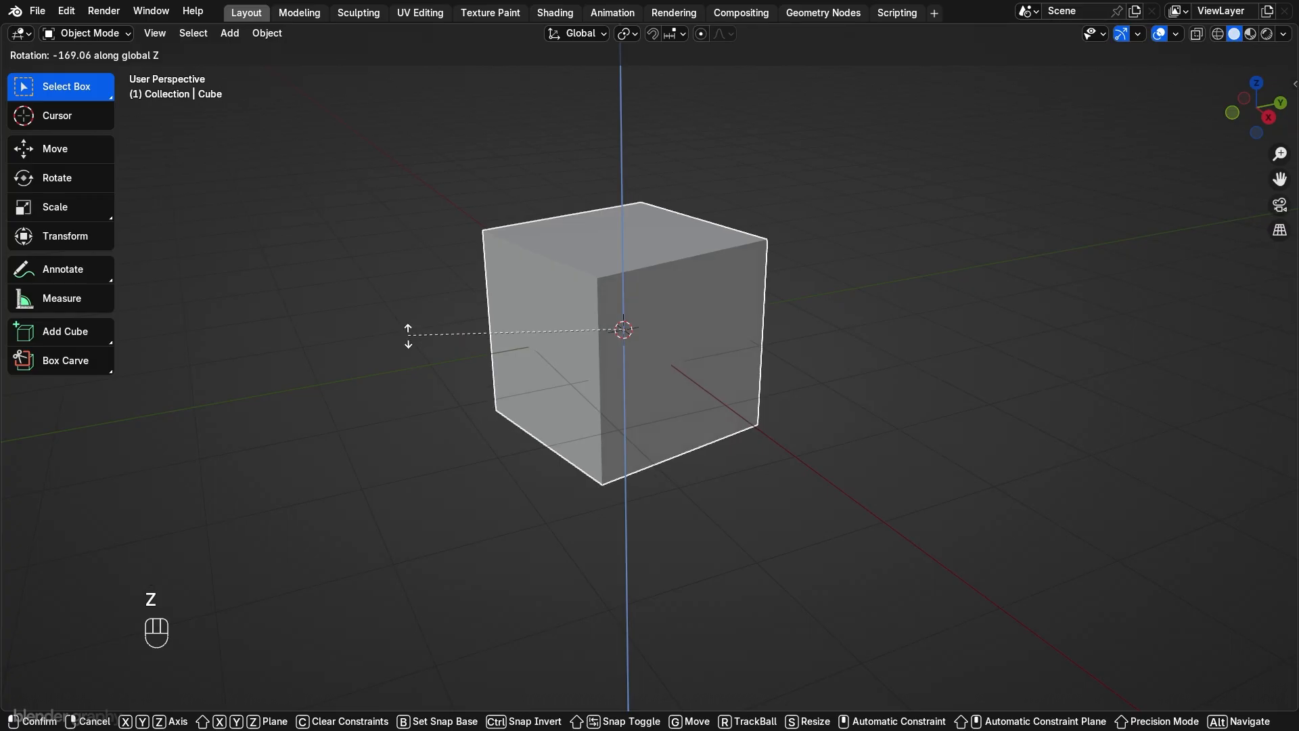
left_click(409, 338)
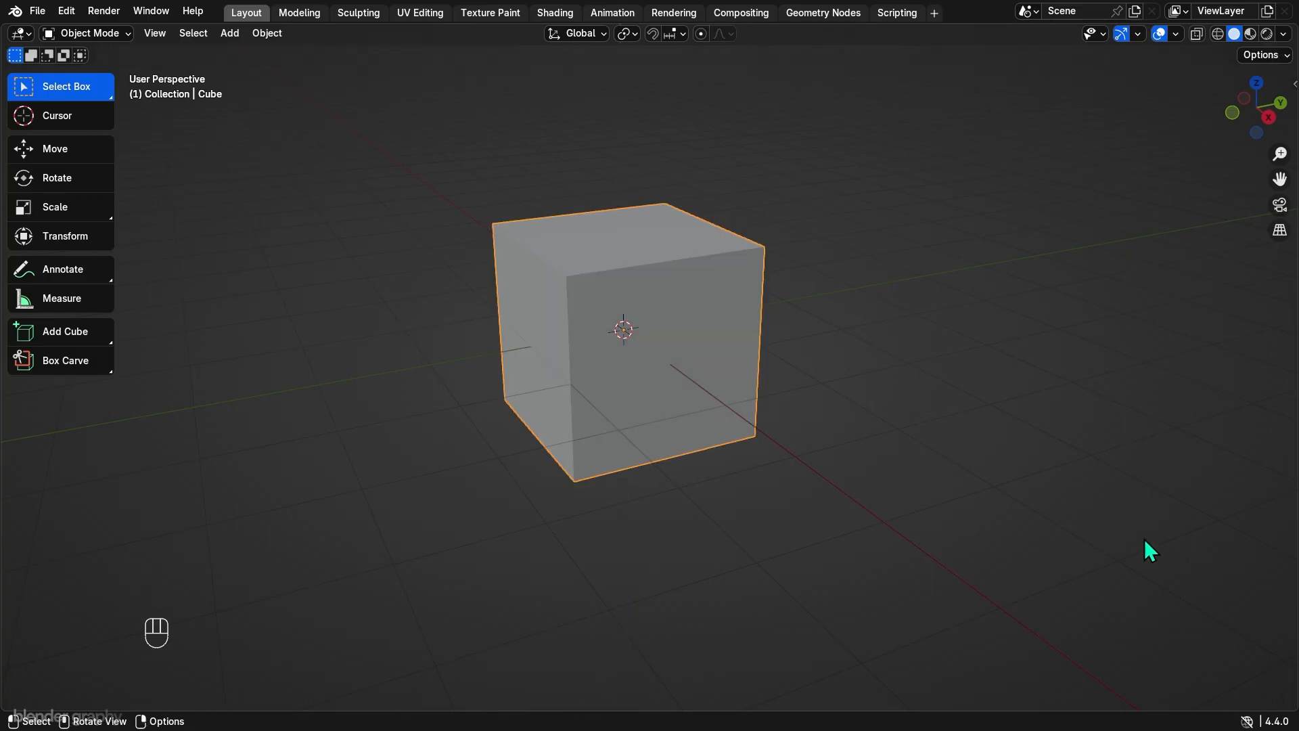
Step: Split the 3D viewport vertically at about three quarters of its width and turn the narrower area into a Properties editor
right_click(1164, 711)
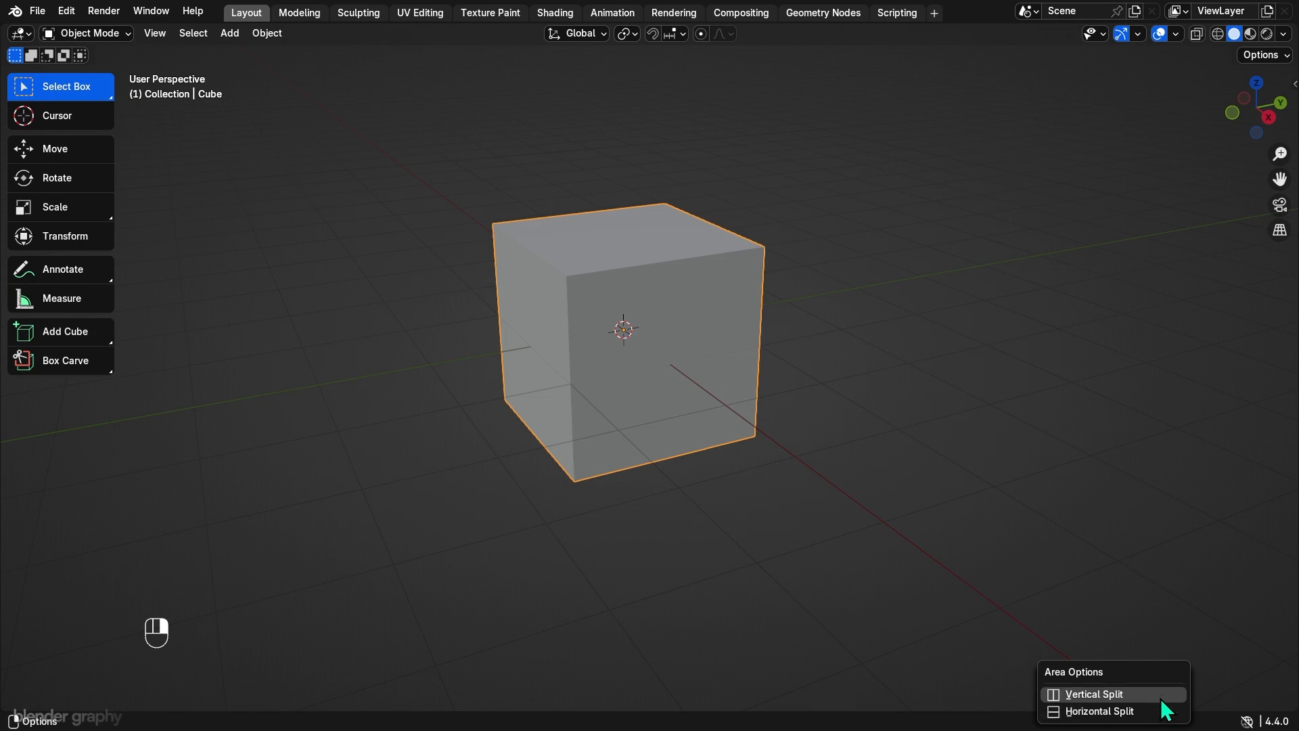
left_click(1162, 697)
left_click(968, 431)
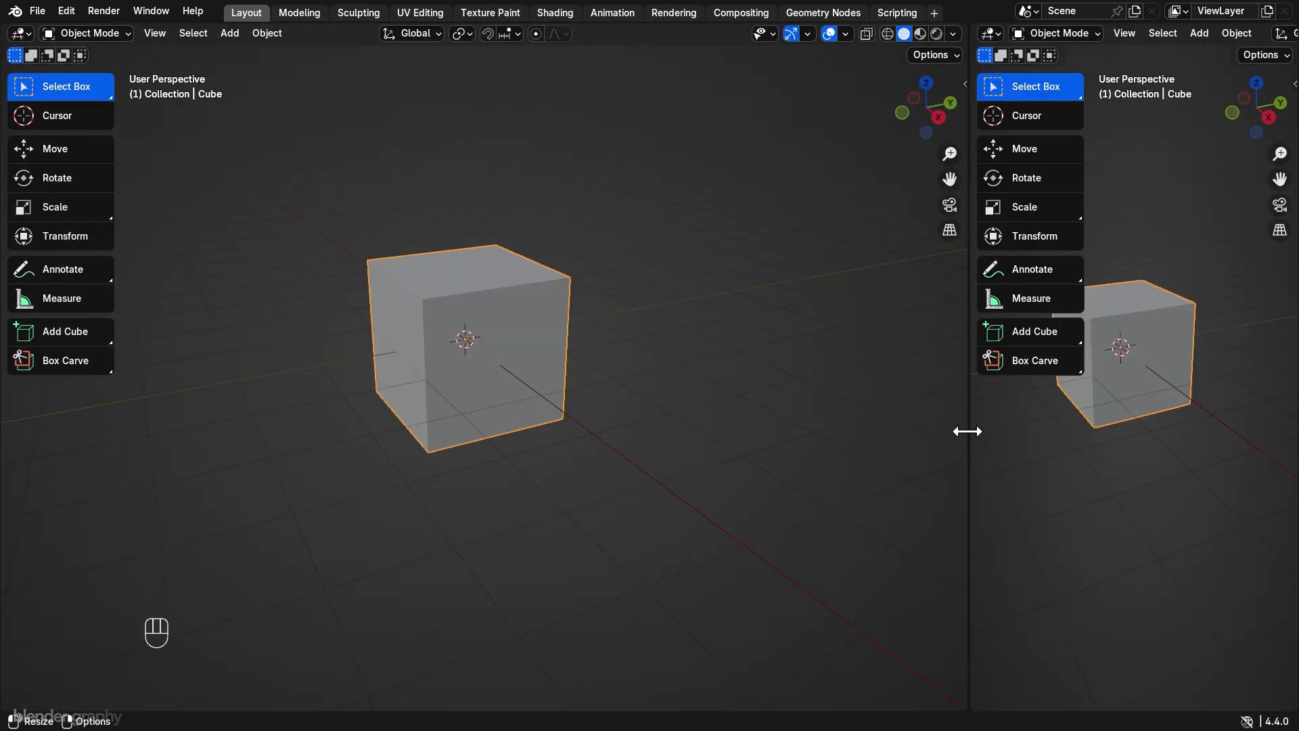
left_click(989, 33)
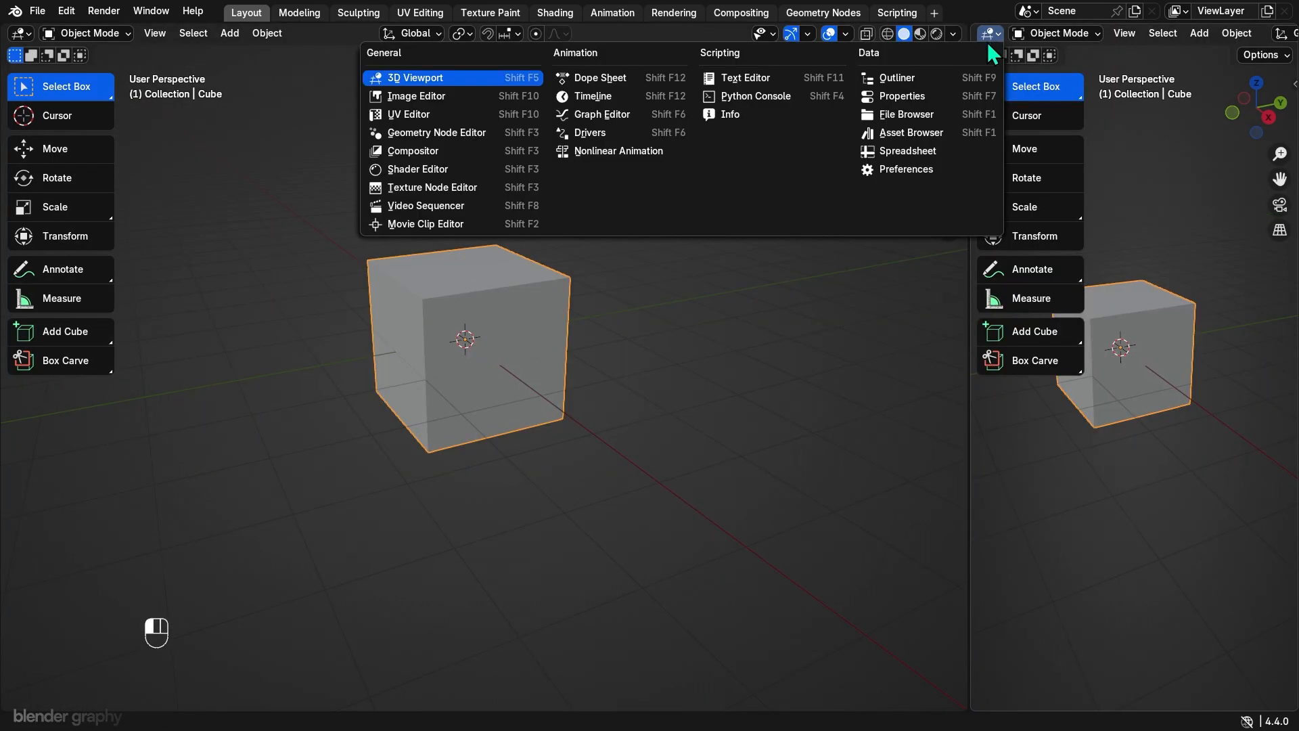
left_click(911, 95)
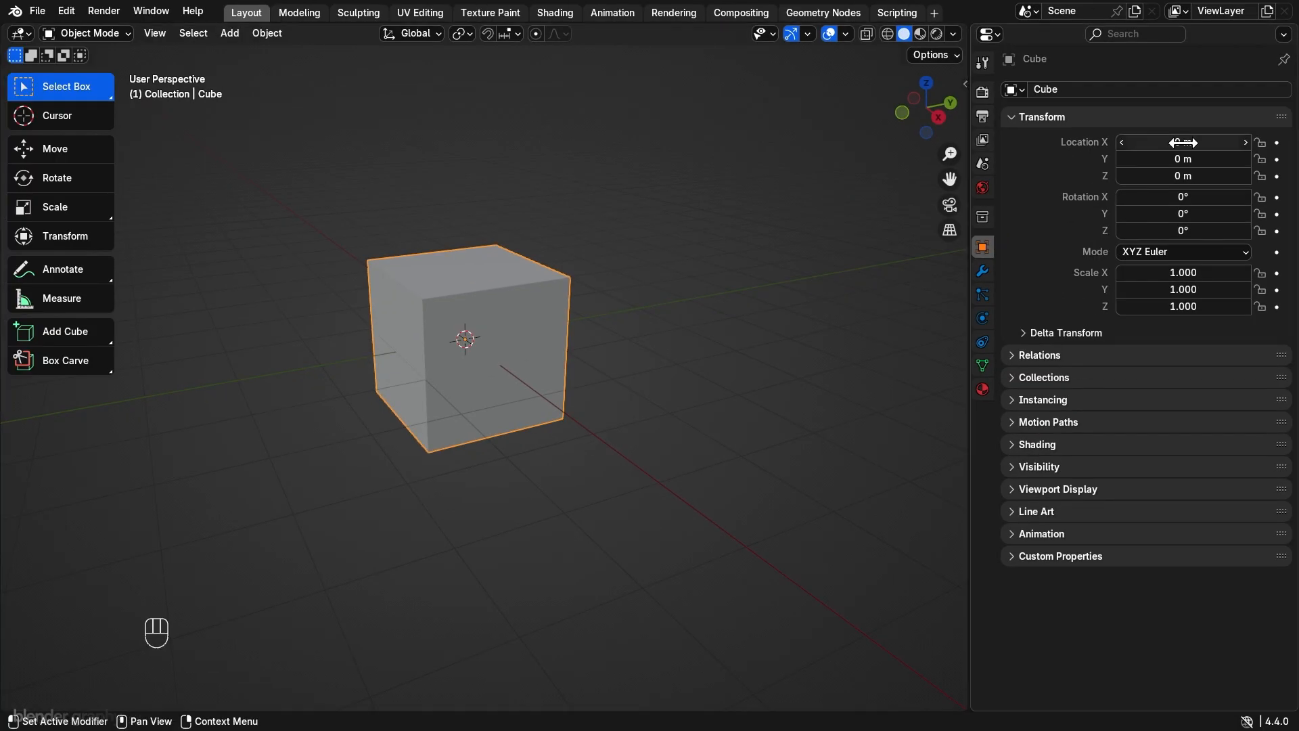
Step: Set the cube's X location to -0.44 m, its Y rotation to -21° and its Y scale to 1.200
mouse_move(1183, 142)
left_mouse_down()
mouse_move(1205, 143)
mouse_move(1180, 143)
left_mouse_up()
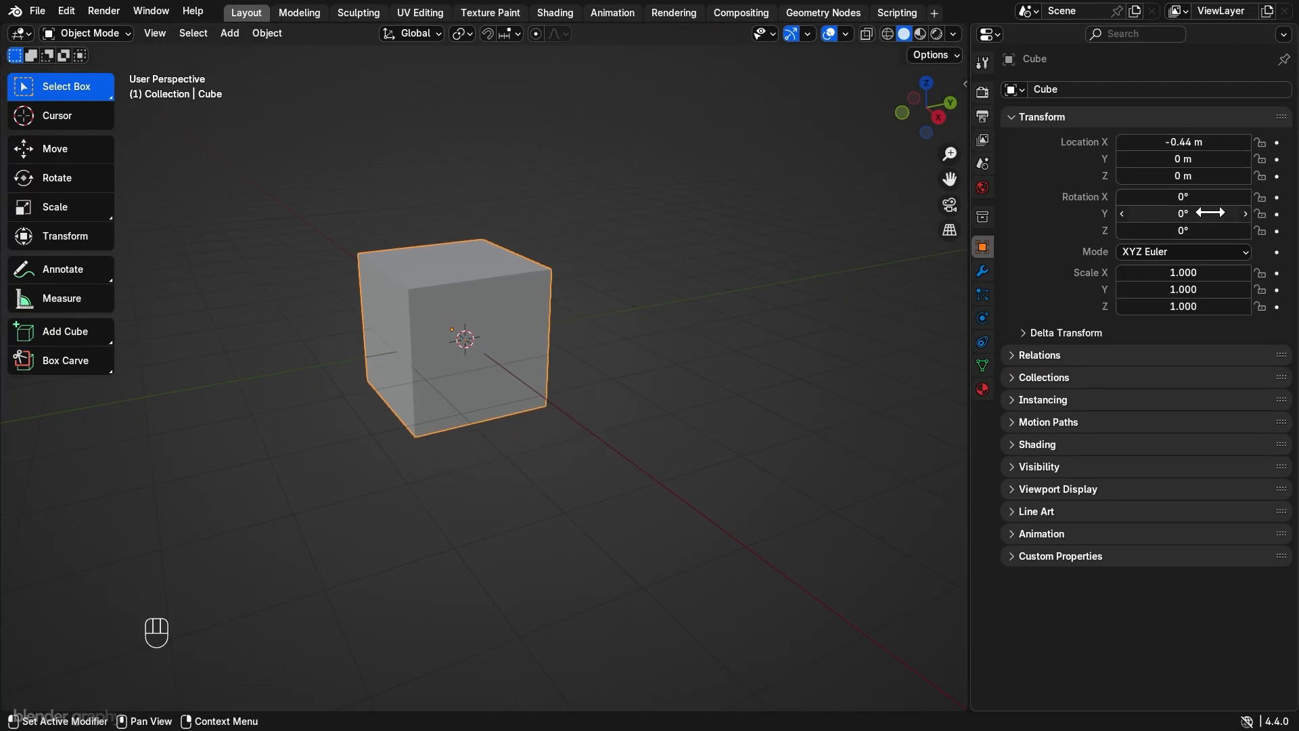
left_click_drag(1210, 212, 1184, 213)
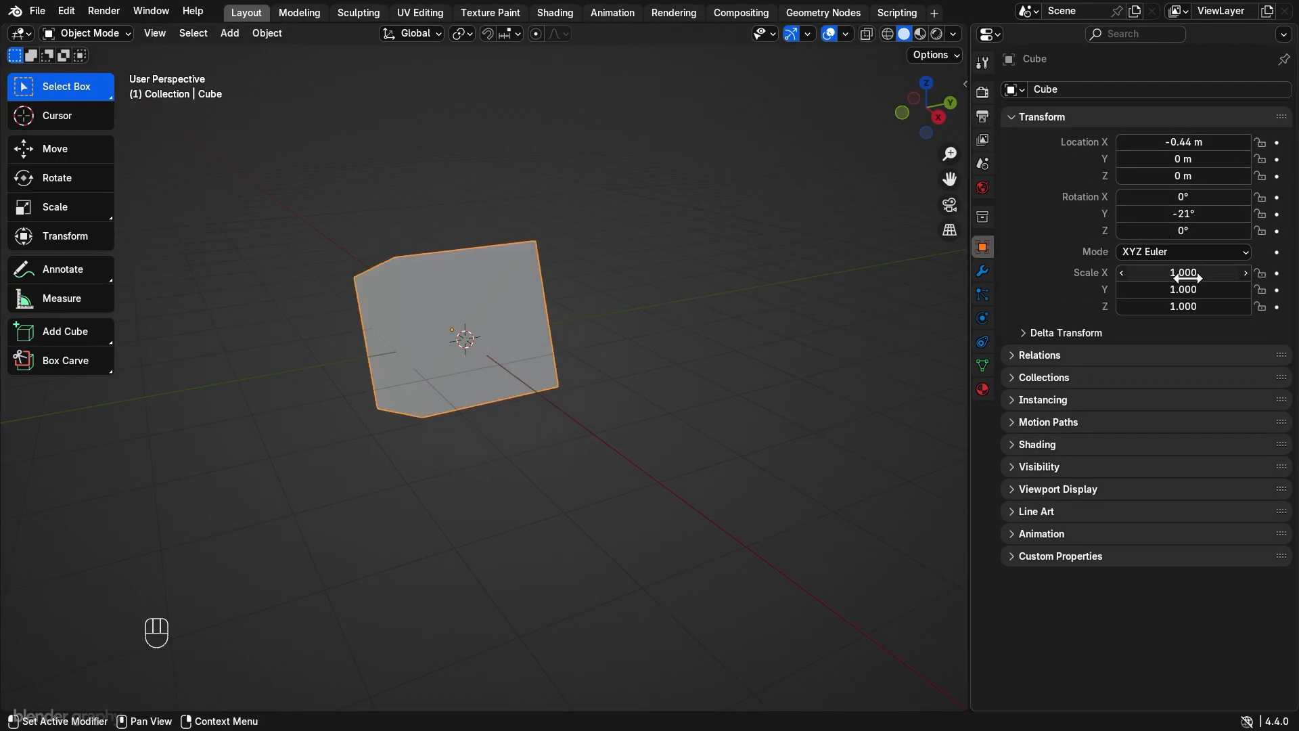
left_click_drag(1184, 290, 1221, 289)
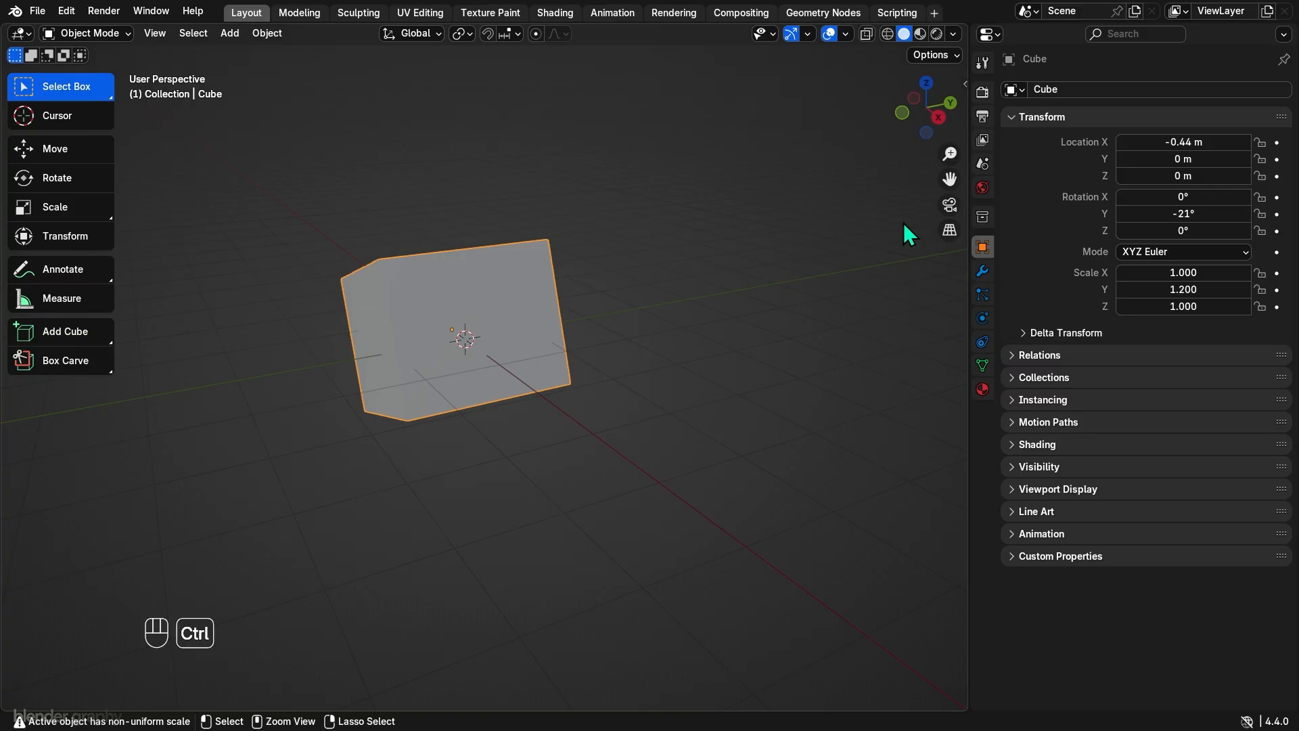
Step: Undo the cube's location, rotation and scale changes and join the areas back into one full-width 3D viewport
key("ctrl+z")
key("ctrl+z")
key("ctrl+z")
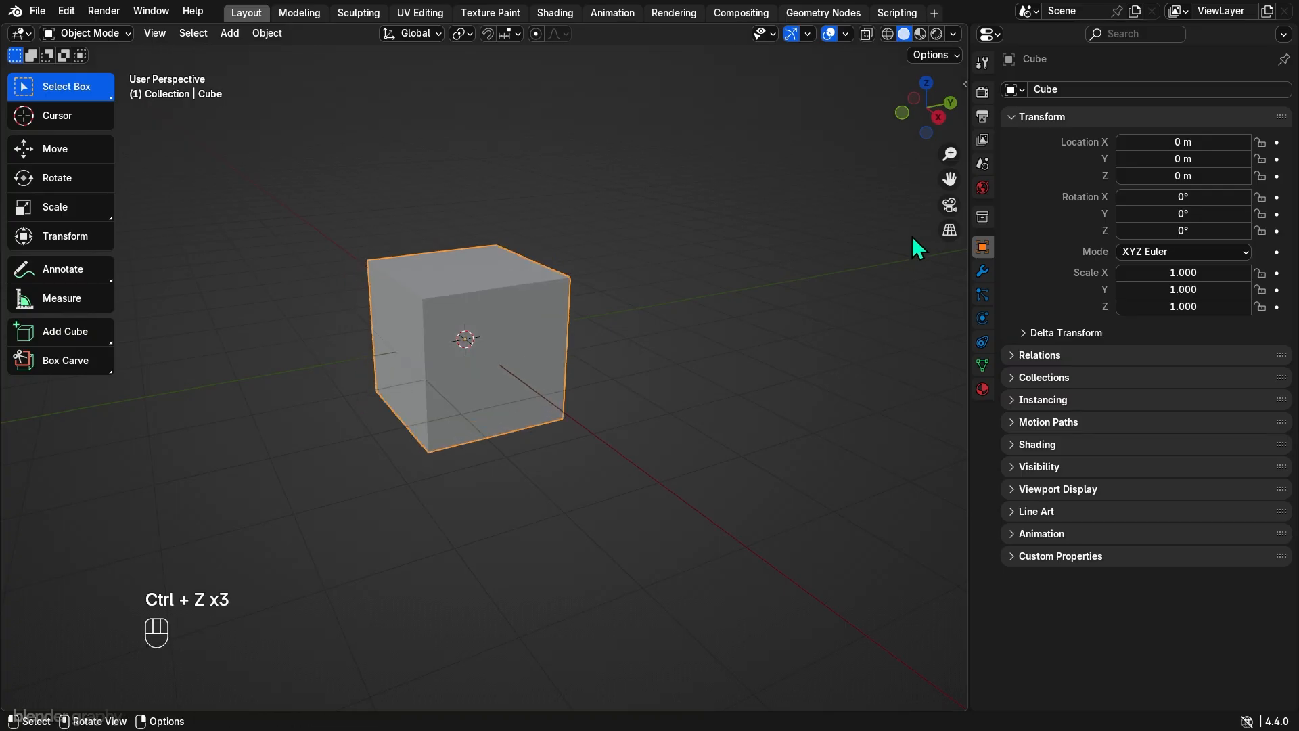
right_click(969, 284)
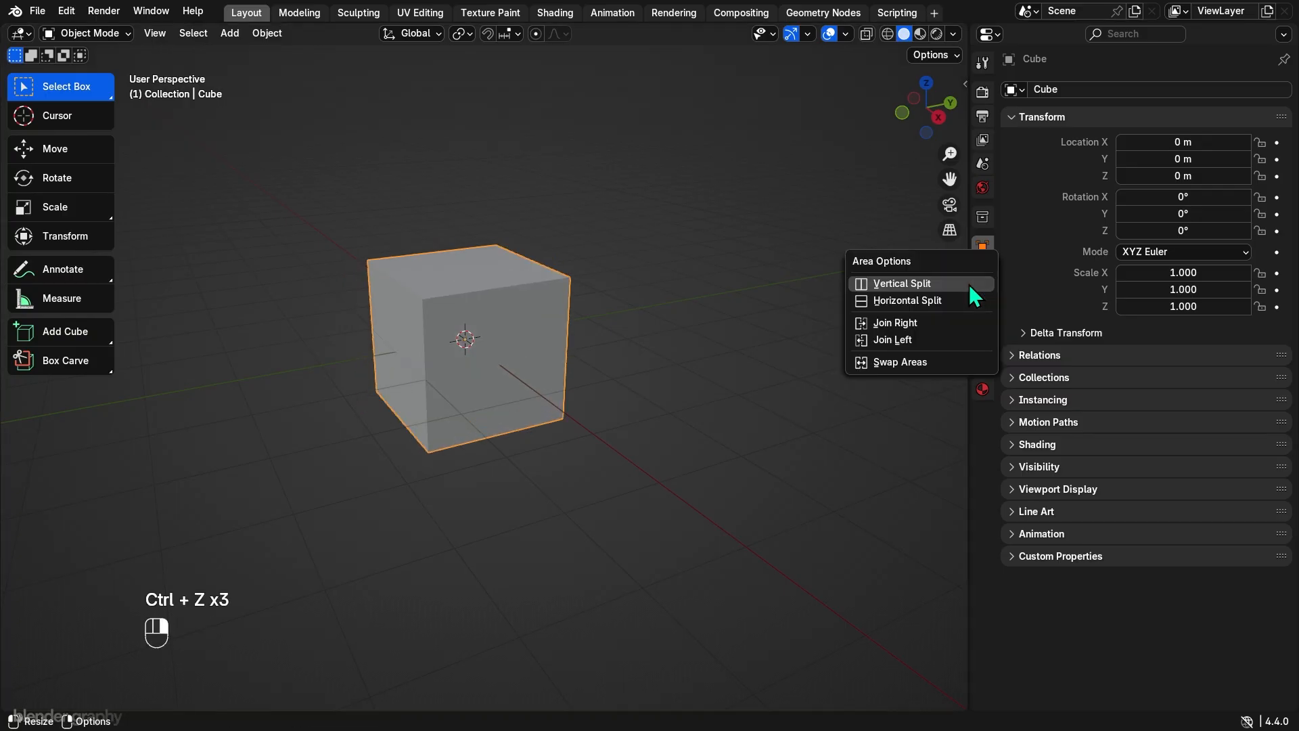
left_click(937, 322)
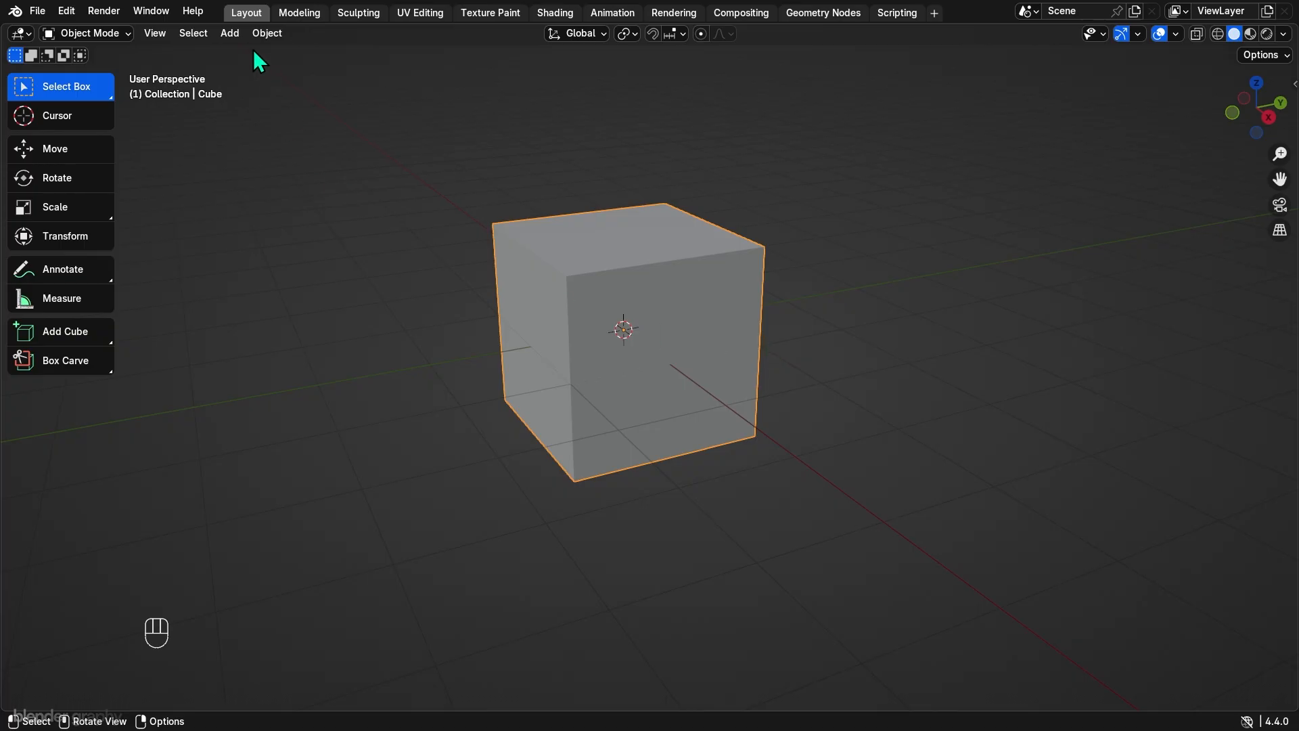
Step: Look over the types of objects that can be added to the scene
left_click(229, 38)
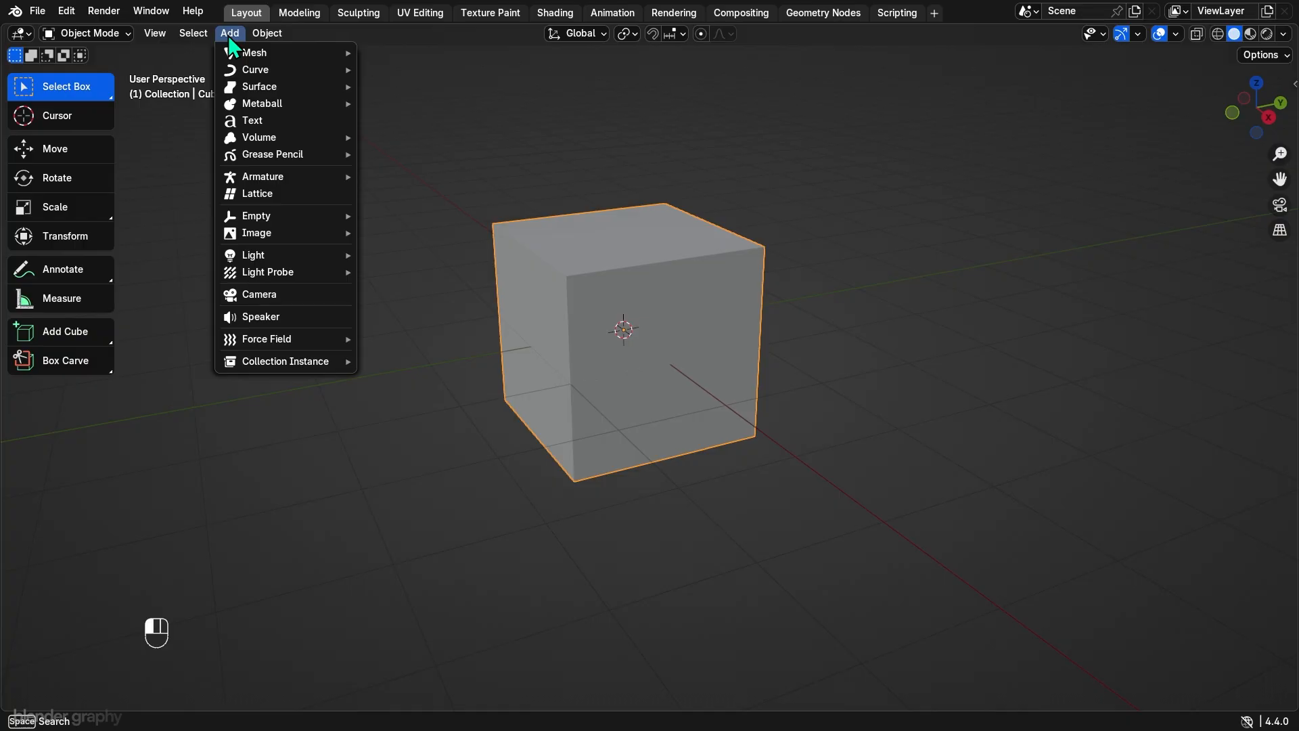
mouse_move(262, 56)
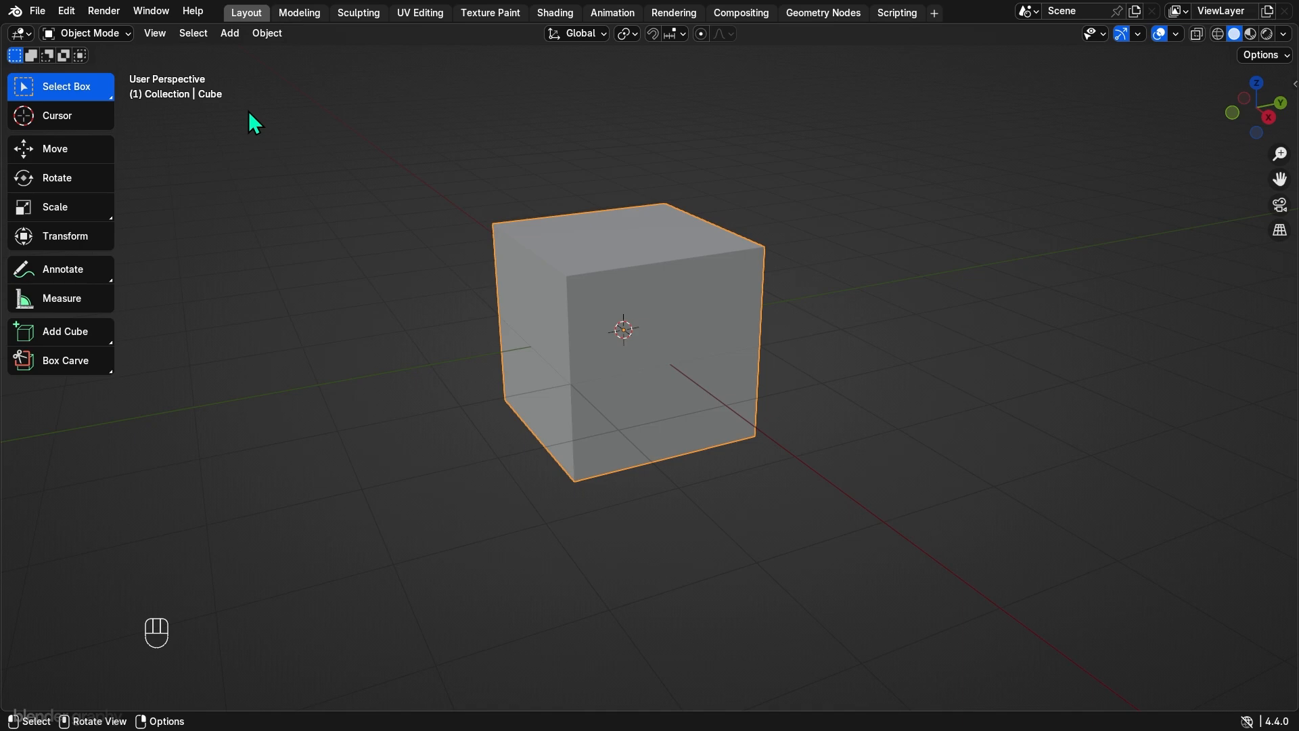
Step: Toggle the cube between Object Mode and Edit Mode, finishing in Edit Mode
left_click(99, 33)
key("Tab")
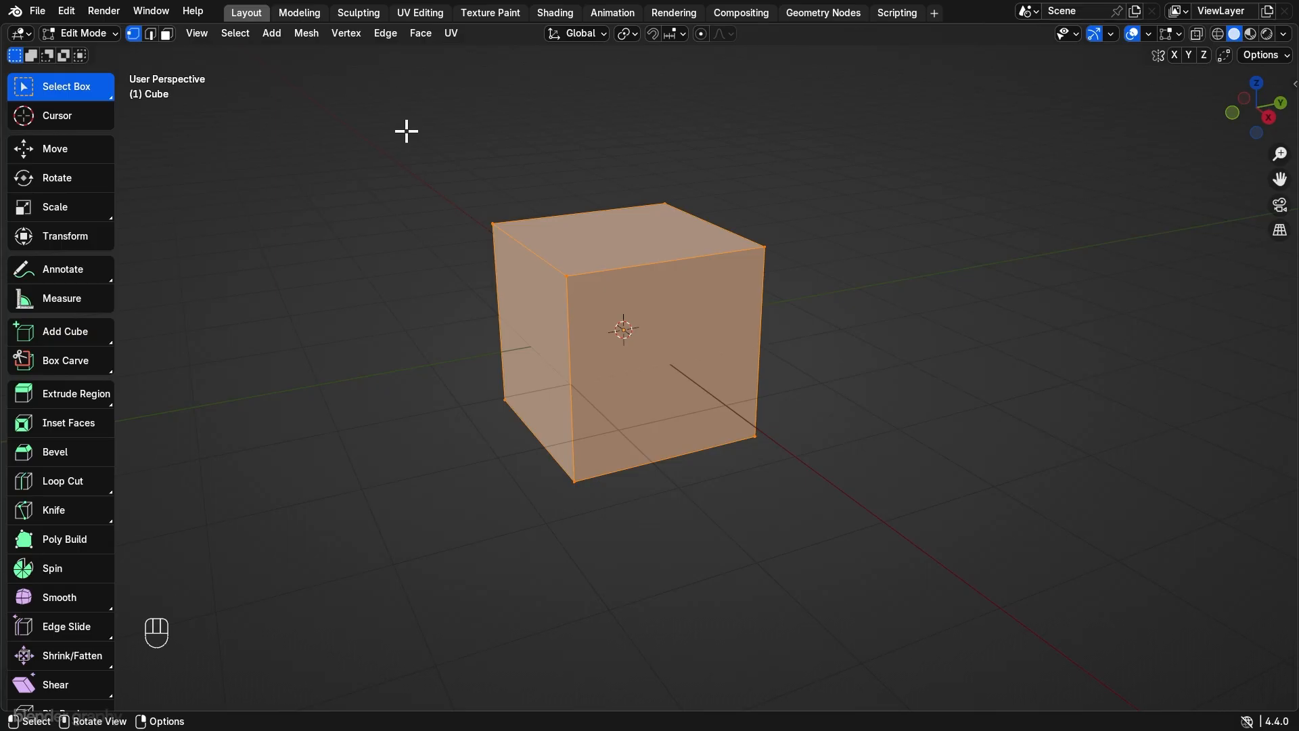
key("Tab")
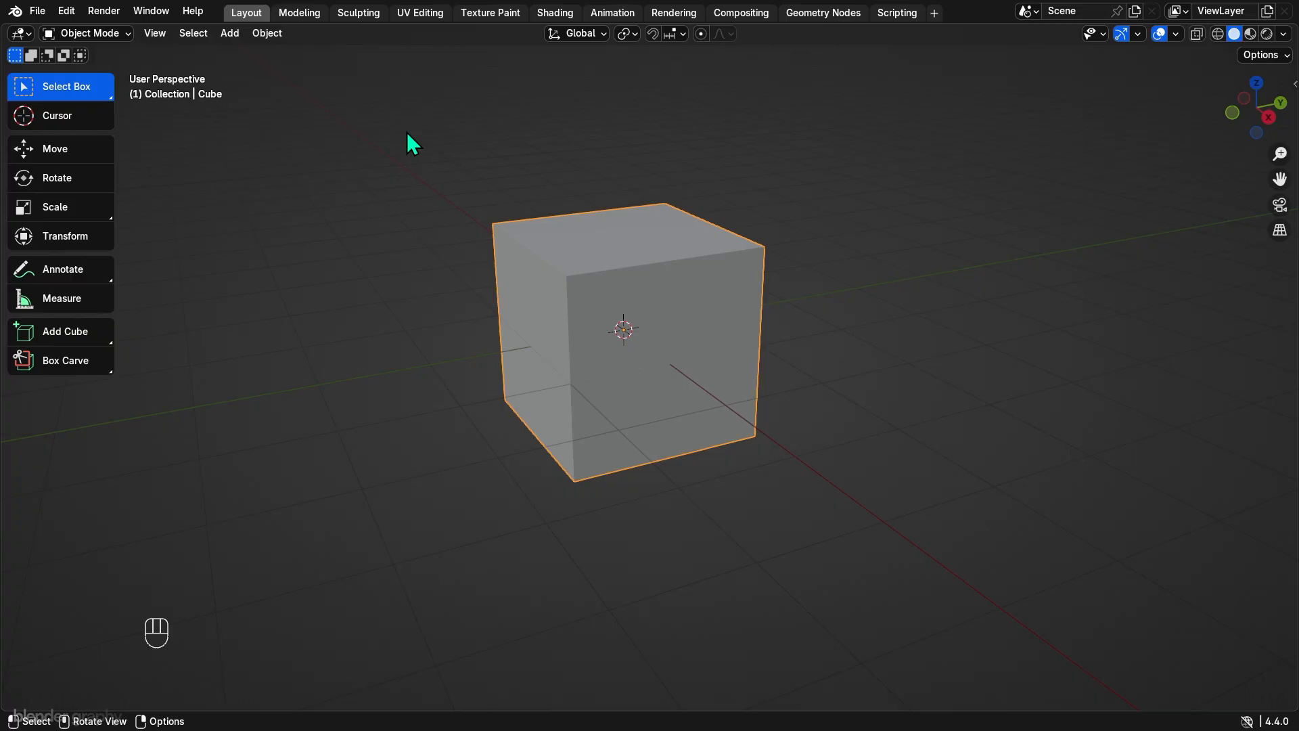
key("Tab")
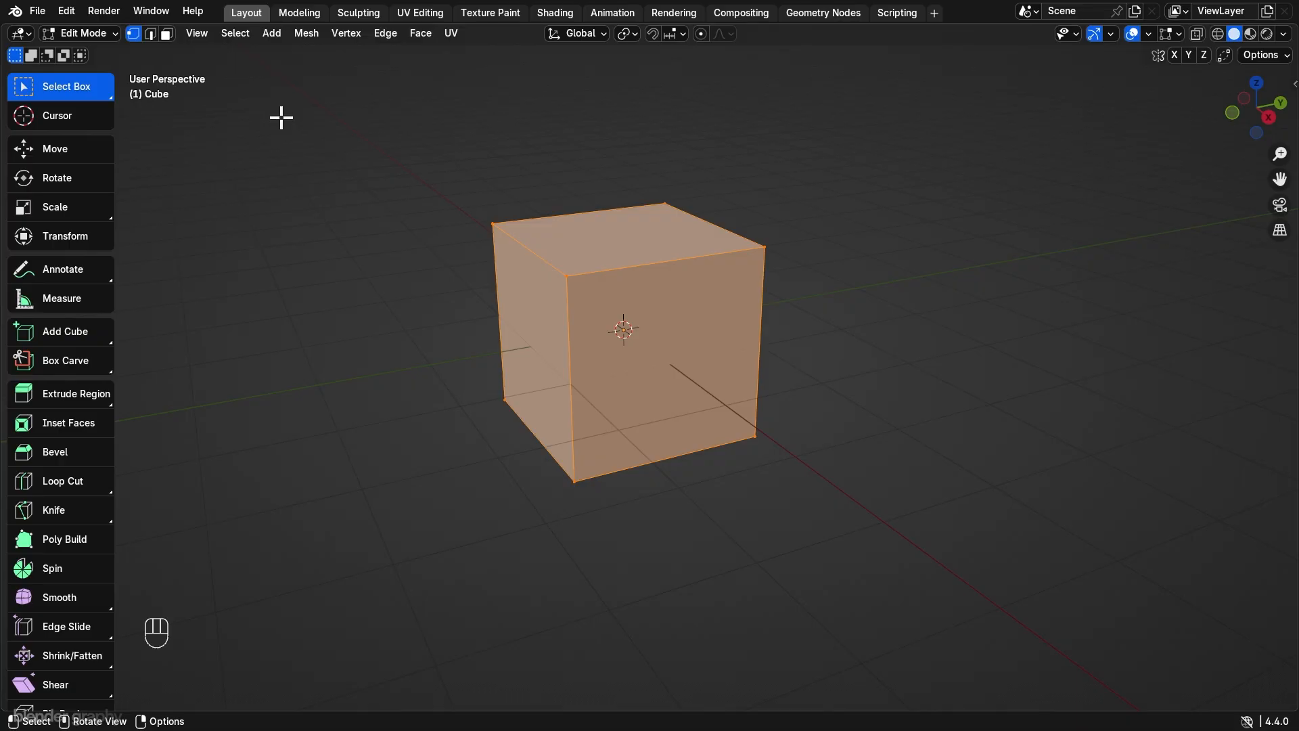
Step: Select several of the cube's upper and lower corner vertices one at a time
left_click(567, 274)
left_click(664, 202)
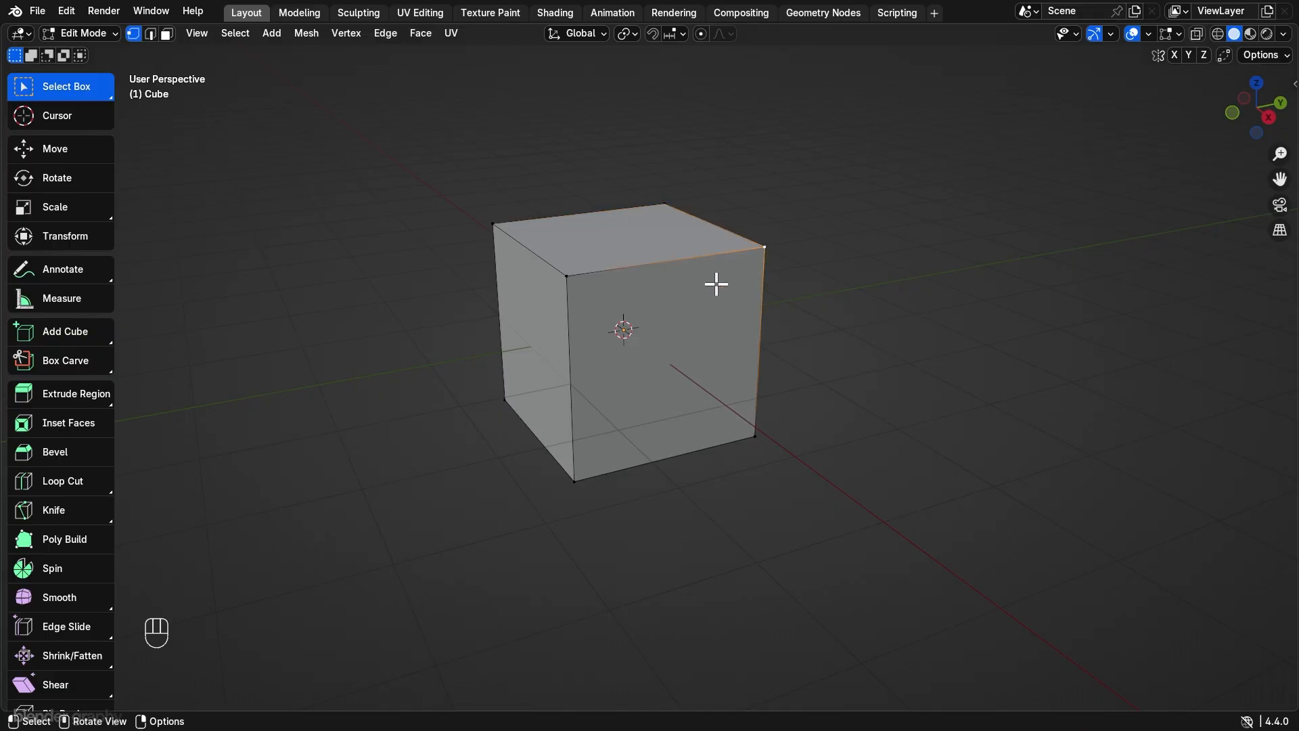
left_click(576, 477)
left_click(751, 441)
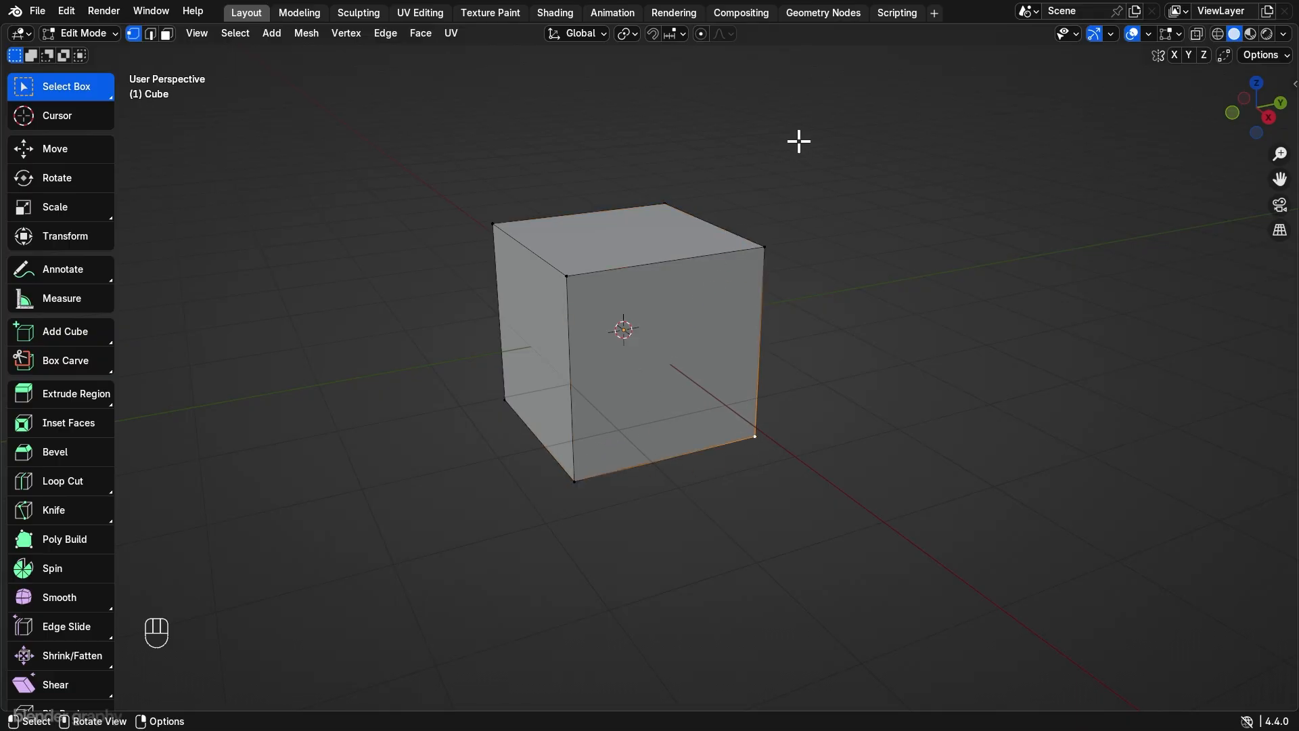
Step: Build up a multiple selection of the cube's four top vertices and the two lower vertices of its left side face
left_click(565, 277)
left_click(763, 250, "shift")
left_click(666, 203, "shift")
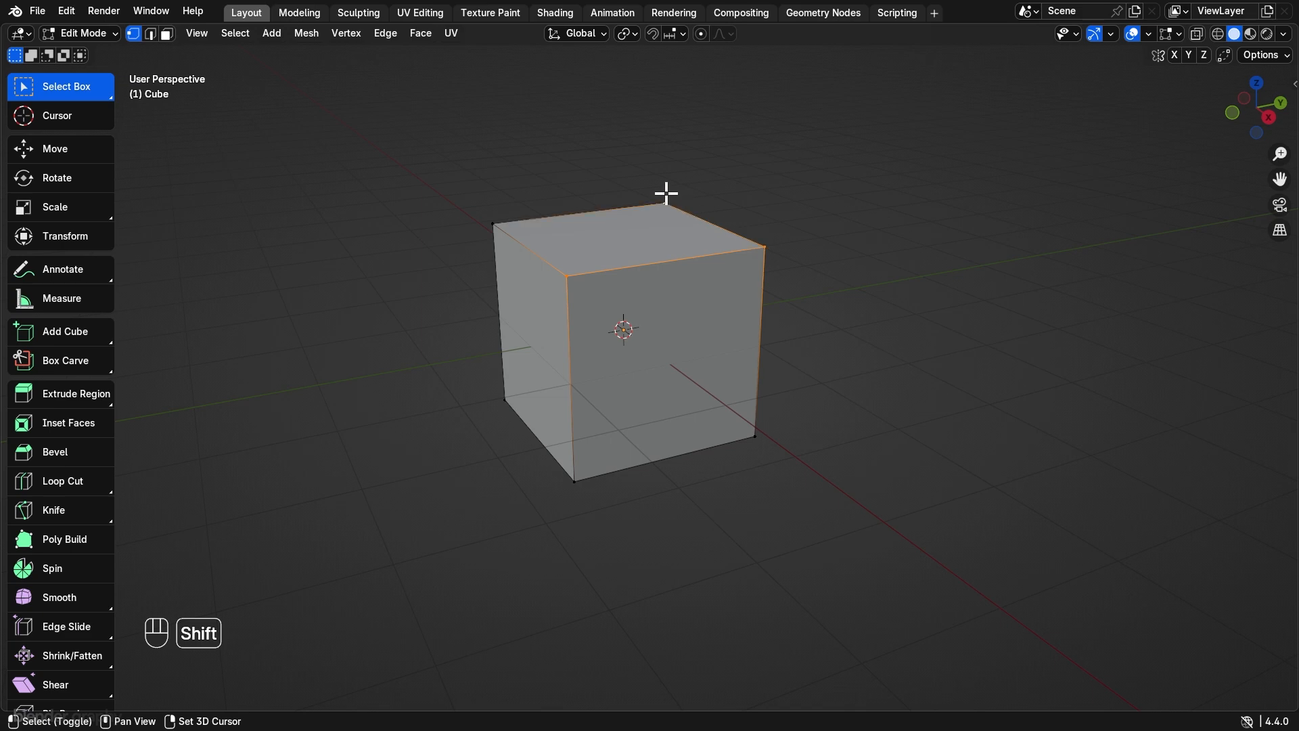
left_click(491, 224, "shift")
left_click(504, 400, "shift")
left_click(573, 481, "shift")
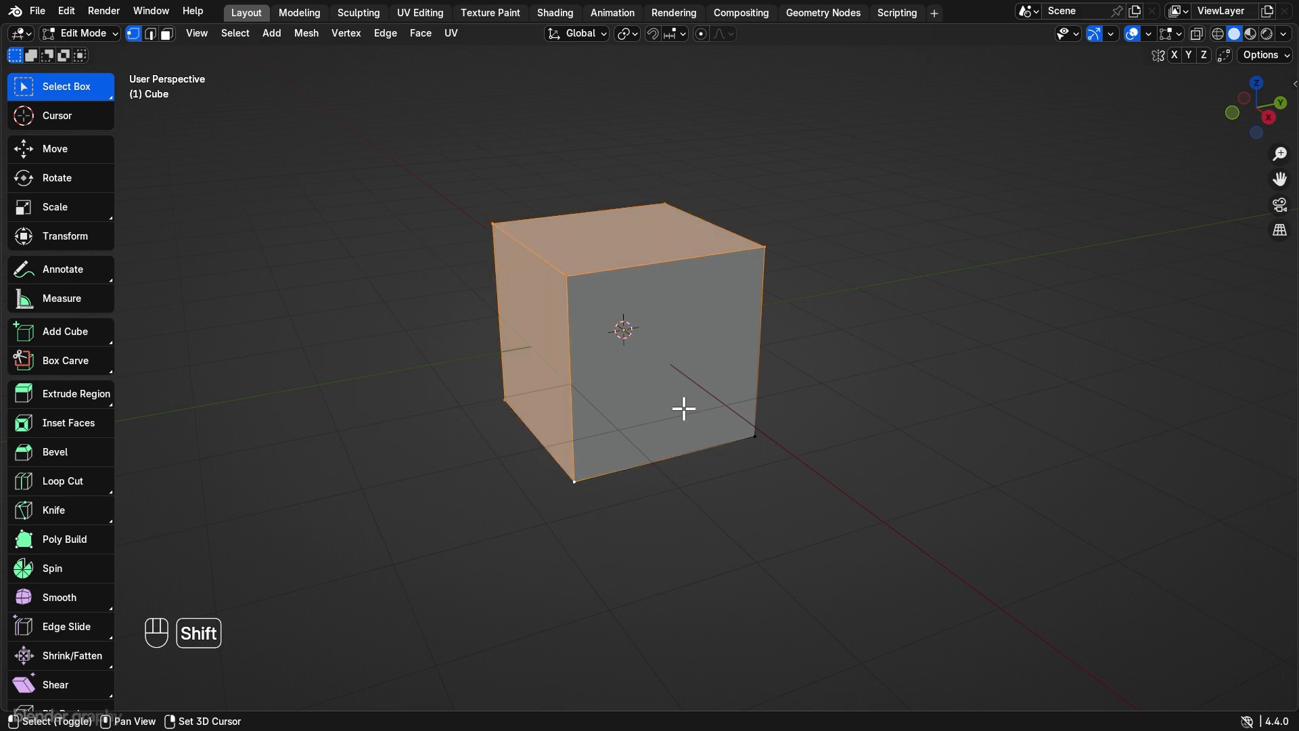
Step: Box-select the cube's top vertices, and replace that selection with a box around the four vertices of its left side face
left_click_drag(357, 155, 816, 284)
left_click_drag(339, 174, 597, 533)
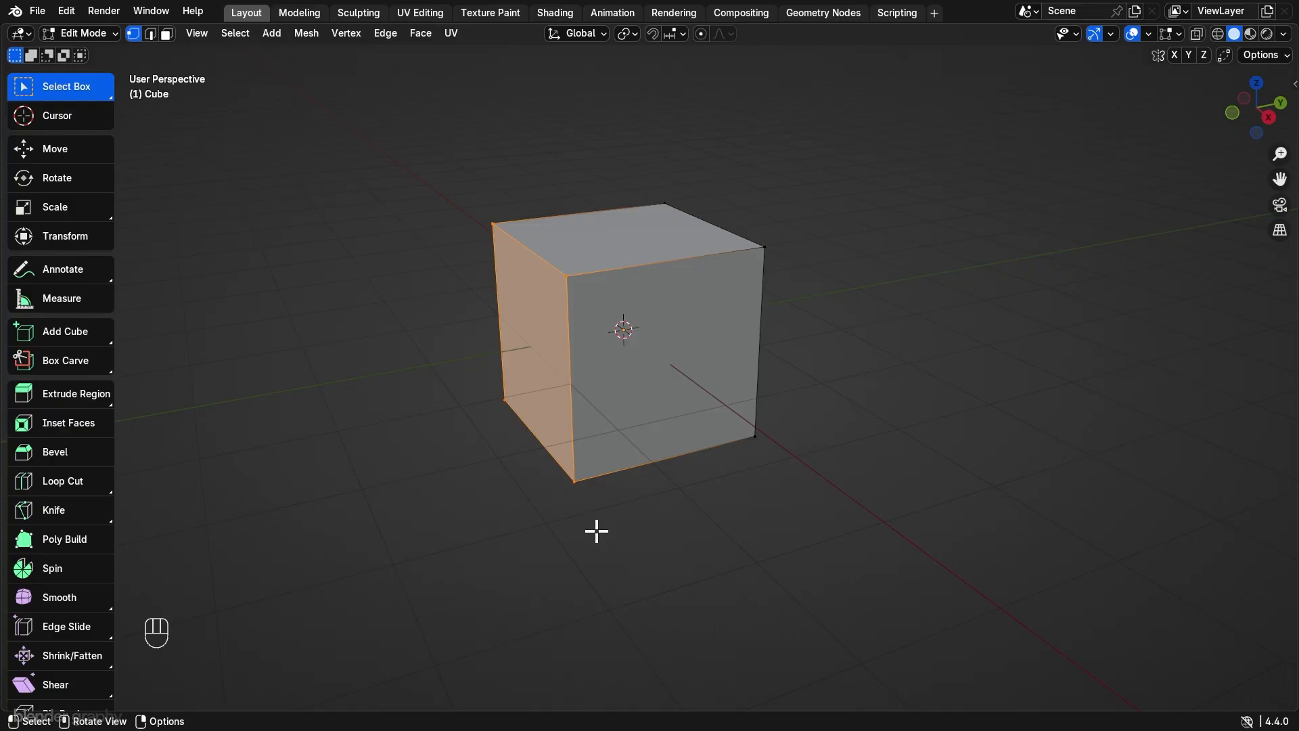
Step: Use the Tweak tool to pull the cube's upper left vertex outward and raise its front upper vertex slightly
left_click(96, 94)
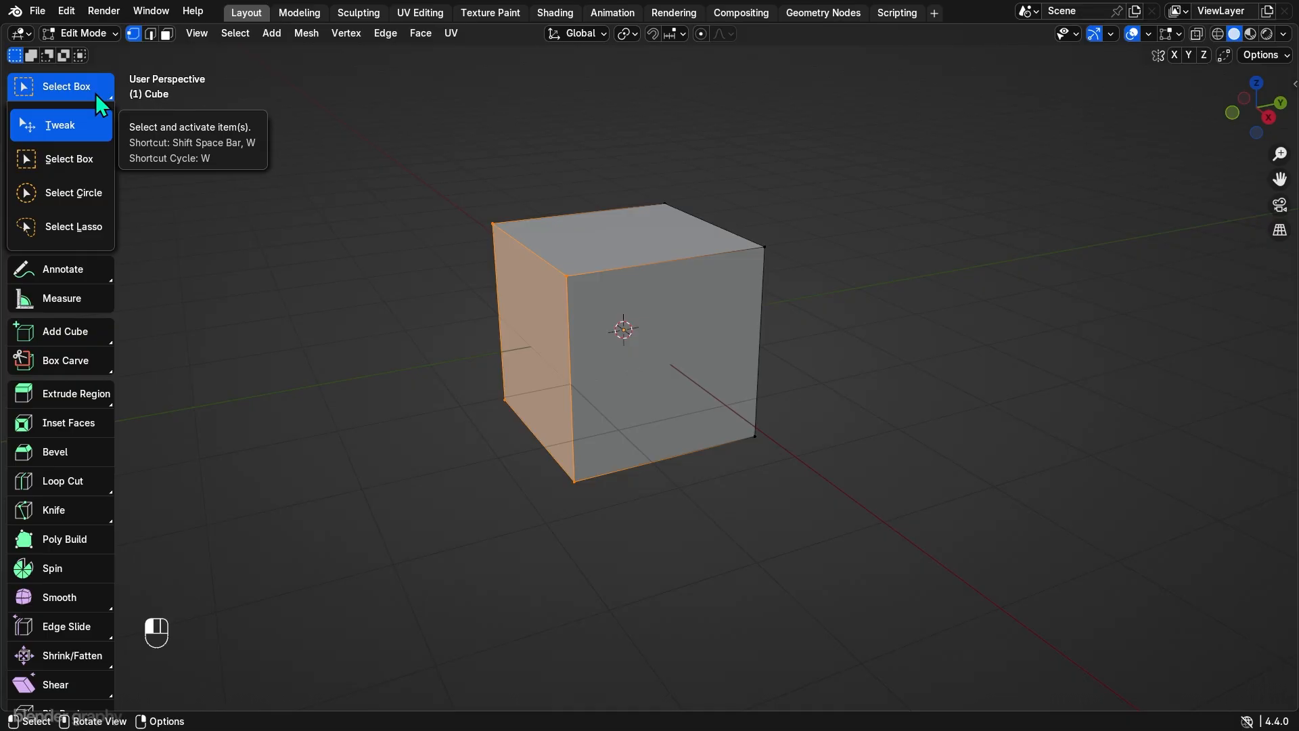
left_click(94, 122)
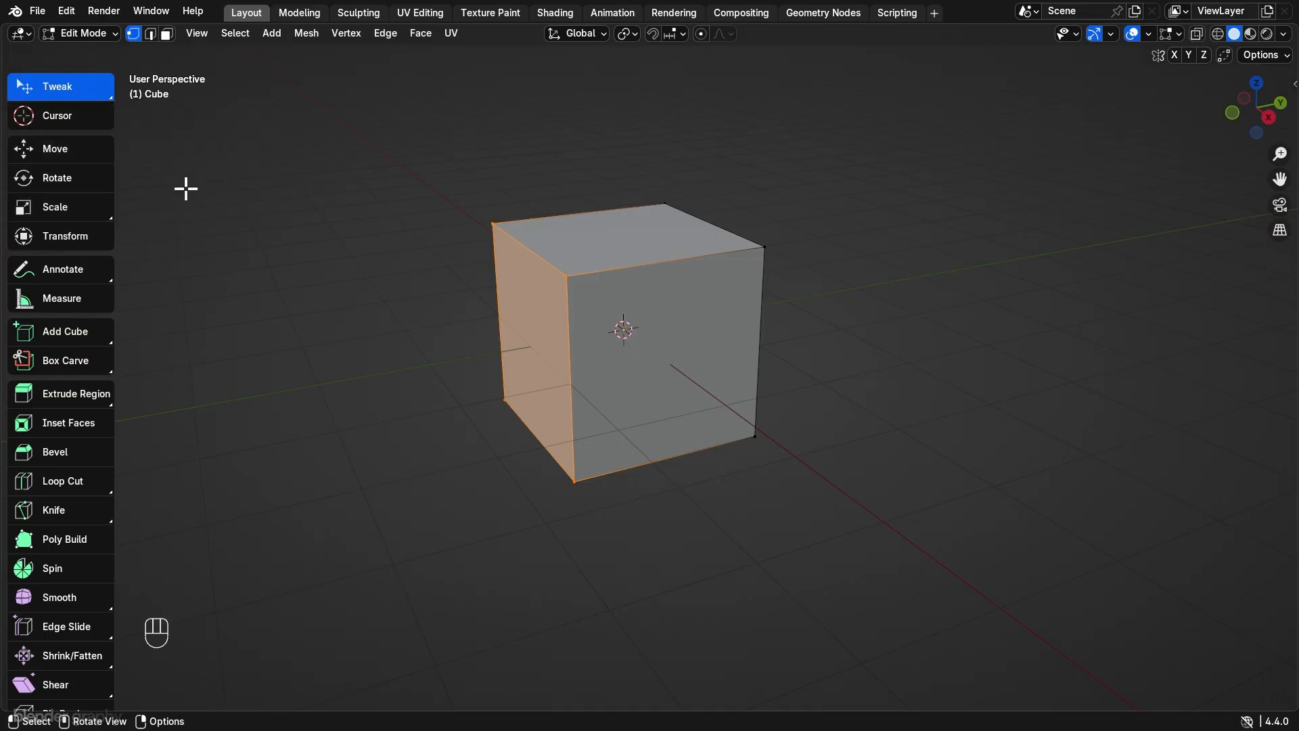
left_click(495, 225)
left_click_drag(493, 223, 342, 202)
left_click_drag(568, 278, 573, 247)
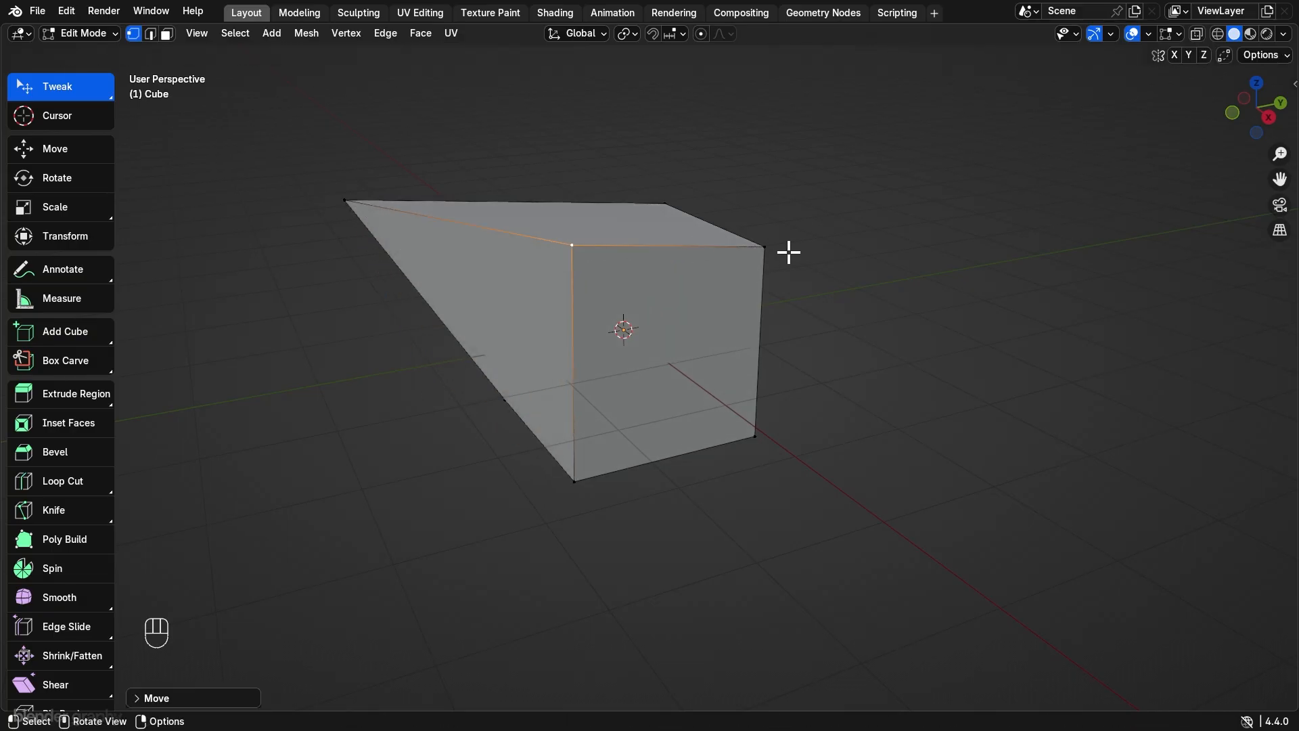
Step: Undo both vertex moves on the cube
key("ctrl+z")
key("ctrl+z")
key("ctrl+z")
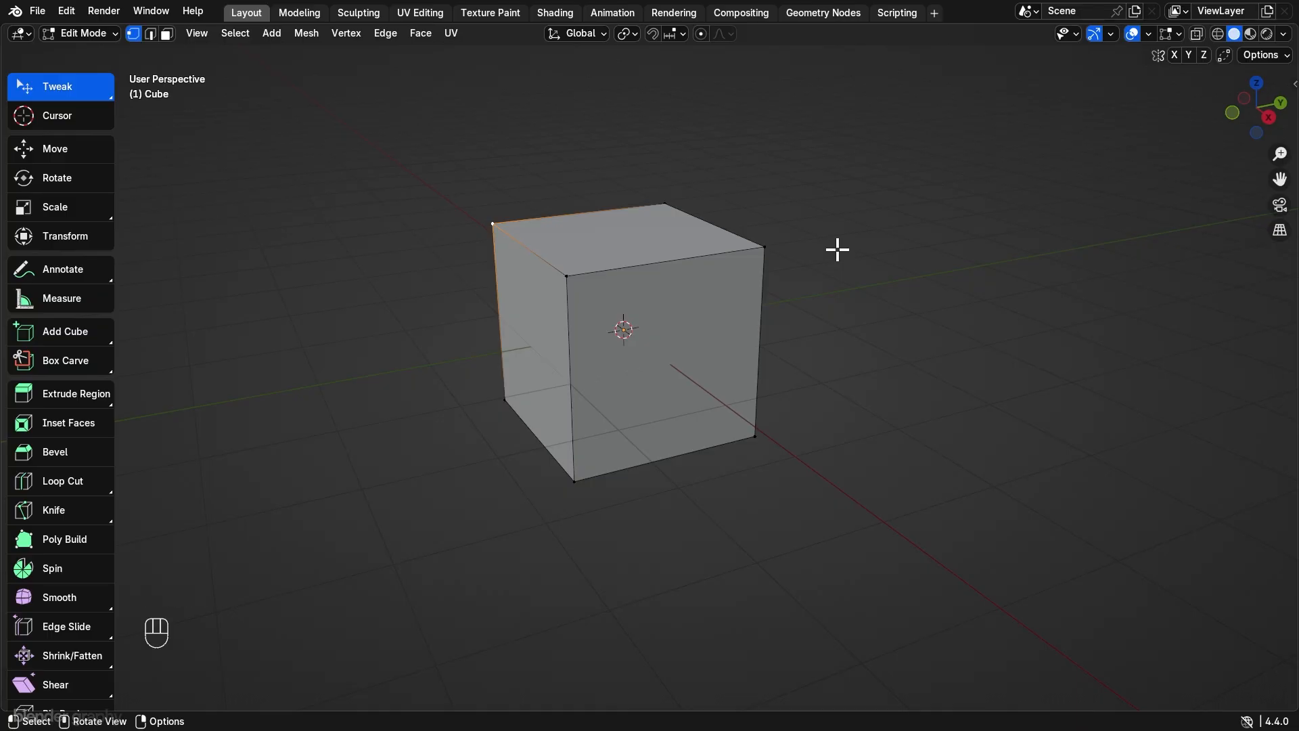
Step: Use Select Circle with radius 25 to select all the cube's vertices and deselect them again
left_click_drag(86, 91, 84, 201)
mouse_move(493, 223)
left_mouse_down()
mouse_move(670, 205)
mouse_move(753, 244)
mouse_move(632, 267)
mouse_move(562, 302)
mouse_move(567, 469)
mouse_move(516, 409)
mouse_move(758, 437)
left_mouse_up()
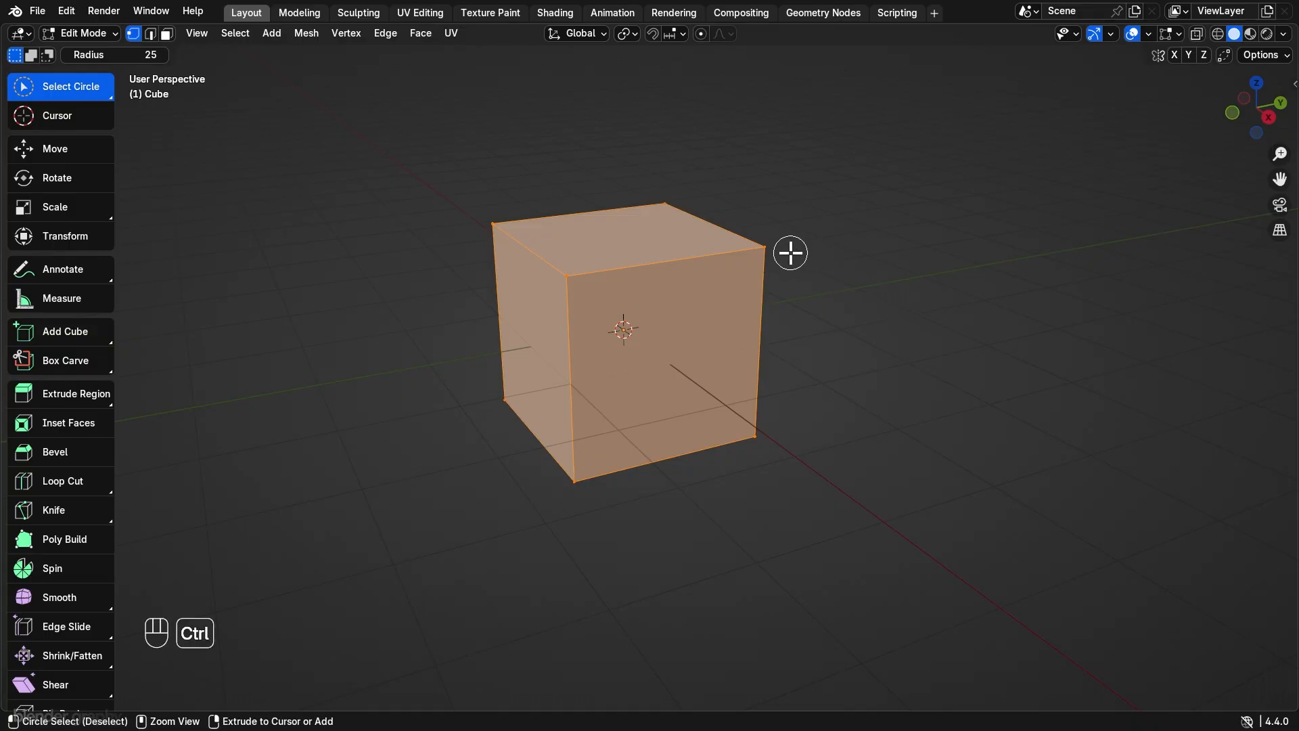
mouse_move(769, 244)
left_mouse_down("ctrl")
mouse_move(569, 275)
mouse_move(493, 232)
mouse_move(661, 203)
mouse_move(523, 388)
mouse_move(545, 456)
mouse_move(705, 458)
mouse_move(758, 433)
left_mouse_up("ctrl")
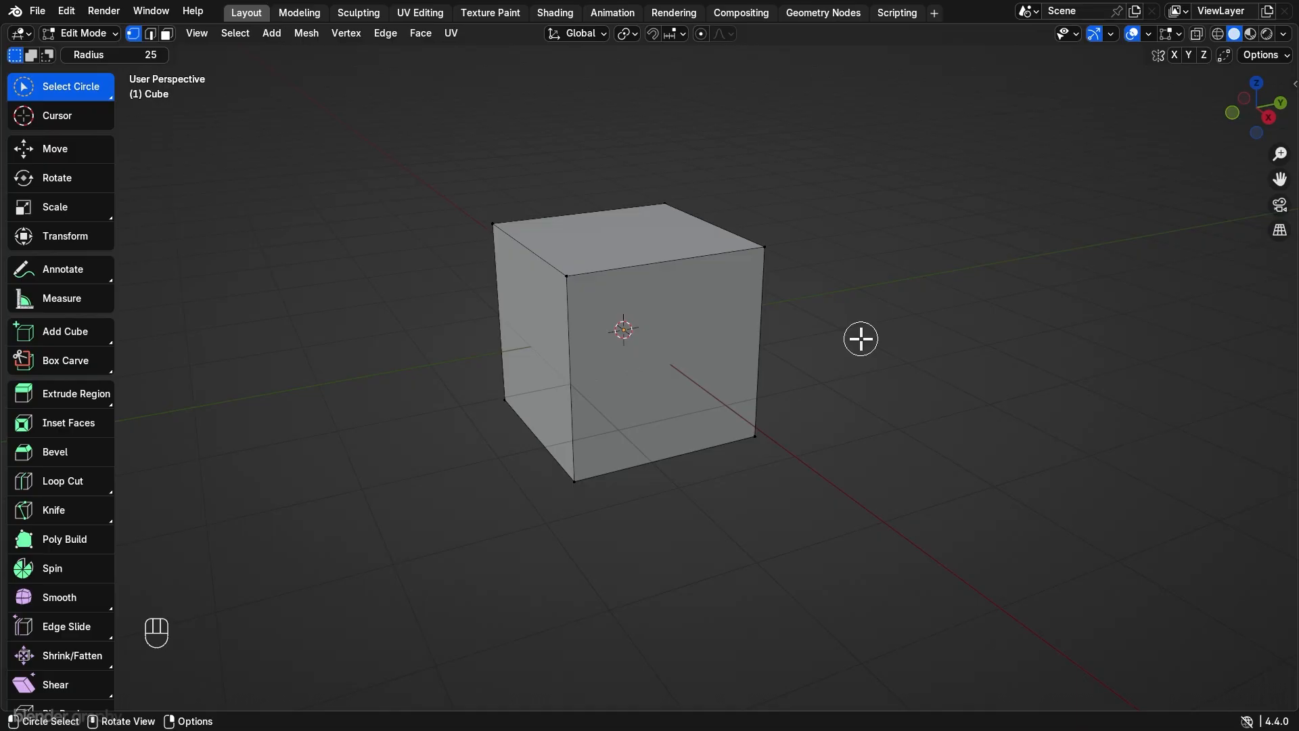
Step: Try the Select Lasso tool by drawing a freehand selection around the cube's vertices and clear the selection
left_click(92, 92)
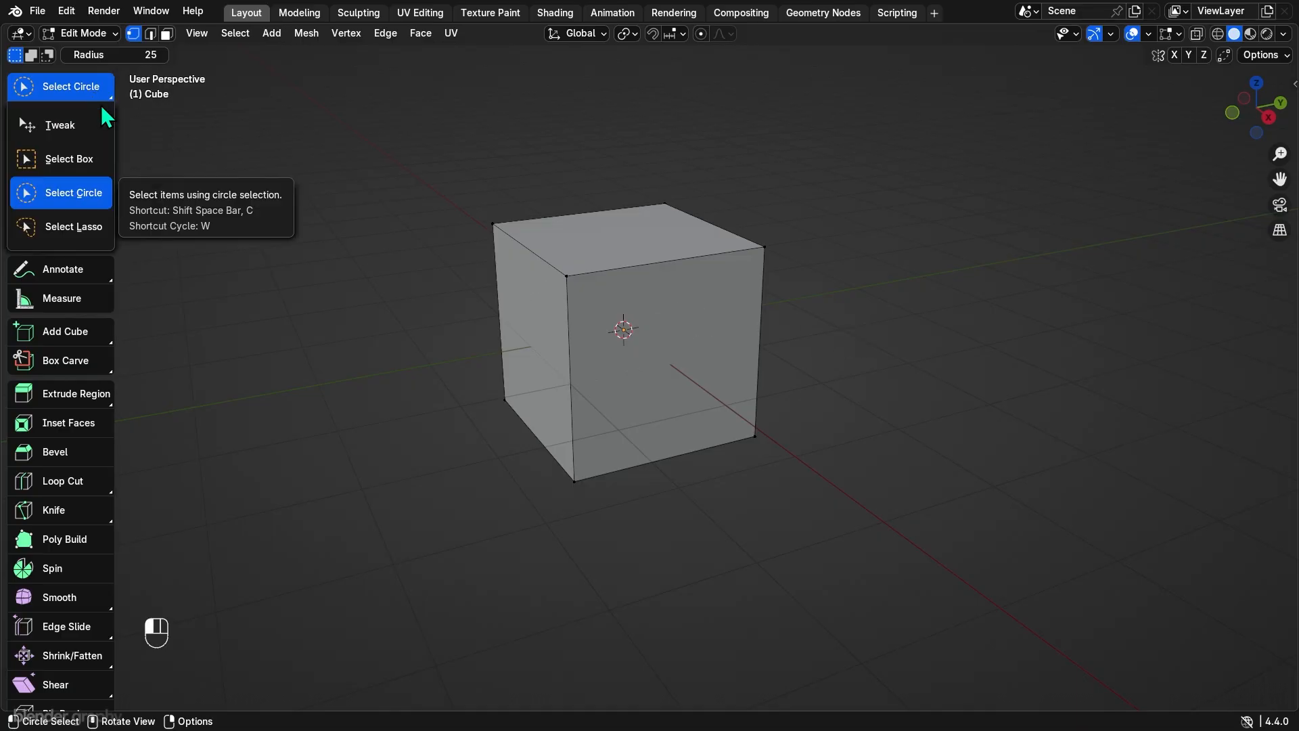
left_click(108, 234)
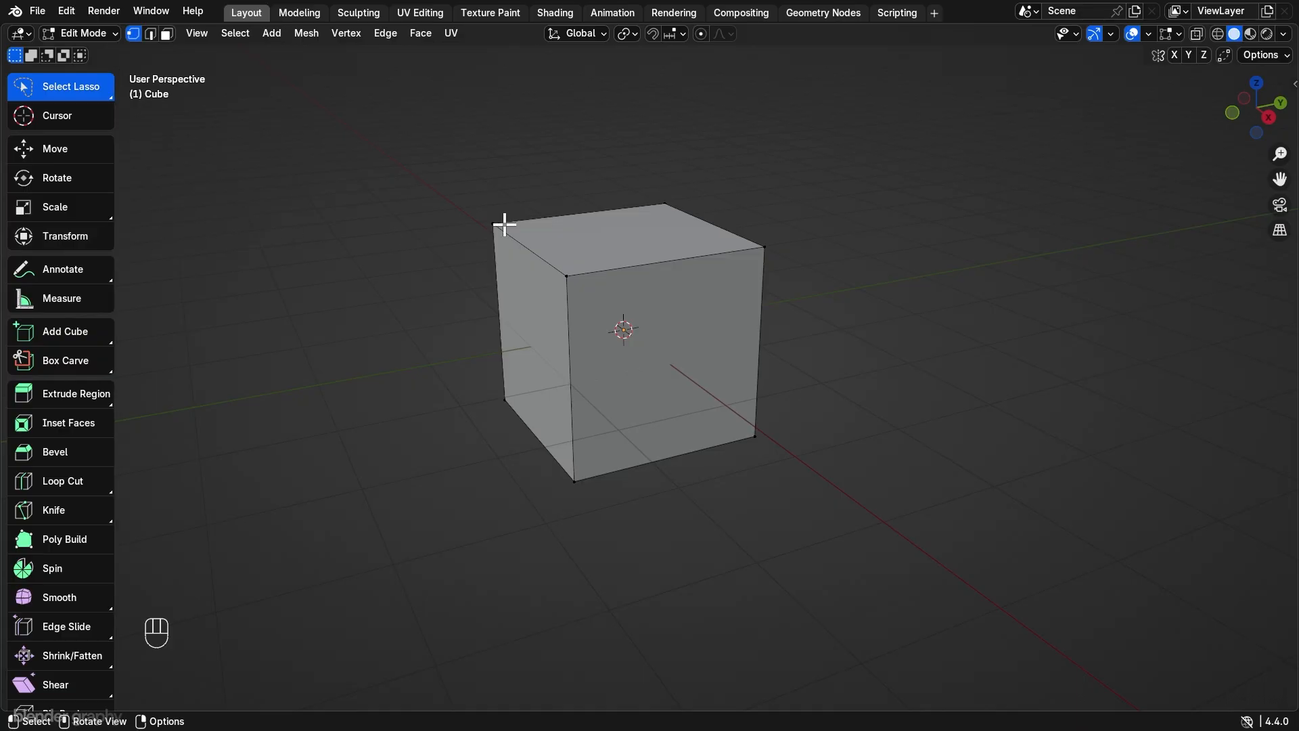
mouse_move(510, 179)
left_mouse_down()
mouse_move(437, 231)
mouse_move(661, 258)
mouse_move(676, 429)
mouse_move(818, 403)
mouse_move(696, 237)
mouse_move(465, 194)
mouse_move(509, 175)
mouse_move(433, 226)
mouse_move(647, 267)
mouse_move(687, 400)
mouse_move(774, 356)
mouse_move(598, 192)
left_mouse_up()
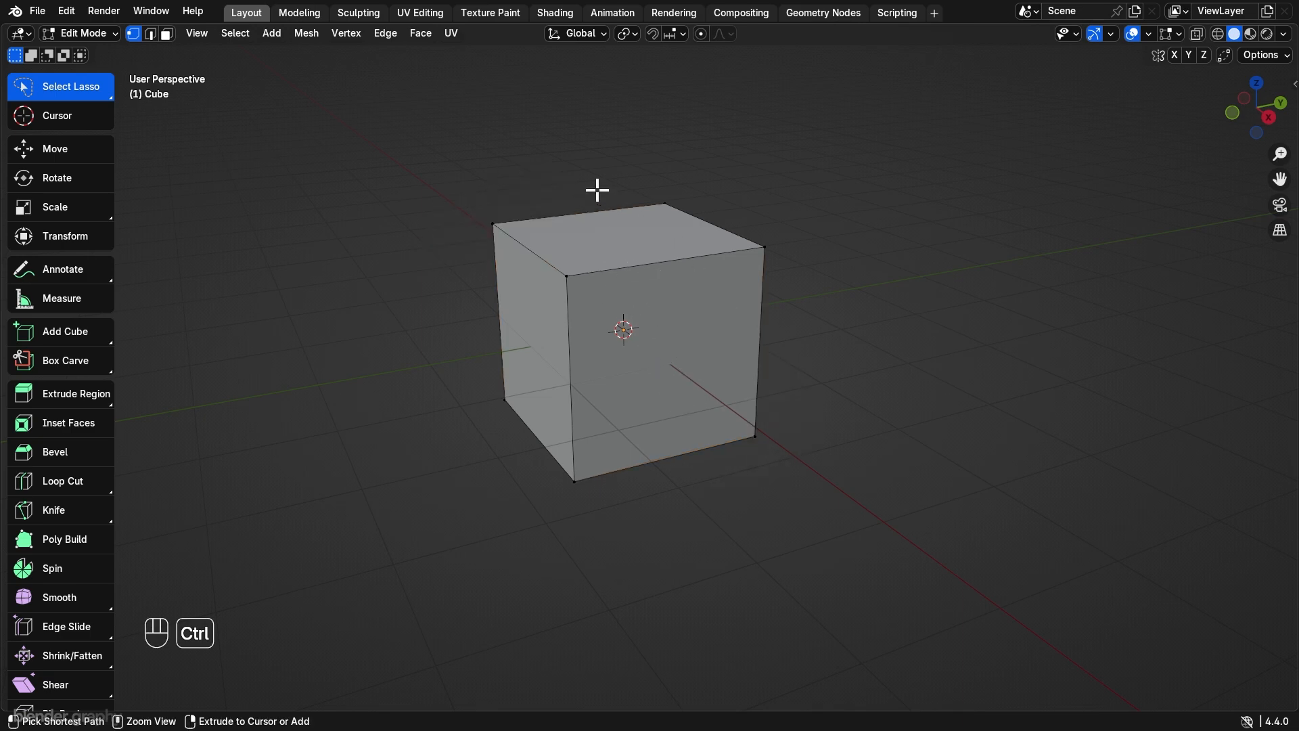
Step: Use the Cursor tool to place the 3D cursor at several spots around the cube, ending in the empty space beside it
key("1")
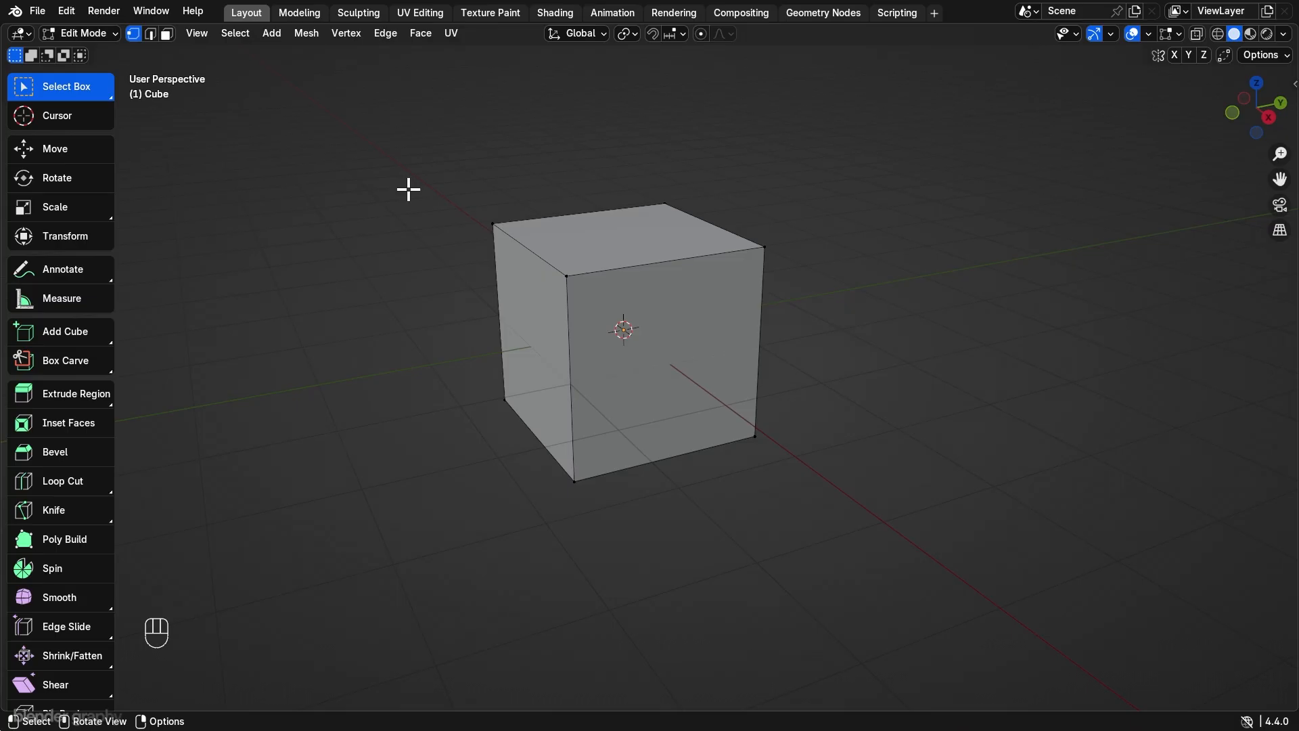
left_click(76, 121)
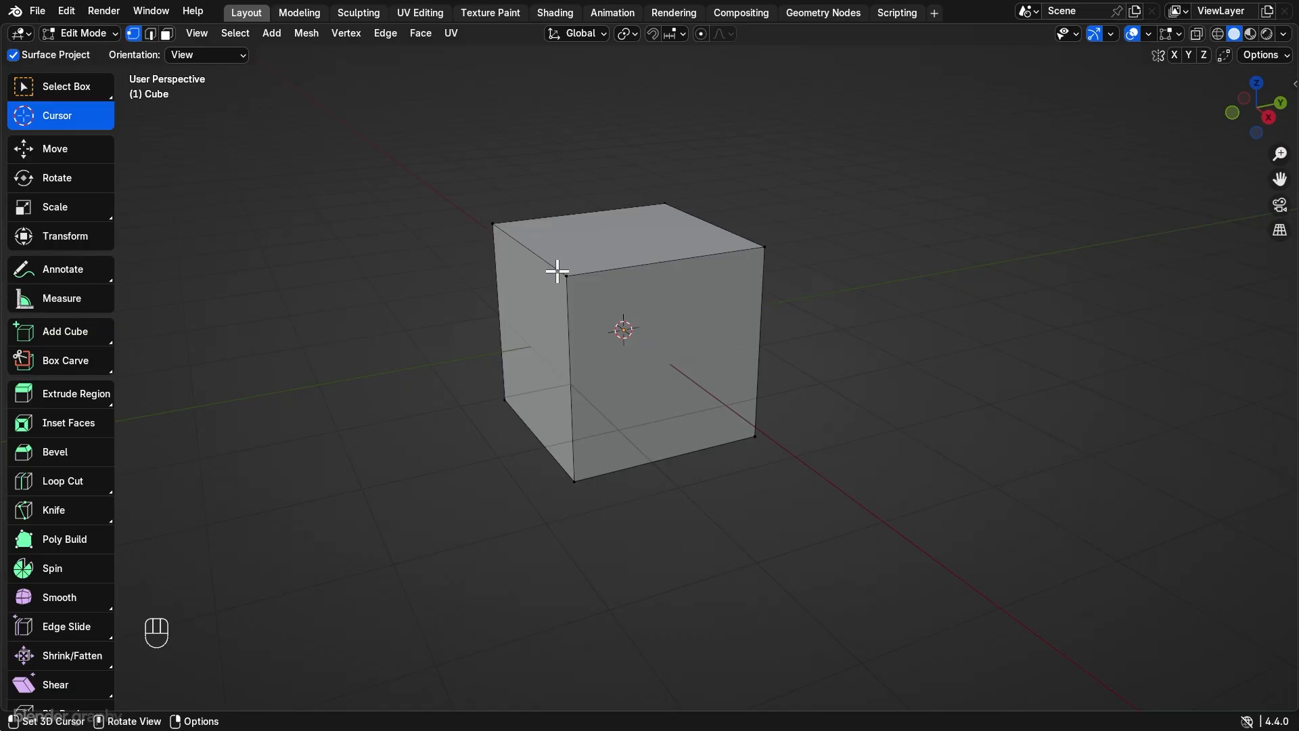
left_click(476, 200)
left_click(759, 155)
left_click(867, 273)
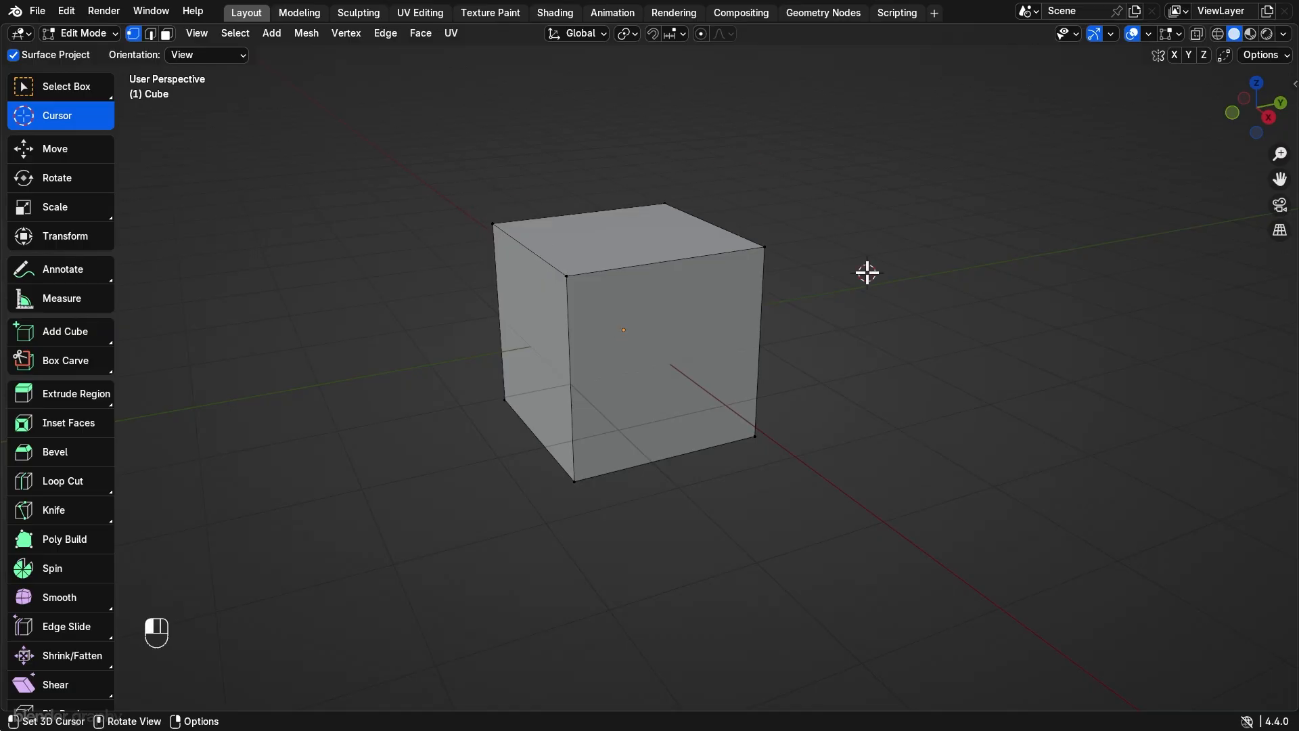
left_click(812, 450)
left_click(622, 540)
left_click(377, 329)
key("shift+s")
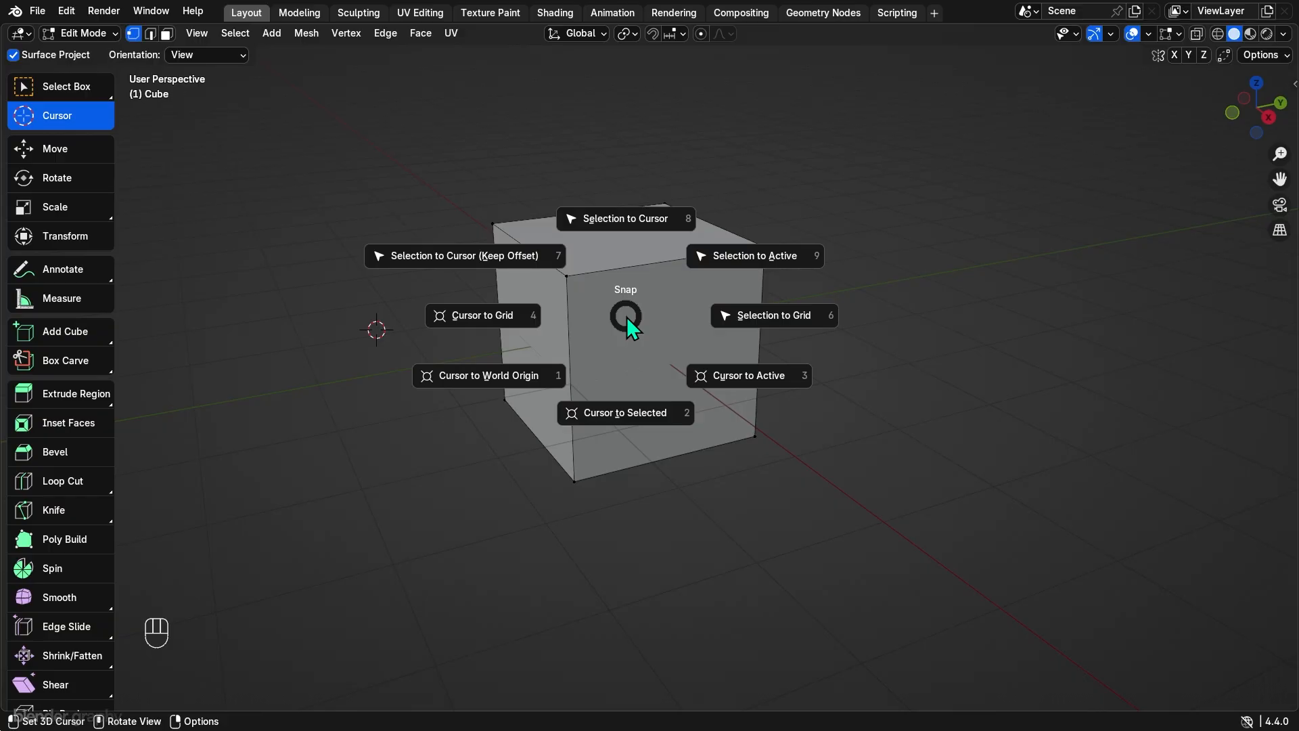
left_click(67, 80)
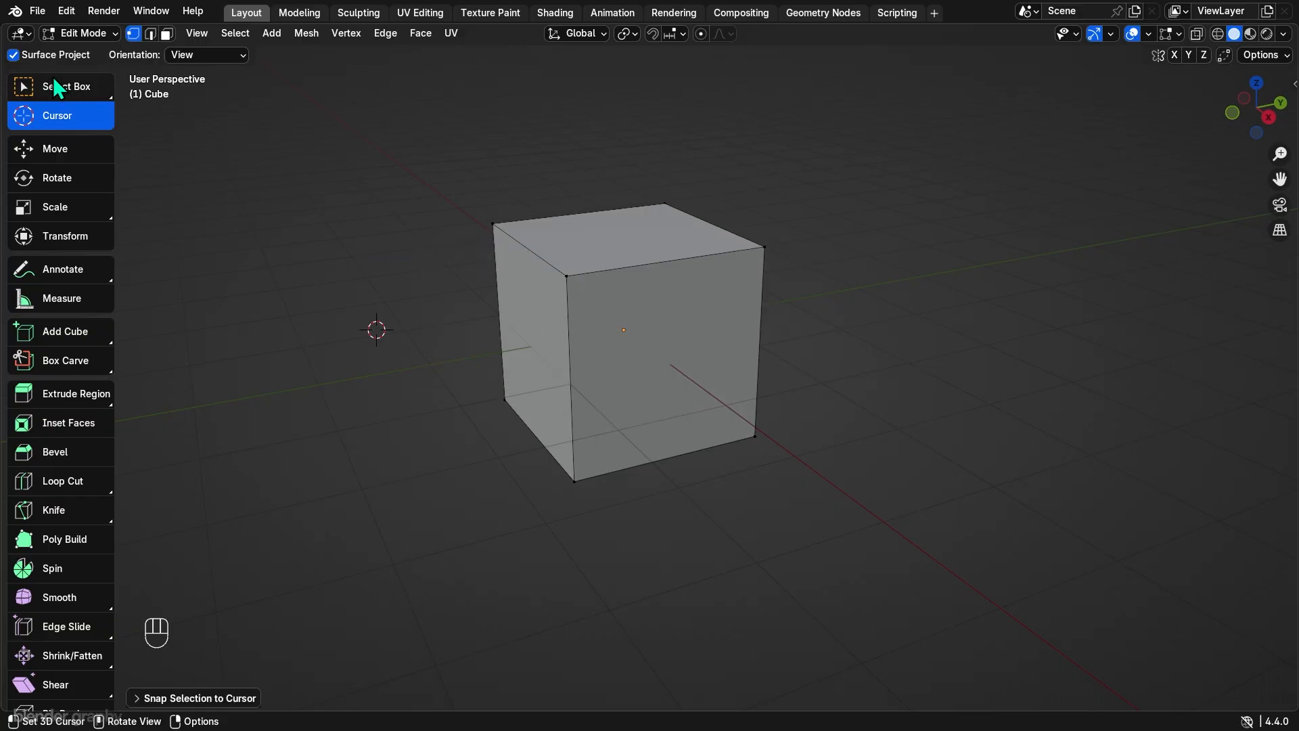
Step: Select the two vertices of the cube's upper front edge and snap the 3D cursor to the selection
left_click(45, 85)
left_click(568, 276)
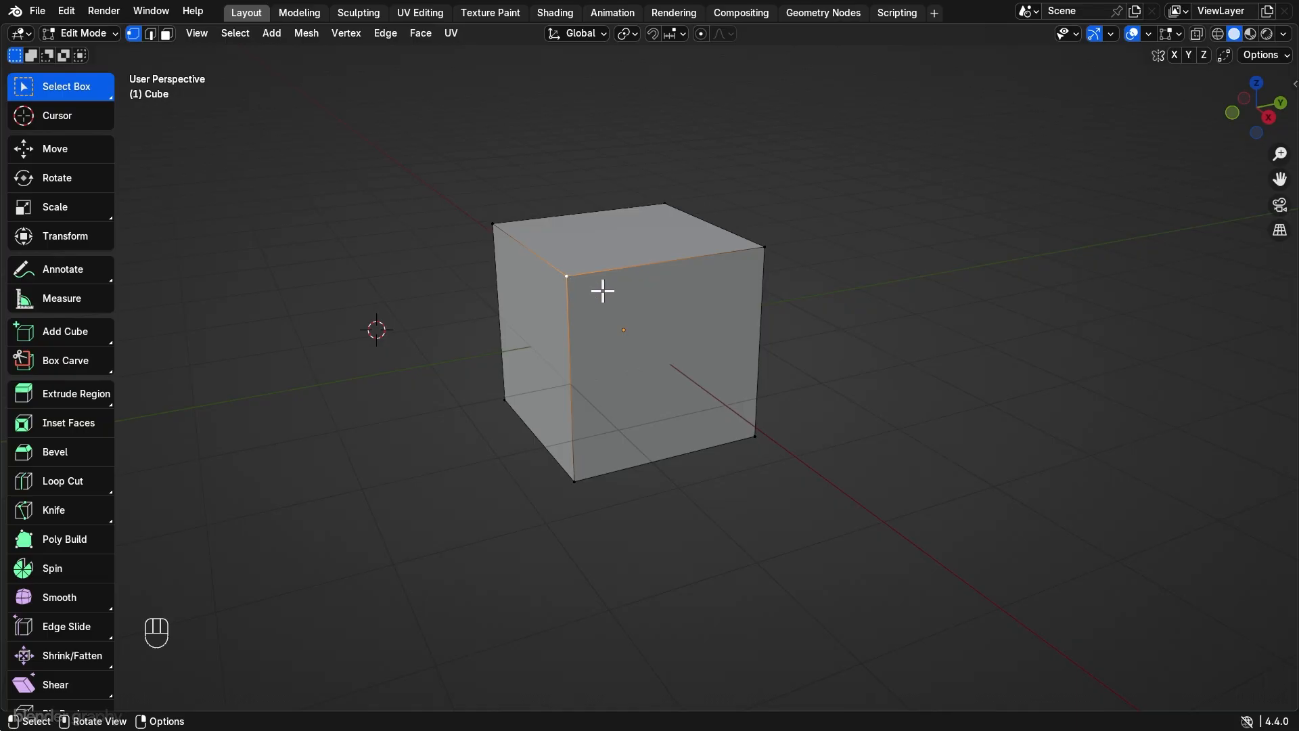
left_click(765, 248, "shift")
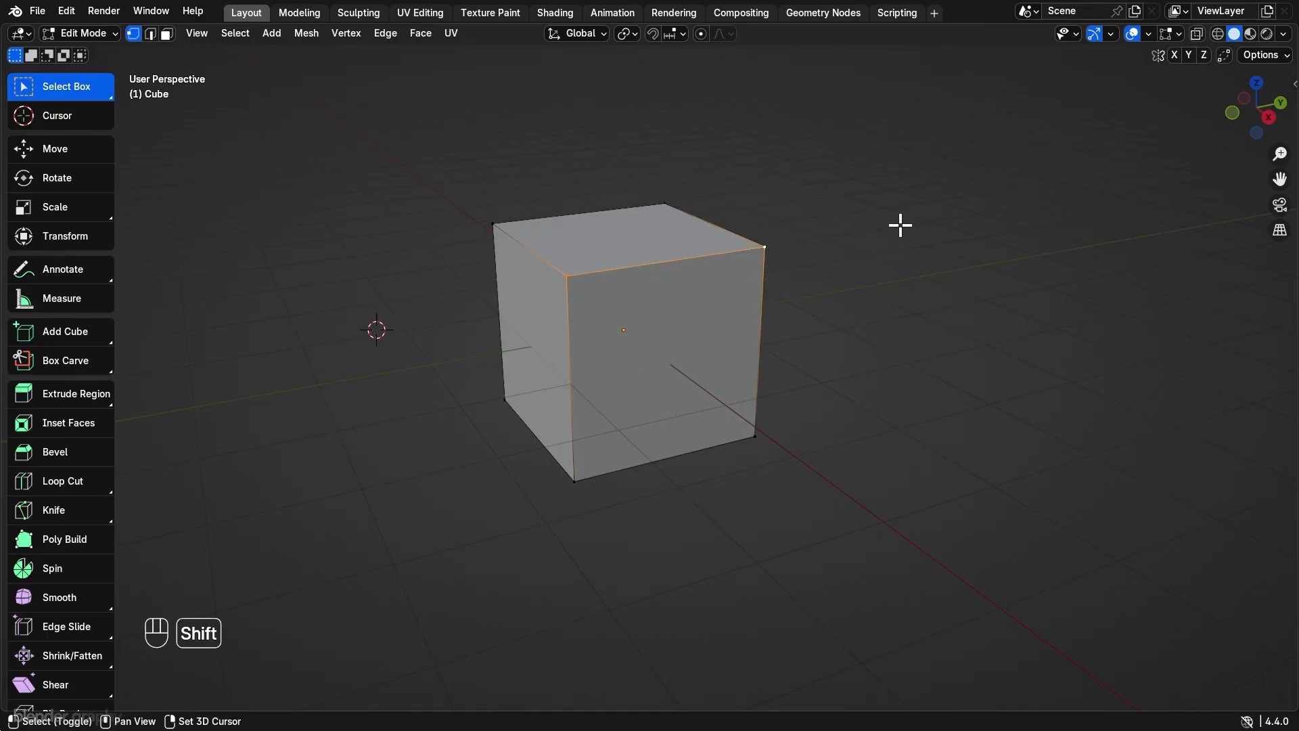
key("shift+s")
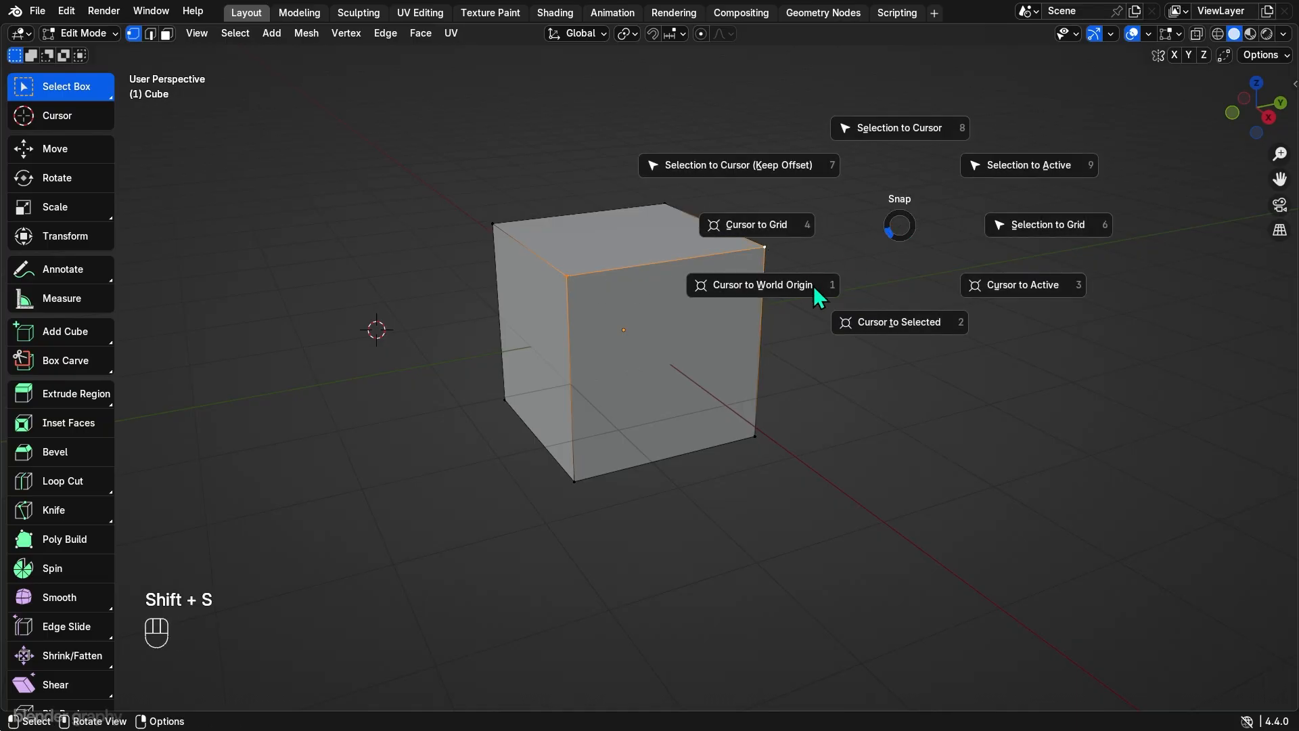
left_click(911, 324)
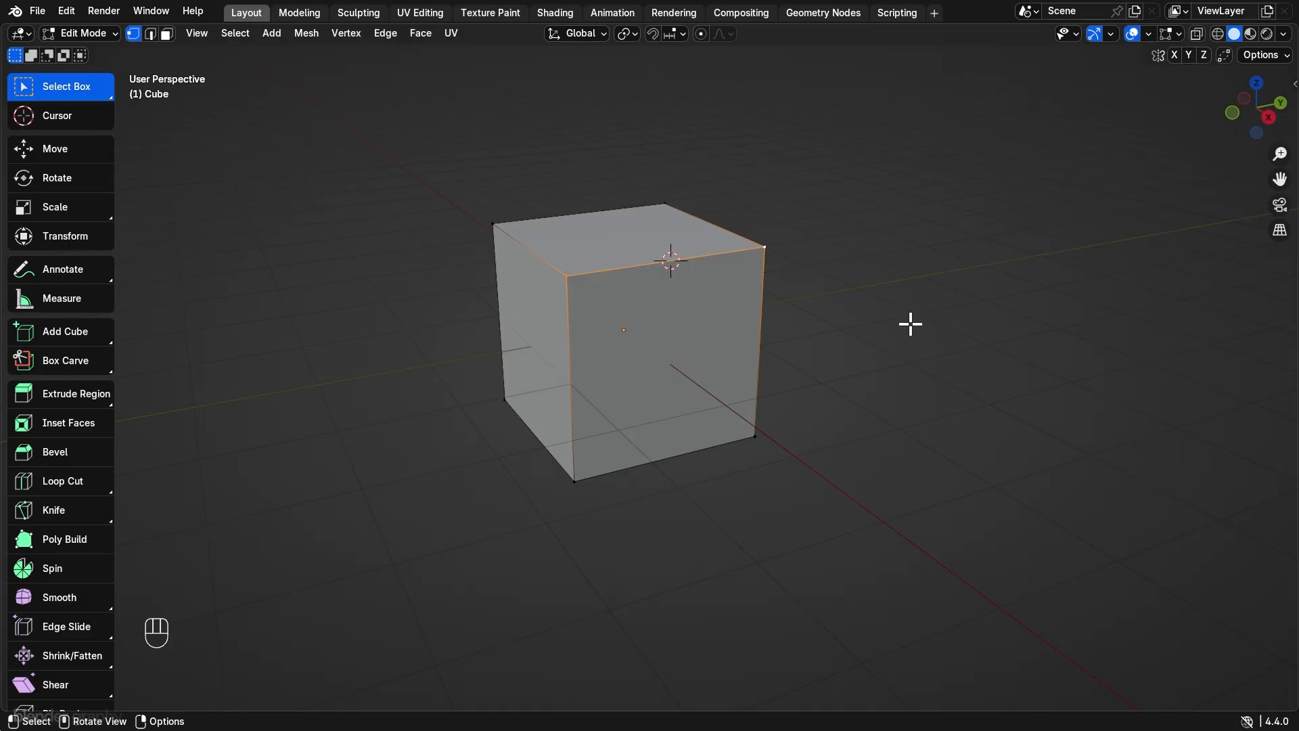
Step: Snap the two vertices of the cube's lower front edge to the 3D cursor and undo the snap
left_click(587, 482)
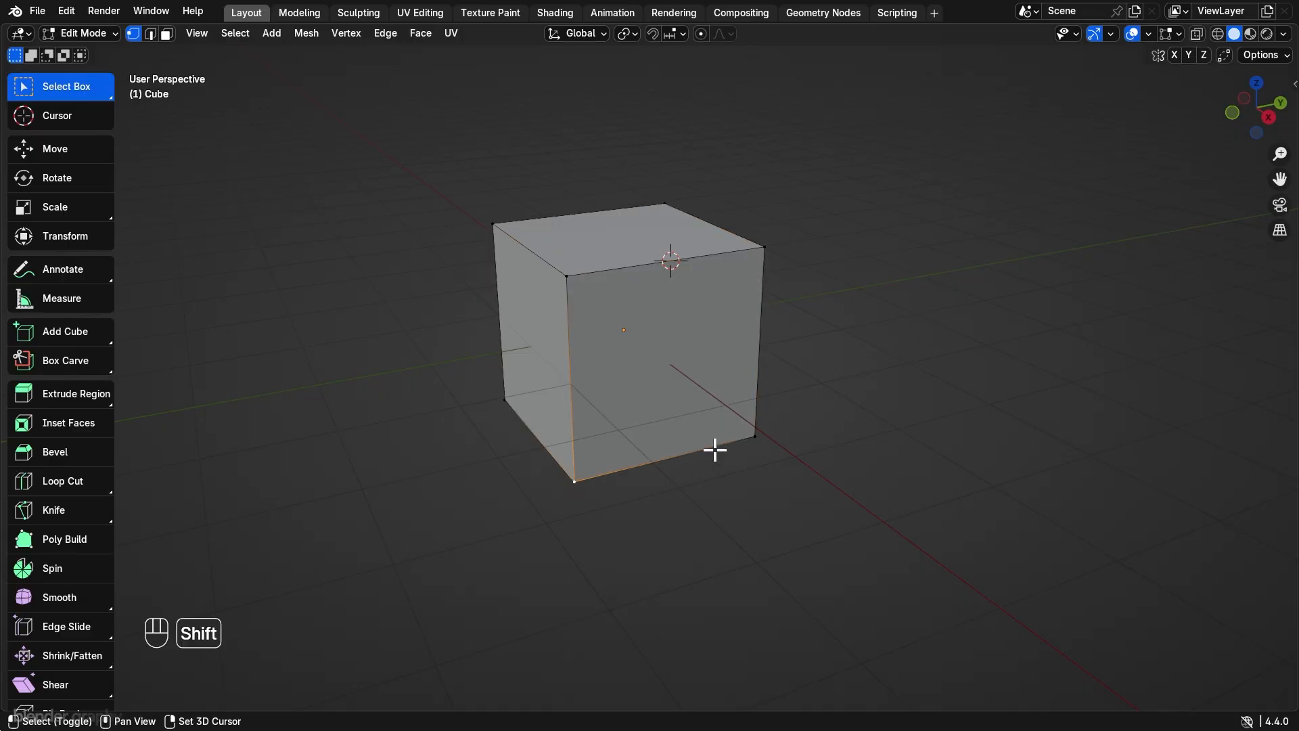
key("shift+s")
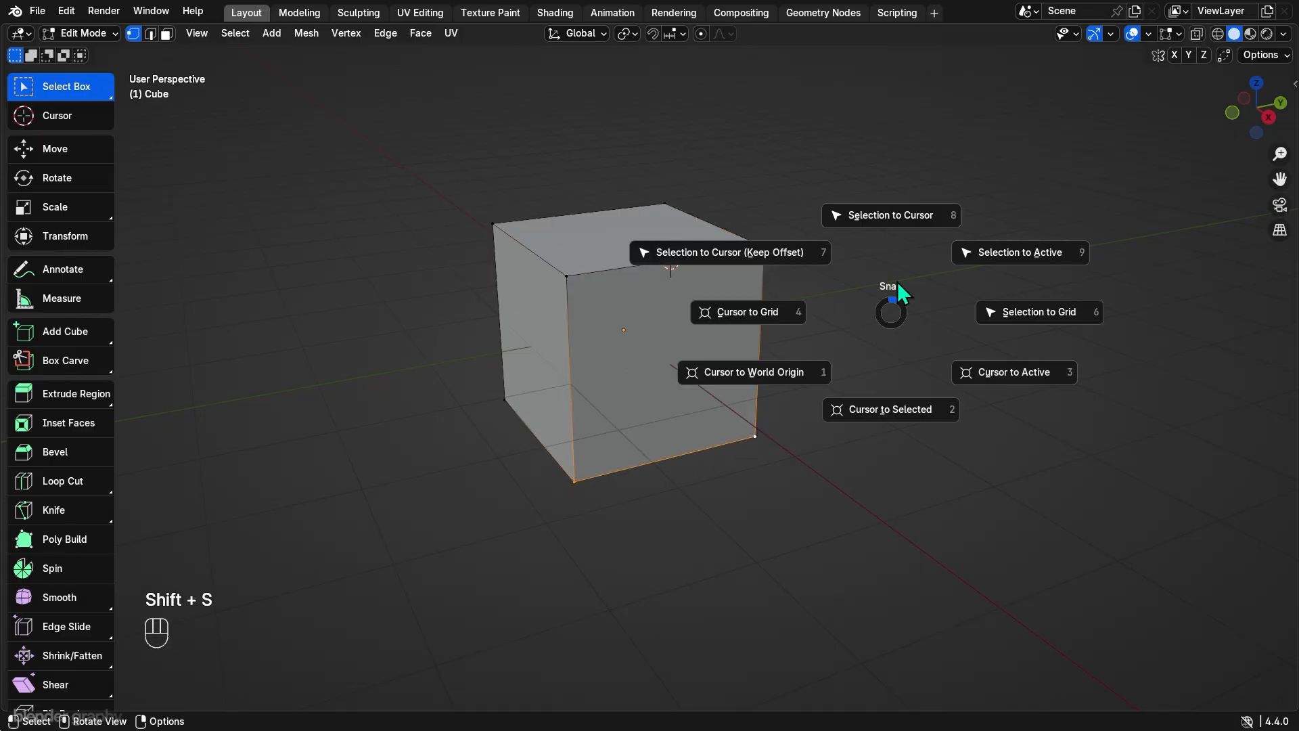
left_click(896, 214)
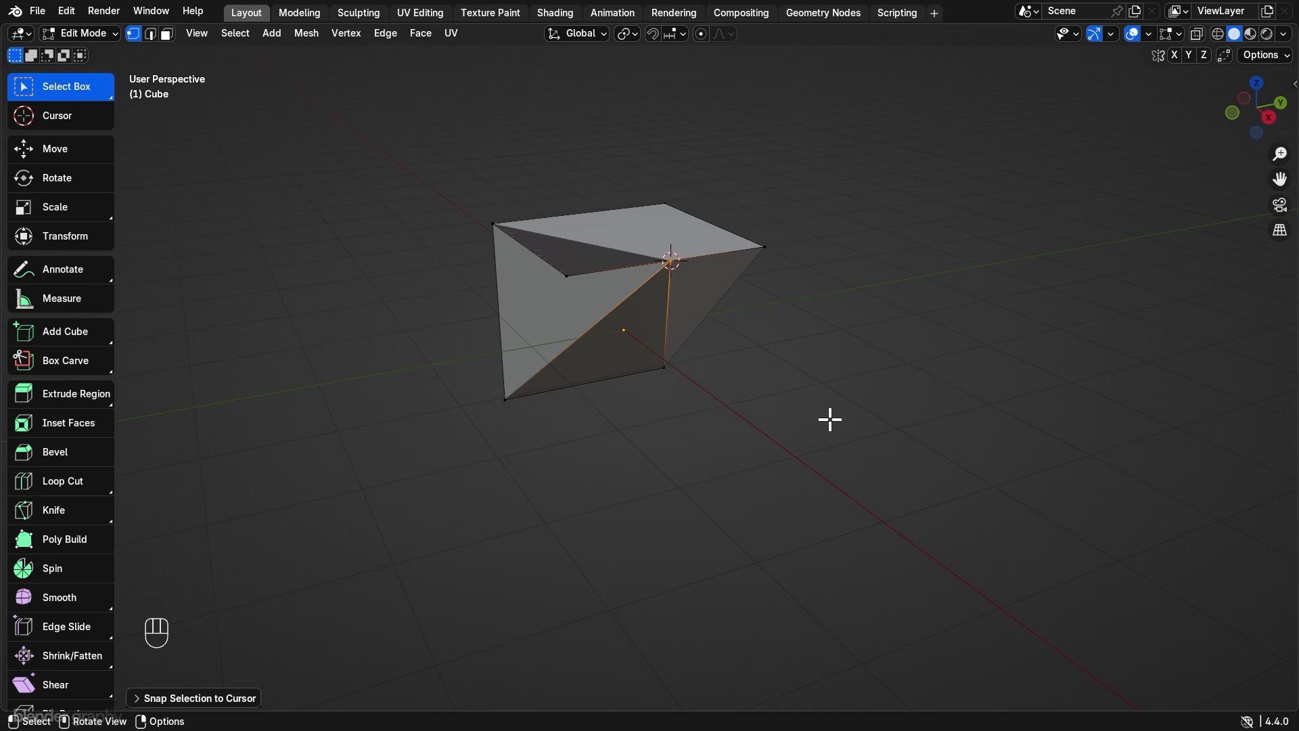
key("ctrl+z")
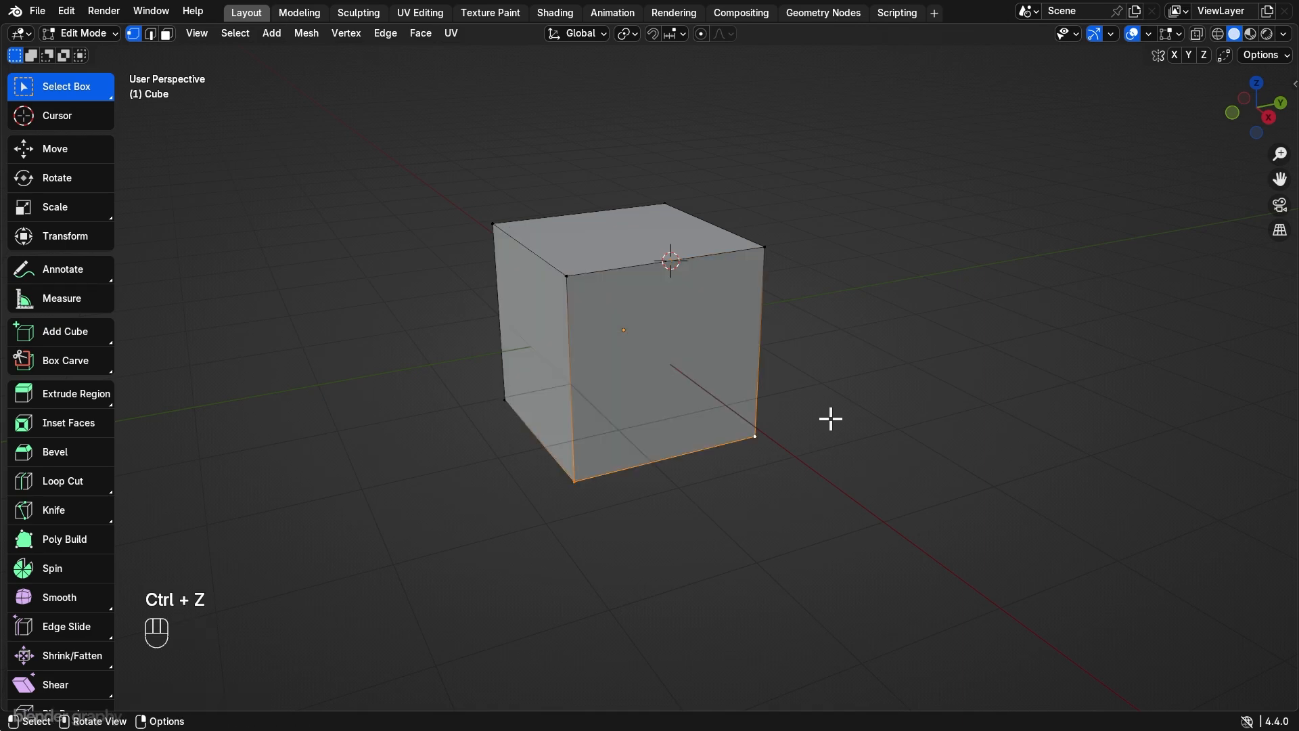
Step: Deselect the cube's vertices and snap the 3D cursor to the world origin
key("shift+s")
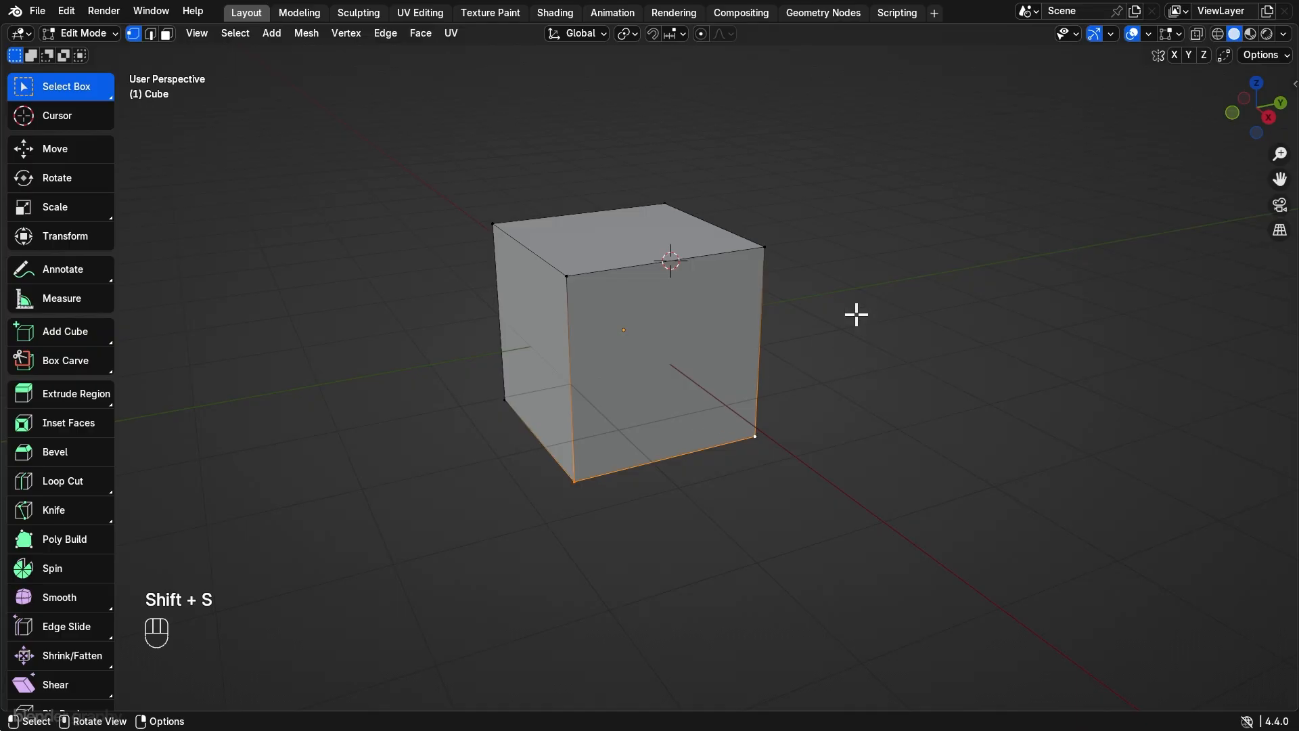
left_click(875, 244)
key("shift+s")
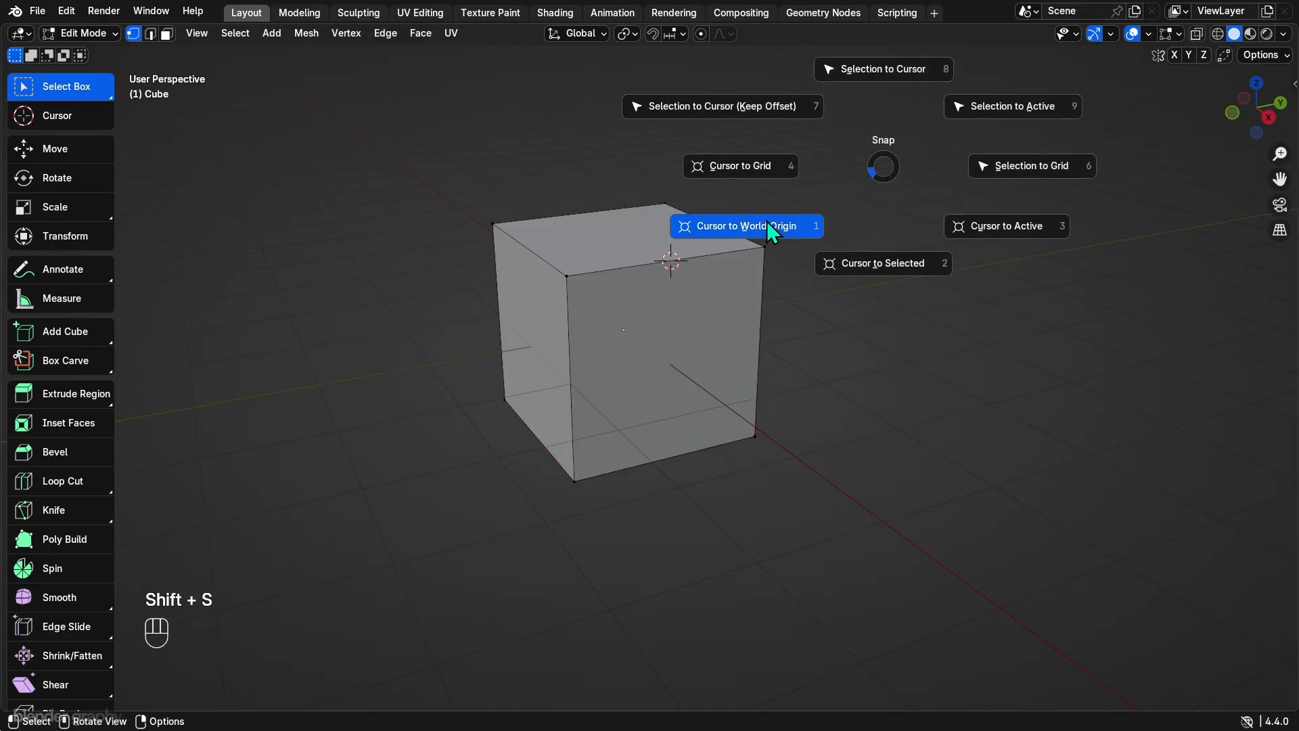
left_click(766, 222)
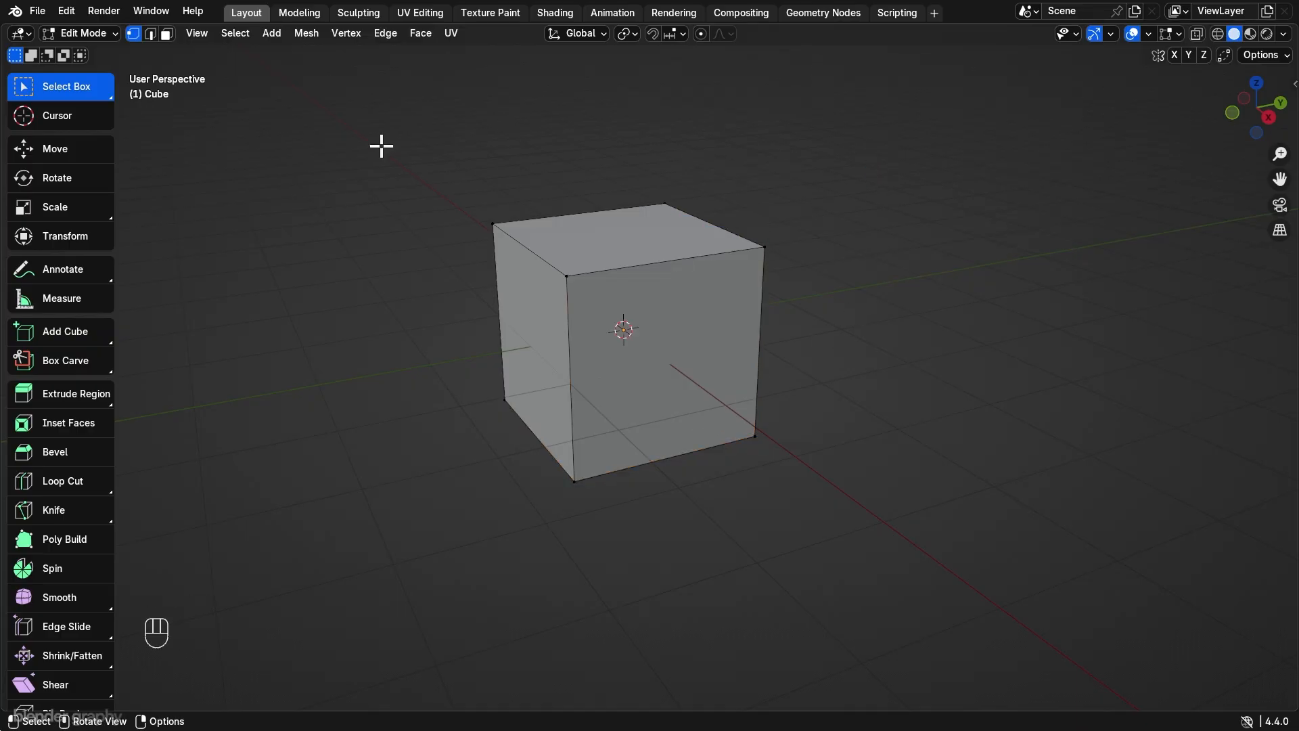
Step: Select the cube's front upper vertex with the Transform tool to bring up its combined gizmo
left_click(77, 234)
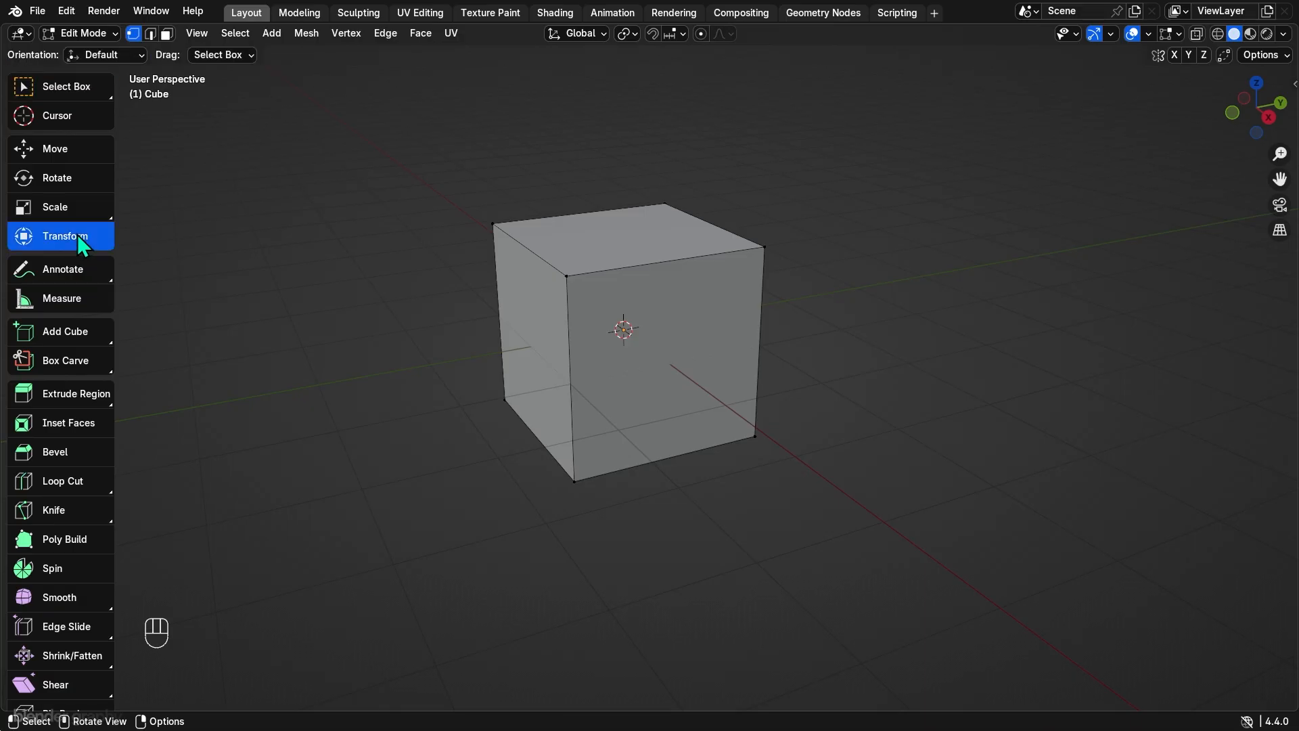
left_click(568, 278)
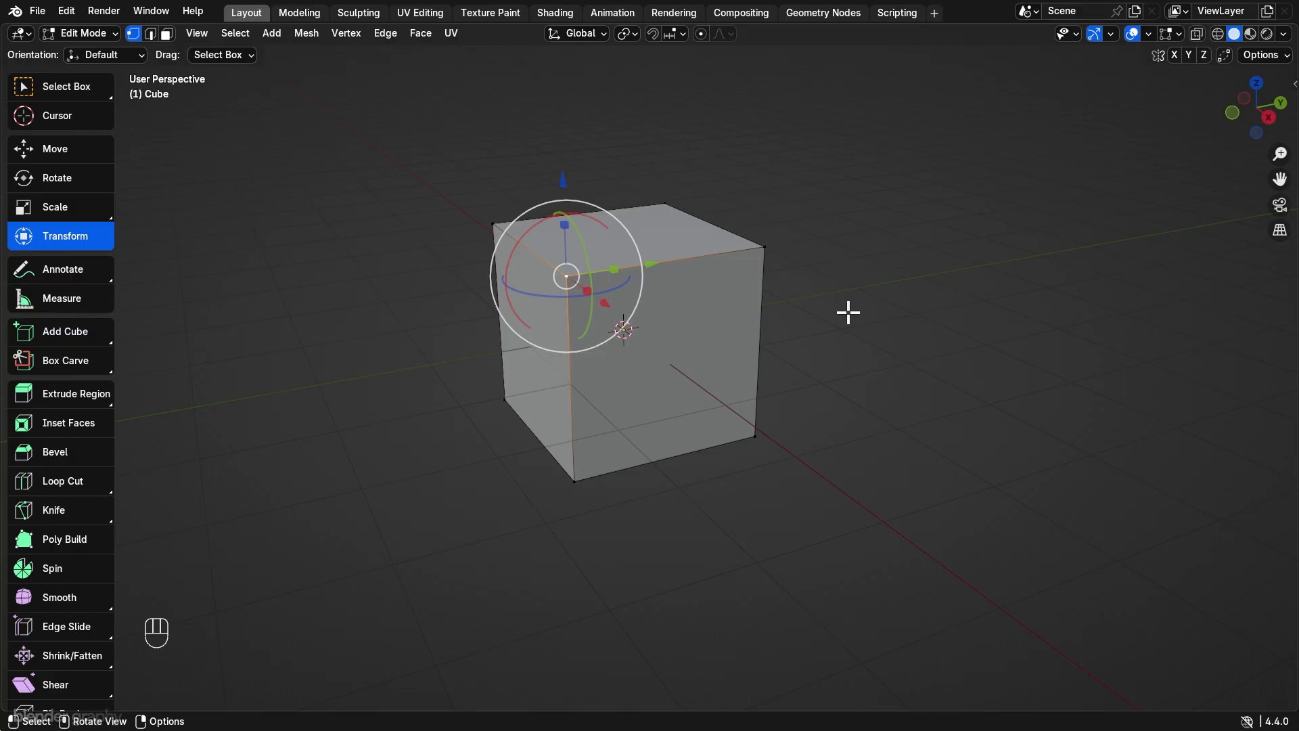
Step: Draw freehand annotation strokes along the cube's visible edges with the Annotate tool
left_click(76, 271)
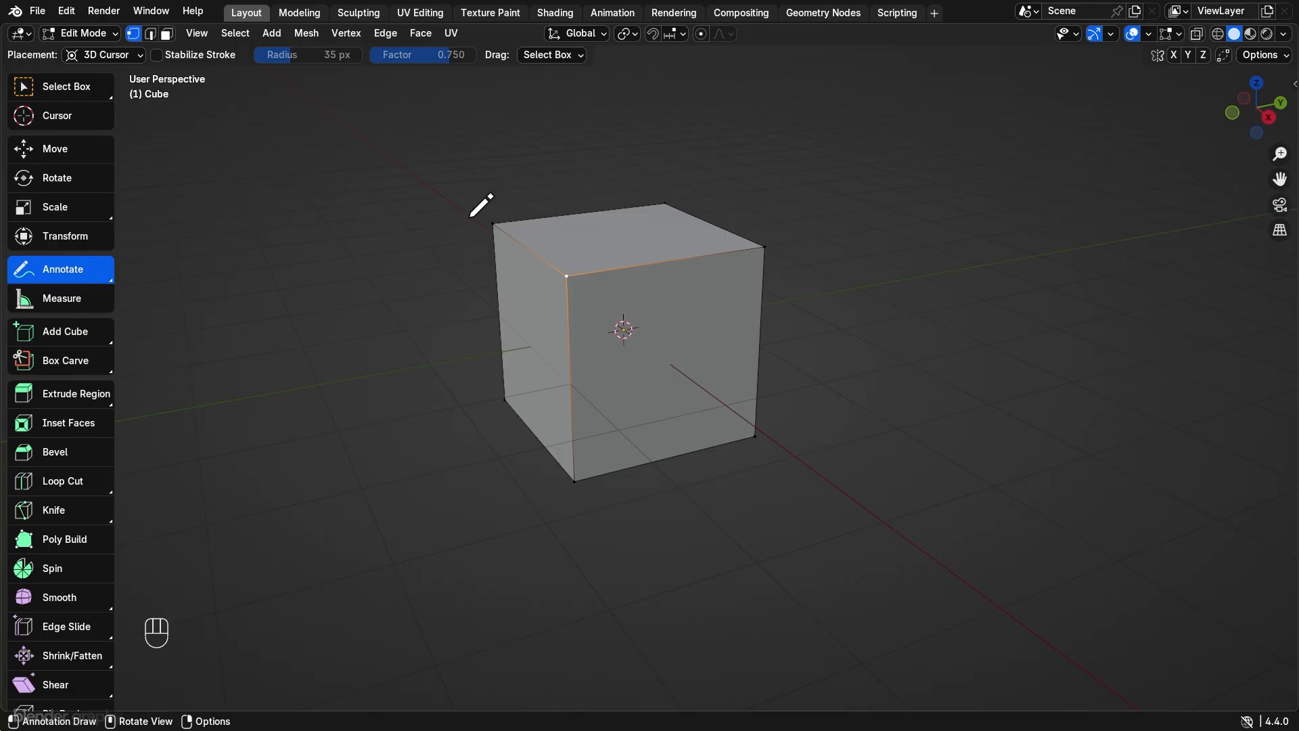
mouse_move(481, 222)
left_mouse_down()
mouse_move(667, 190)
mouse_move(742, 224)
mouse_move(769, 250)
mouse_move(768, 442)
left_mouse_up()
mouse_move(584, 281)
left_mouse_down()
mouse_move(759, 268)
mouse_move(571, 331)
mouse_move(573, 478)
mouse_move(768, 440)
left_mouse_up()
left_click_drag(500, 230, 484, 389)
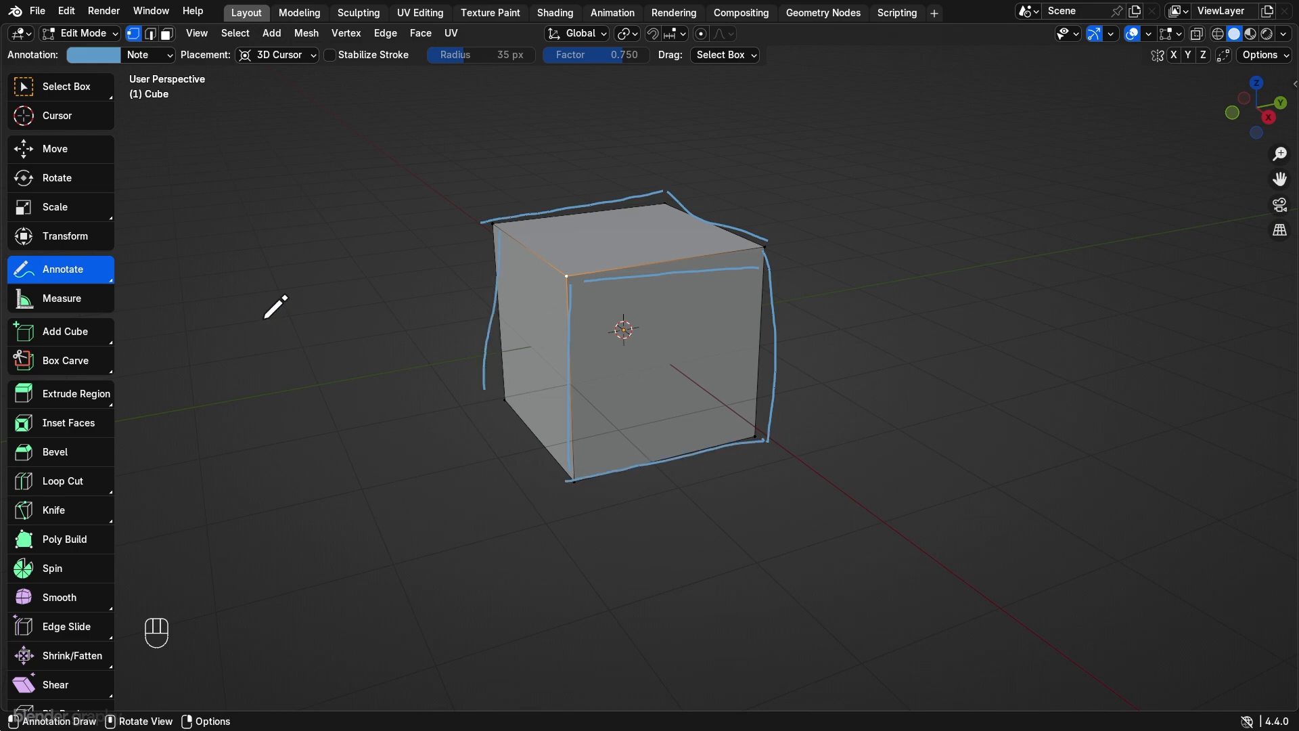
Step: Erase the annotation strokes around the cube with the Annotate Eraser
left_click(72, 270)
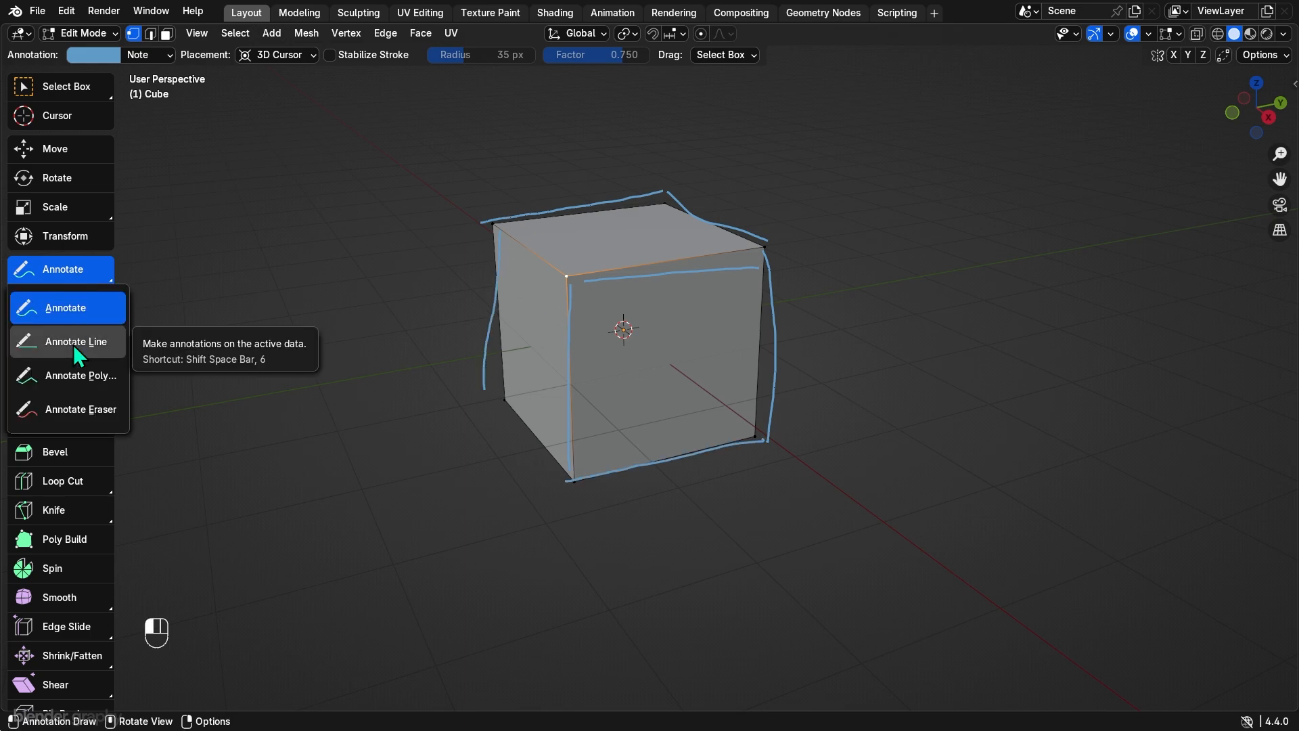
left_click(91, 406)
mouse_move(495, 218)
left_mouse_down()
mouse_move(492, 379)
mouse_move(681, 187)
mouse_move(765, 226)
mouse_move(737, 259)
mouse_move(571, 300)
mouse_move(580, 459)
mouse_move(796, 426)
mouse_move(781, 269)
left_mouse_up()
Step: Measure the cube's upper and lower front edges from vertex to vertex with snapping
left_click(81, 300)
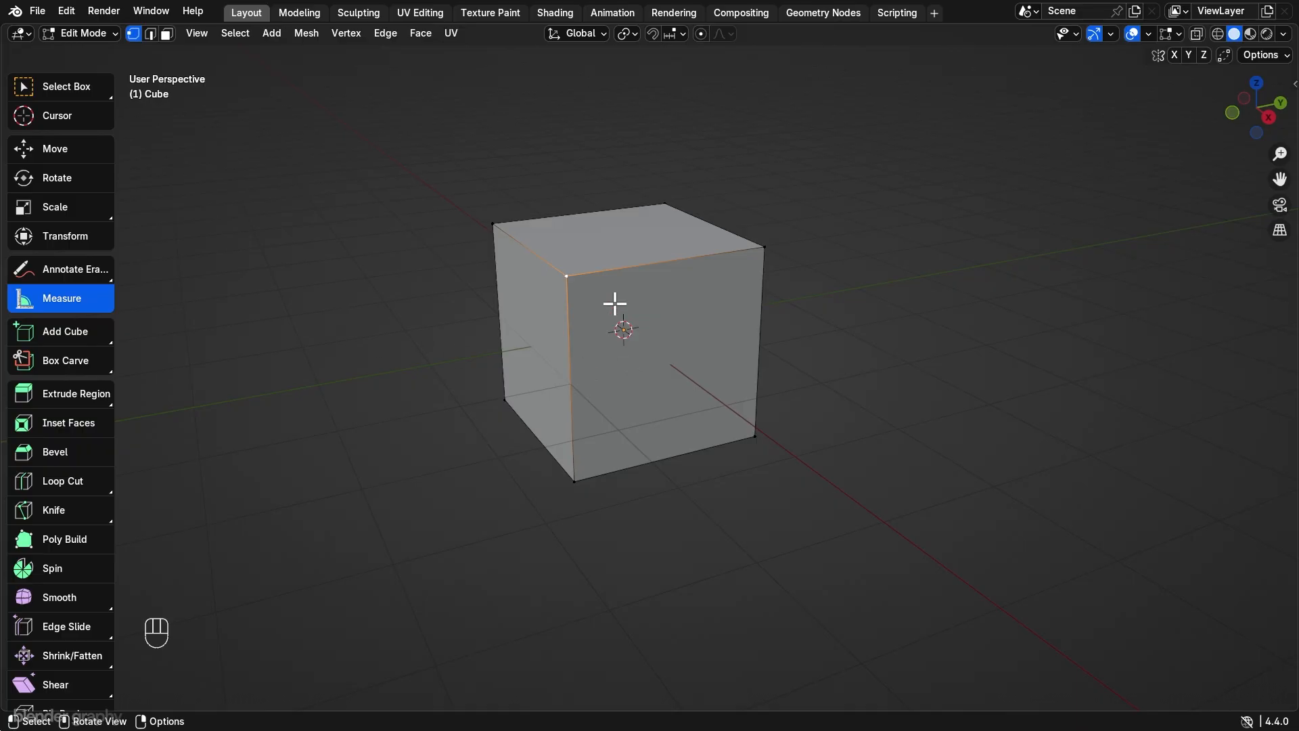
key("ctrl")
left_click_drag(565, 276, 764, 247, "ctrl")
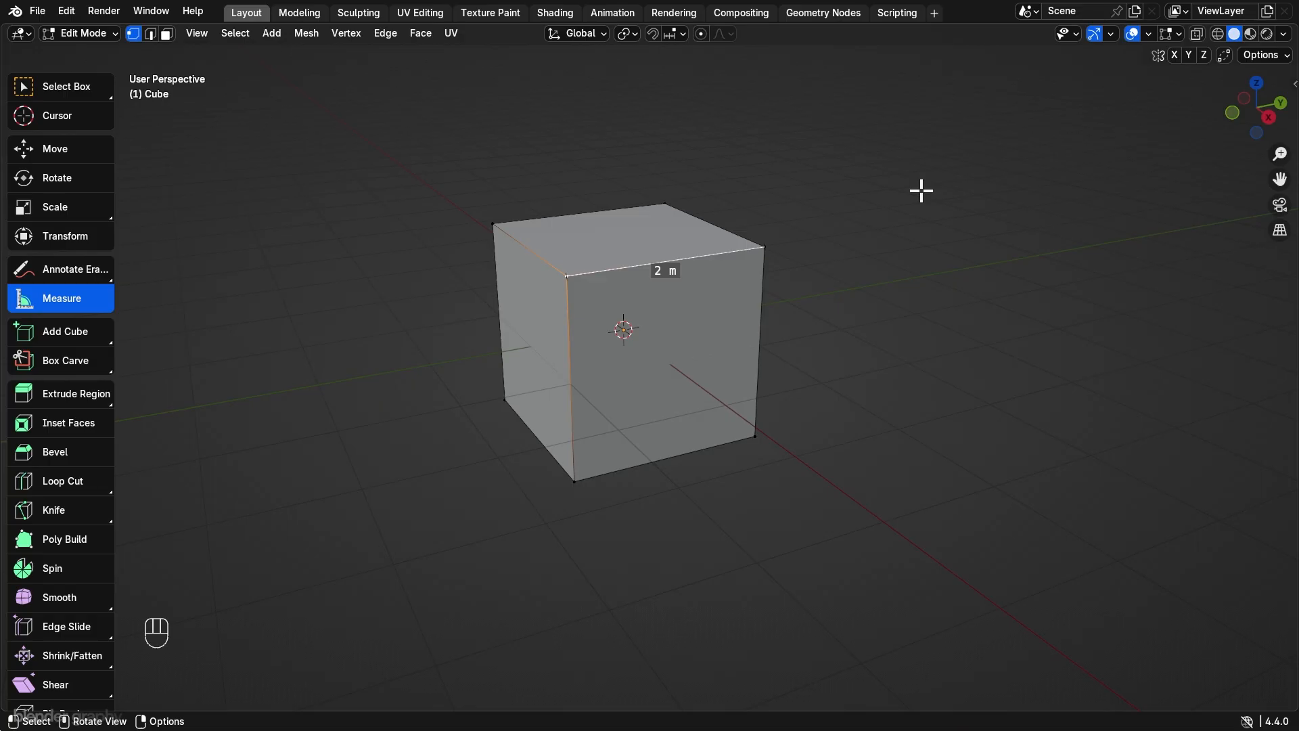
key("ctrl")
left_click_drag(574, 480, 755, 436, "ctrl")
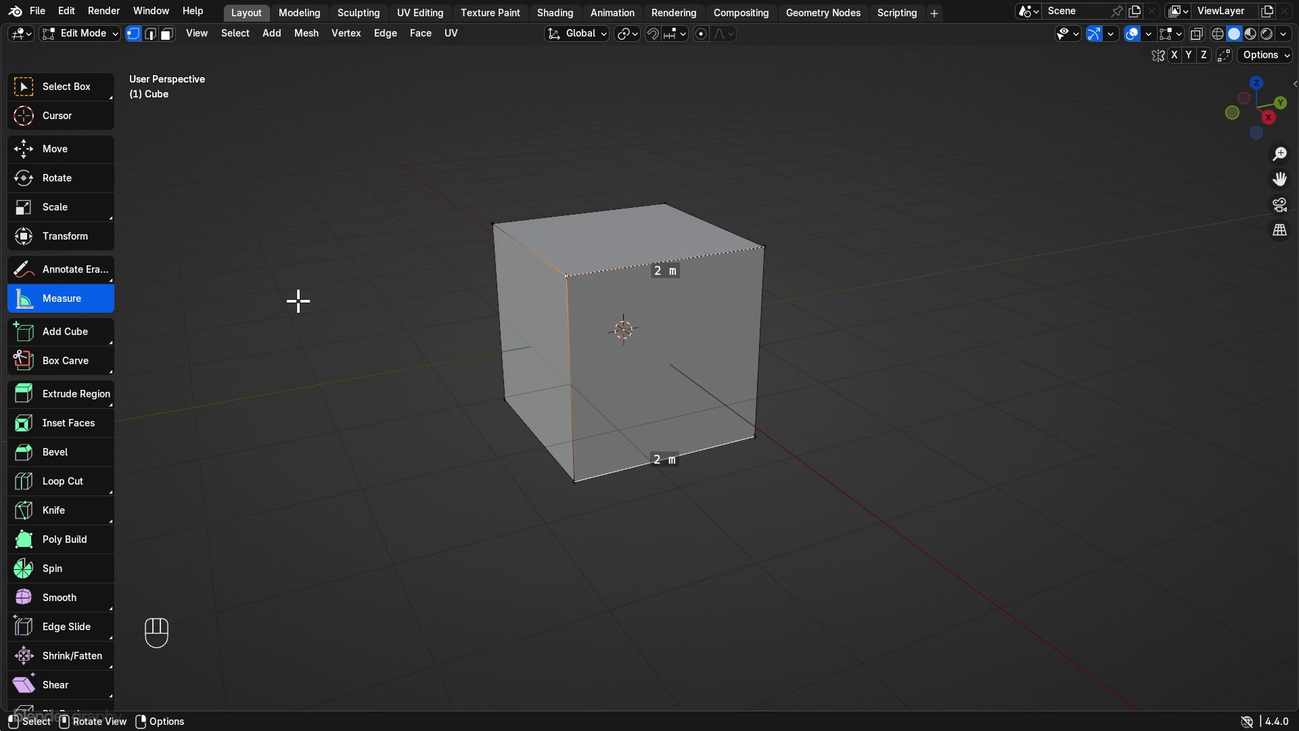
Step: Draw a tall box on the ground beside the original cube with the Add Cube tool
left_click(76, 334)
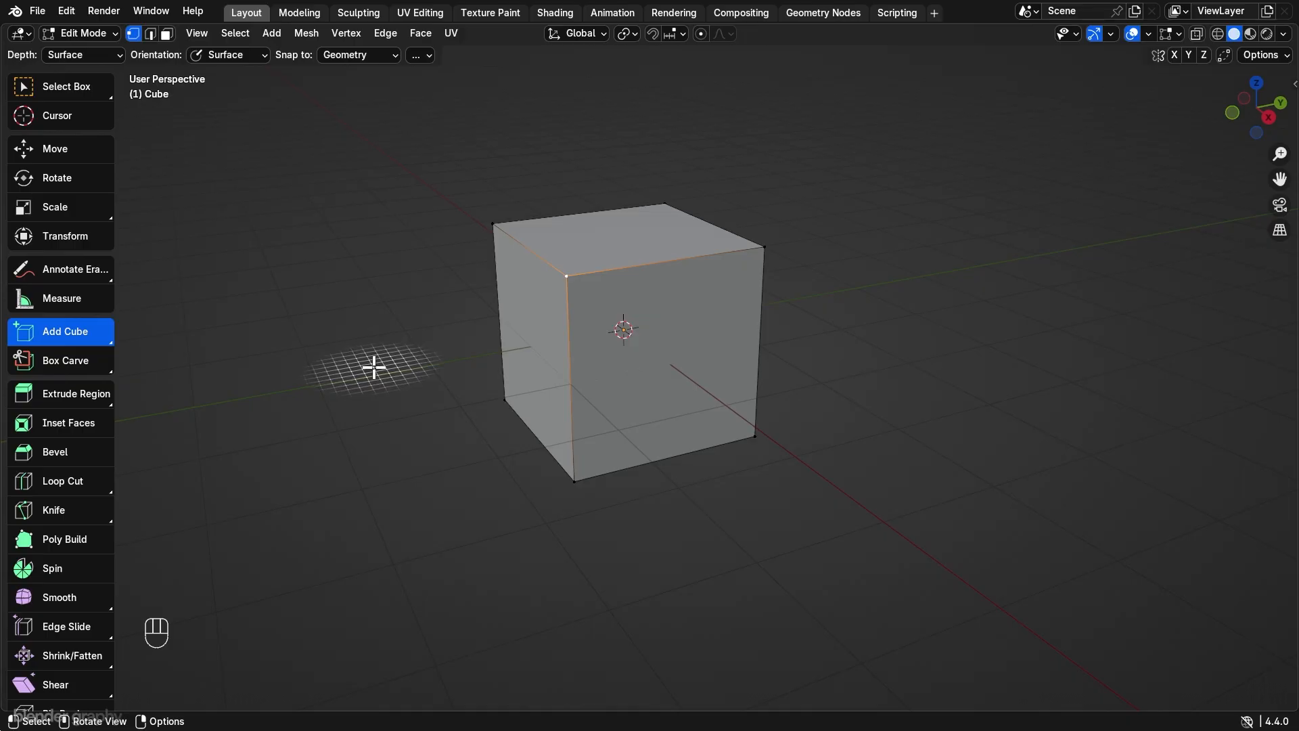
left_click_drag(374, 367, 450, 290)
left_click(470, 142)
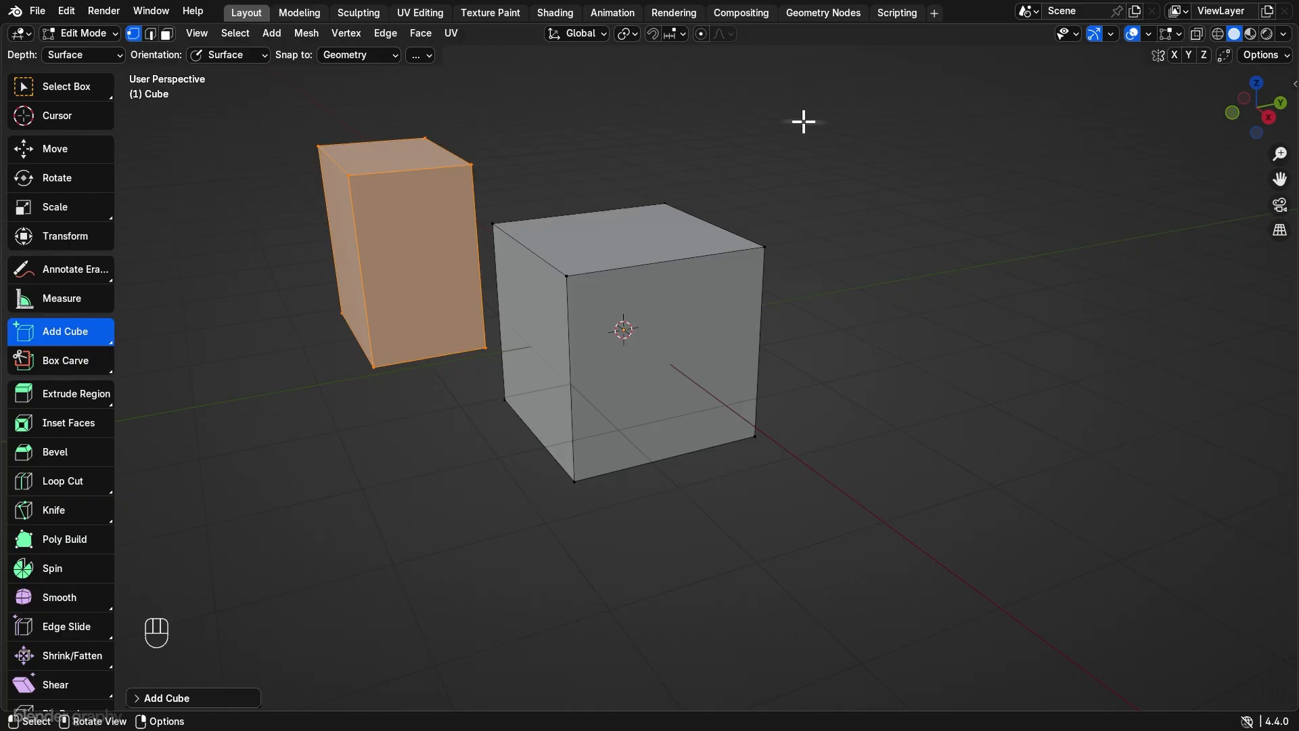
Step: Draw an upright 32-vertex cylinder on the ground in front of the tall box with the Add Cylinder tool
left_click(94, 333)
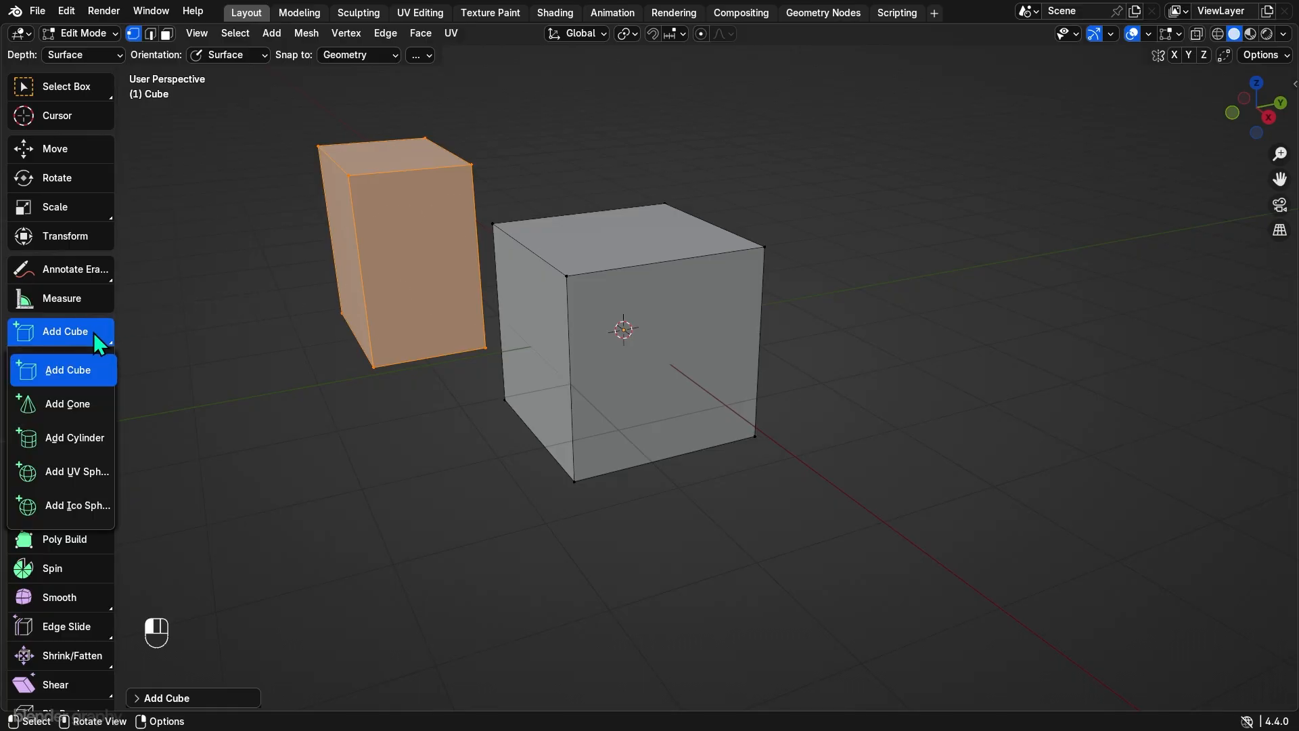
left_click(89, 438)
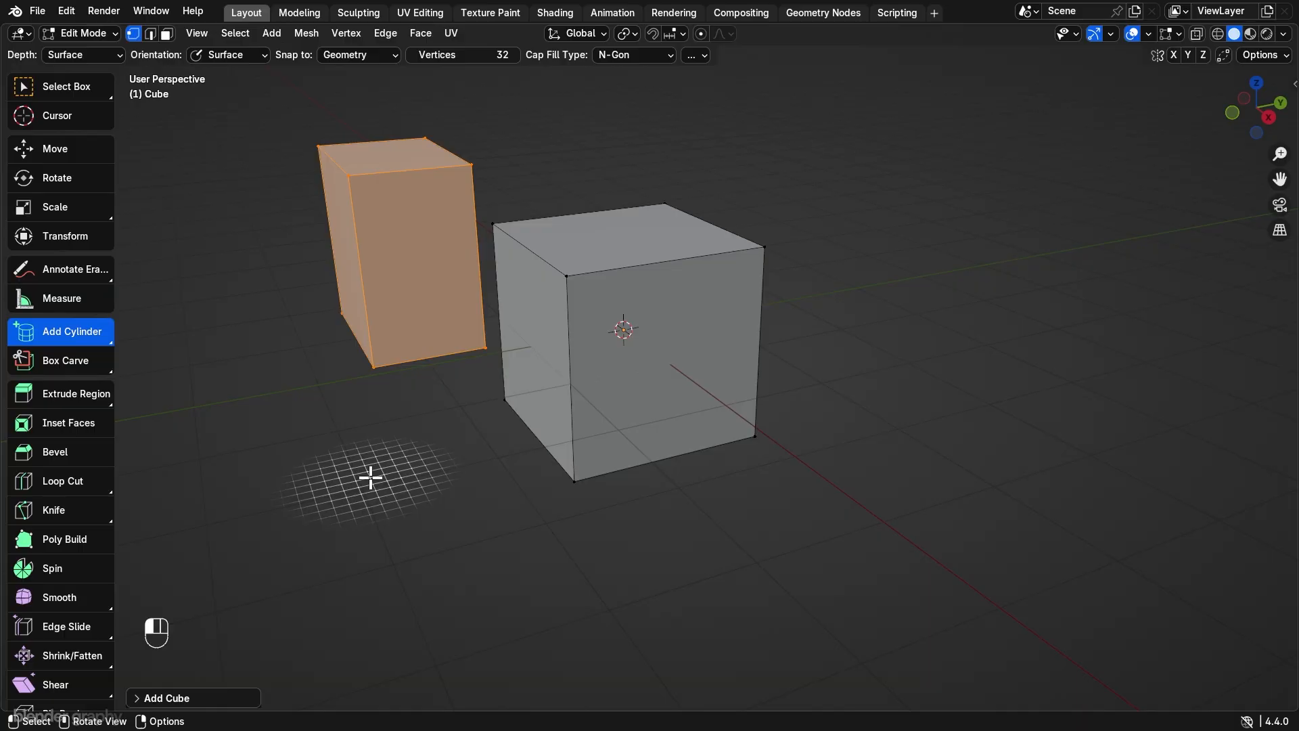
left_click_drag(371, 475, 520, 521)
left_click(534, 327)
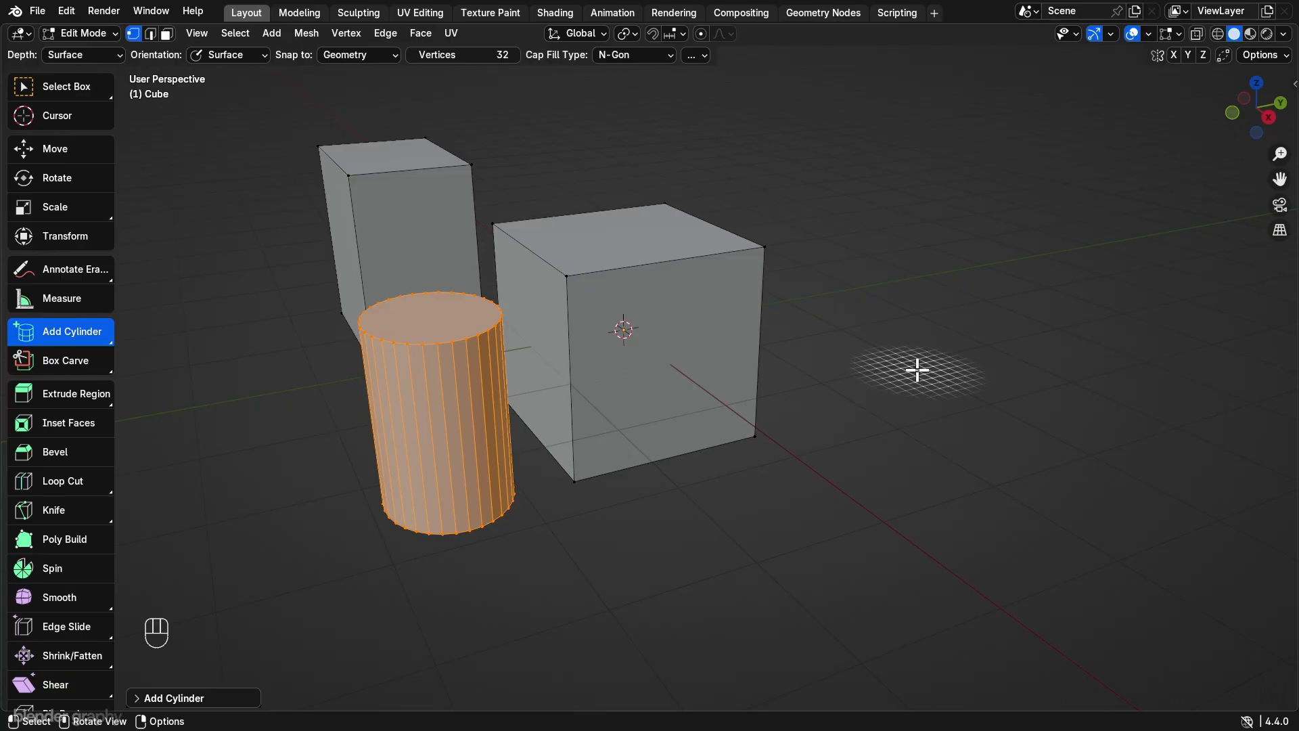
Step: Select all the geometry, and undo that selection along with the added cylinder and tall box
key("a")
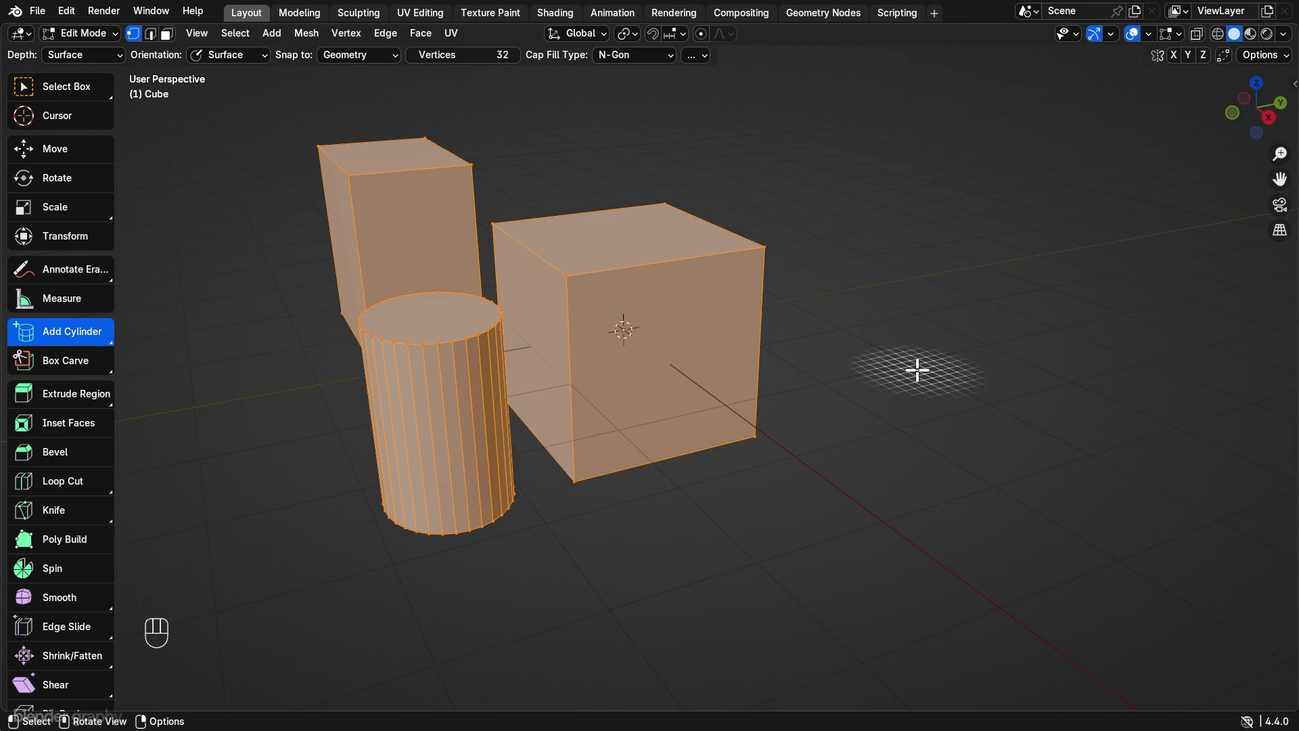
key("ctrl")
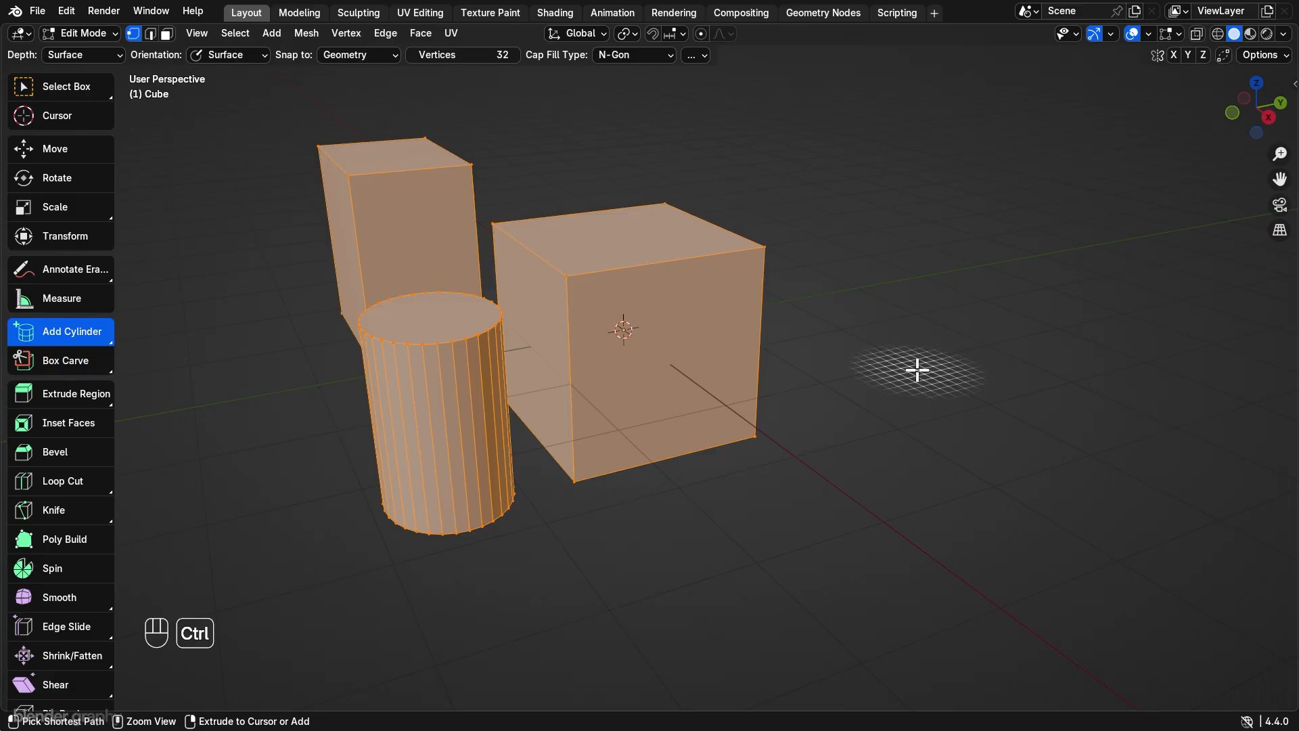
key("ctrl+z")
key("ctrl+z")
key("ctrl+z")
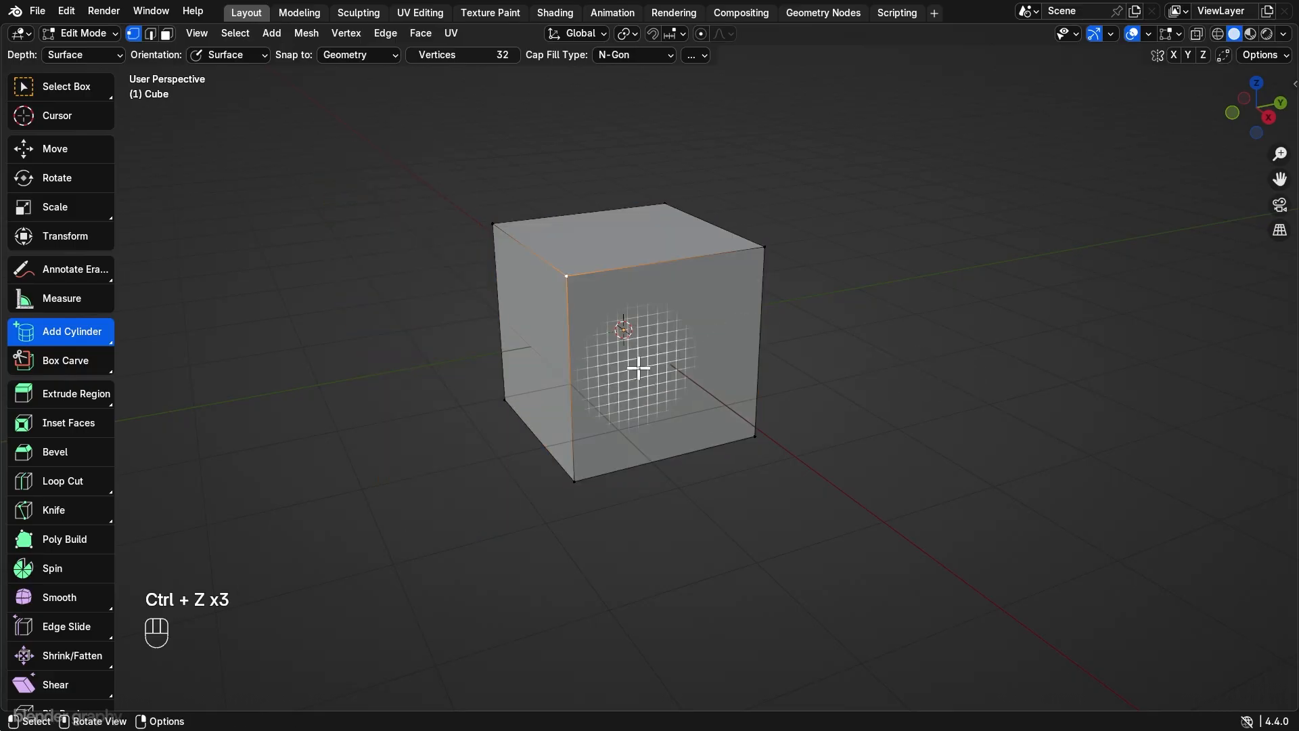
Step: Select the two vertices of the cube's upper left edge and extrude them diagonally up and outward with Extrude Region
left_click(54, 396)
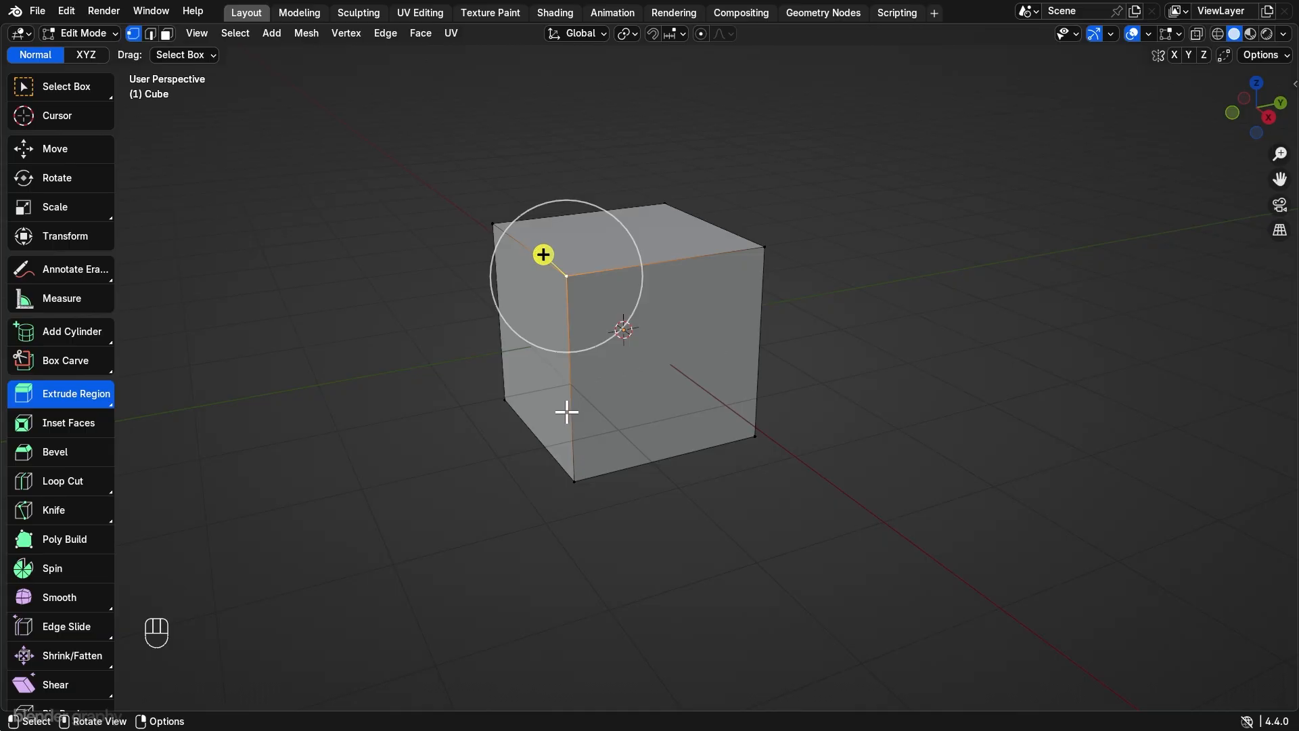
left_click(488, 222, "shift")
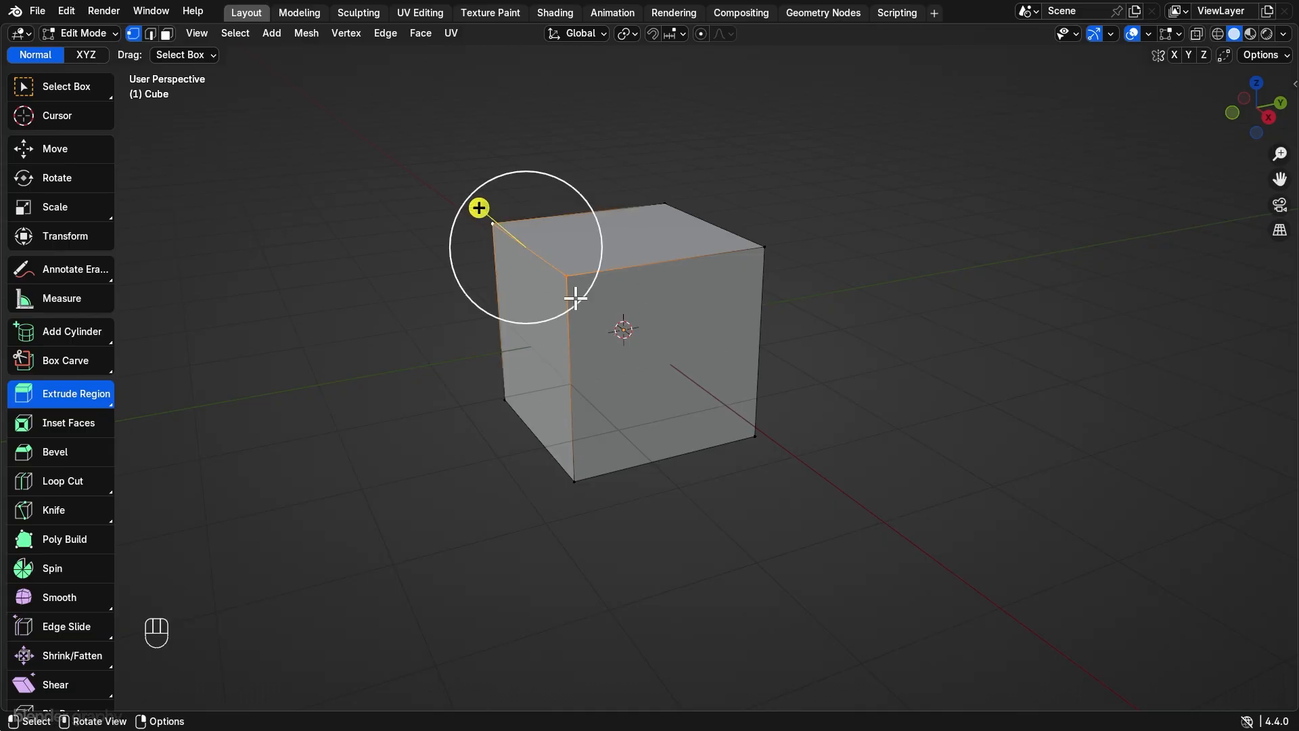
left_click_drag(481, 209, 357, 93)
middle_click_drag(751, 278, 728, 352)
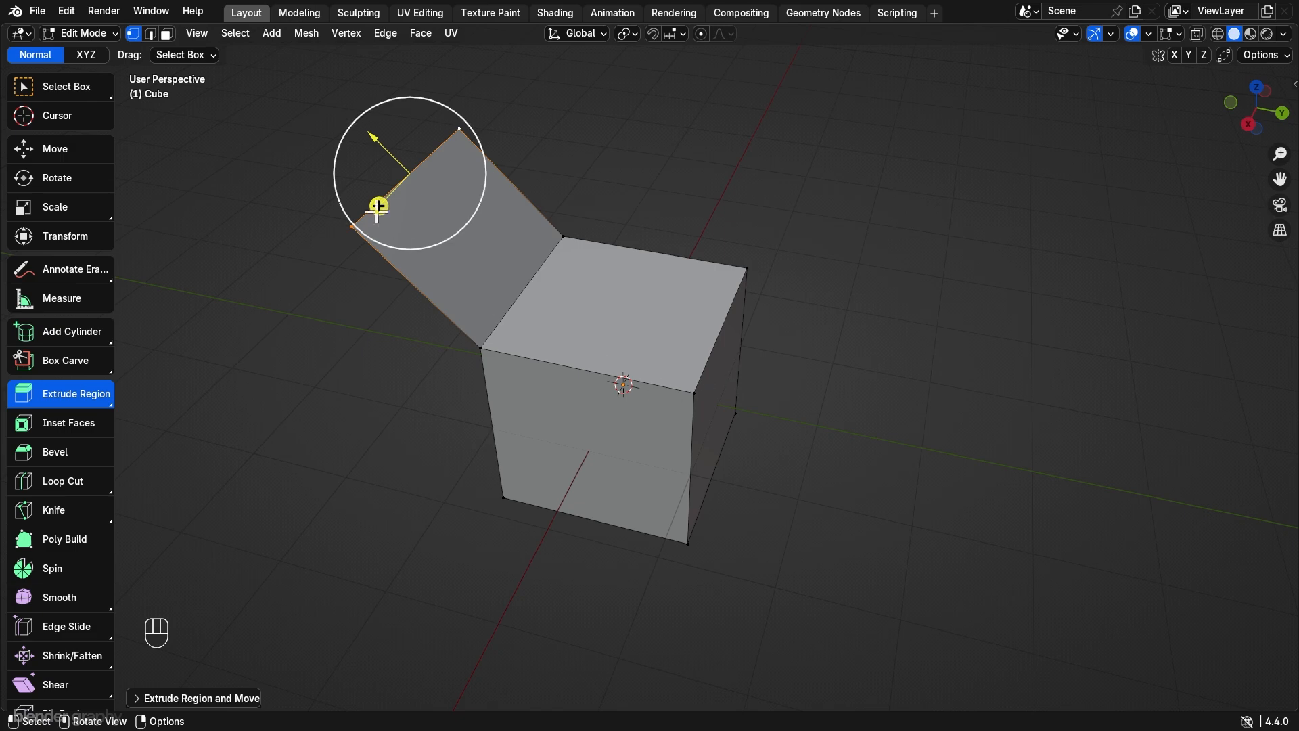
Step: Extrude the cube's top face in place with Extrude Region, move the new face freely up and sideways, and delete its vertices
left_click(168, 34)
left_click(613, 313)
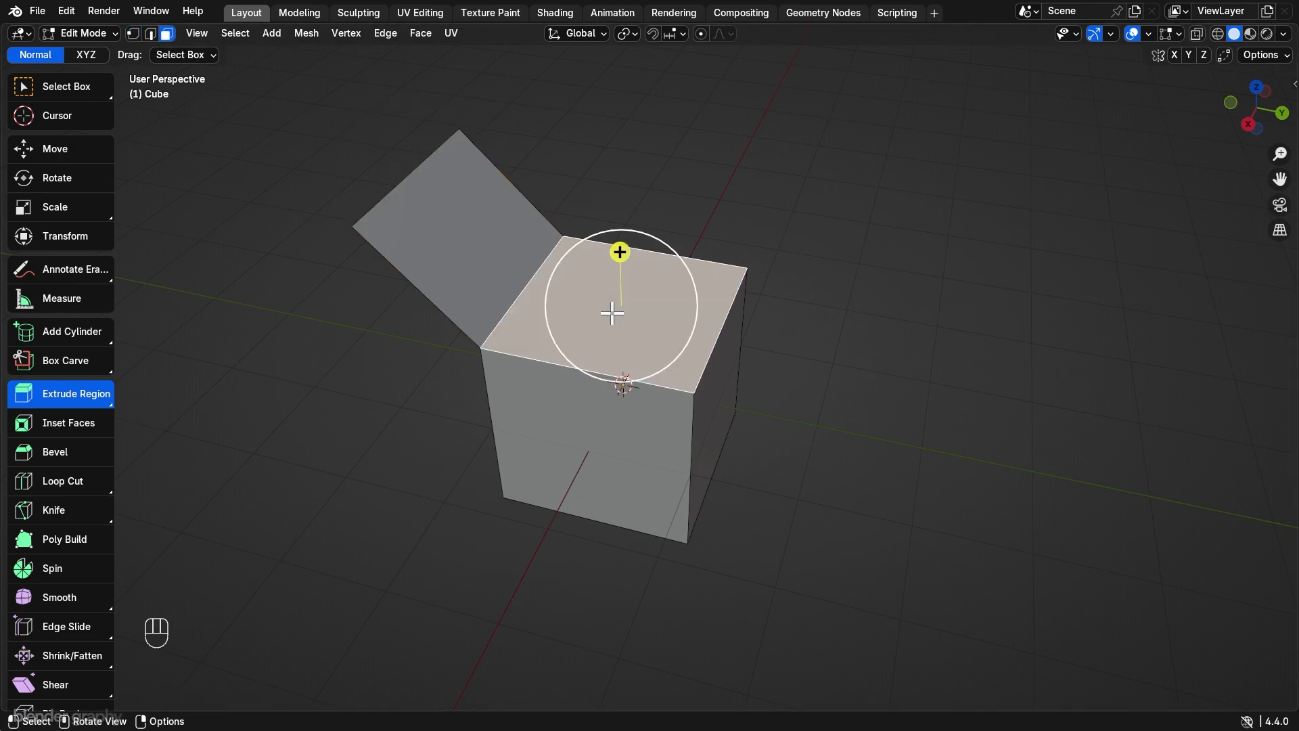
left_click(614, 249)
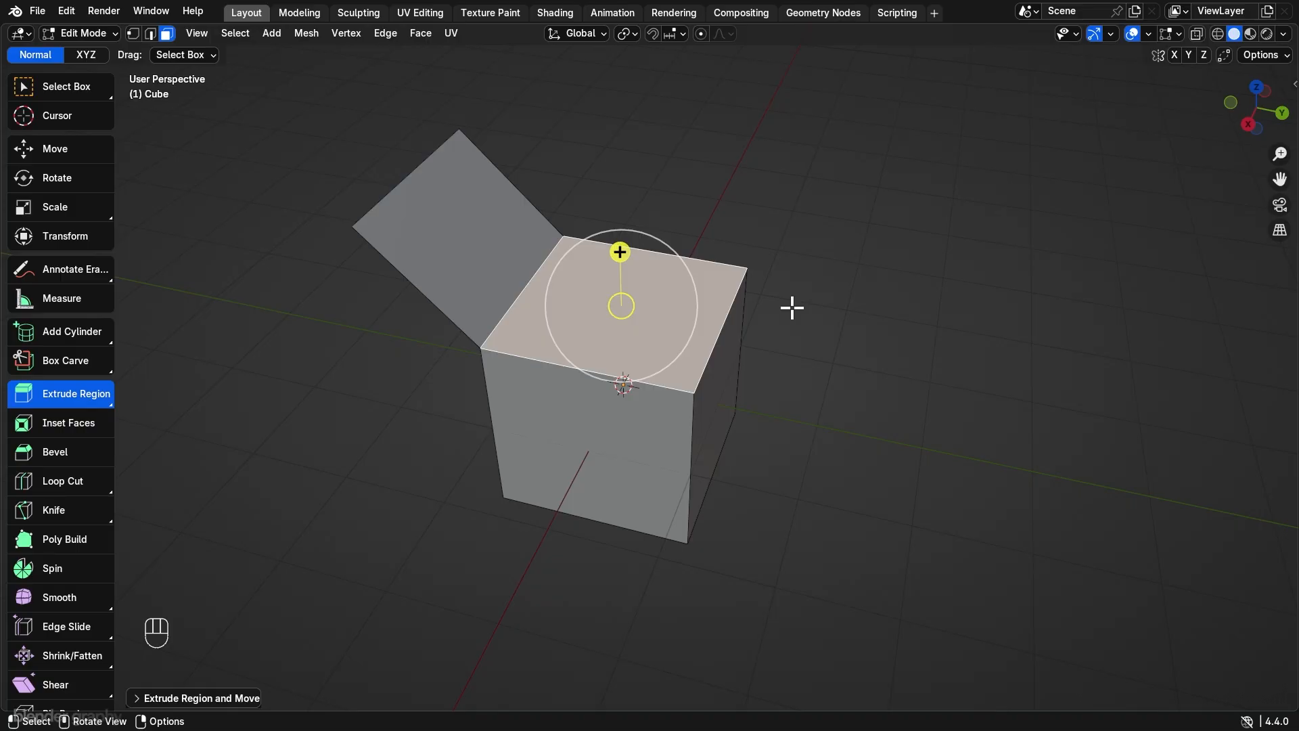
key("g")
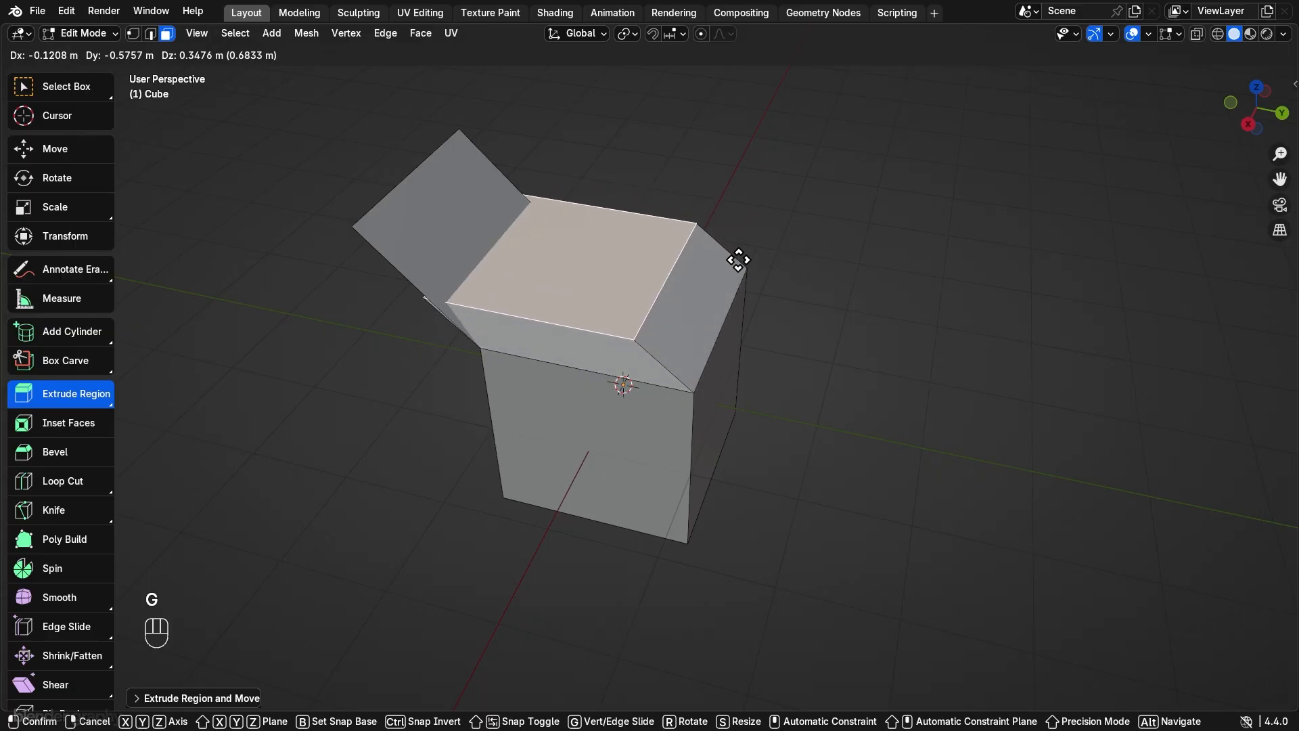
left_click(838, 246)
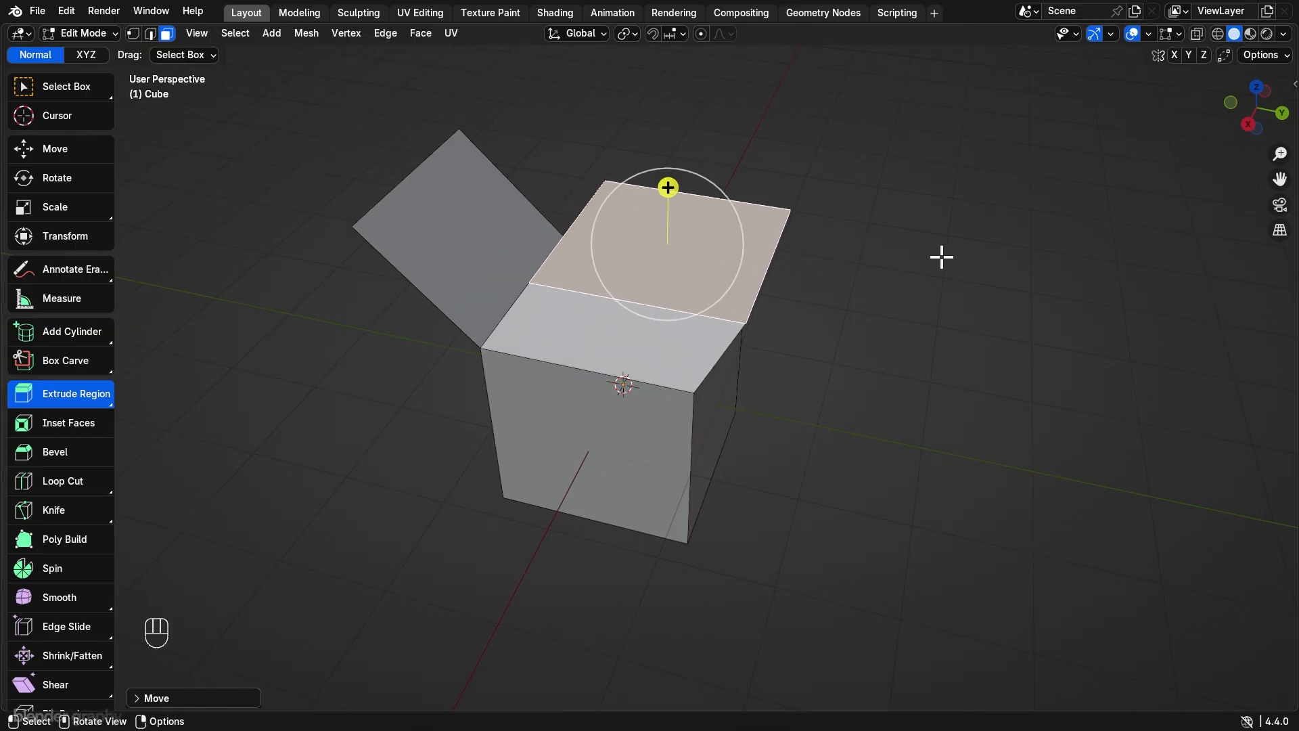
key("Delete")
left_click(946, 257)
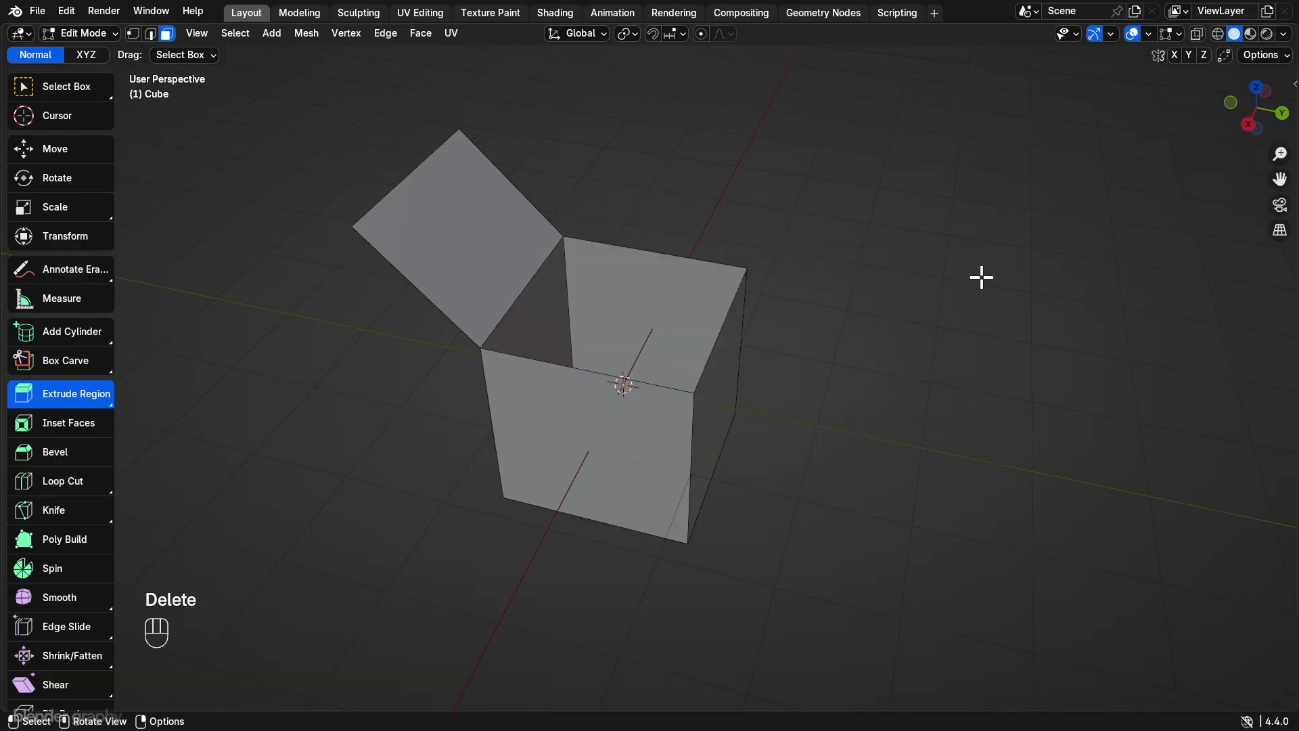
Step: Undo the deletion, the top face extrusion and the diagonal extrusion of the cube's upper edge
key("ctrl+z")
key("ctrl+z")
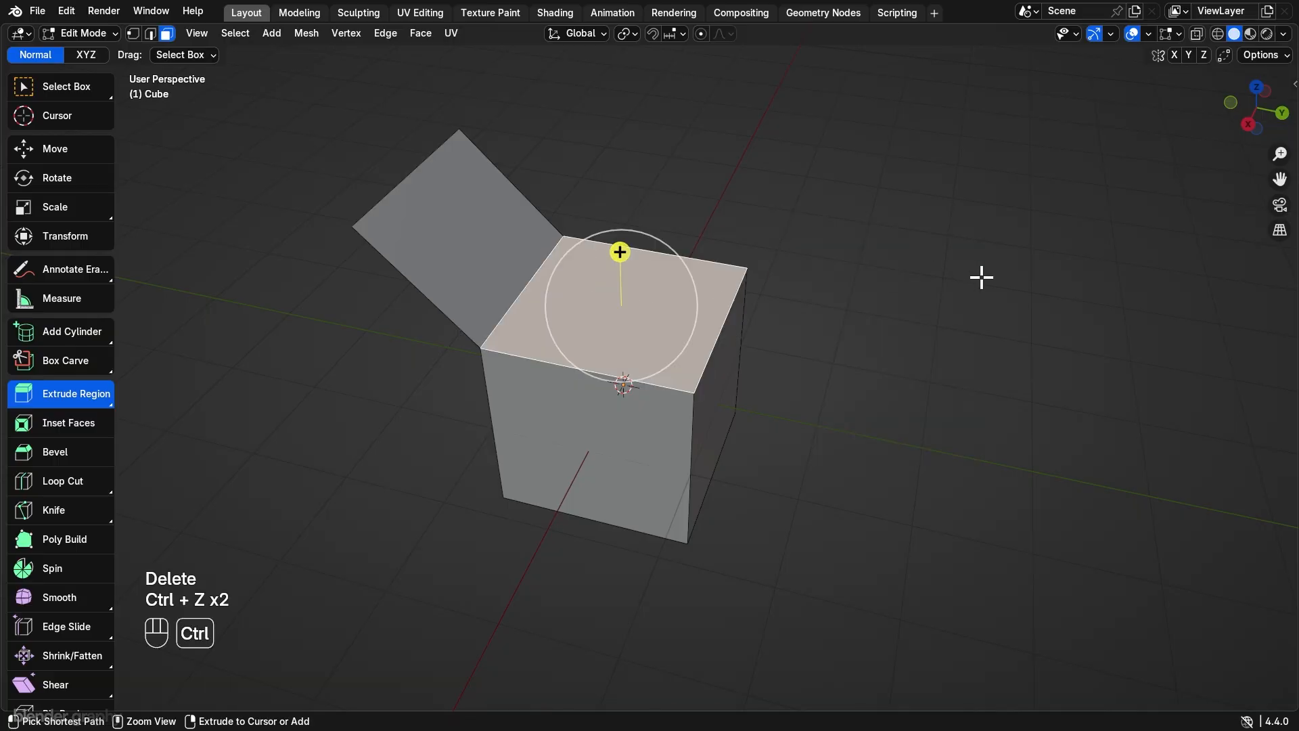
key("ctrl+z")
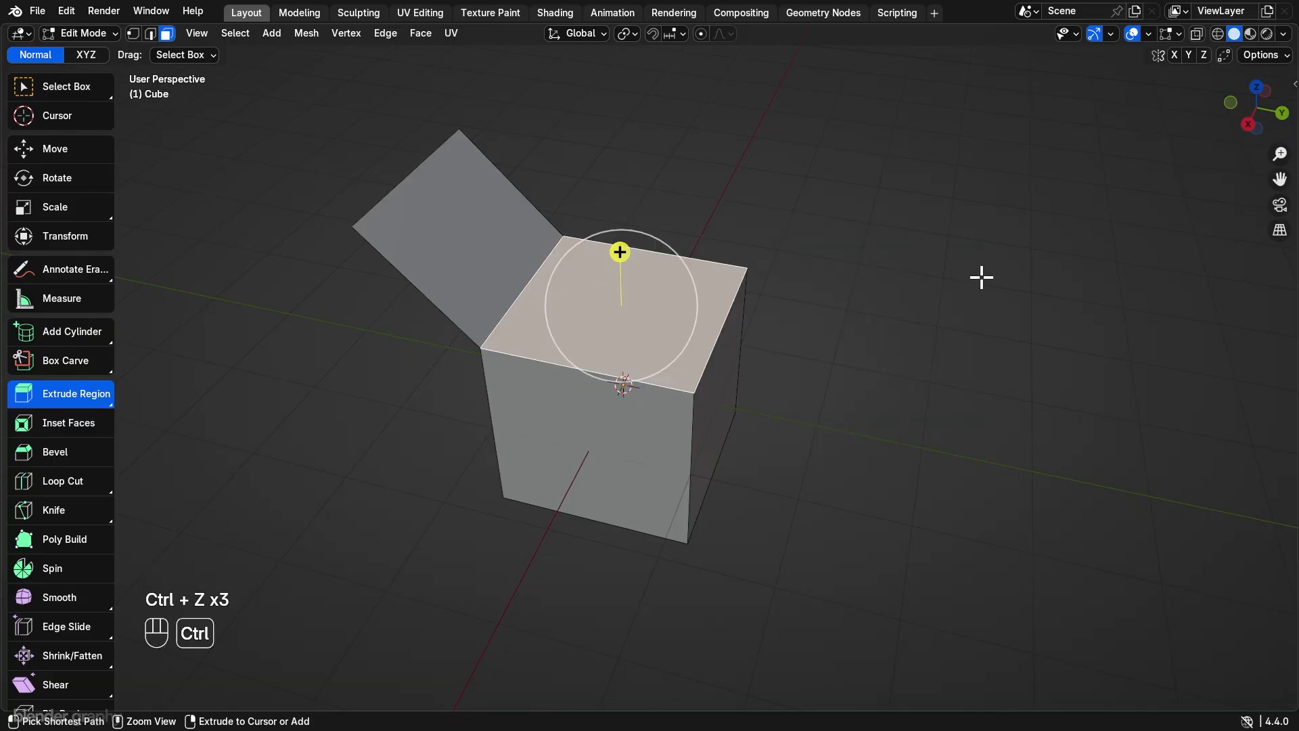
key("ctrl+z")
key("ctrl+z")
key("ctrl+z")
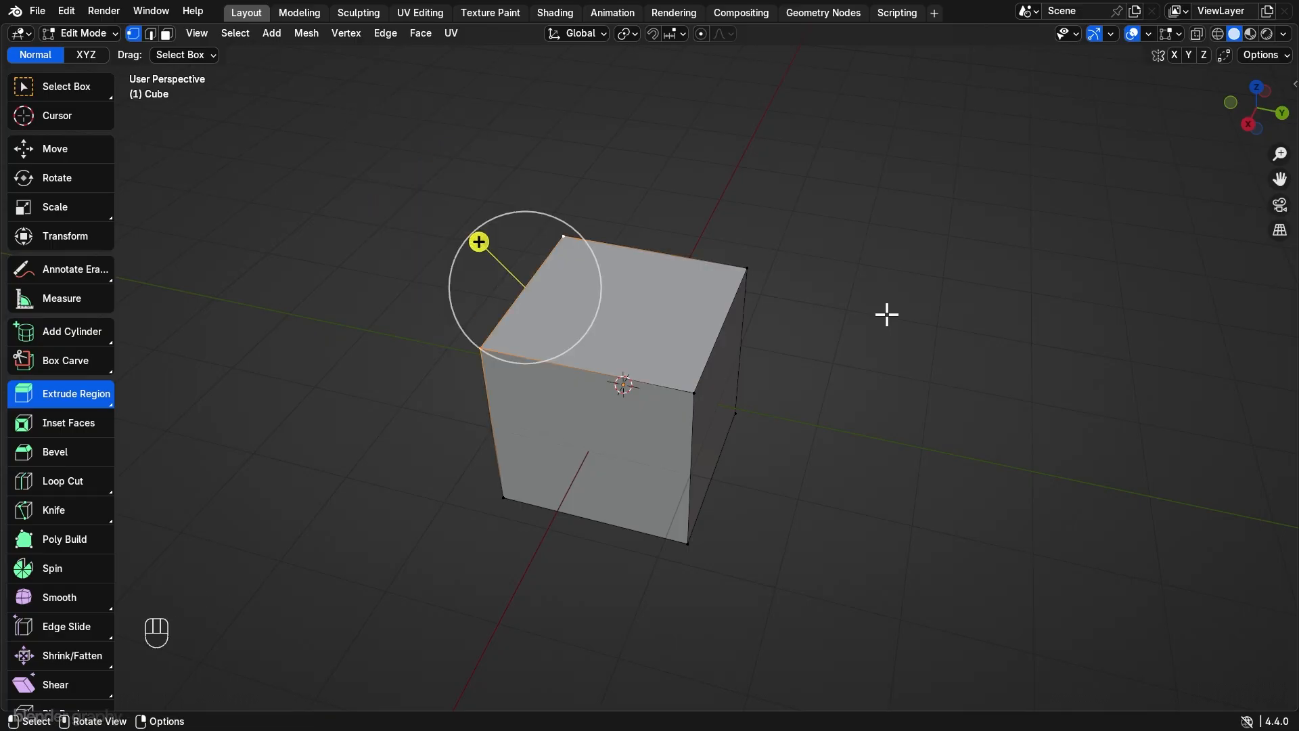
Step: Extrude the selected upper edge about 0.5 m diagonally outward with Extrude Region, and view its operation settings and the extrude tool variants
left_click_drag(478, 242, 432, 212)
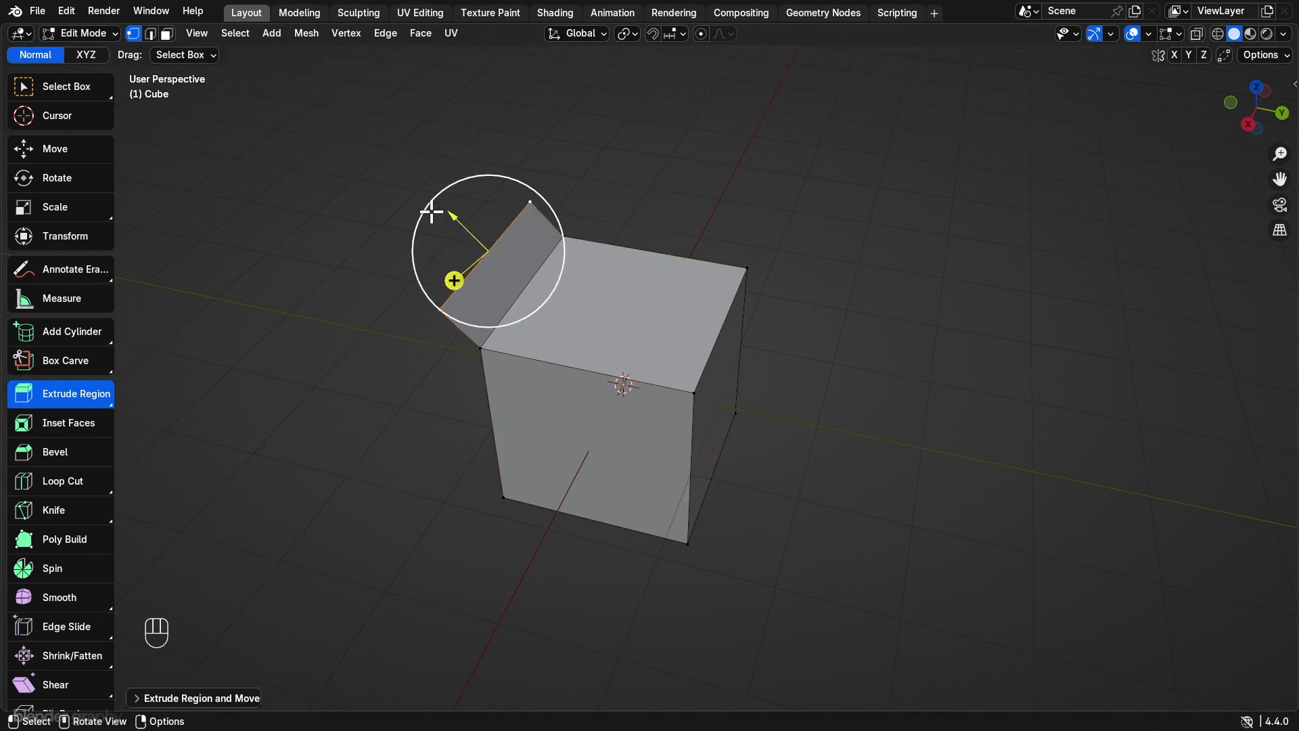
left_click(138, 700)
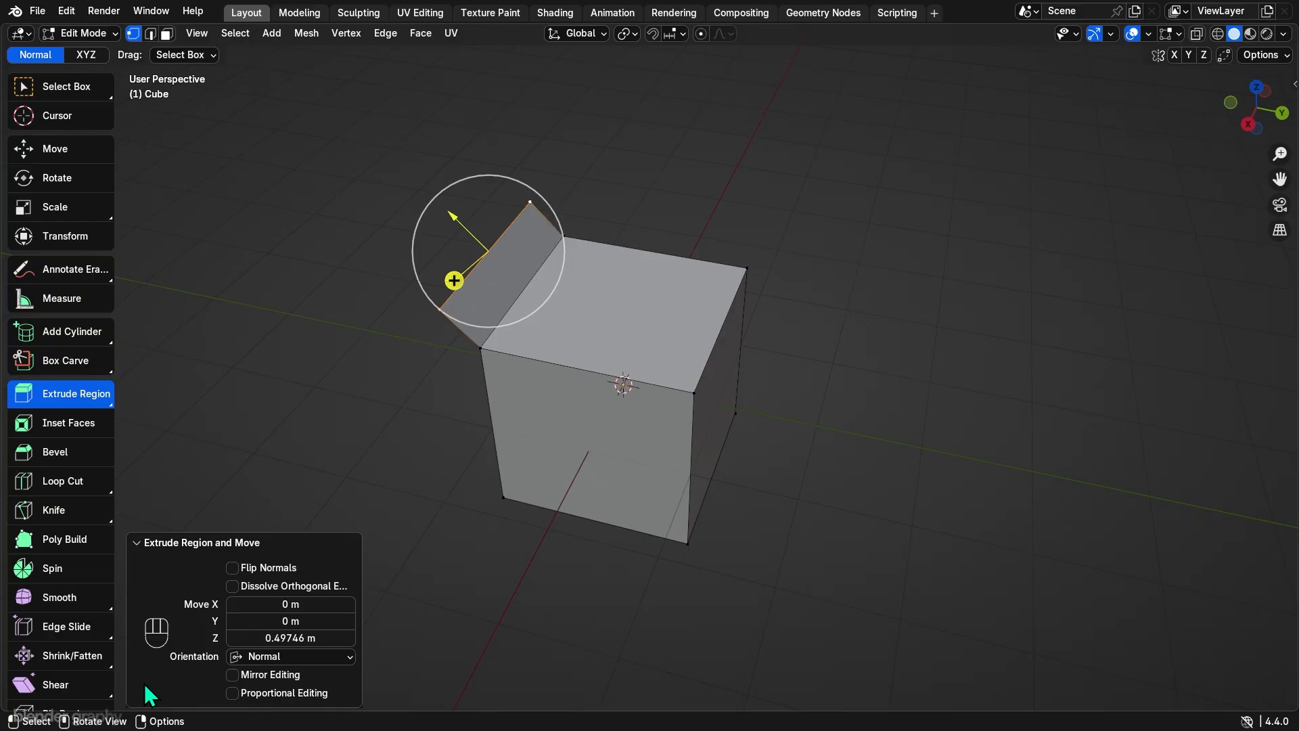
left_click(135, 543)
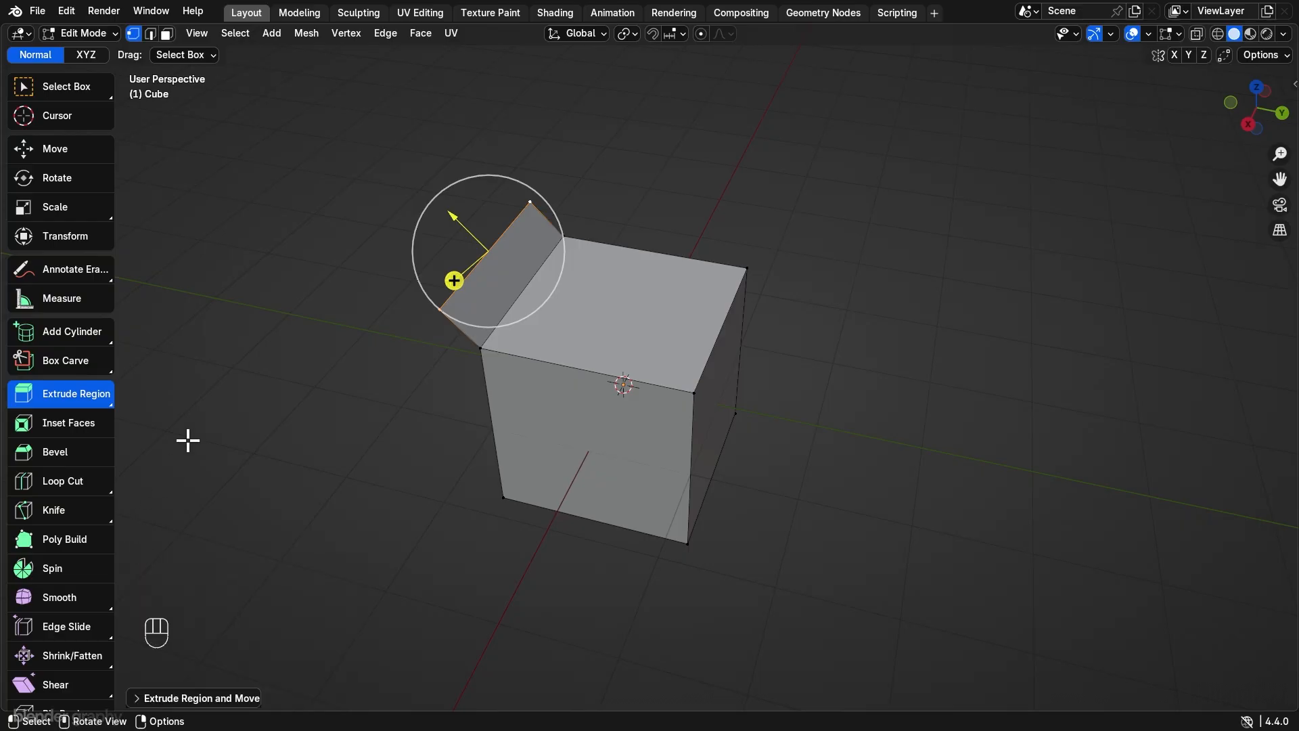
left_click(72, 391)
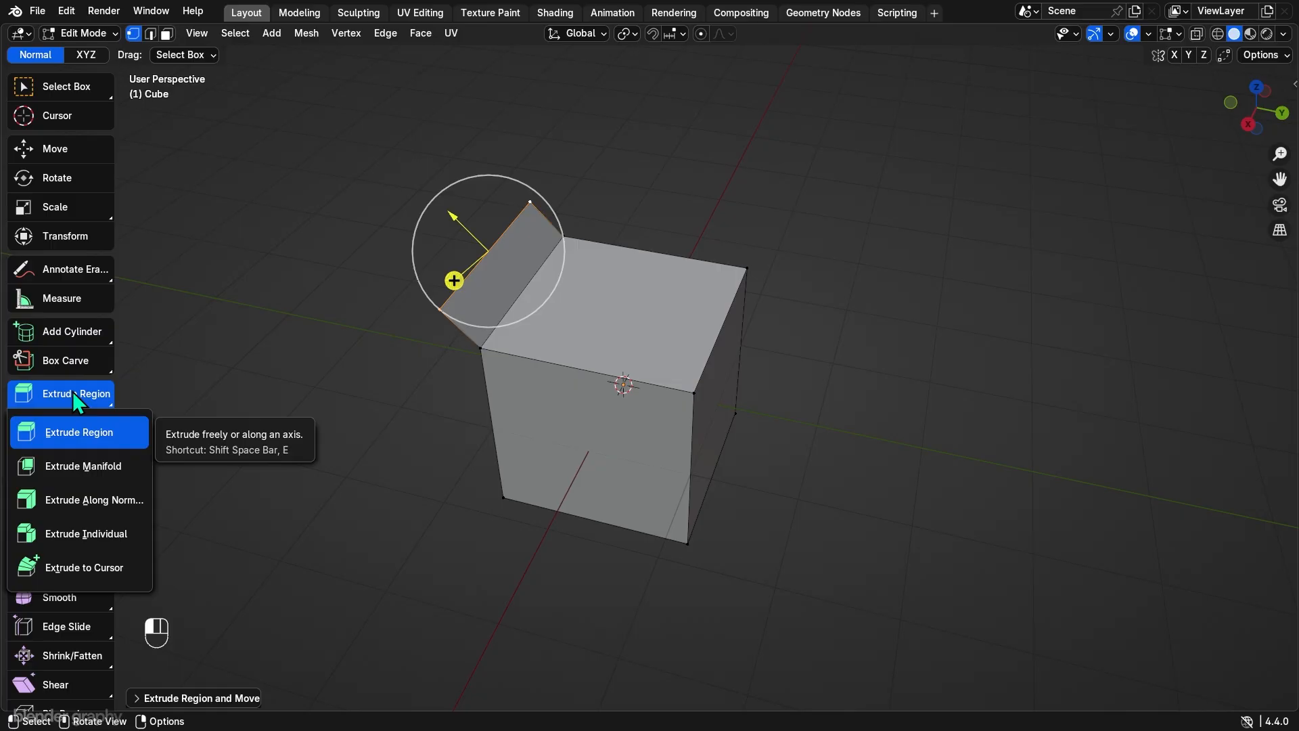
Step: Delete the vertices of the whole mesh and add a fresh cube in its place
key("alt+a")
key("a")
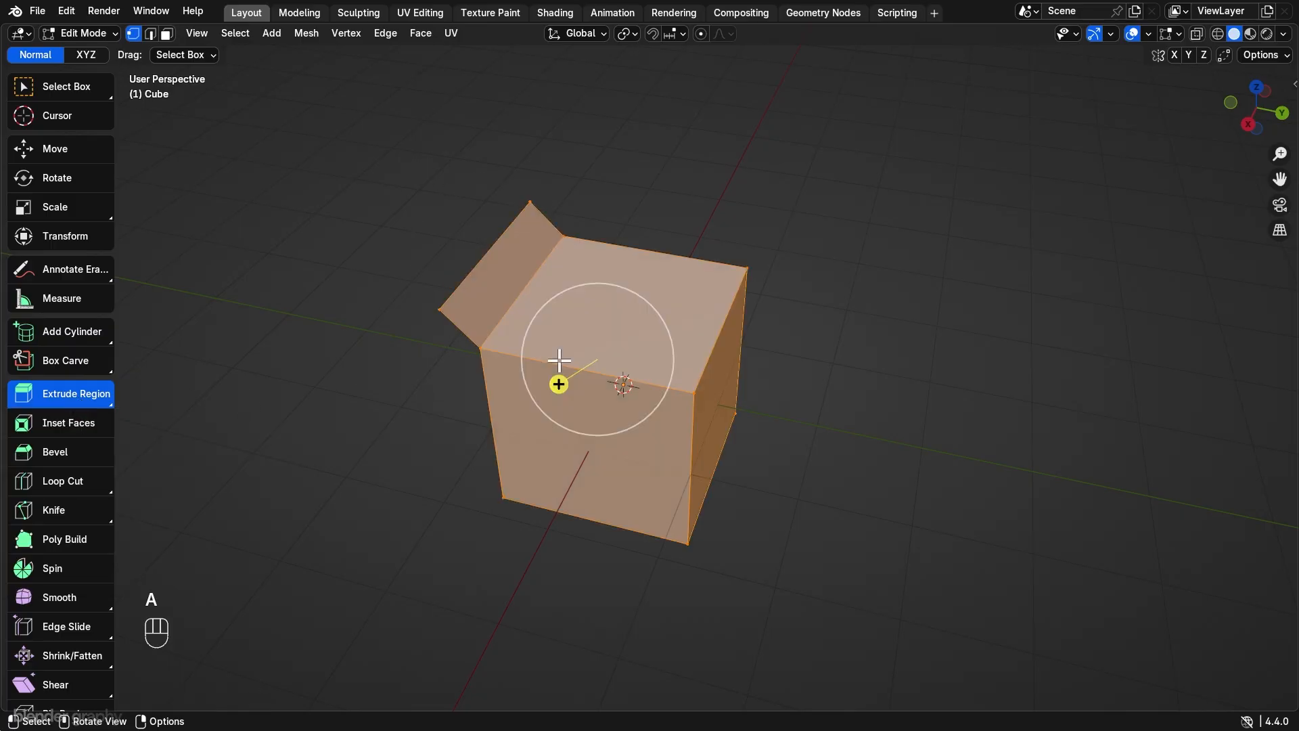
key("x")
left_click(560, 360)
key("shift+a")
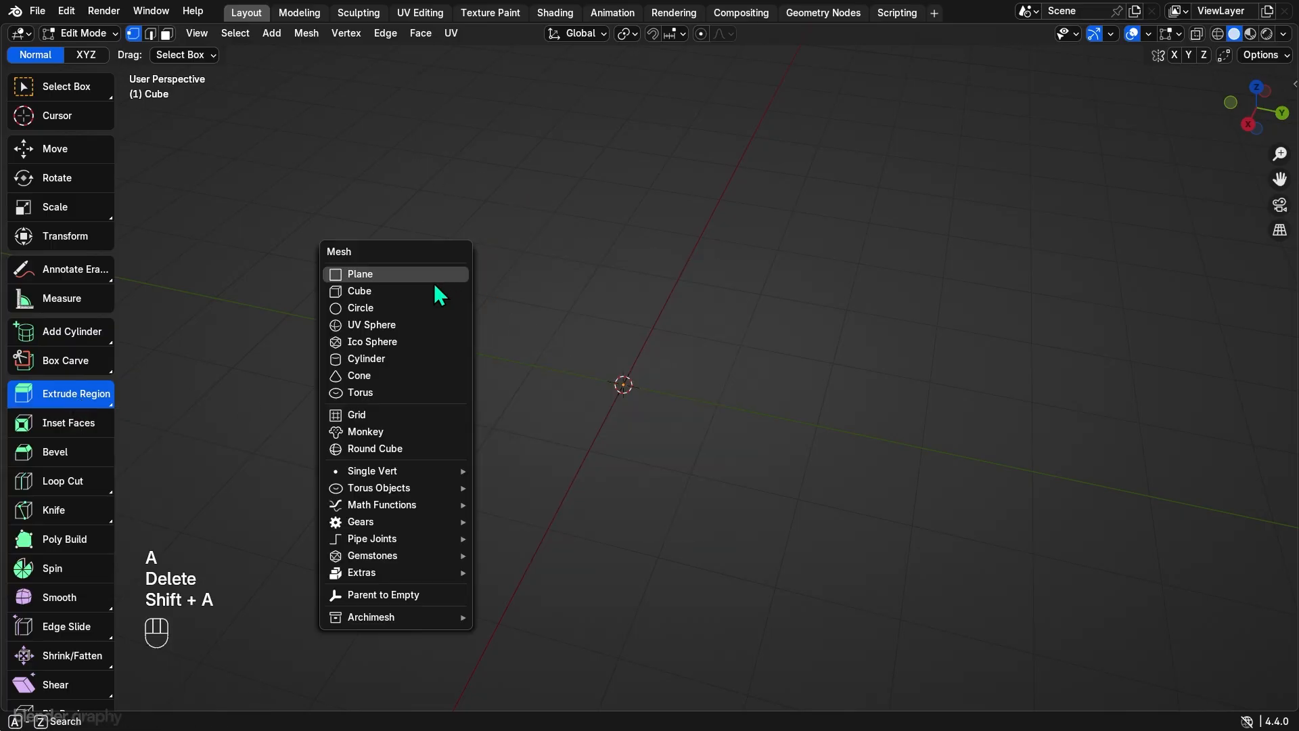
left_click(437, 293)
Step: Subdivide the new cube once and place a duplicate beside it along the Y axis
right_click(544, 287)
left_click(510, 322)
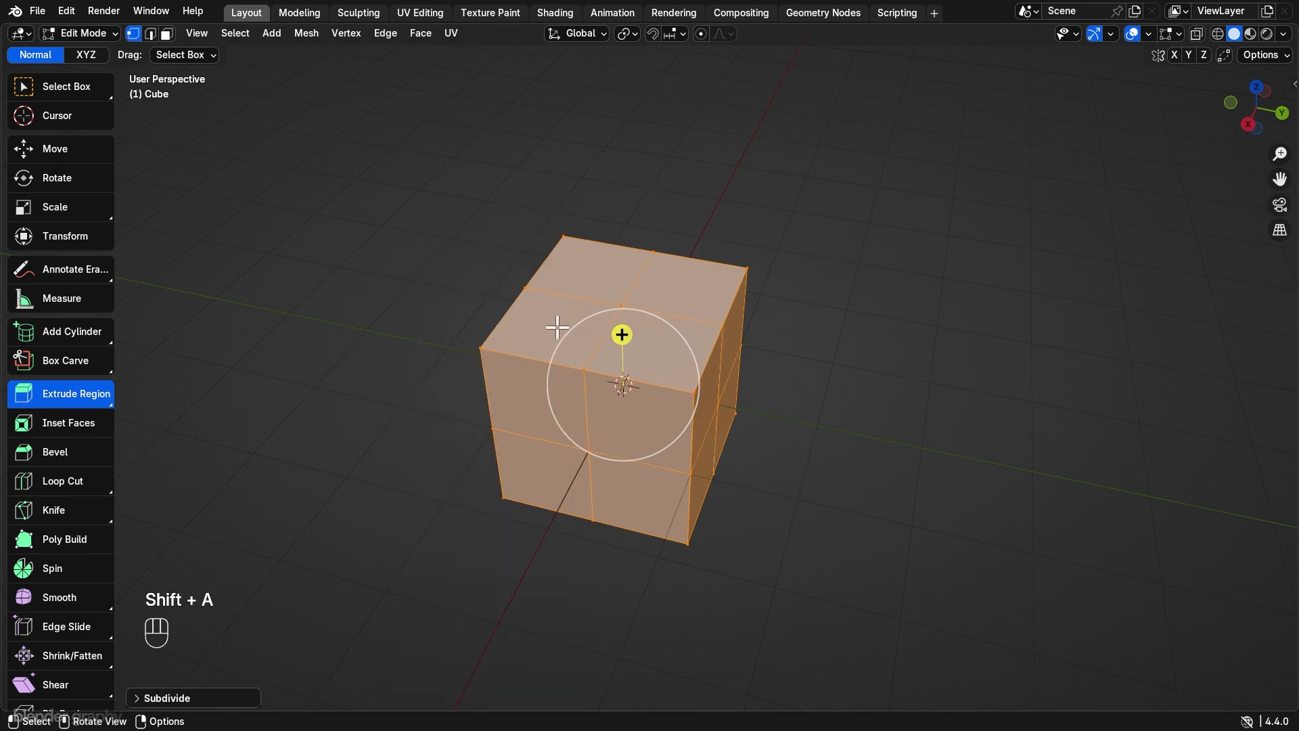
key("shift+d")
key("y")
left_click(853, 379)
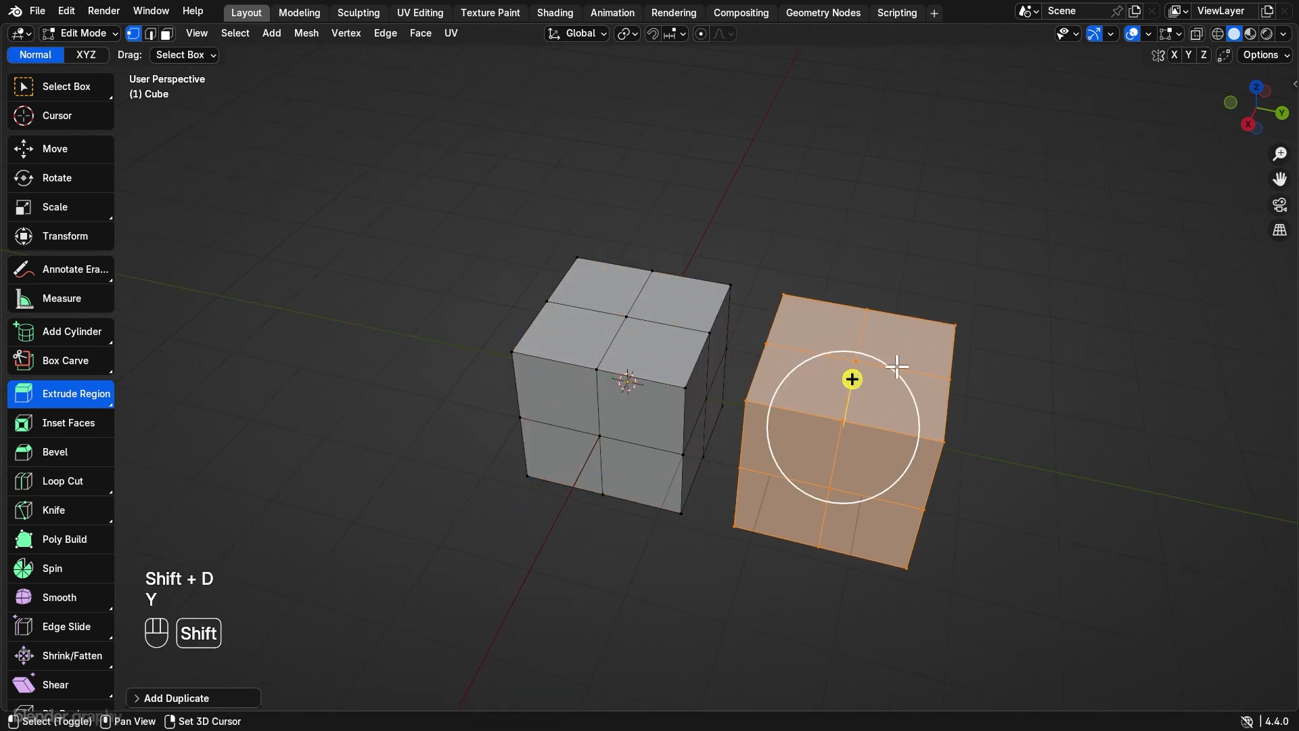
Step: Extrude the original cube's rear top quarter face upward with Extrude Region, and extrude it again partway down into the column
middle_click_drag(507, 385, 362, 348, "shift")
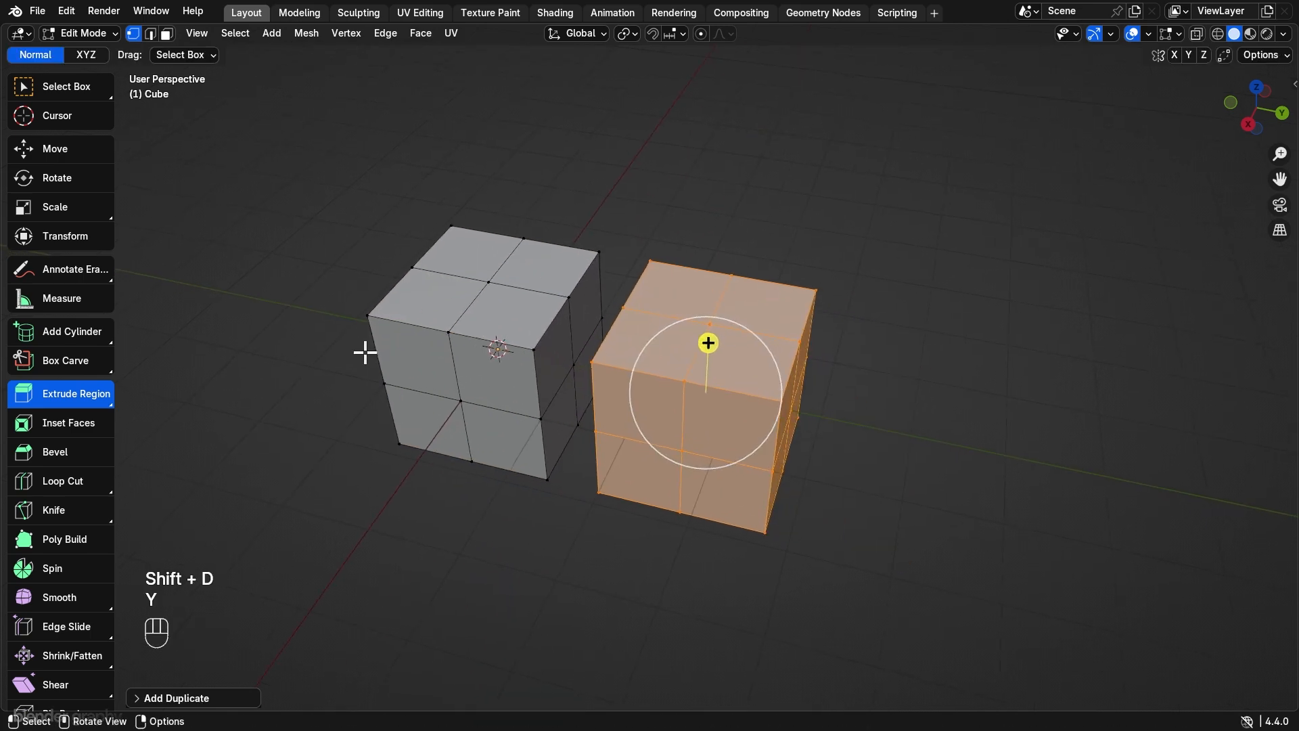
left_click(166, 34)
left_click(465, 244)
left_click_drag(471, 201, 448, 108)
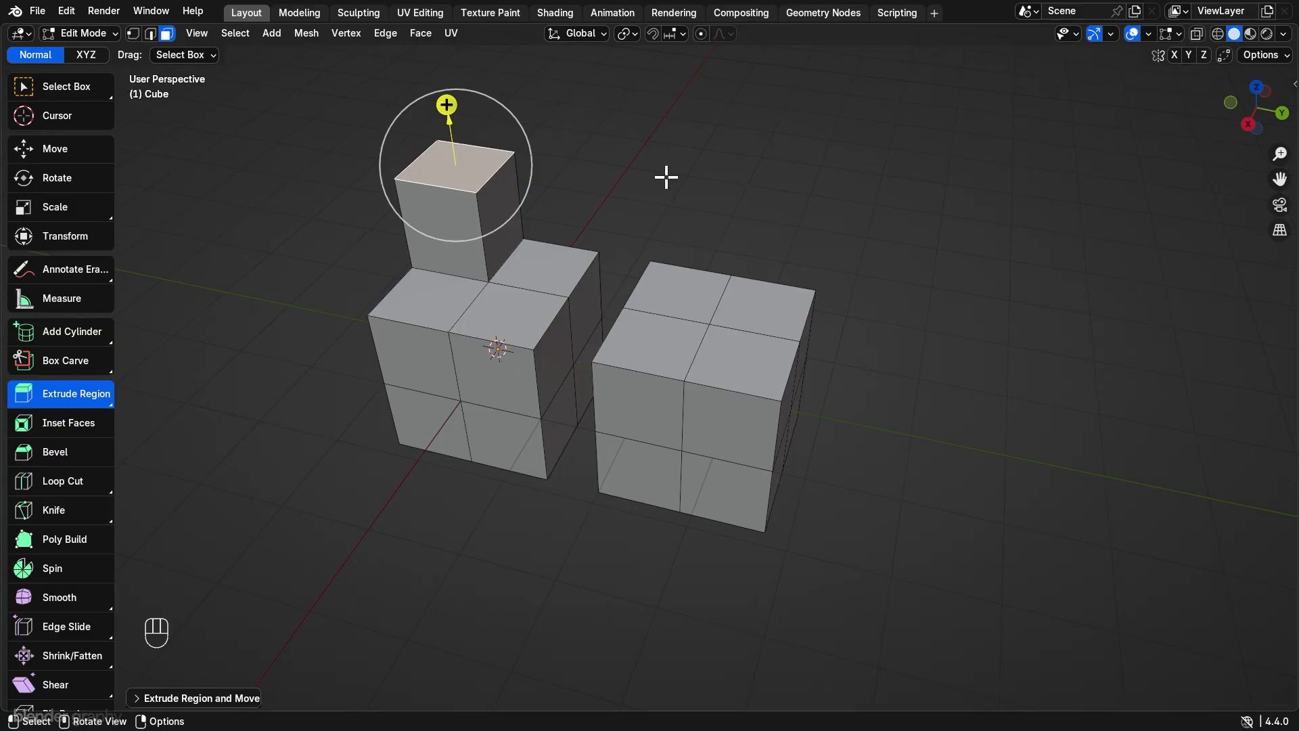
left_click_drag(447, 106, 457, 138)
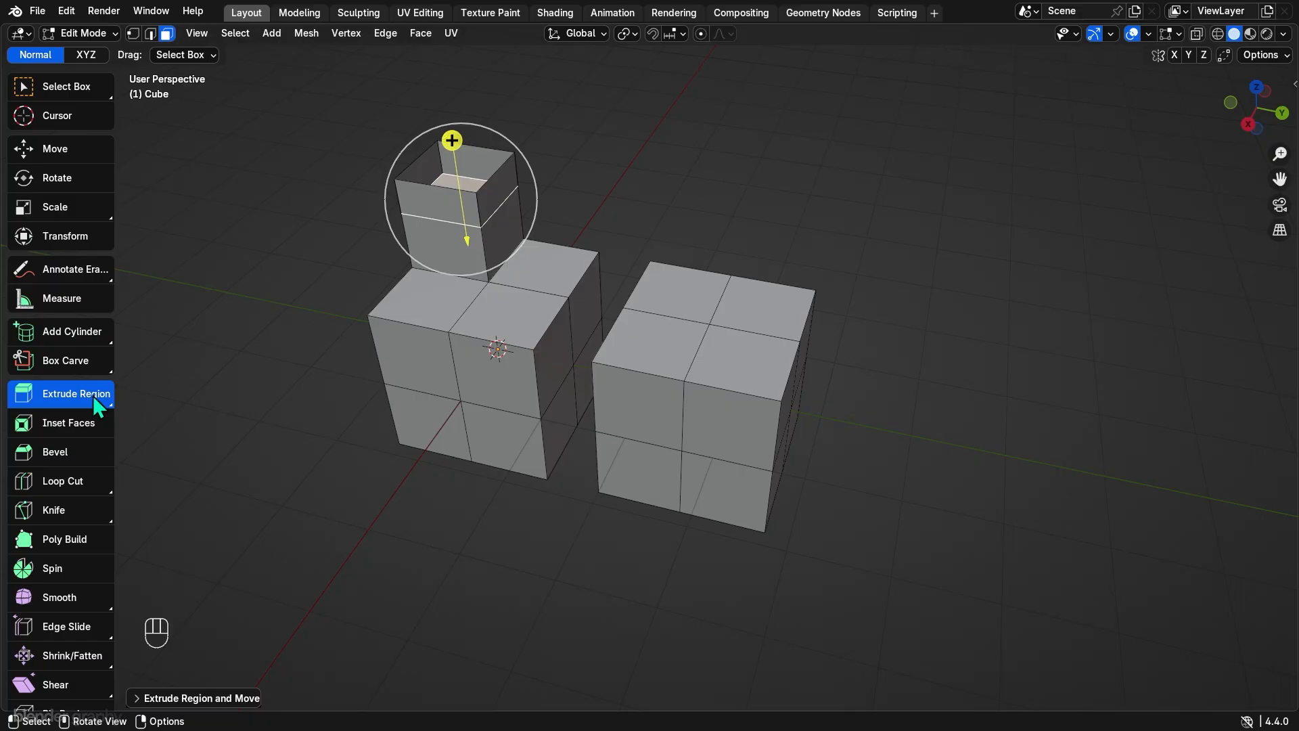
Step: Extrude the duplicate cube's rear top quarter face upward with Extrude Manifold
left_click_drag(83, 398, 76, 465)
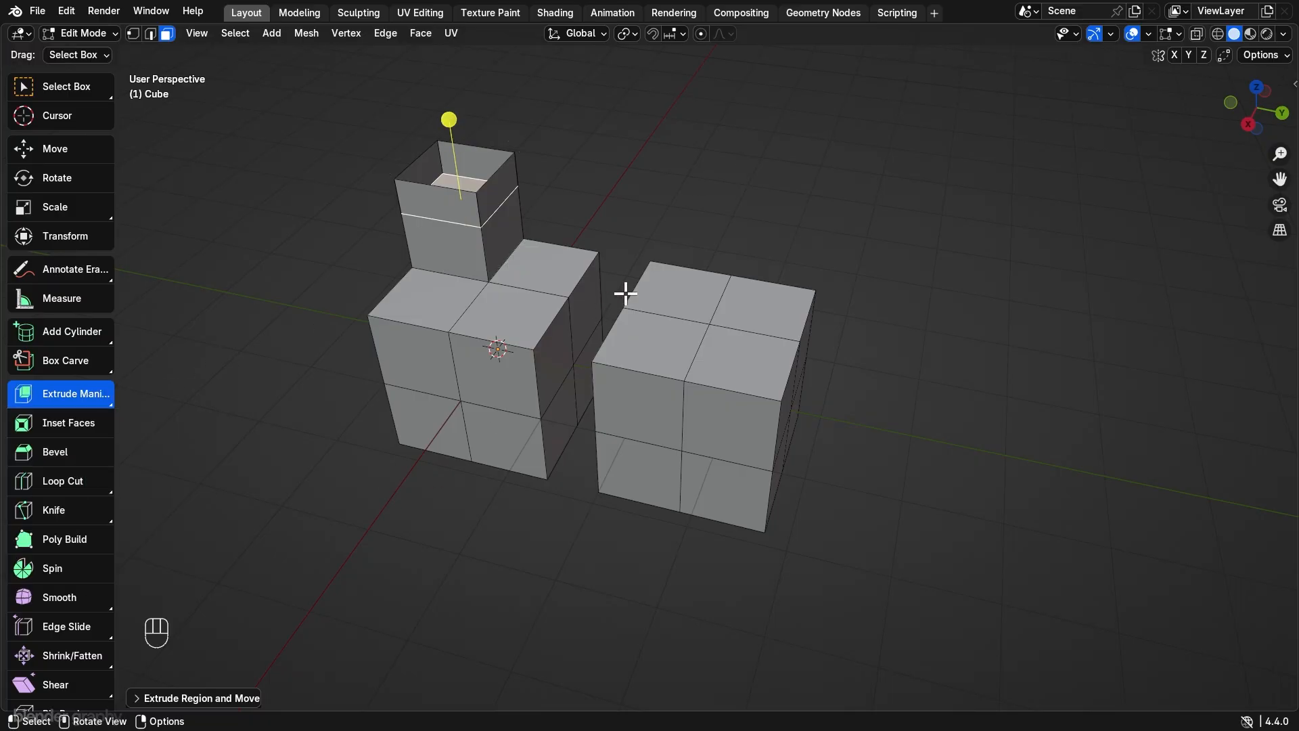
left_click(656, 288)
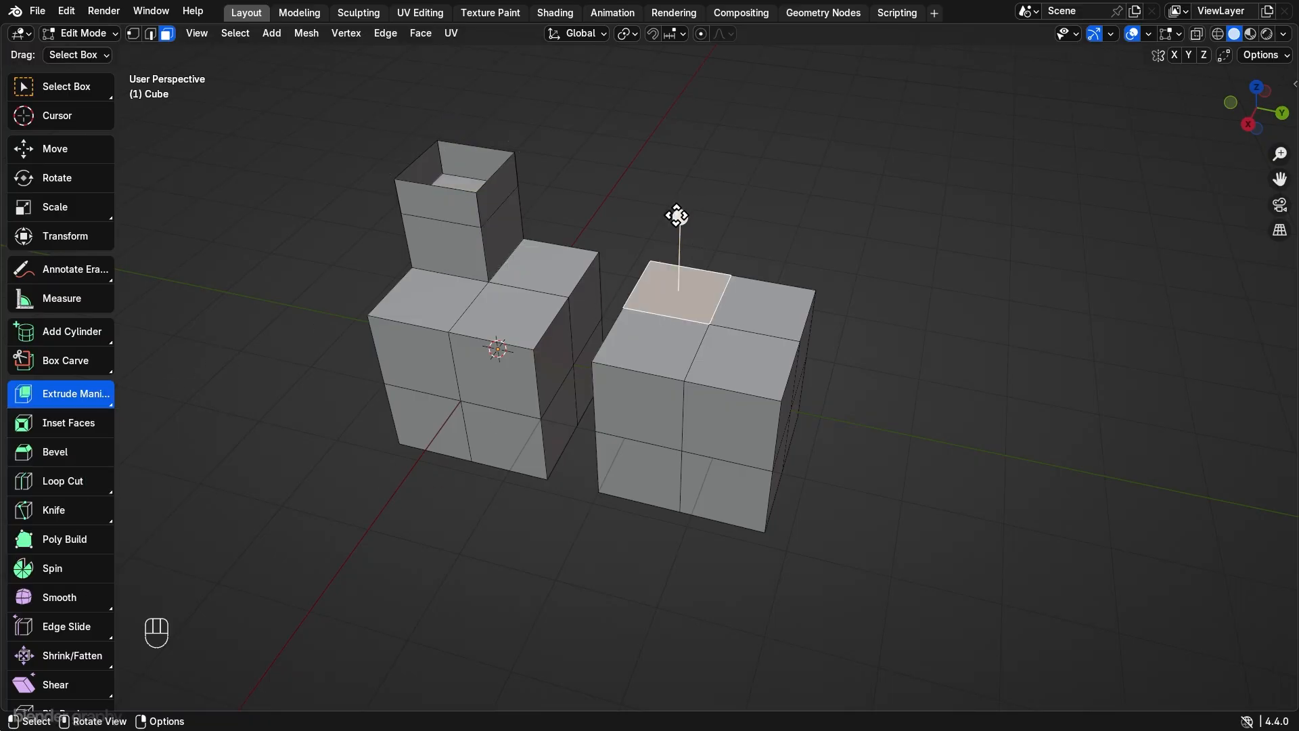
left_click_drag(679, 218, 685, 150)
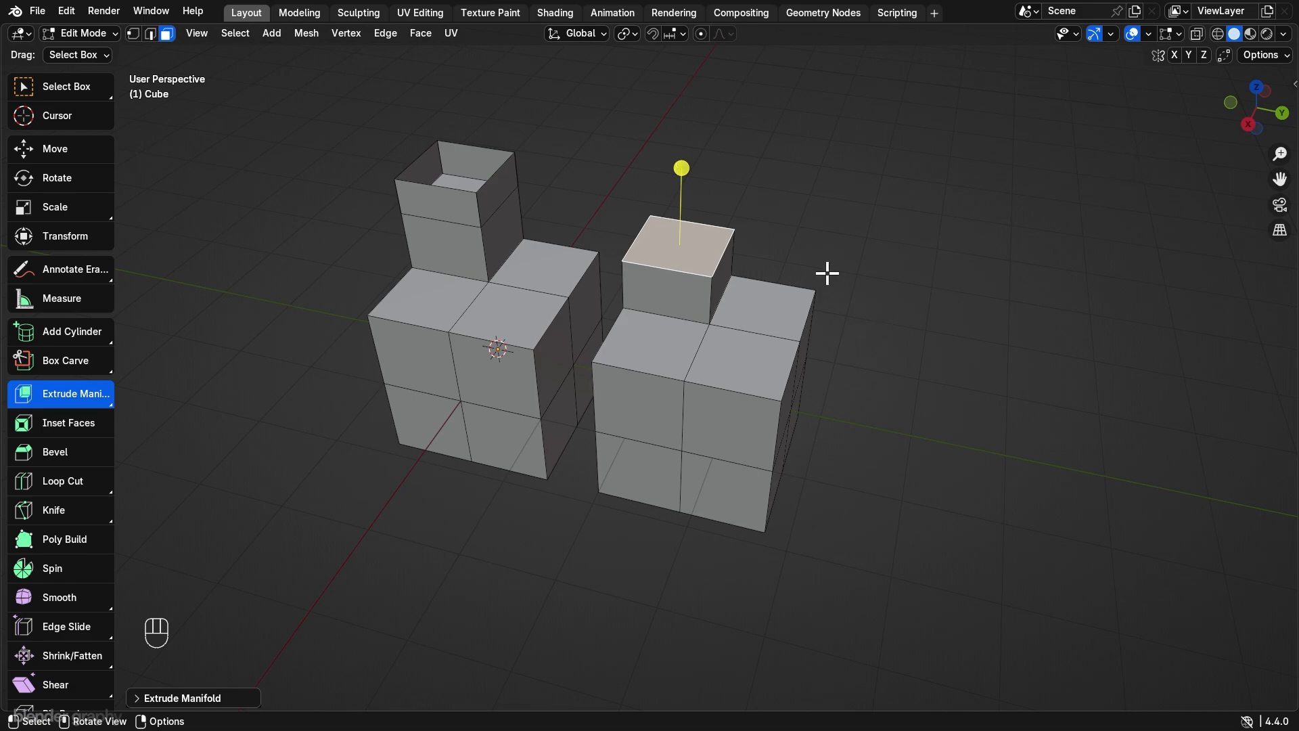
Step: Delete all vertices of both subdivided cubes and add a single new cube
key("a")
key("Delete")
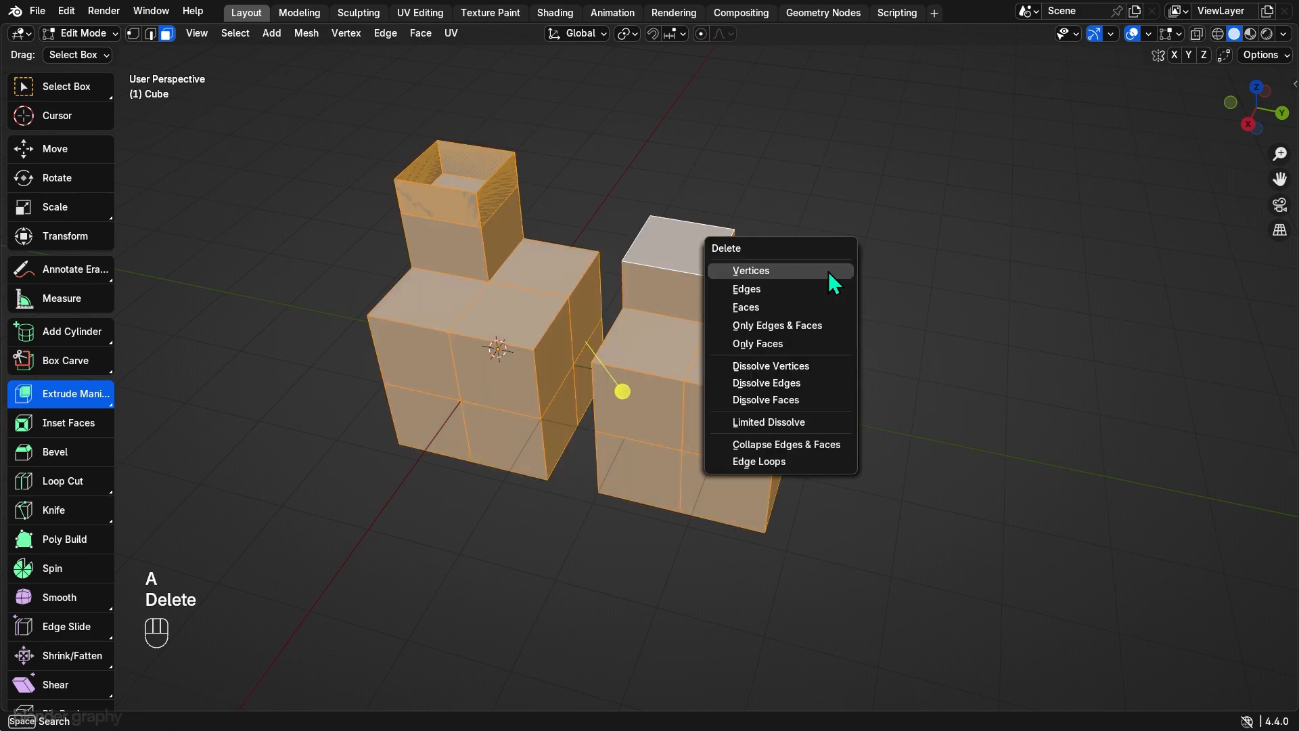
left_click(828, 271)
key("shift+a")
left_click(616, 266)
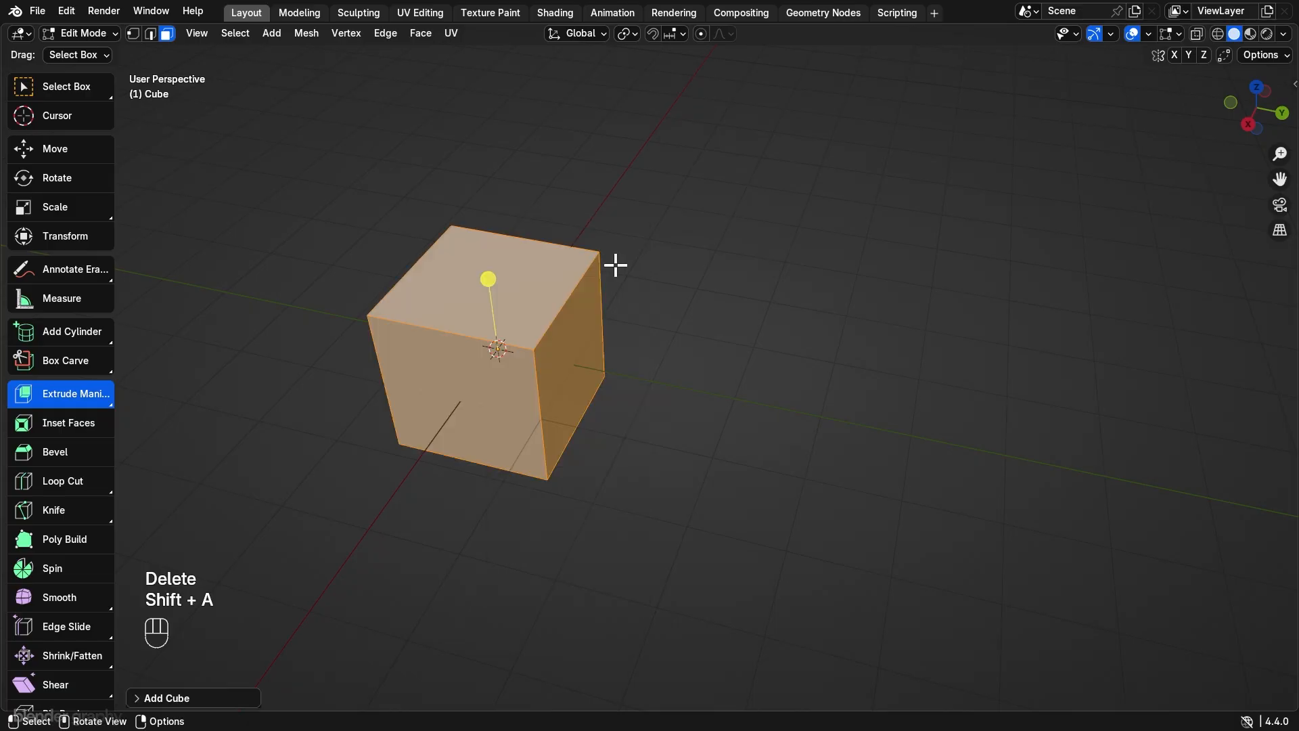
Step: Select two adjacent side faces of the cube and extrude them outward about 1.91 m with Extrude Along Normals
middle_click_drag(672, 318, 786, 326, "shift")
scroll(785, 327, "up", 1)
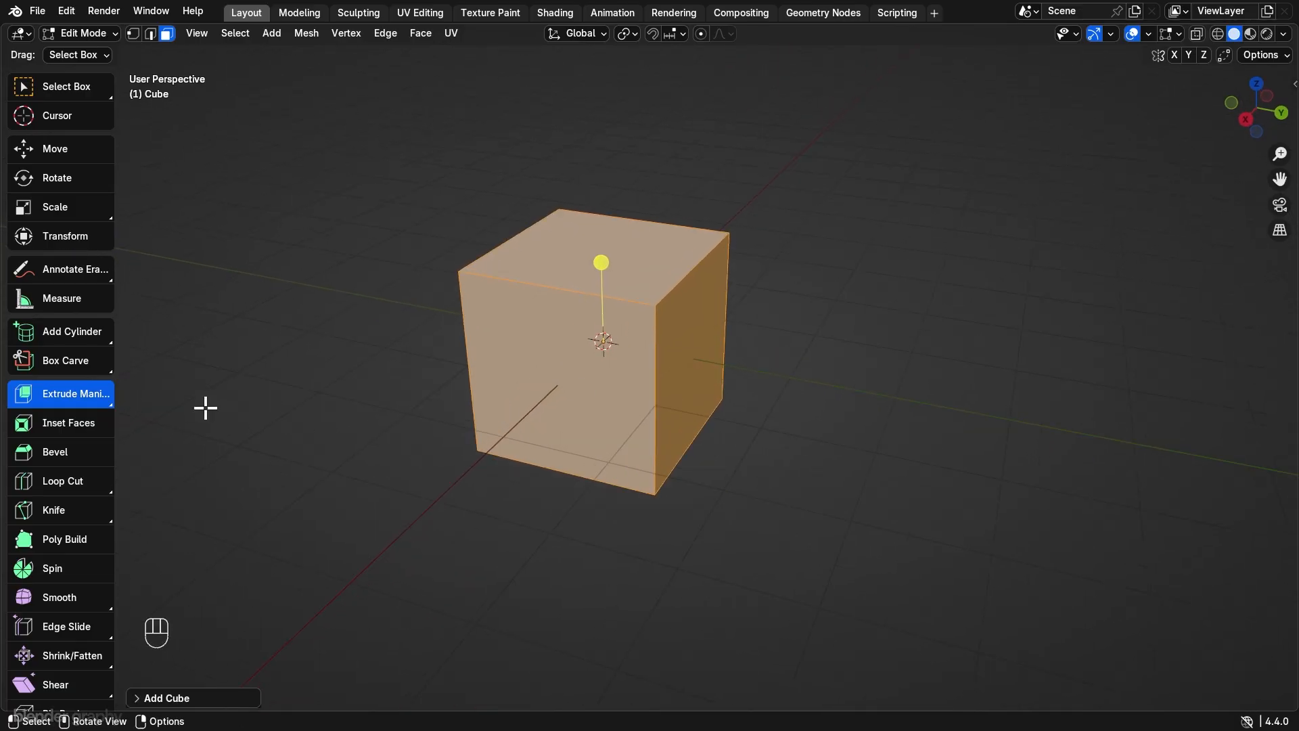
left_click(71, 399)
left_click(89, 505)
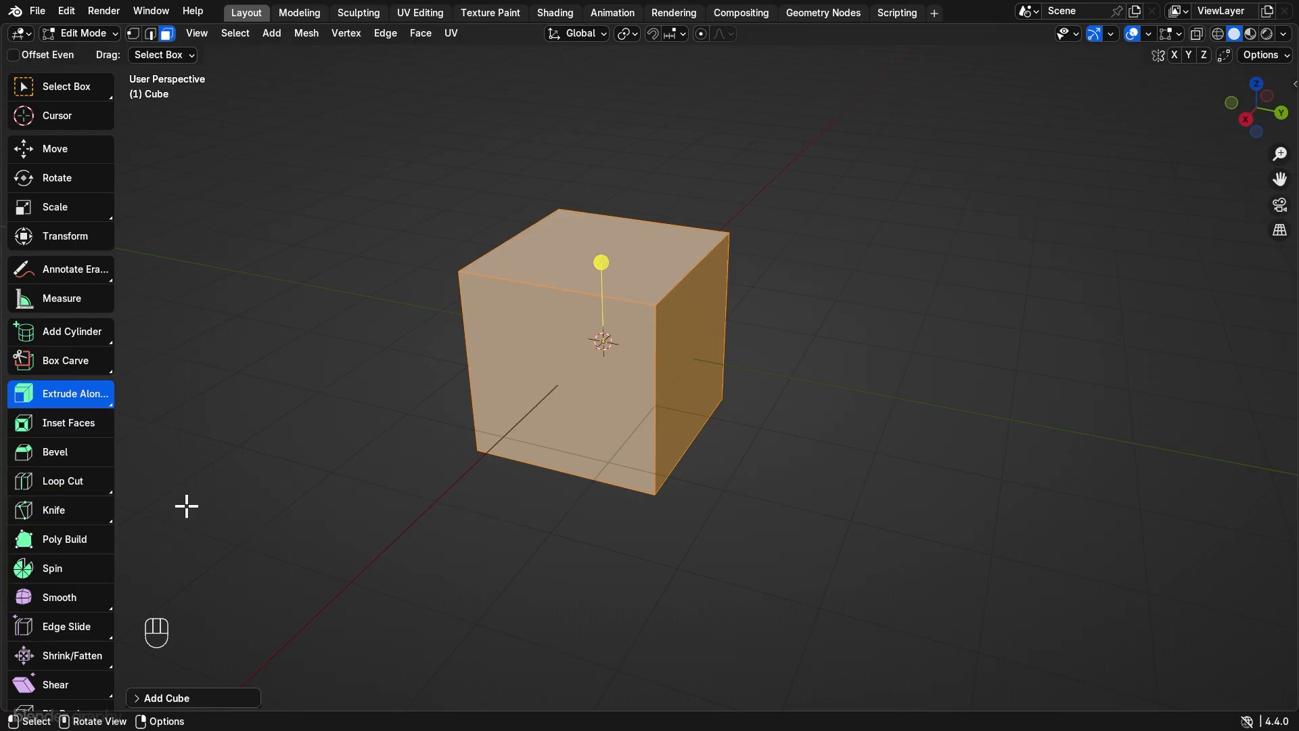
left_click(606, 400)
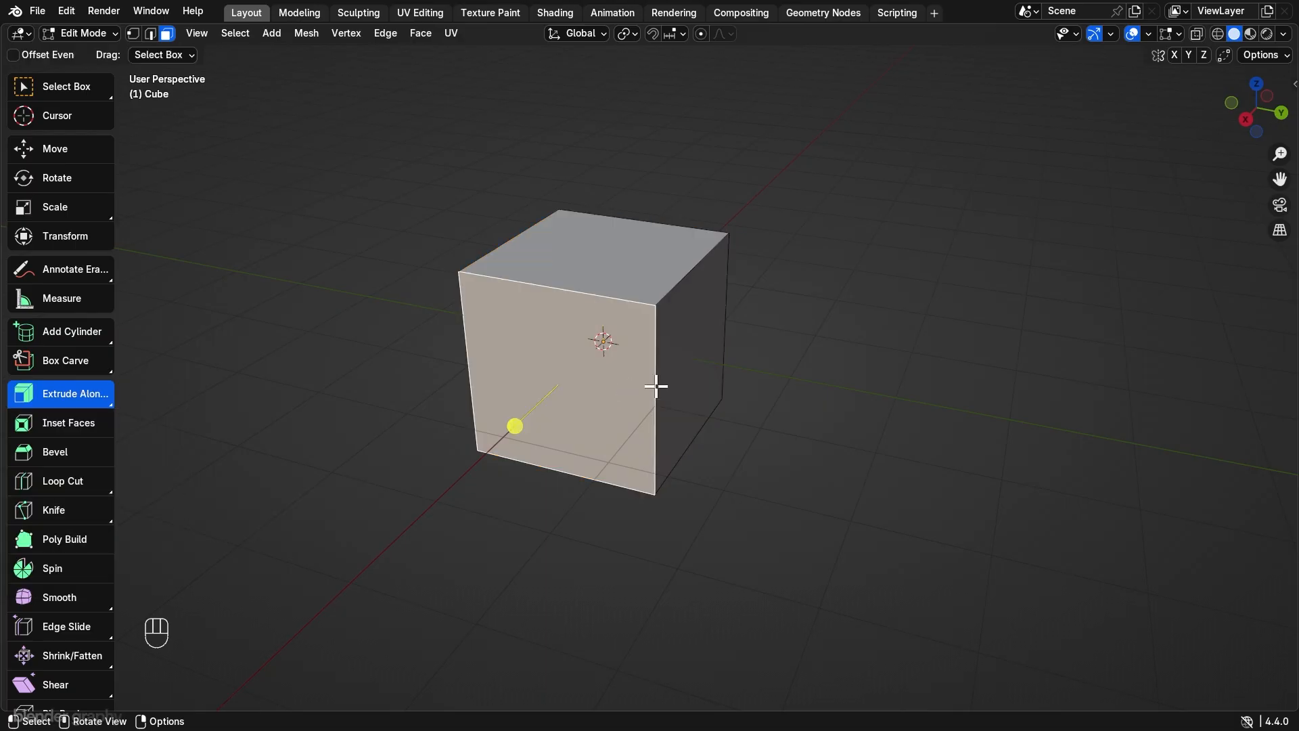
left_click(702, 348, "shift")
scroll(692, 291, "down", 1)
middle_click_drag(691, 292, 645, 301)
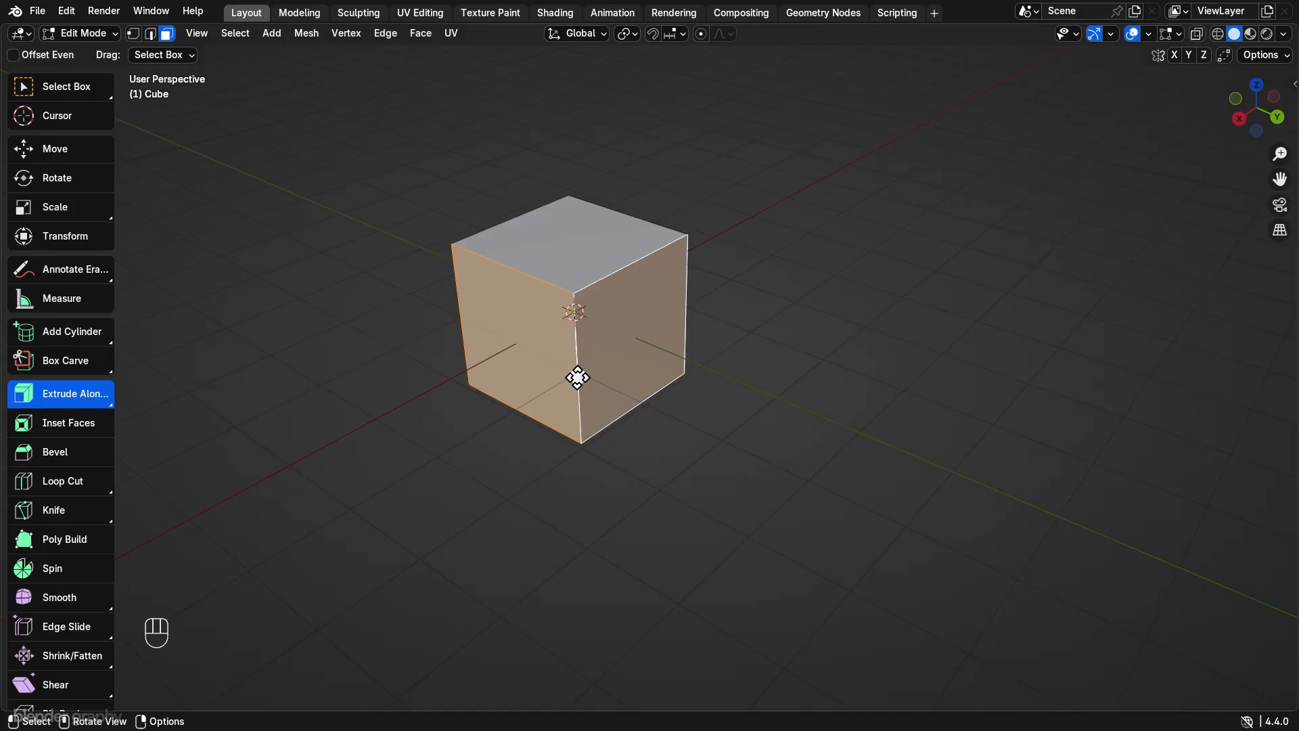
left_click_drag(577, 378, 599, 303)
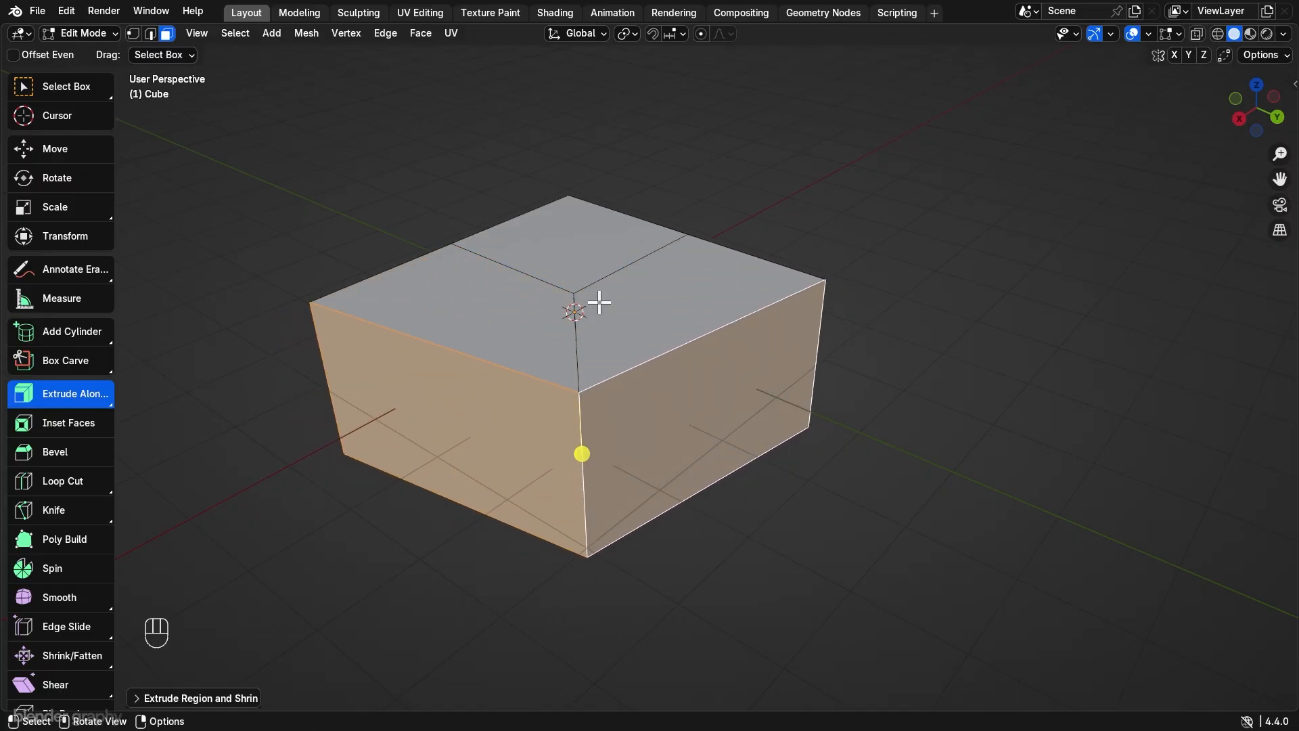
Step: Enable Offset Even for the extrusion along normals, and undo the extrusion
left_click(141, 701)
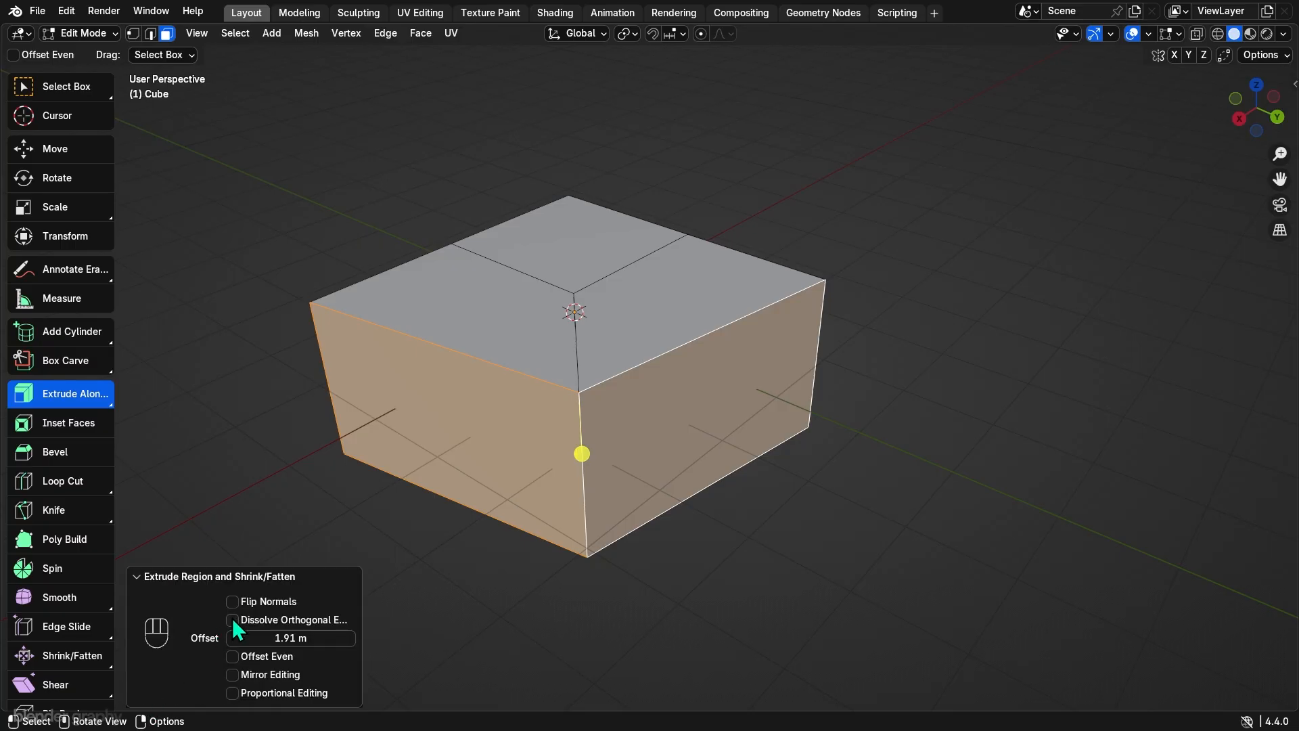
left_click(231, 653)
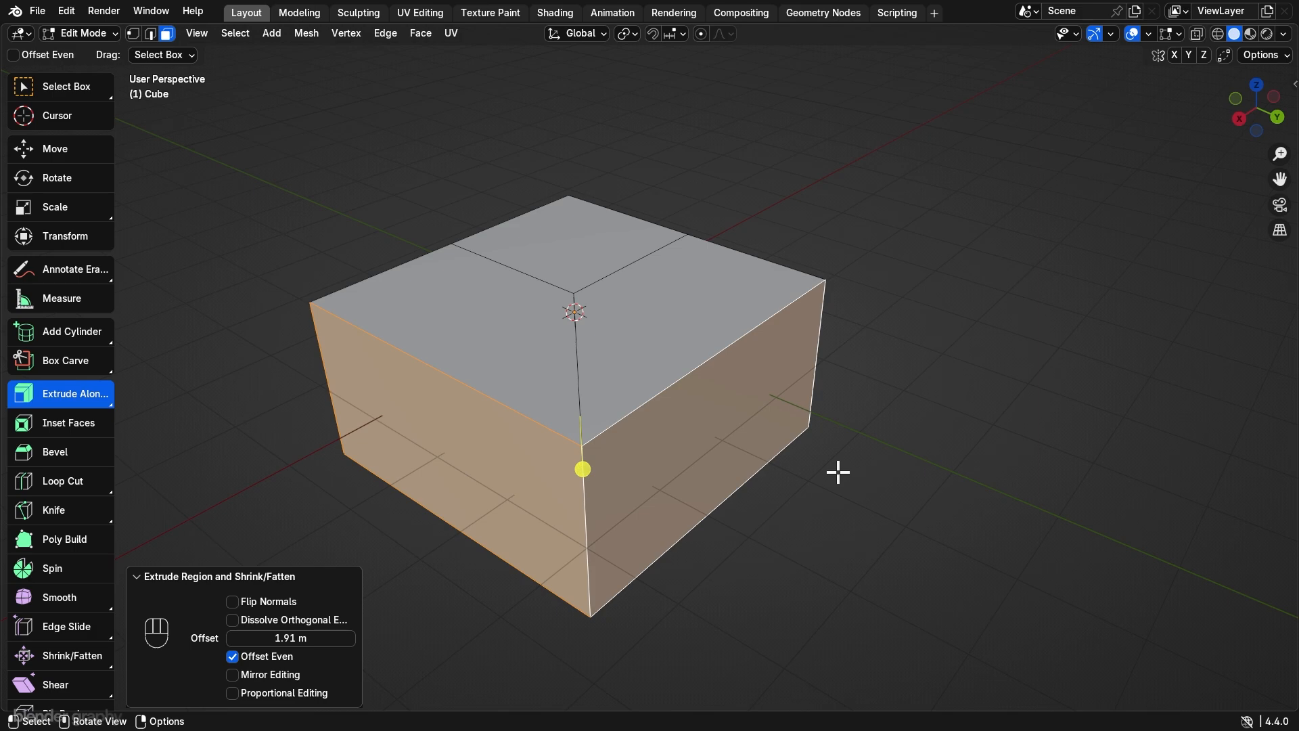
key("ctrl+z")
key("ctrl+z")
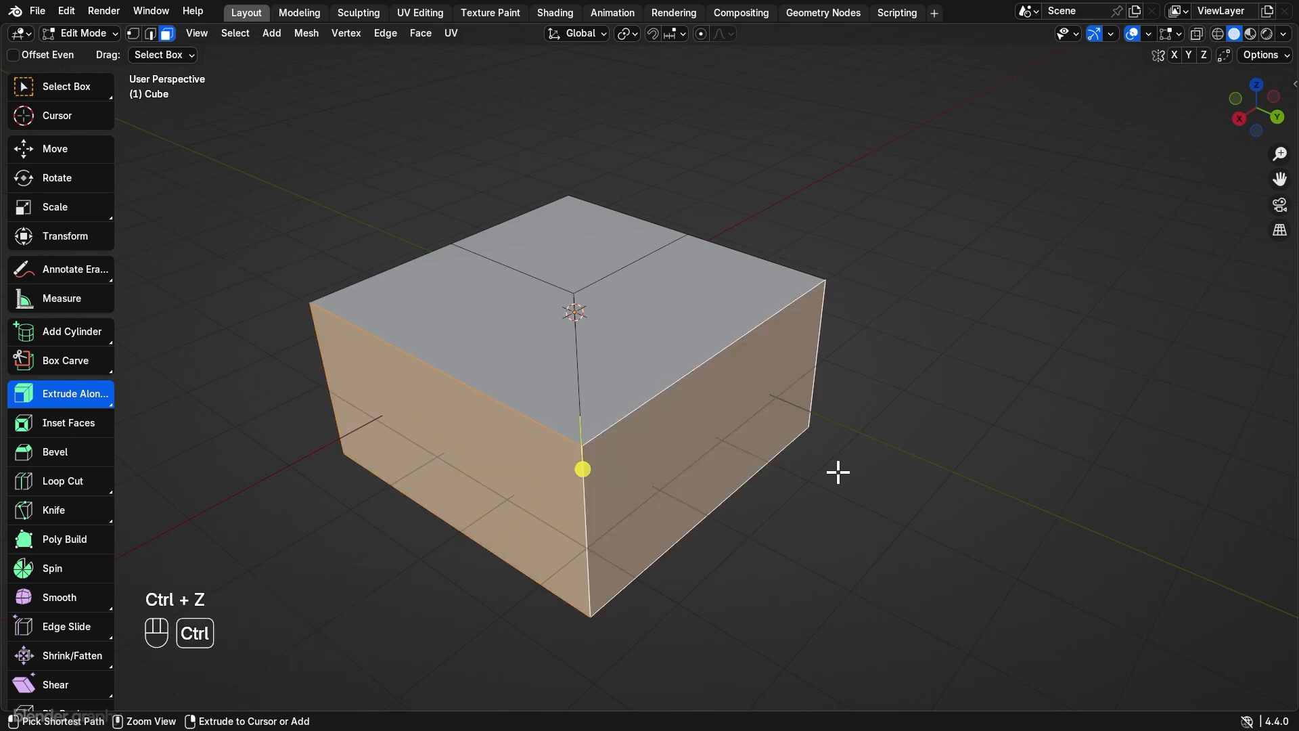
Step: Extrude the cube's two adjacent side faces separately by about 1.71 m with Extrude Individual
left_click_drag(73, 398, 86, 528)
left_click(632, 354)
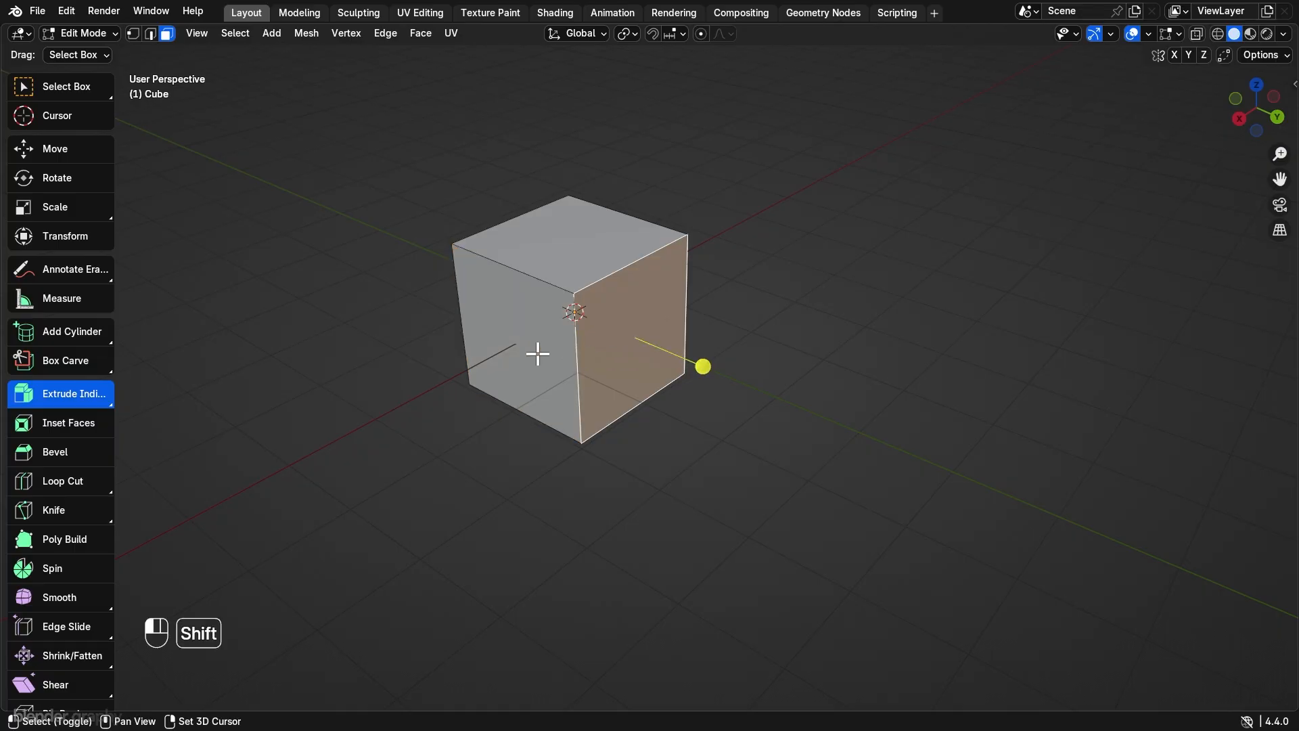
left_click_drag(577, 378, 566, 302)
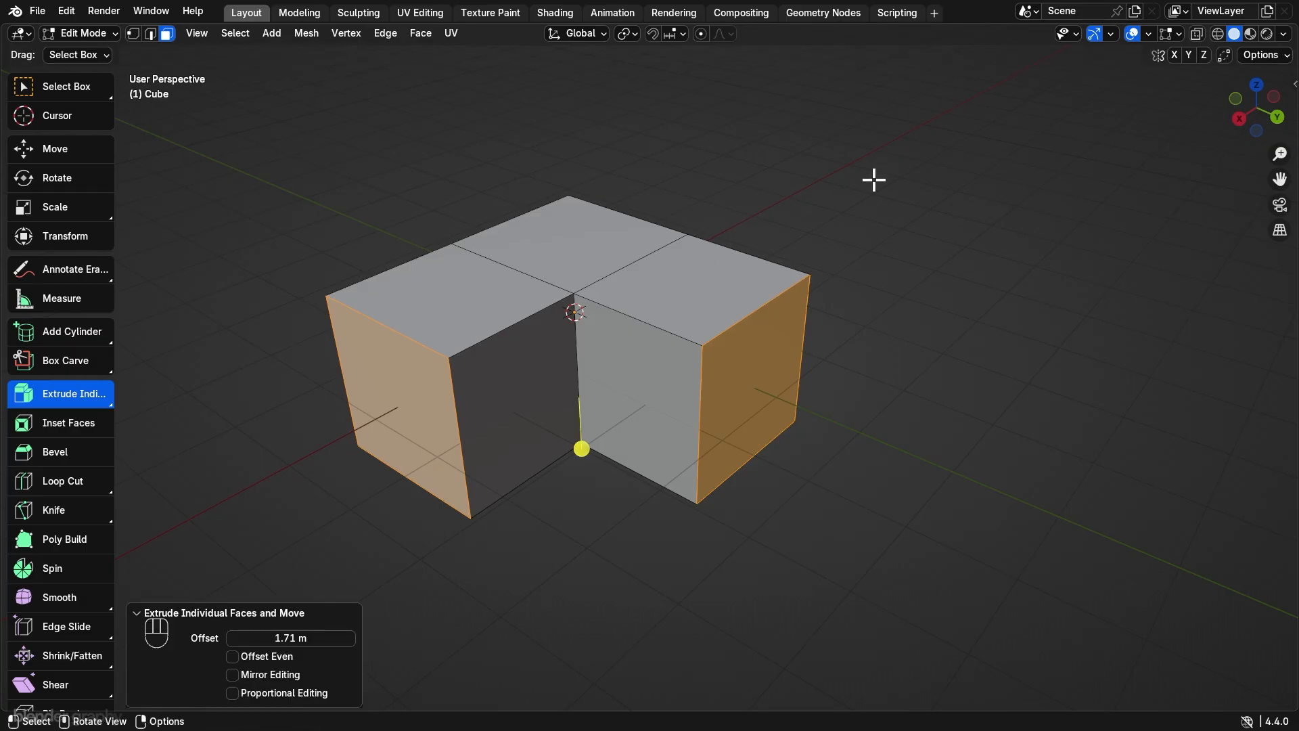
key("ctrl")
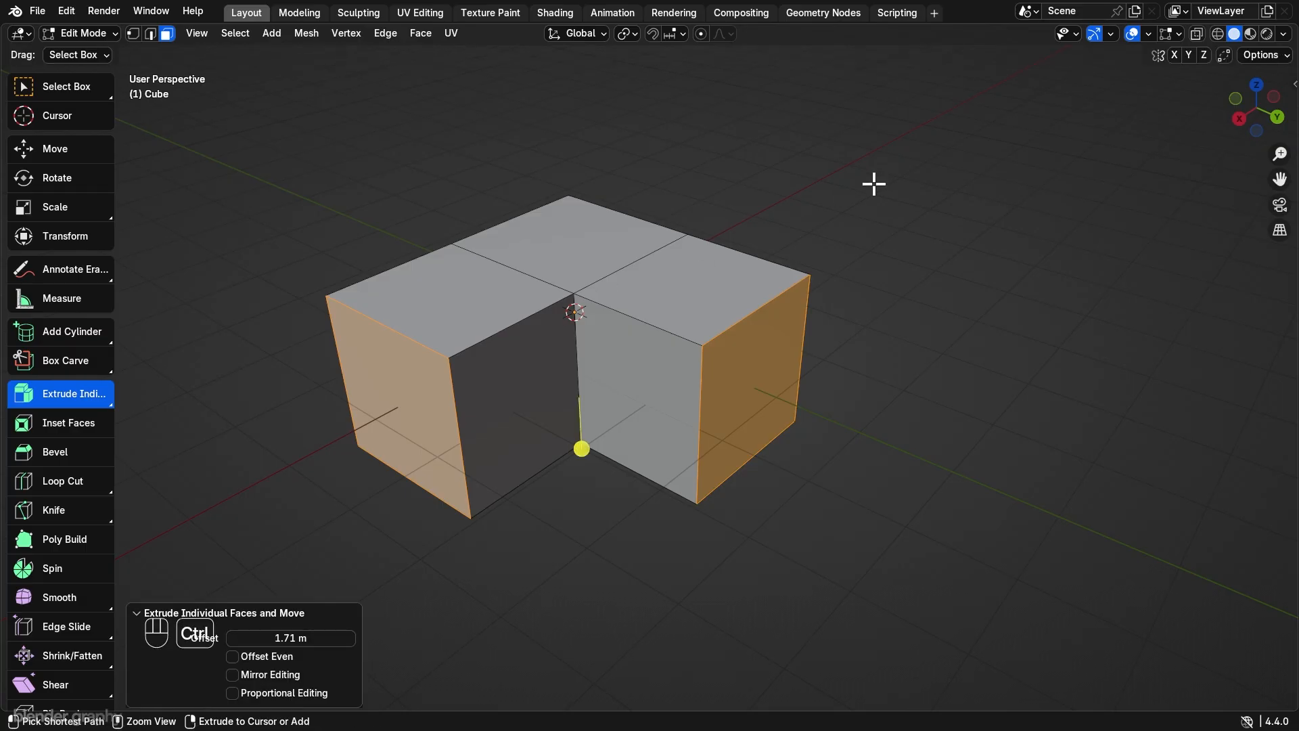
Step: Undo the individual extrusion and select only the cube's side face that faces the positive Y axis
key("ctrl+z")
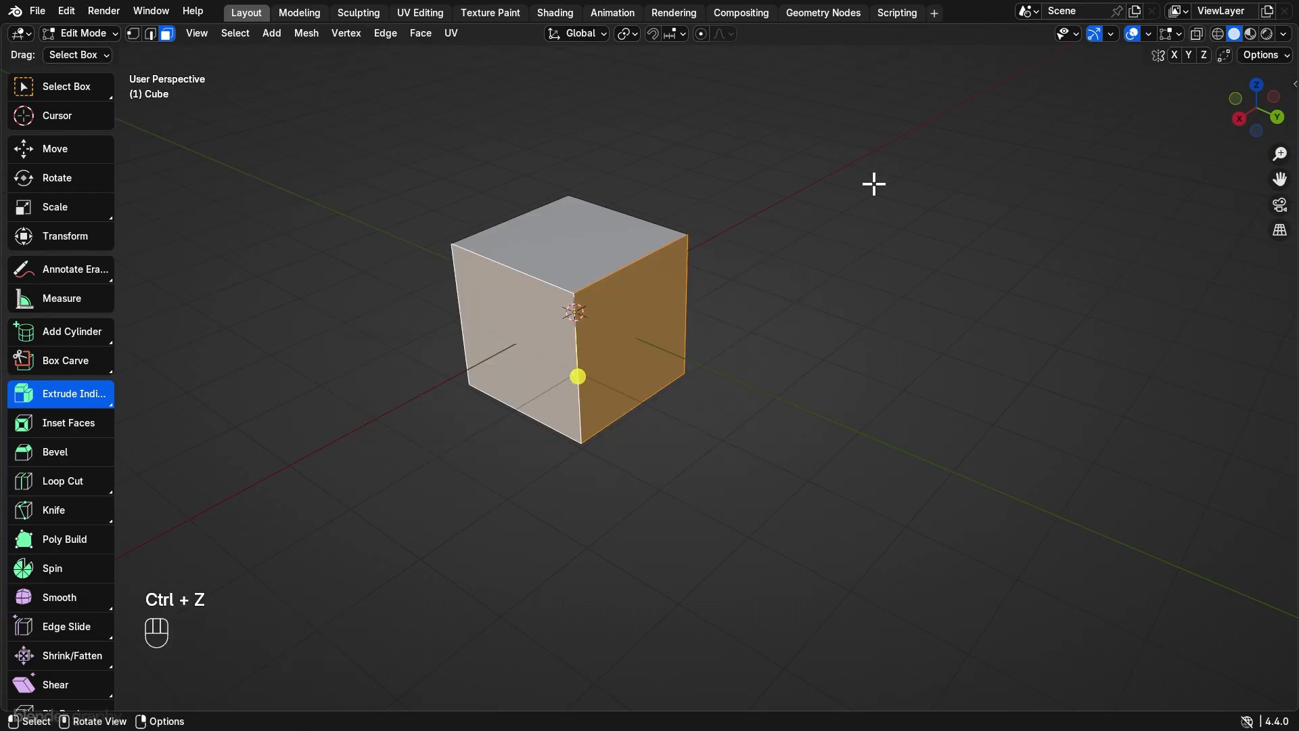
left_click(386, 393)
left_click(641, 362)
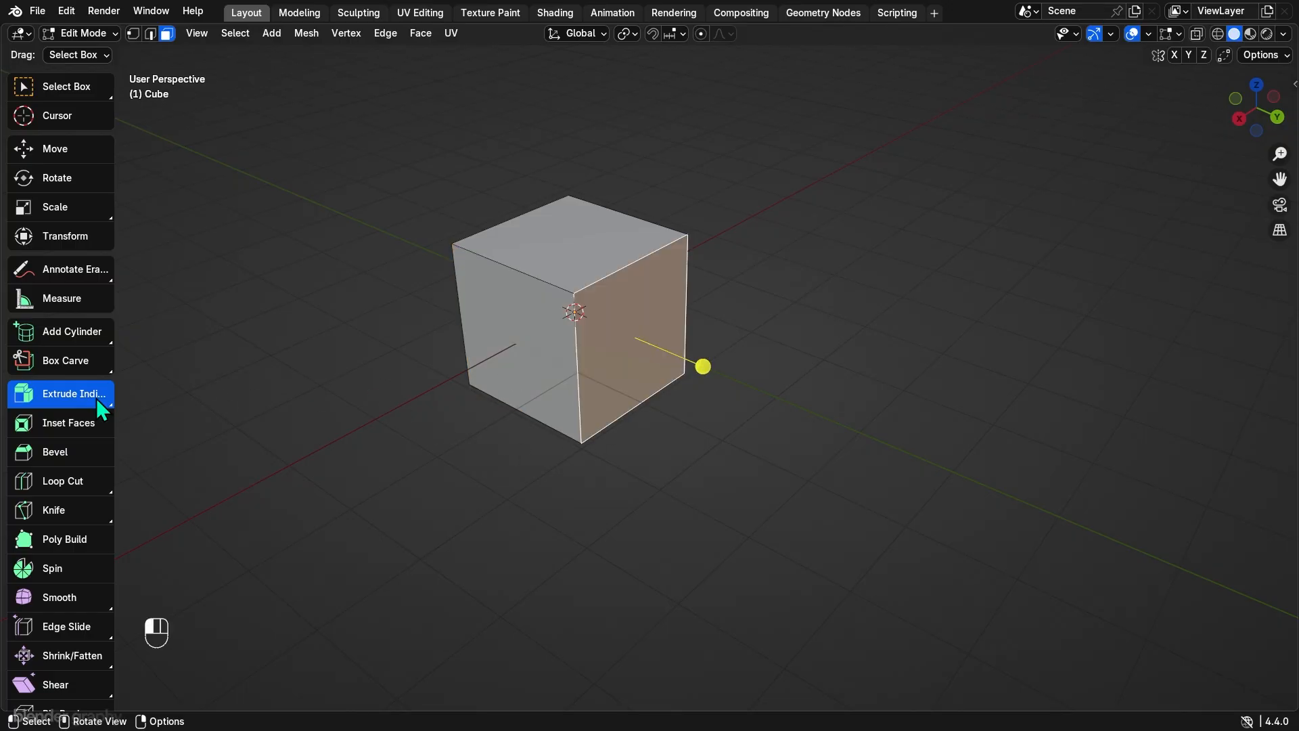
Step: Extrude the selected side face three times in a row with Extrude to Cursor, curving the chain outward and up from the cube
left_click_drag(102, 409, 57, 568)
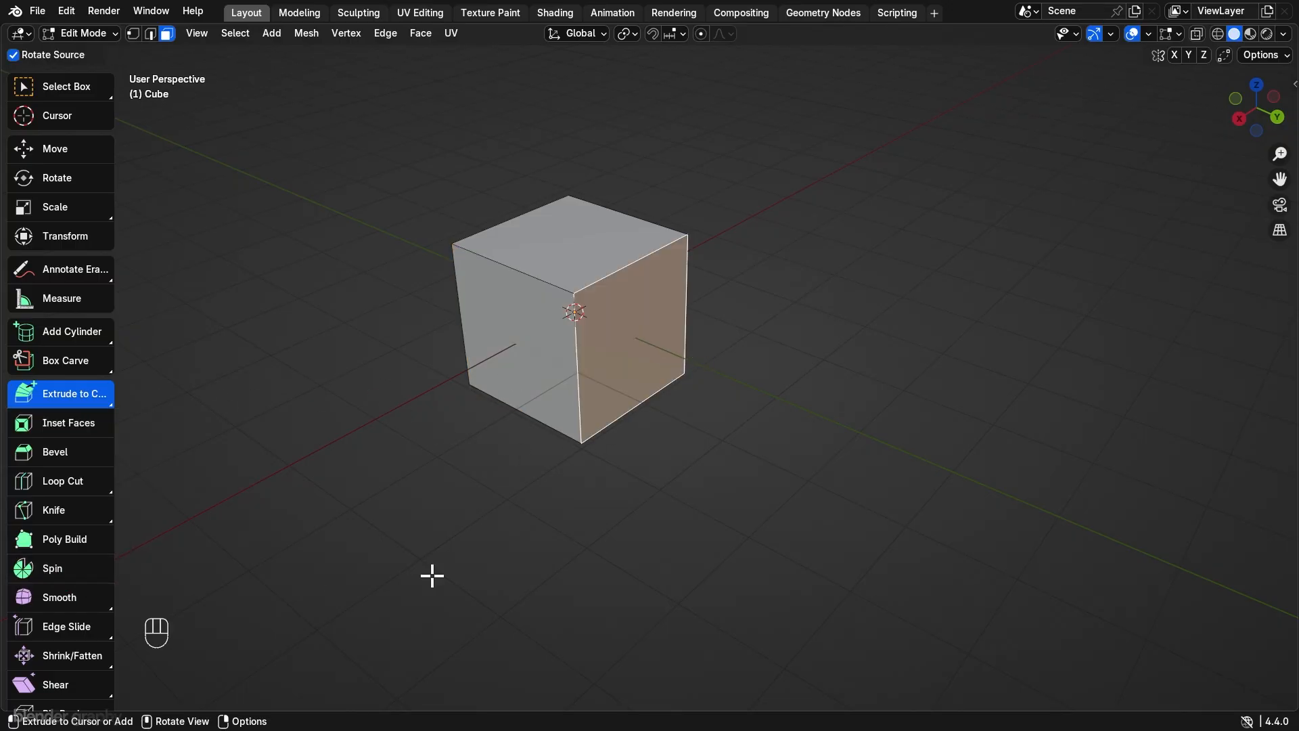
left_click(775, 403)
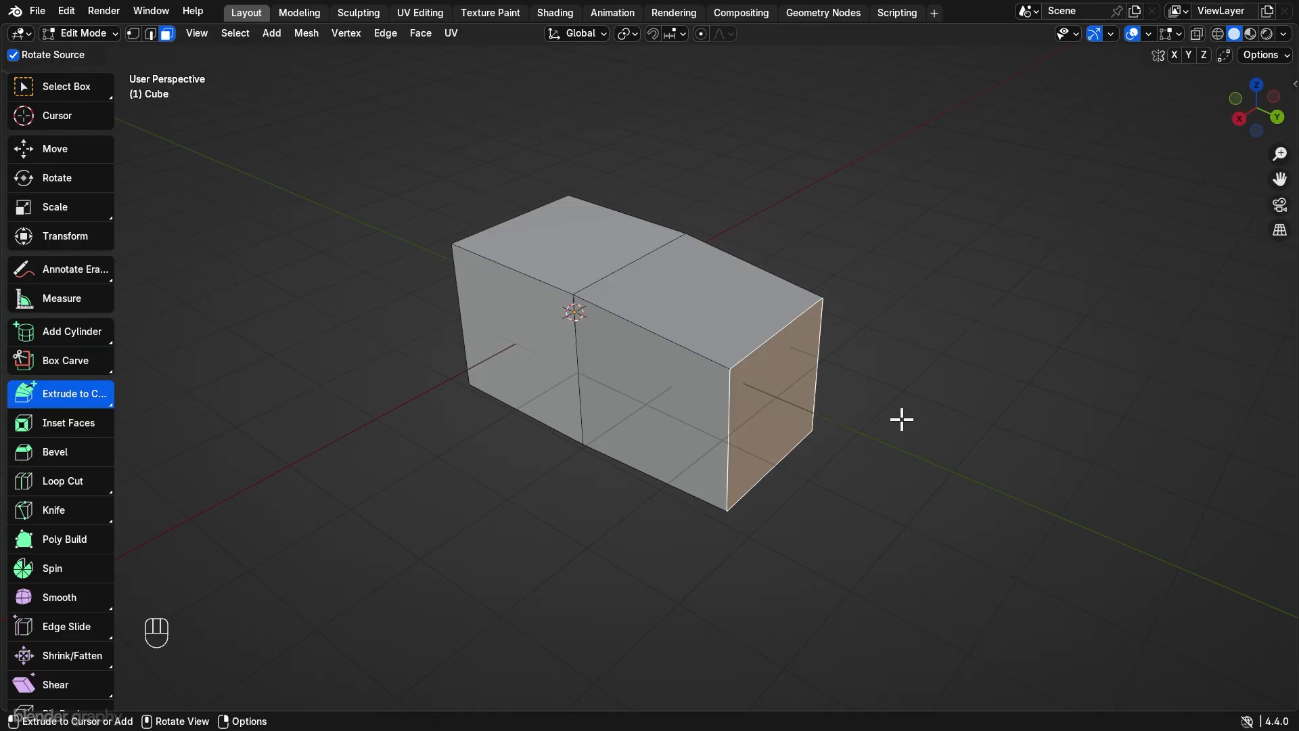
left_click(998, 393)
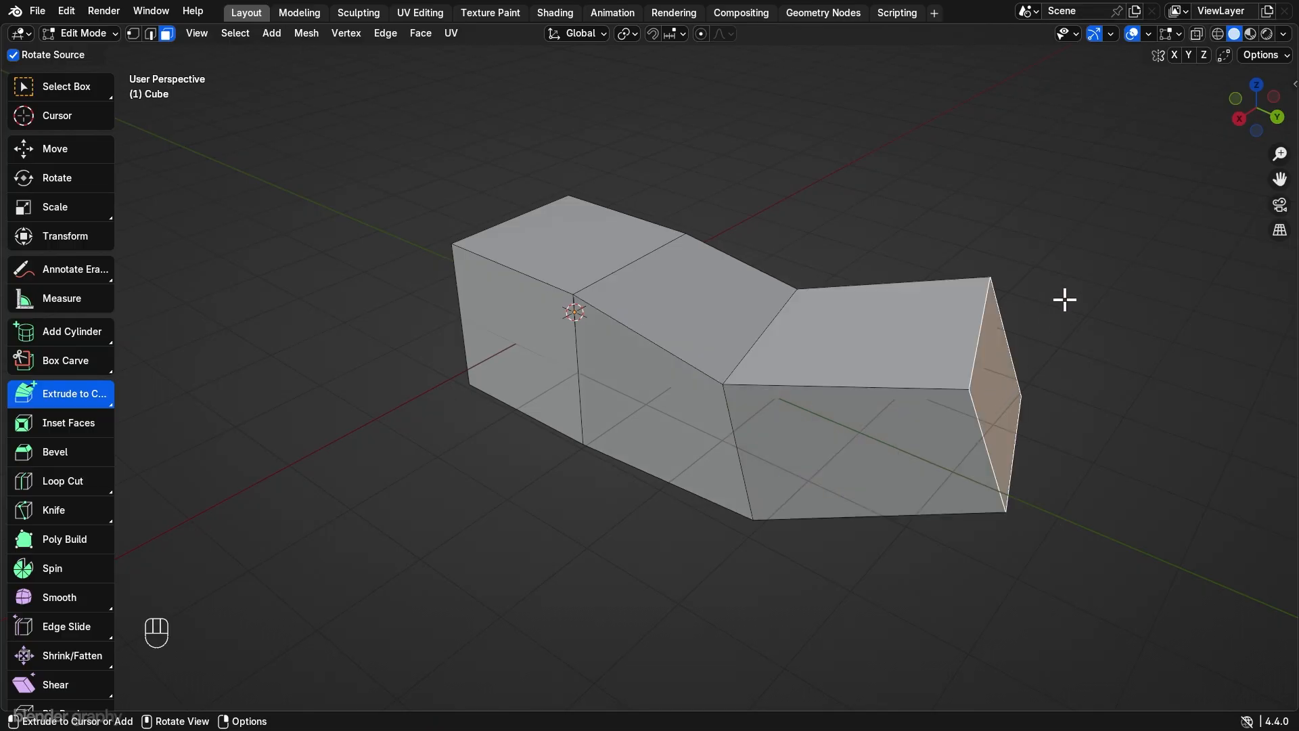
left_click(1101, 239)
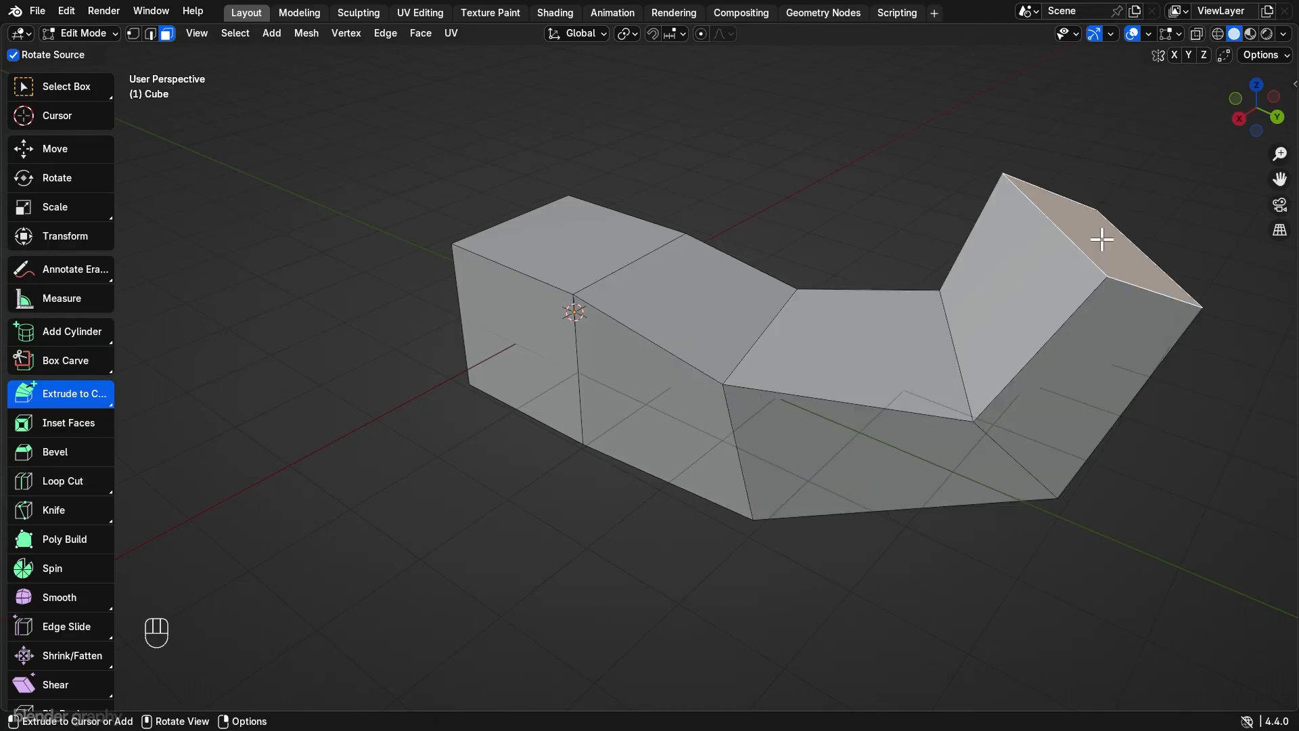
Step: Undo all three Extrude to Cursor segments
key("ctrl+z")
key("ctrl+z")
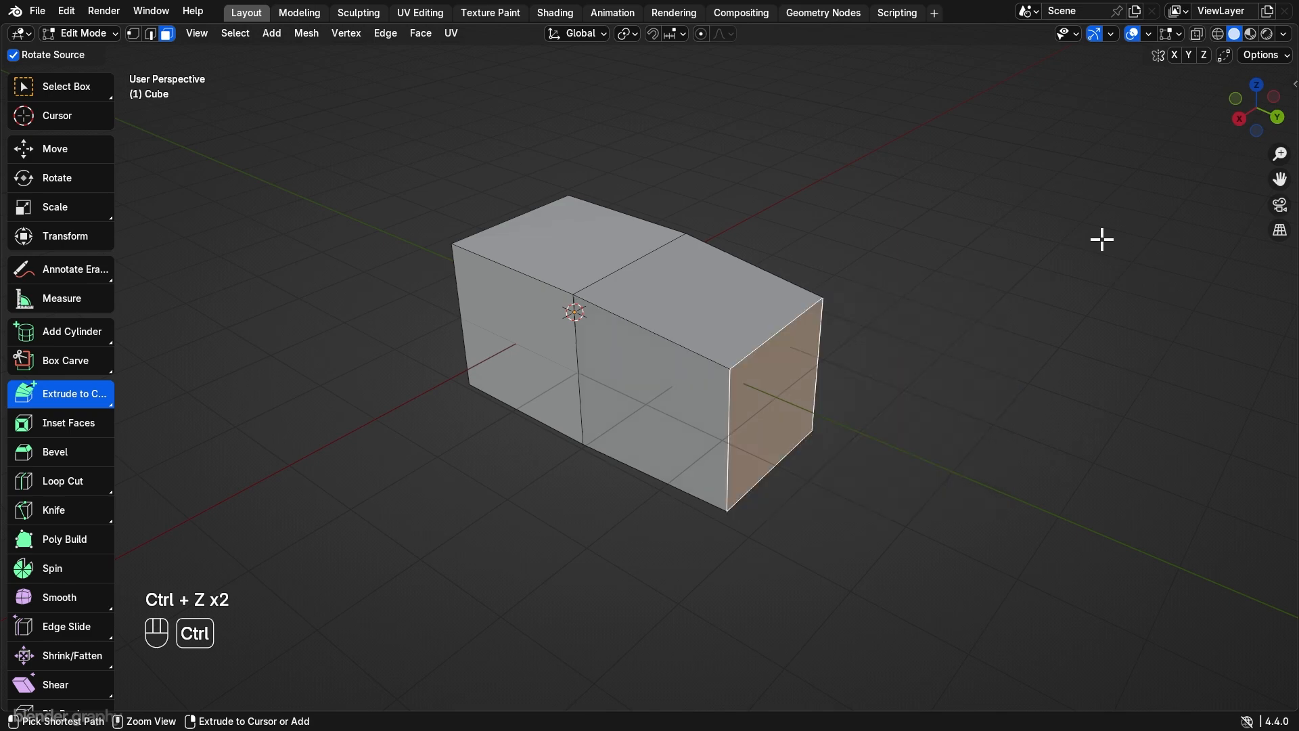
key("ctrl+z")
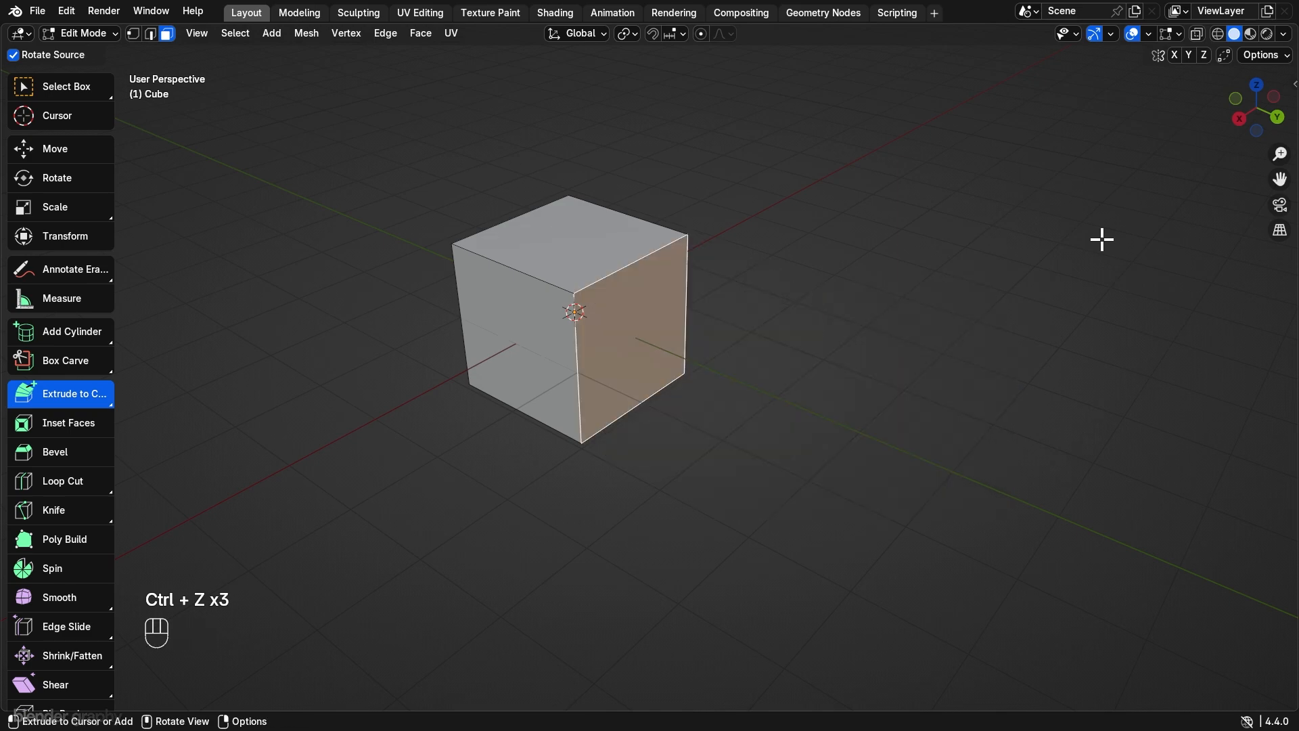
Step: Inset the selected side face of the cube by about 0.33 m with Inset Faces
left_click(71, 425)
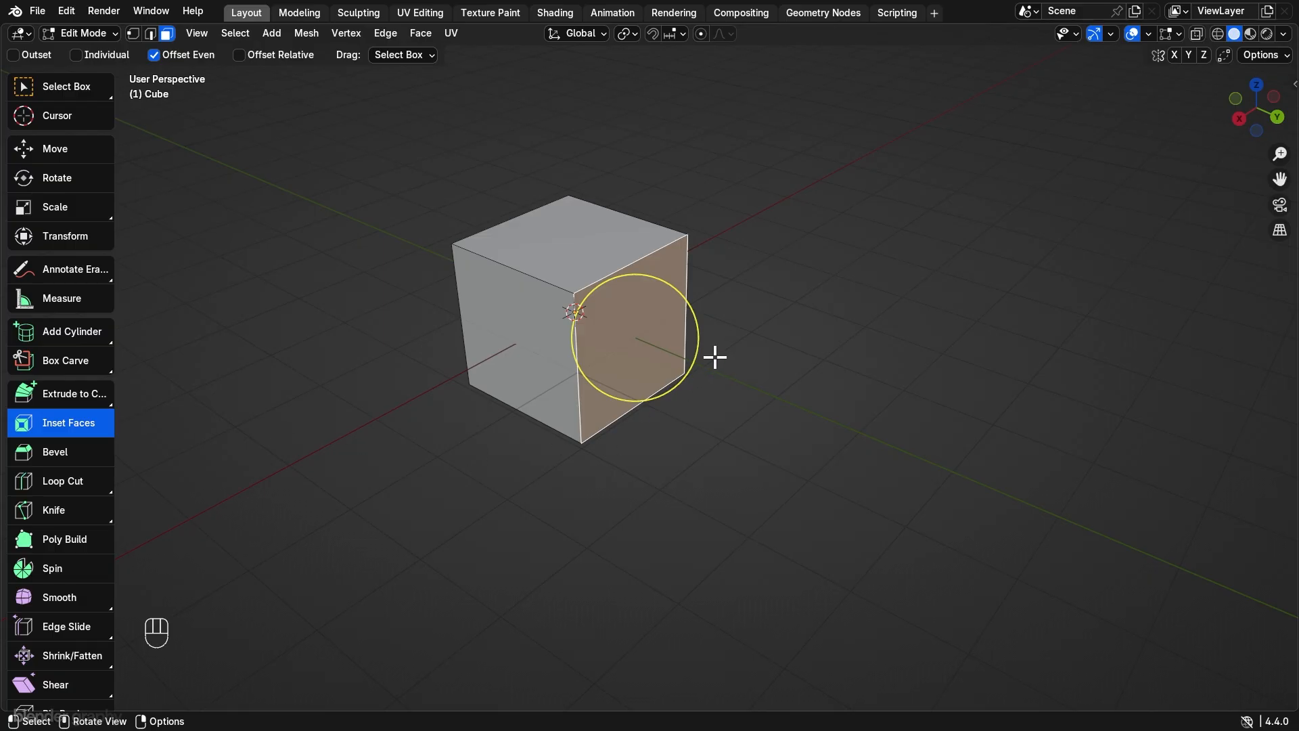
scroll(769, 348, "up", 2)
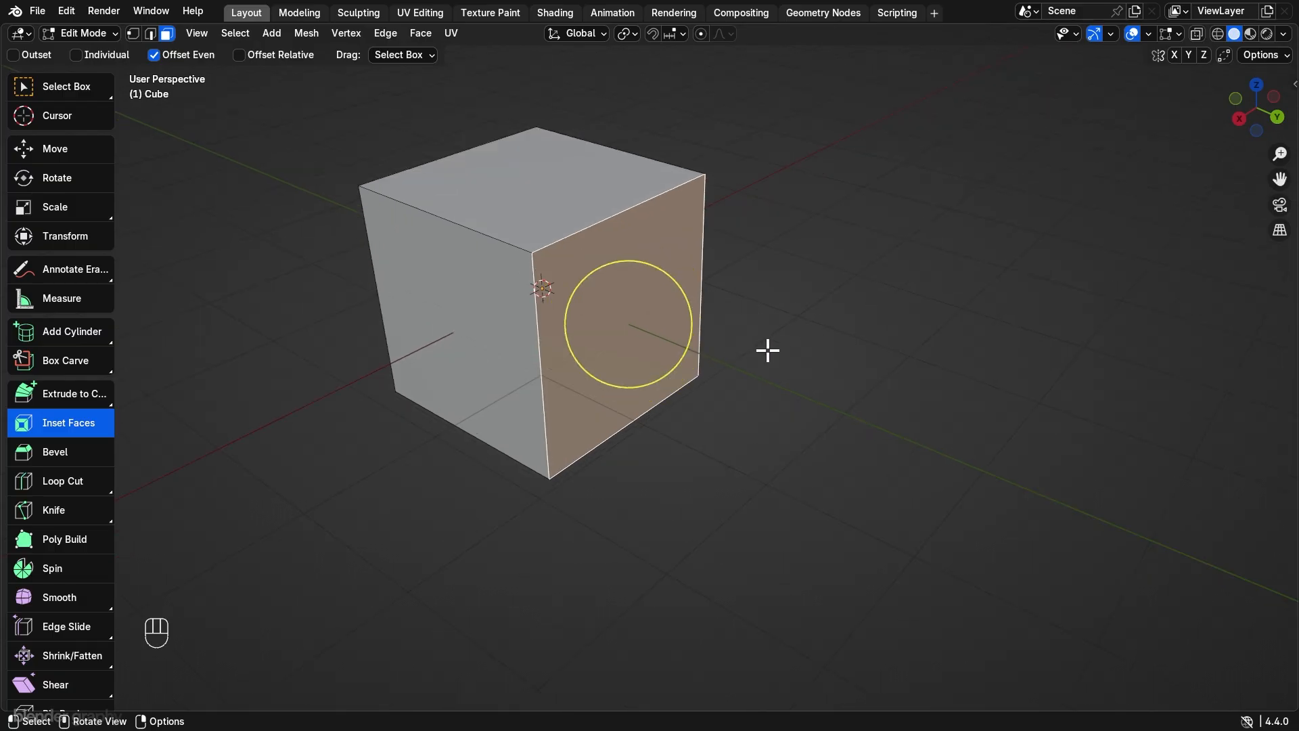
left_click_drag(662, 275, 645, 336)
middle_click_drag(778, 397, 814, 399)
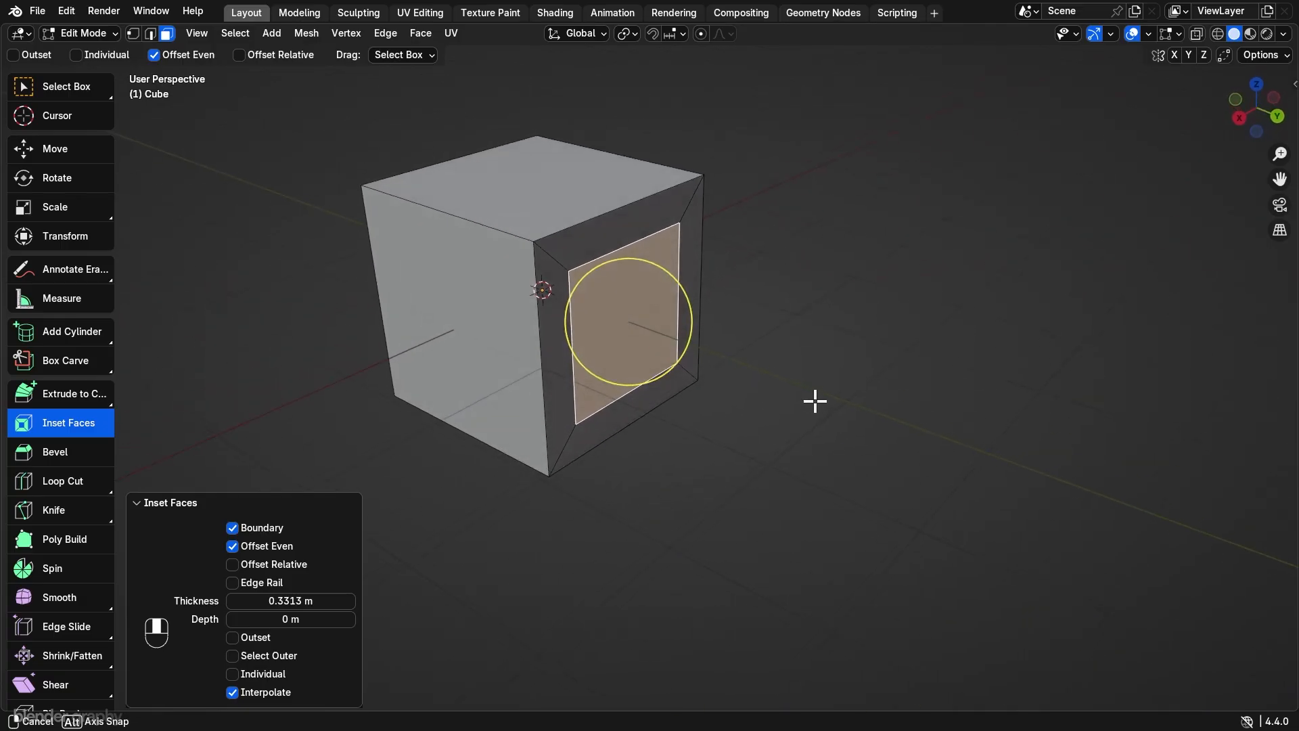
Step: Select the top face and the adjacent uncut side face and inset them together by about 0.31 m
left_click(577, 209)
left_click(490, 319, "shift")
left_click_drag(564, 232, 527, 310)
middle_click_drag(527, 310, 726, 325)
middle_click_drag(782, 368, 792, 348, "shift")
middle_click_drag(792, 349, 801, 341)
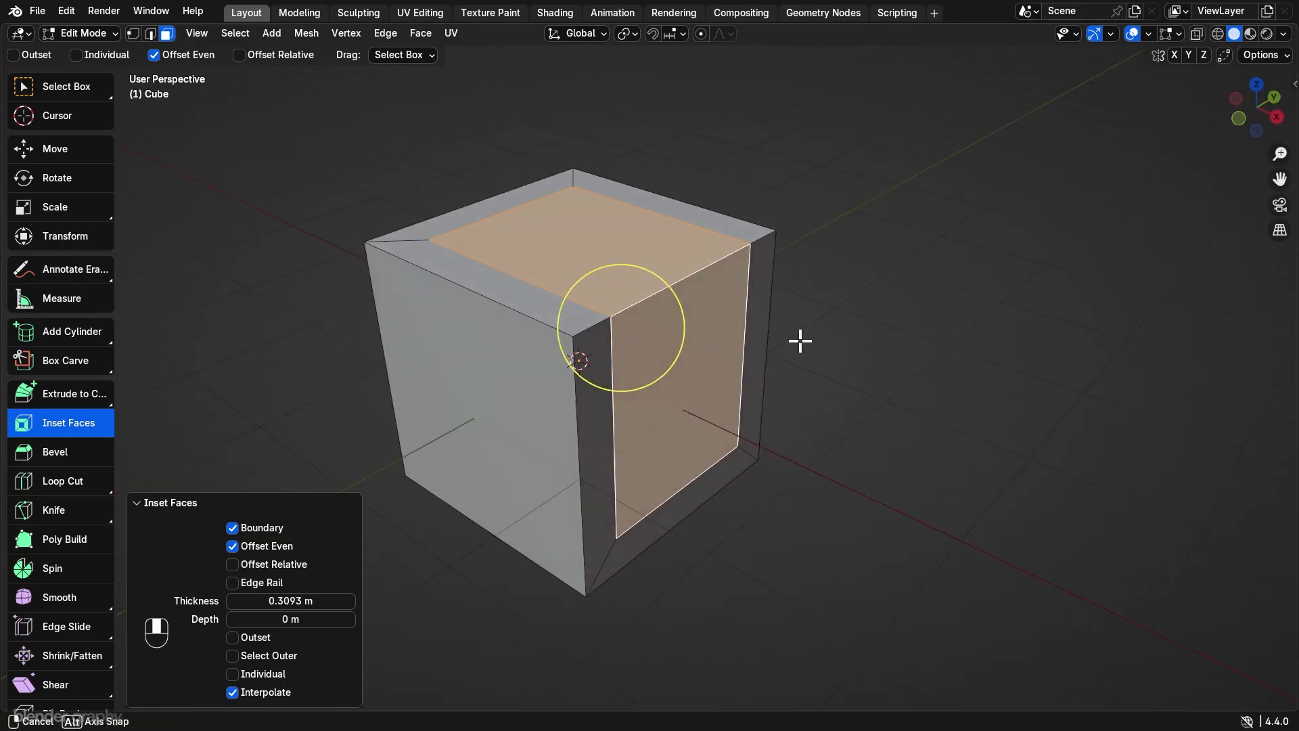
Step: Undo both face insets on the cube
key("ctrl+z")
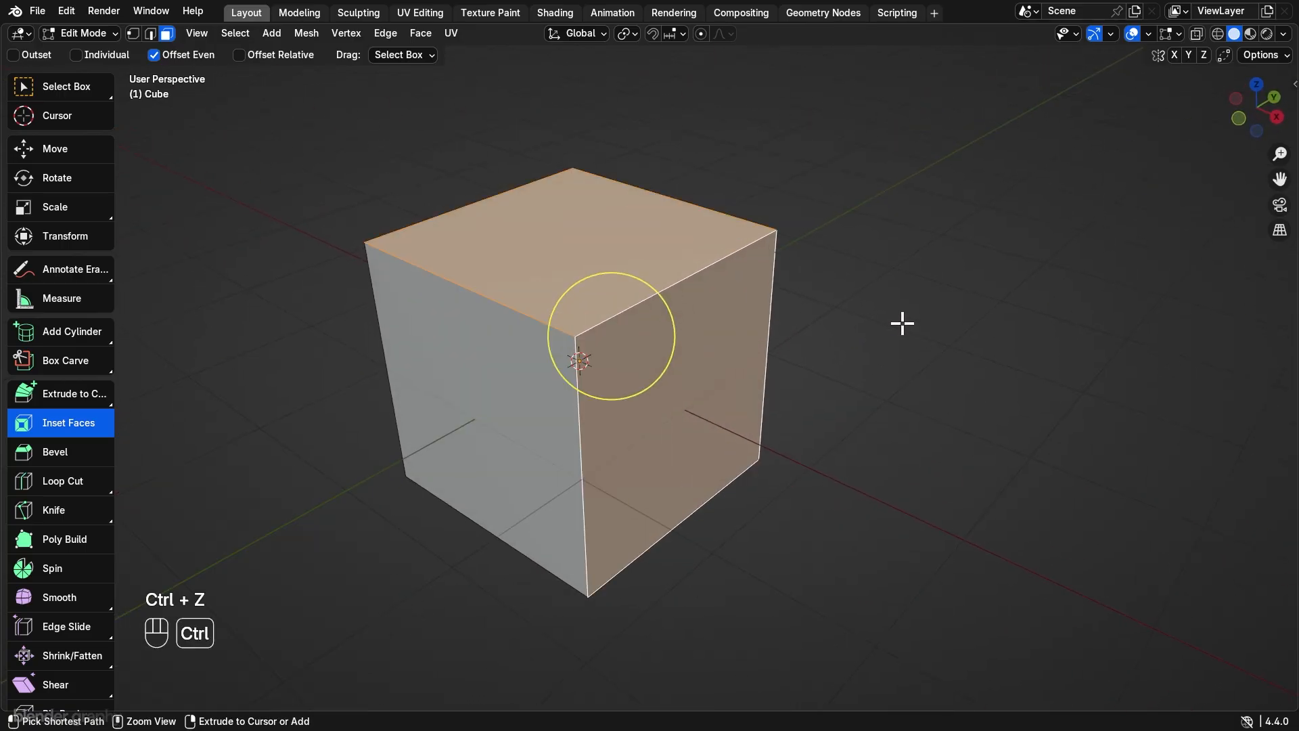
key("ctrl+z")
middle_click_drag(902, 323, 865, 425)
key("ctrl+z")
key("ctrl+z")
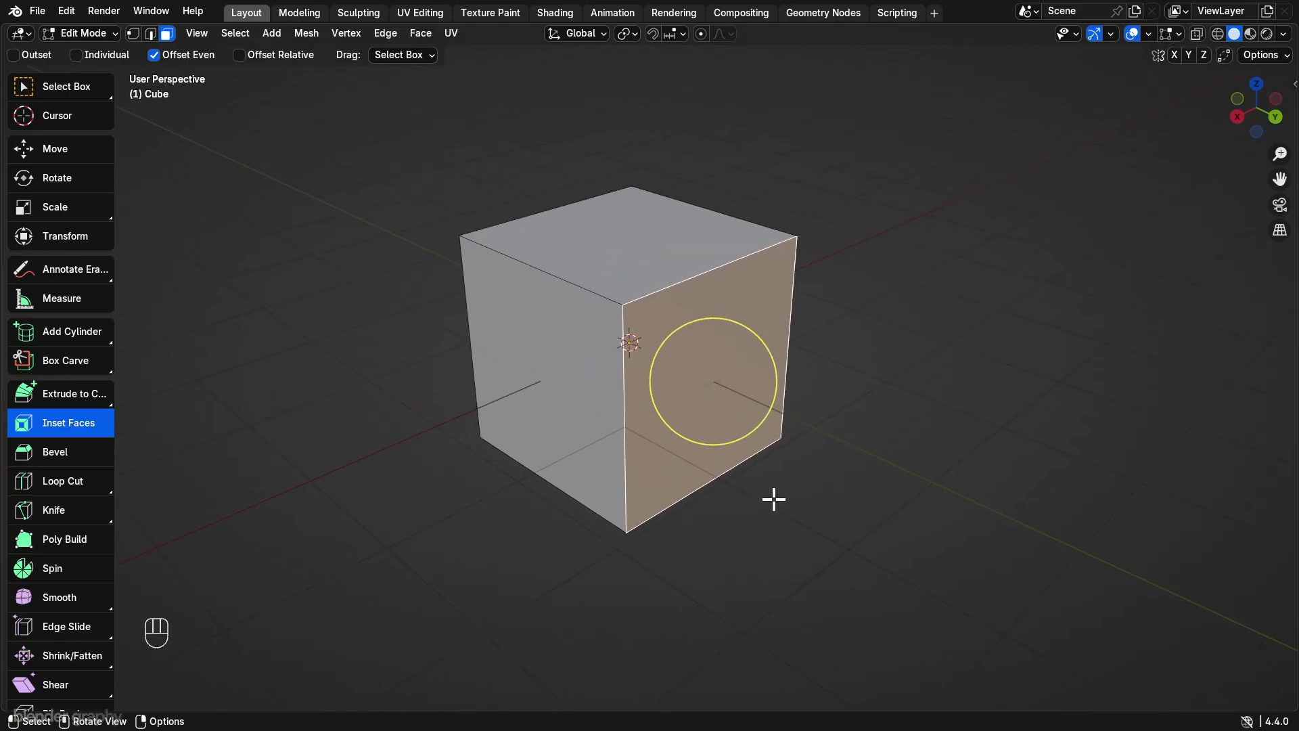
Step: Bevel the top face's edges with a width of 0.491 m, 9 segments and a profile shape of 0.120
left_click(75, 458)
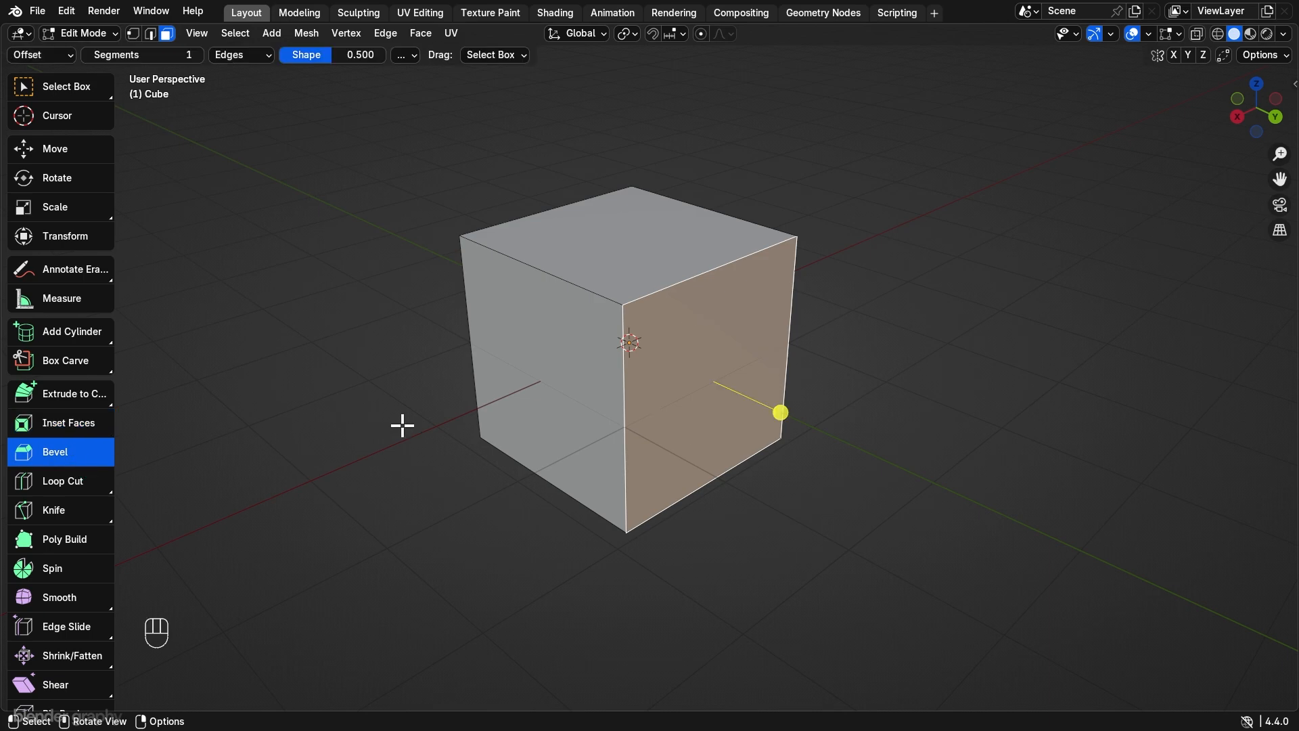
left_click(635, 258)
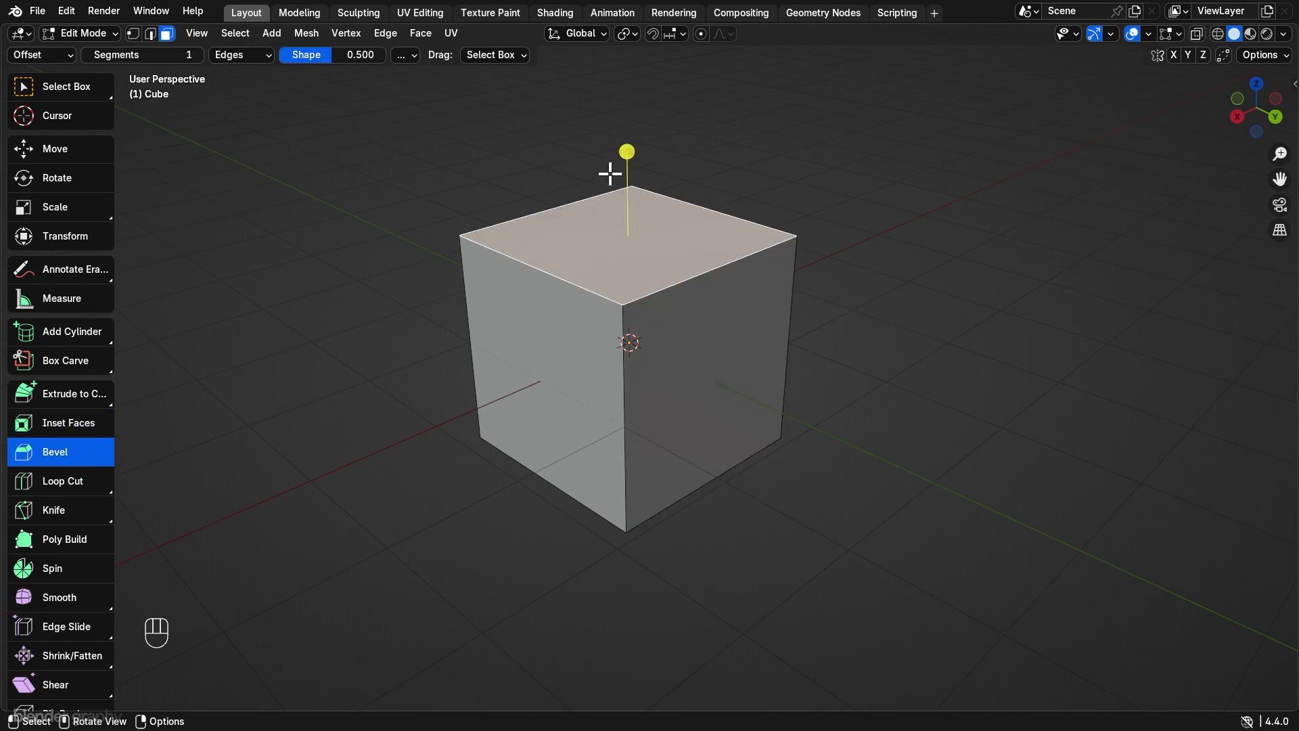
left_click_drag(628, 149, 637, 80)
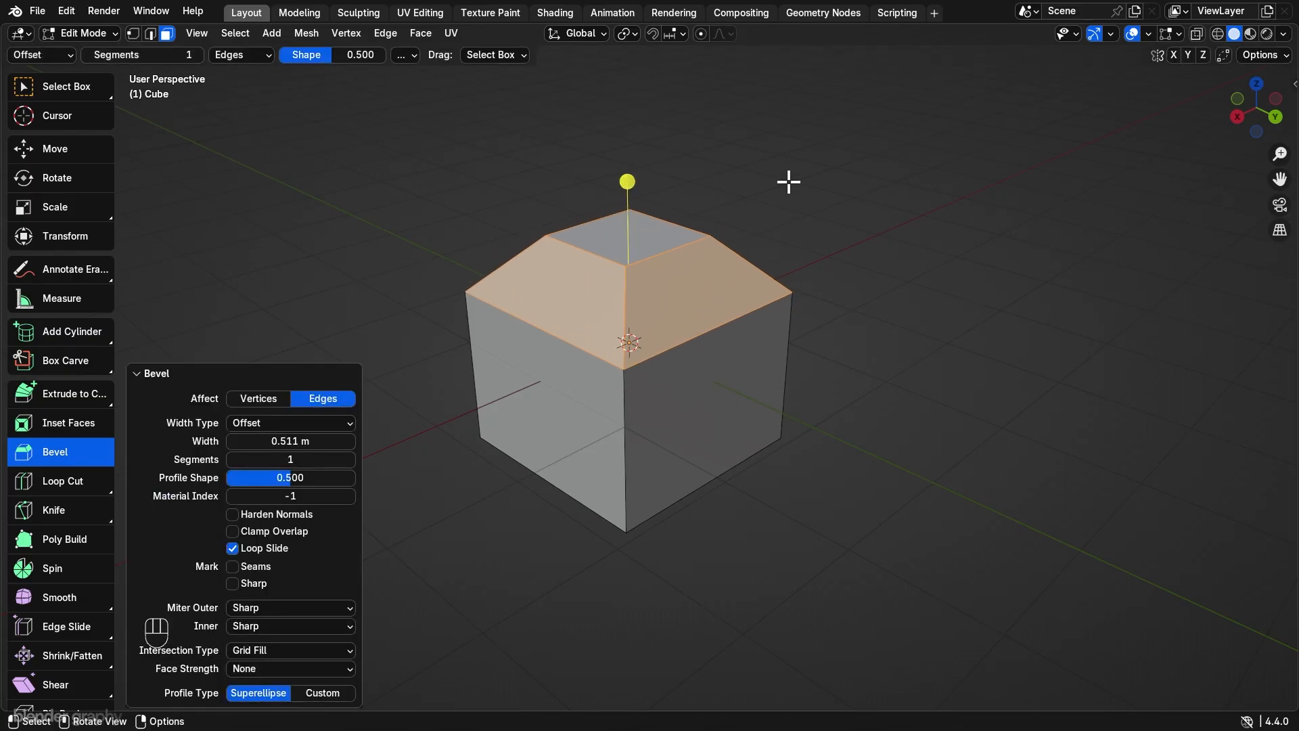
mouse_move(290, 441)
left_mouse_down()
mouse_move(352, 440)
mouse_move(284, 441)
left_mouse_up()
left_click_drag(290, 458, 243, 477)
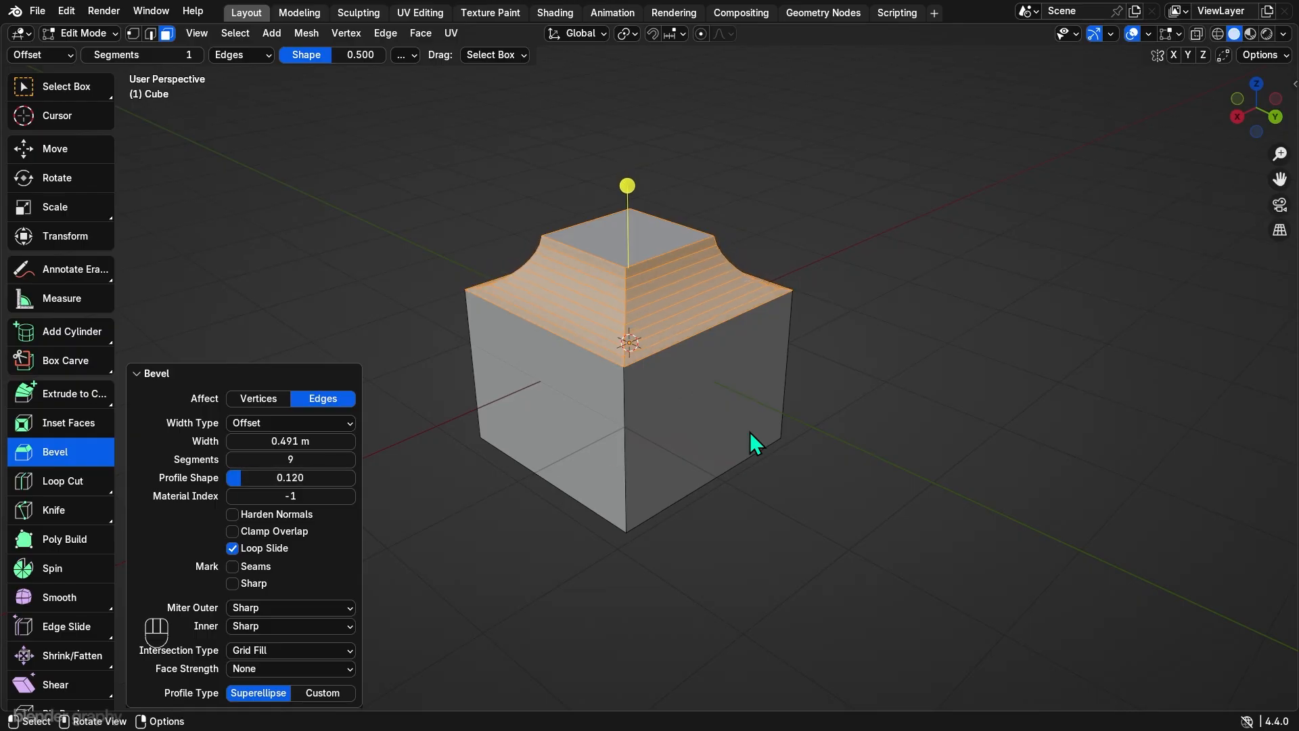
Step: Undo the bevel on the cube's top face
left_click(896, 418)
key("ctrl+z")
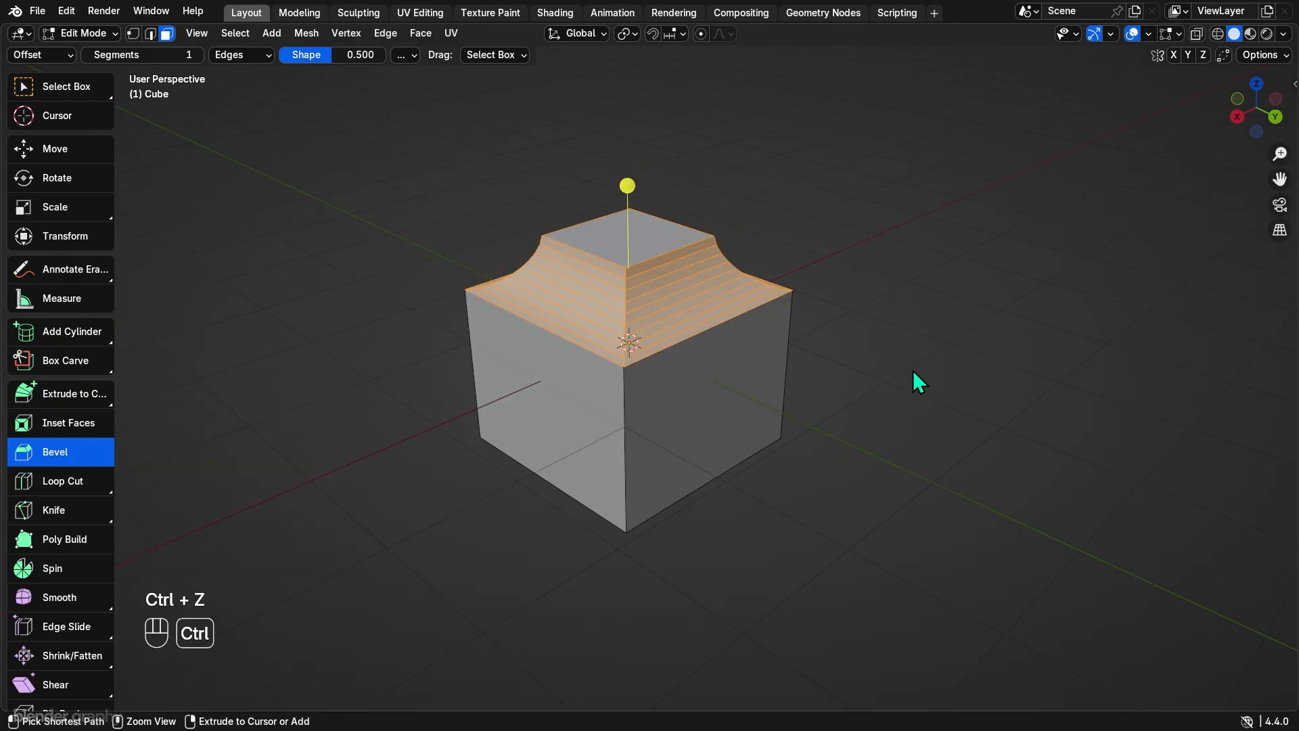
key("ctrl+z")
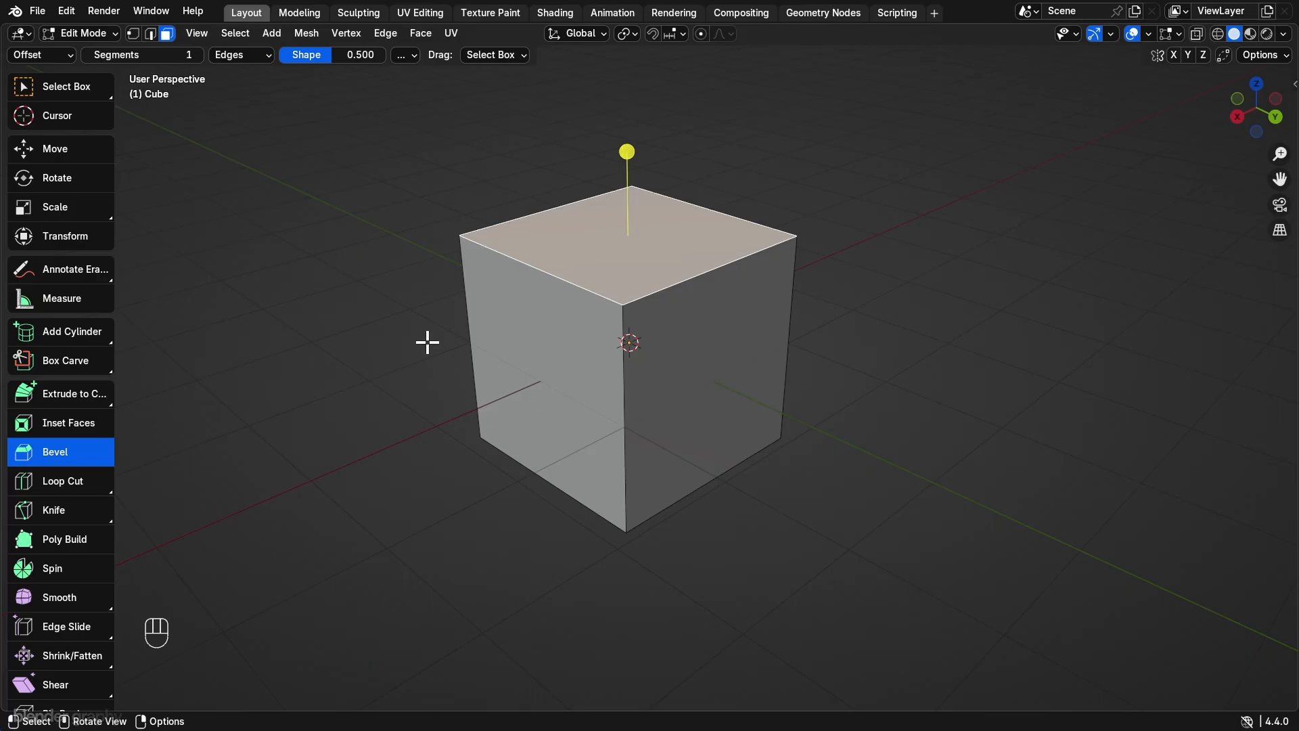
Step: Try a loop cut around the cube with 24 cuts and a smoothness of -0.450, and undo it
left_click(65, 482)
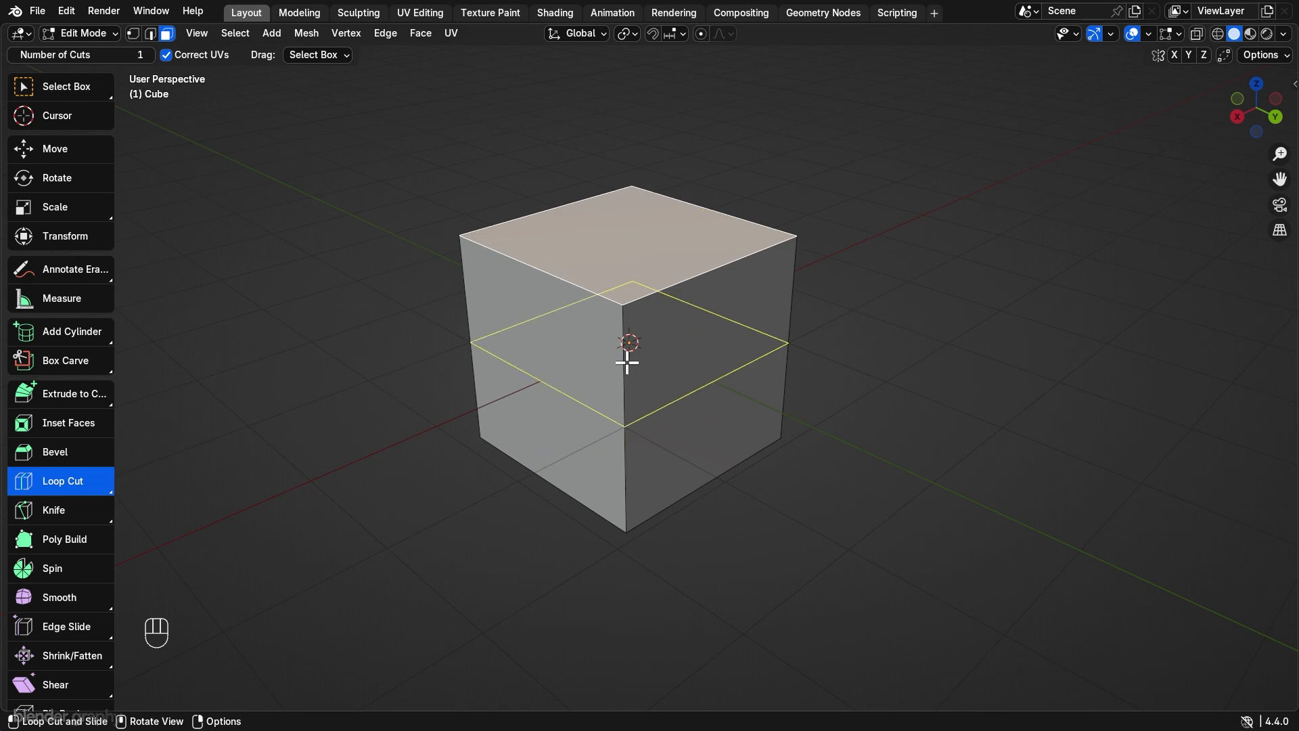
left_click(586, 292)
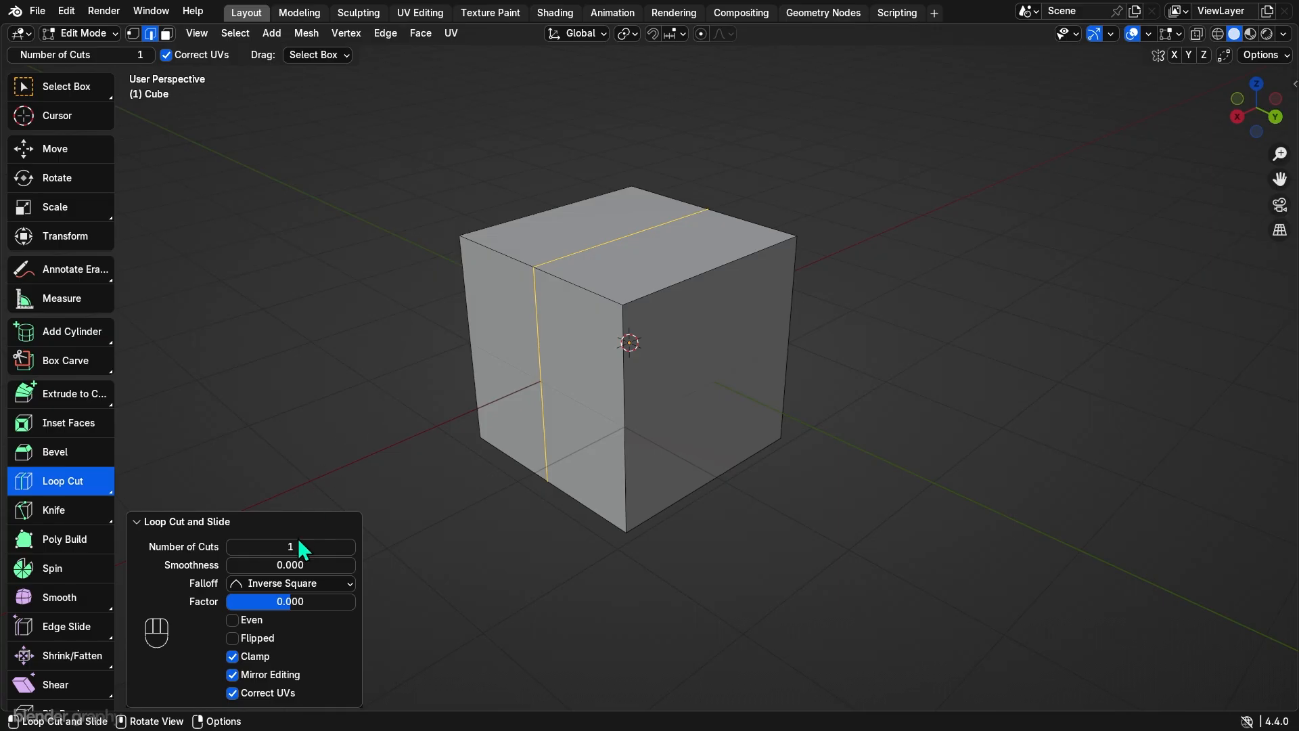
left_click_drag(298, 546, 413, 546)
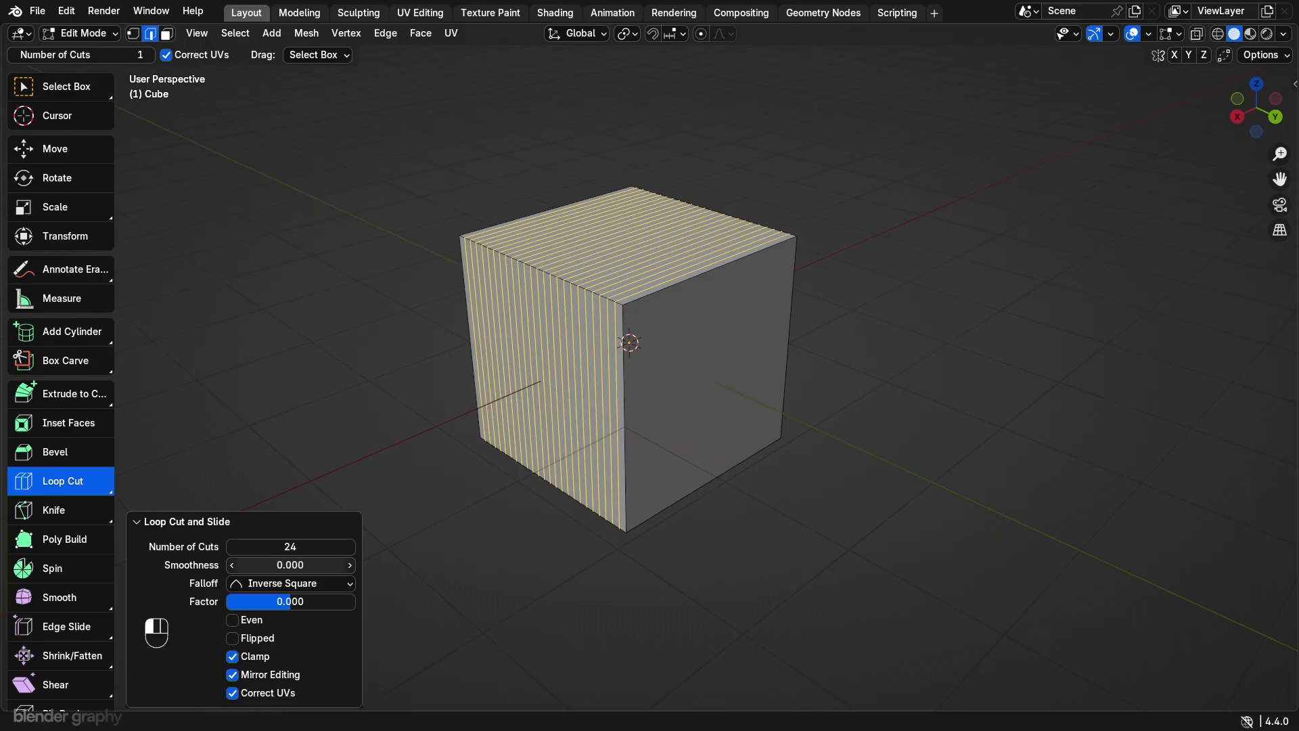
left_click_drag(290, 564, 264, 565)
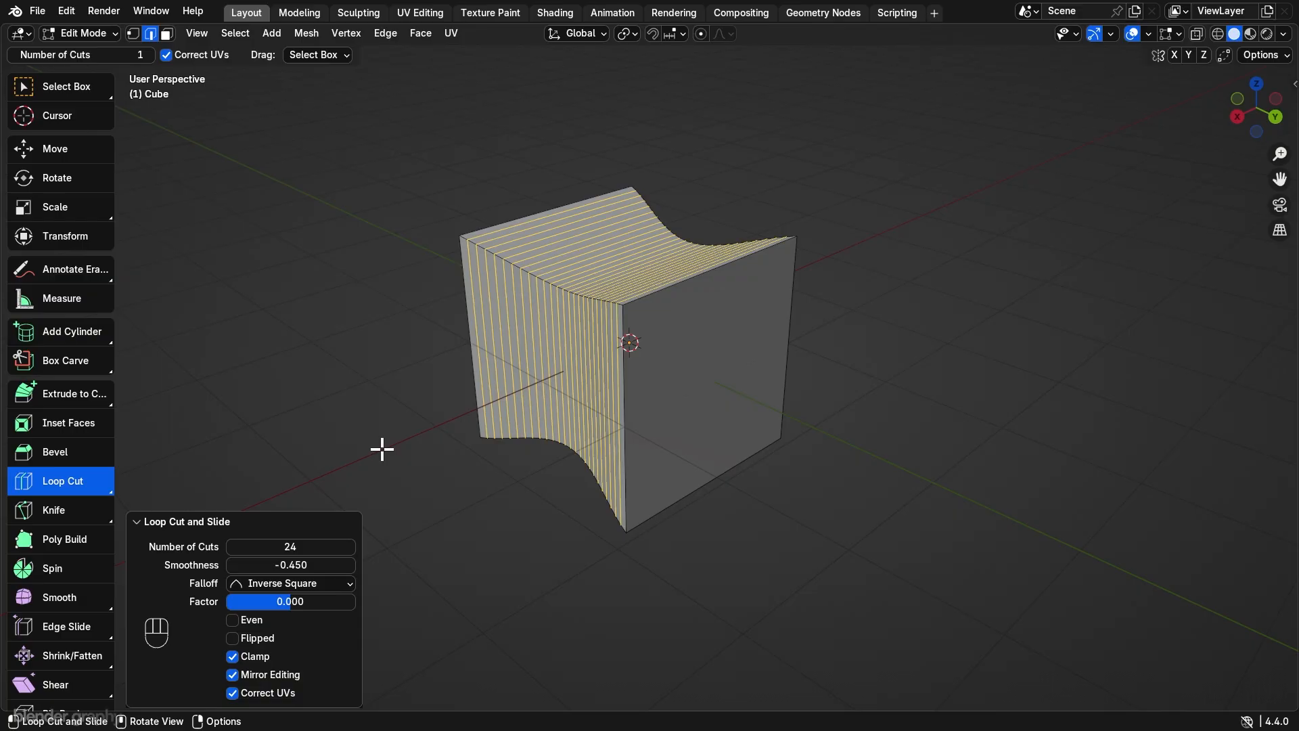
key("ctrl+z")
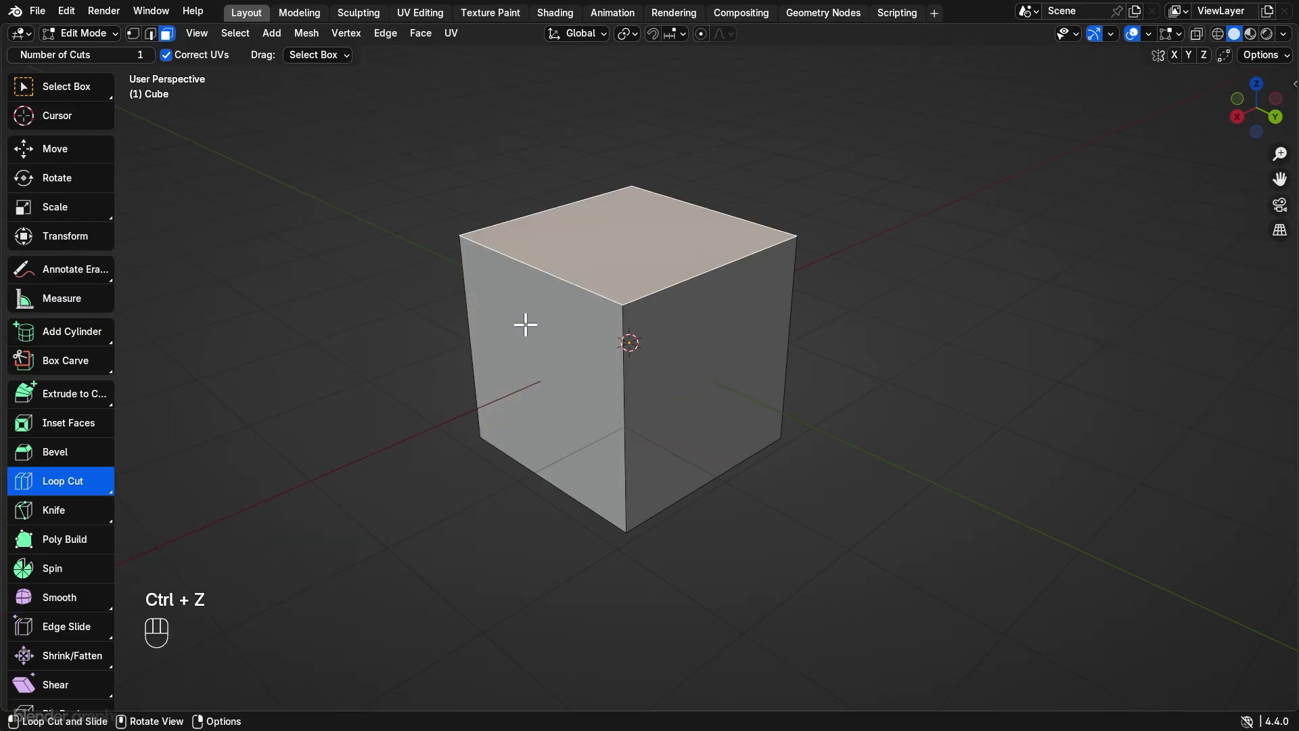
Step: Add one centred loop cut around the cube and offset edge loops on both its sides by a factor of about 0.207
left_click(555, 279)
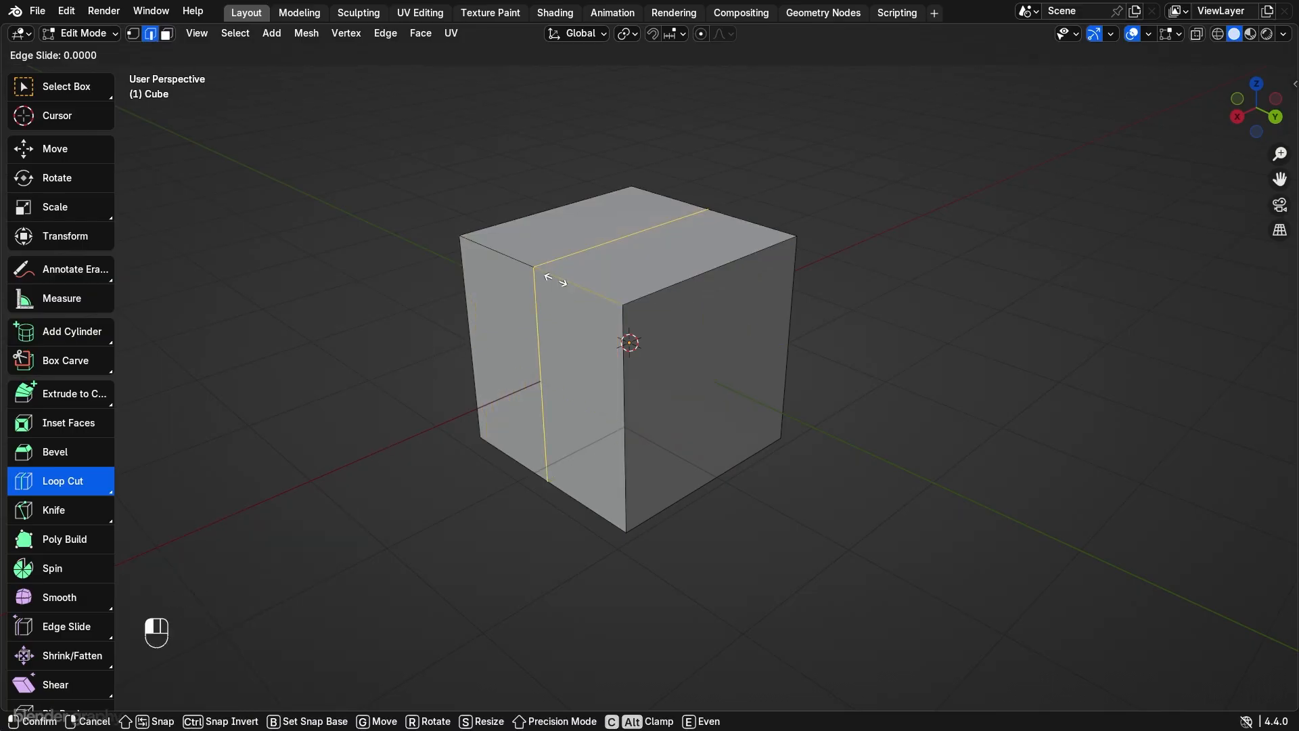
left_click(80, 488)
left_click(76, 556)
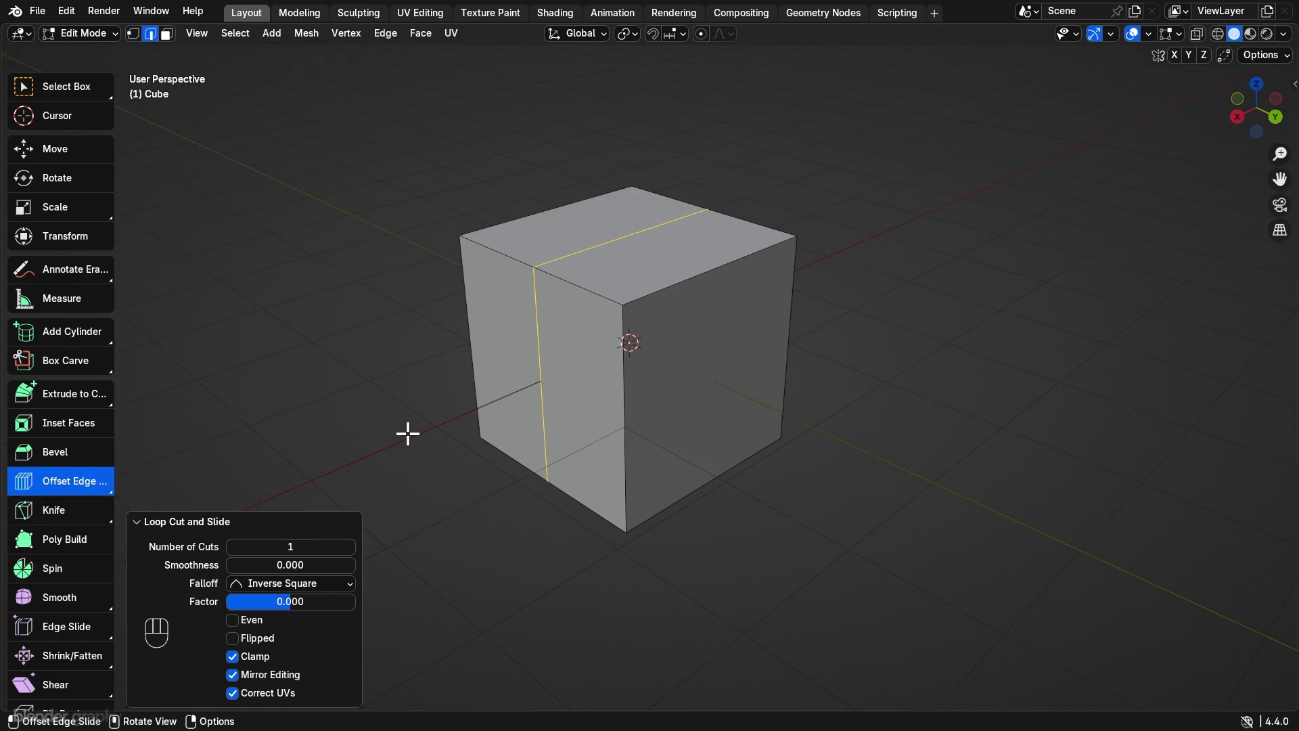
mouse_move(539, 318)
left_mouse_down()
mouse_move(561, 327)
mouse_move(545, 320)
left_mouse_up()
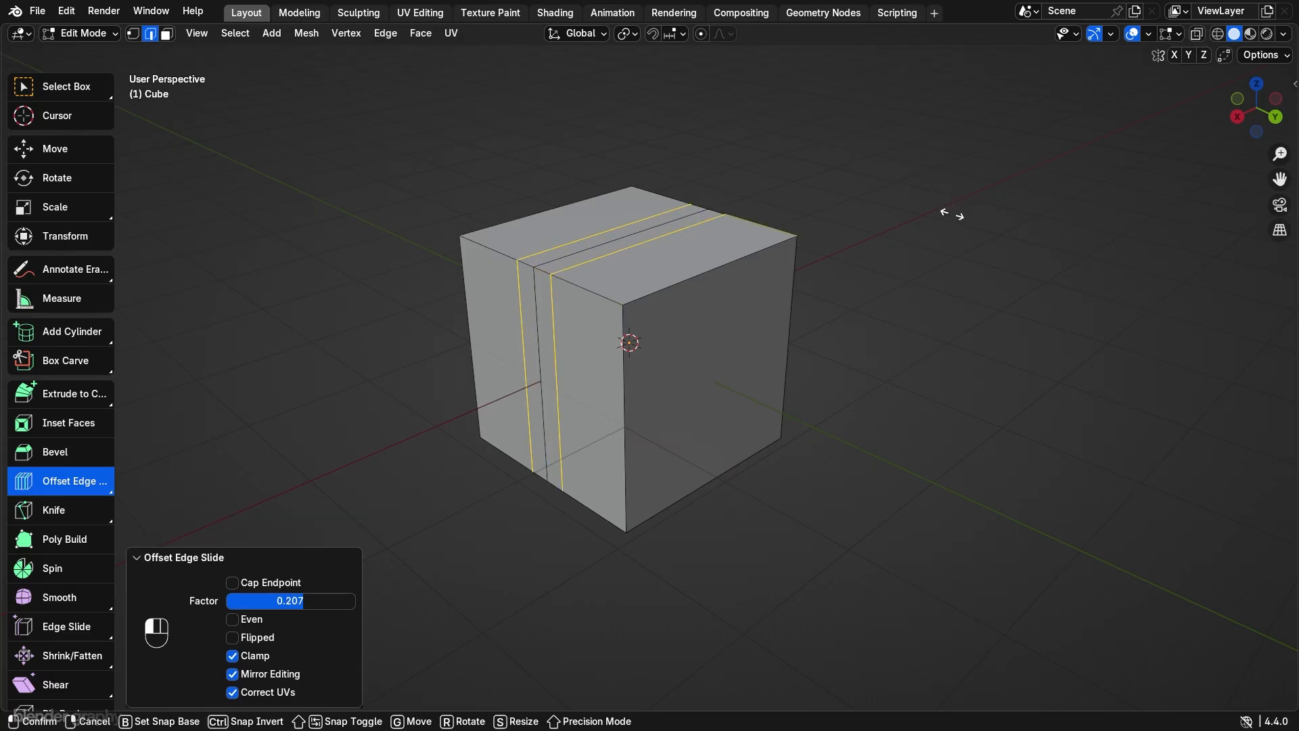
Step: Undo the offset edge loops and the centred loop cut
key("ctrl+z")
key("ctrl+z")
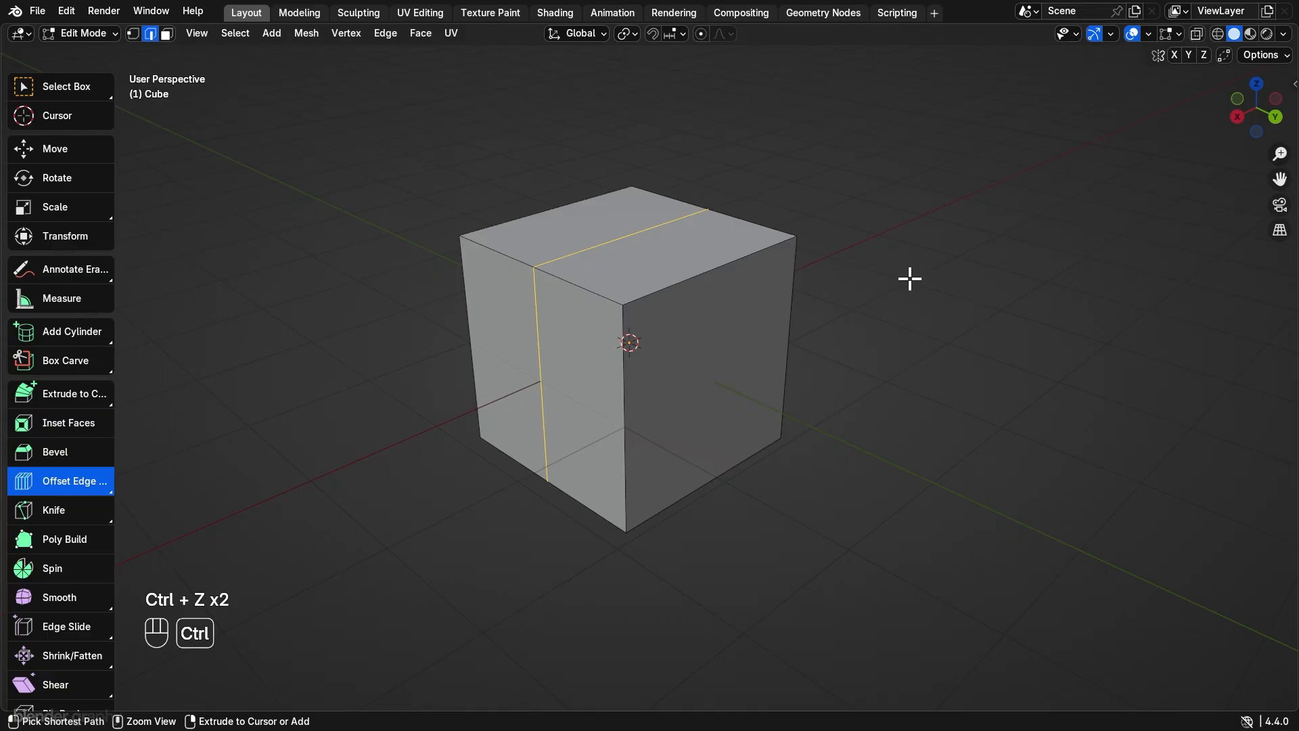
key("ctrl+z")
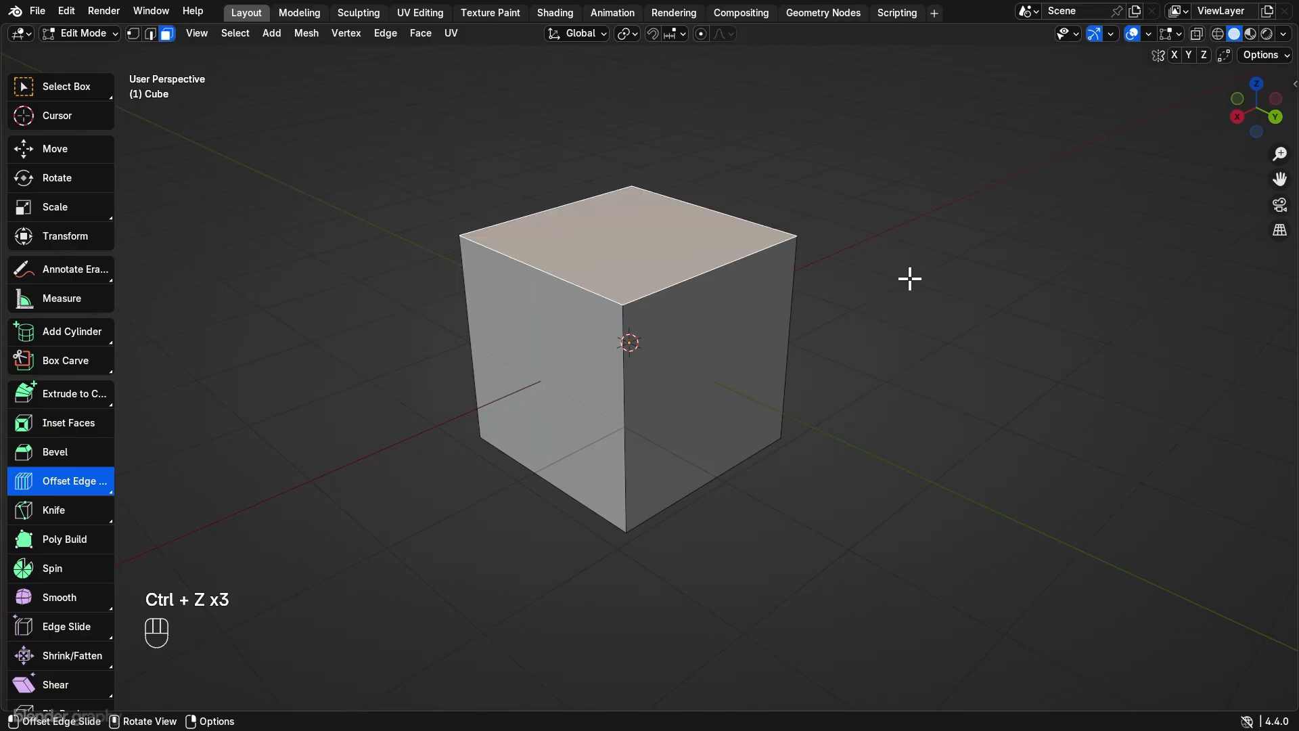
Step: Cut a zigzag Knife line across the cube's +X and +Y side faces, down to the bottom edge and over the top face
left_click(58, 513)
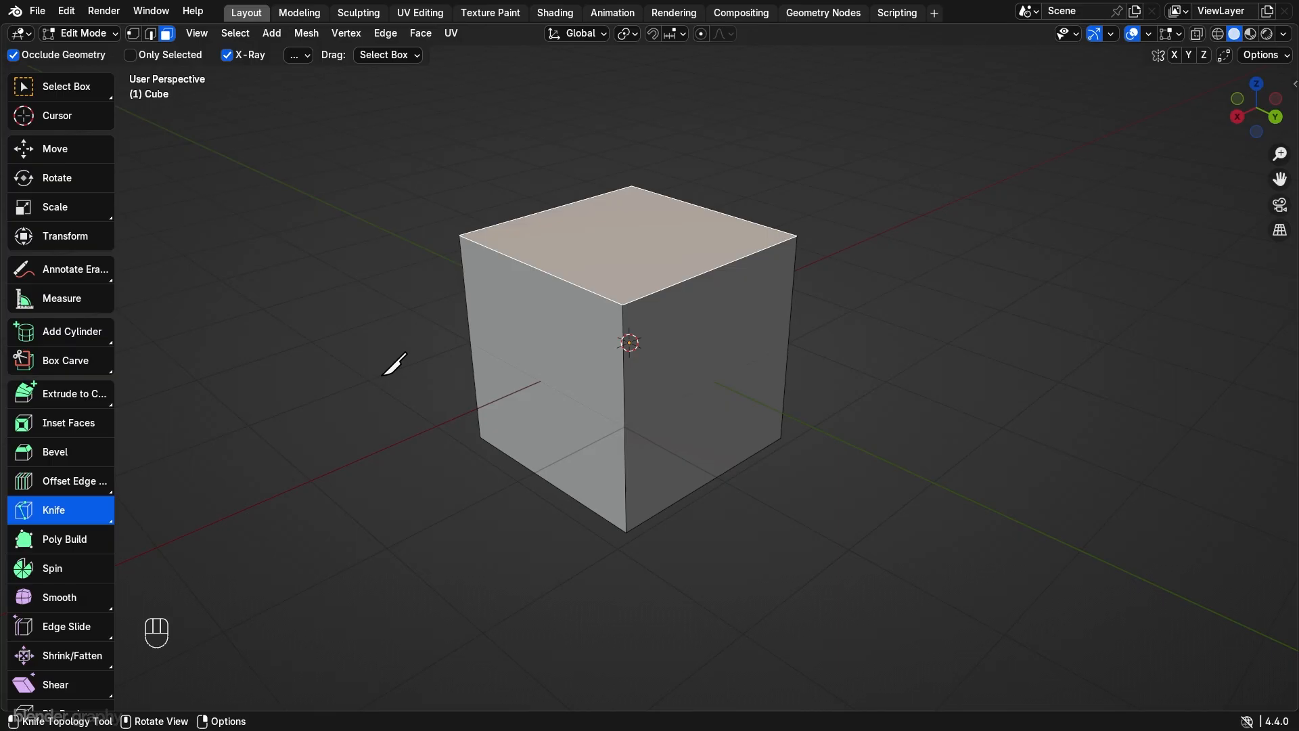
left_click(471, 347)
left_click(623, 370)
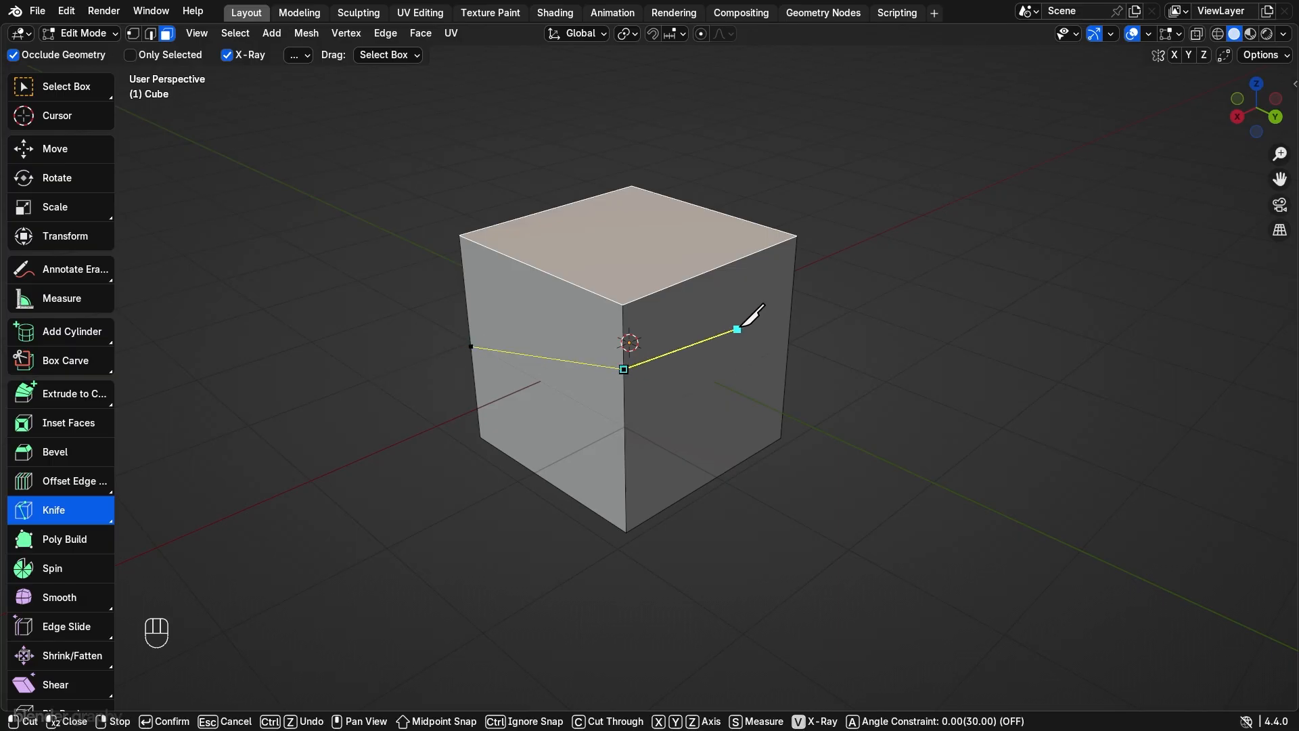
left_click(792, 294)
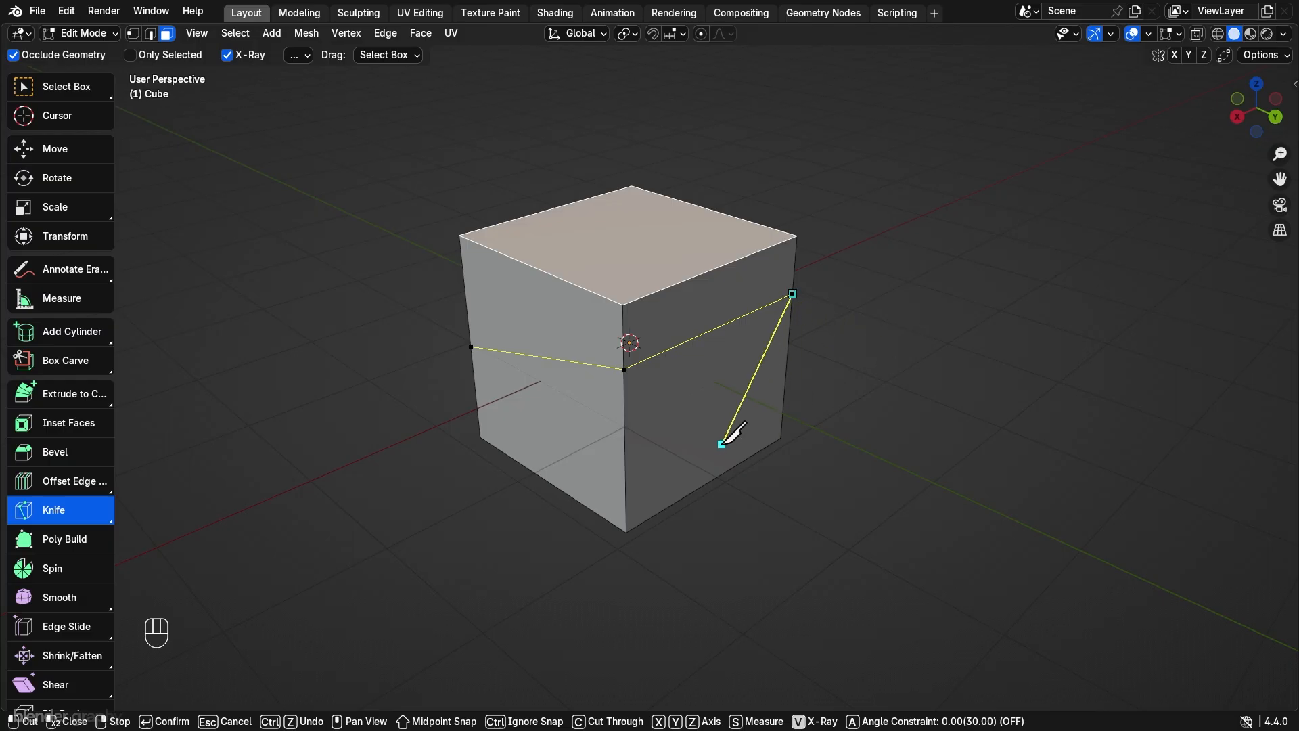
left_click(678, 501)
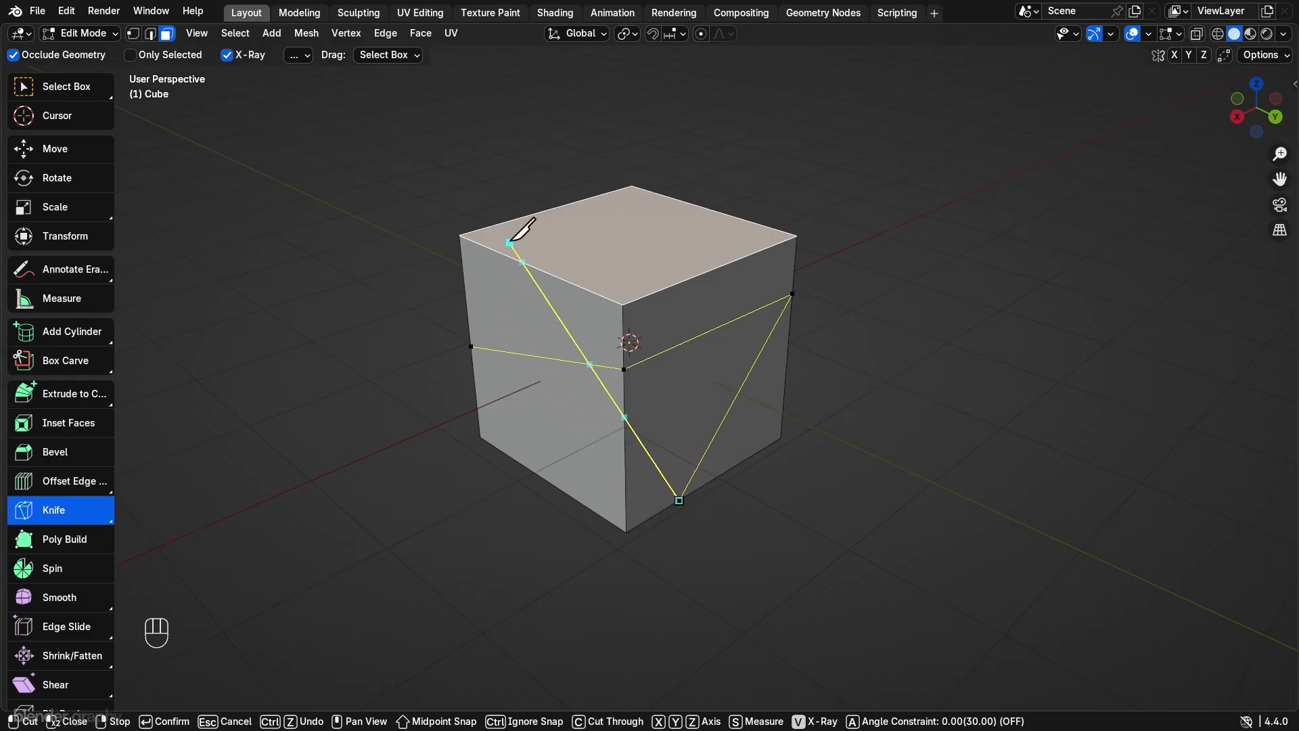
left_click(510, 212)
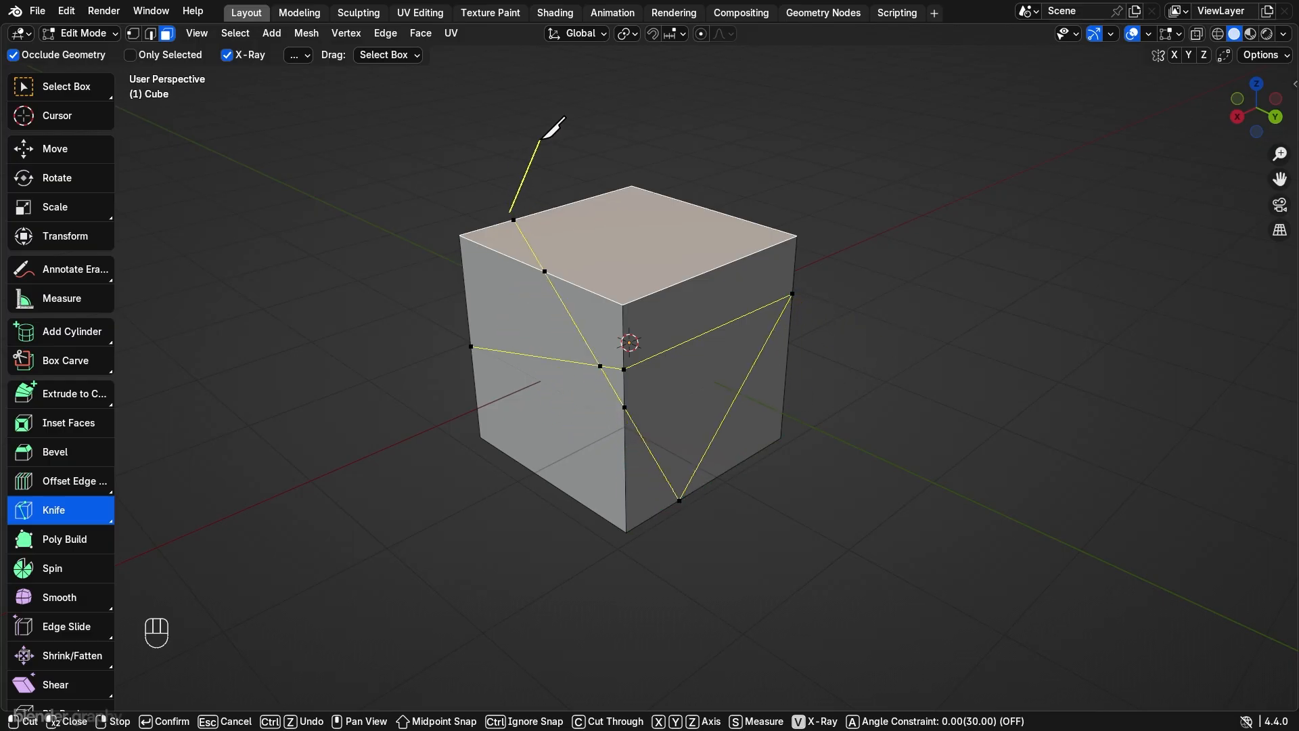
key("space")
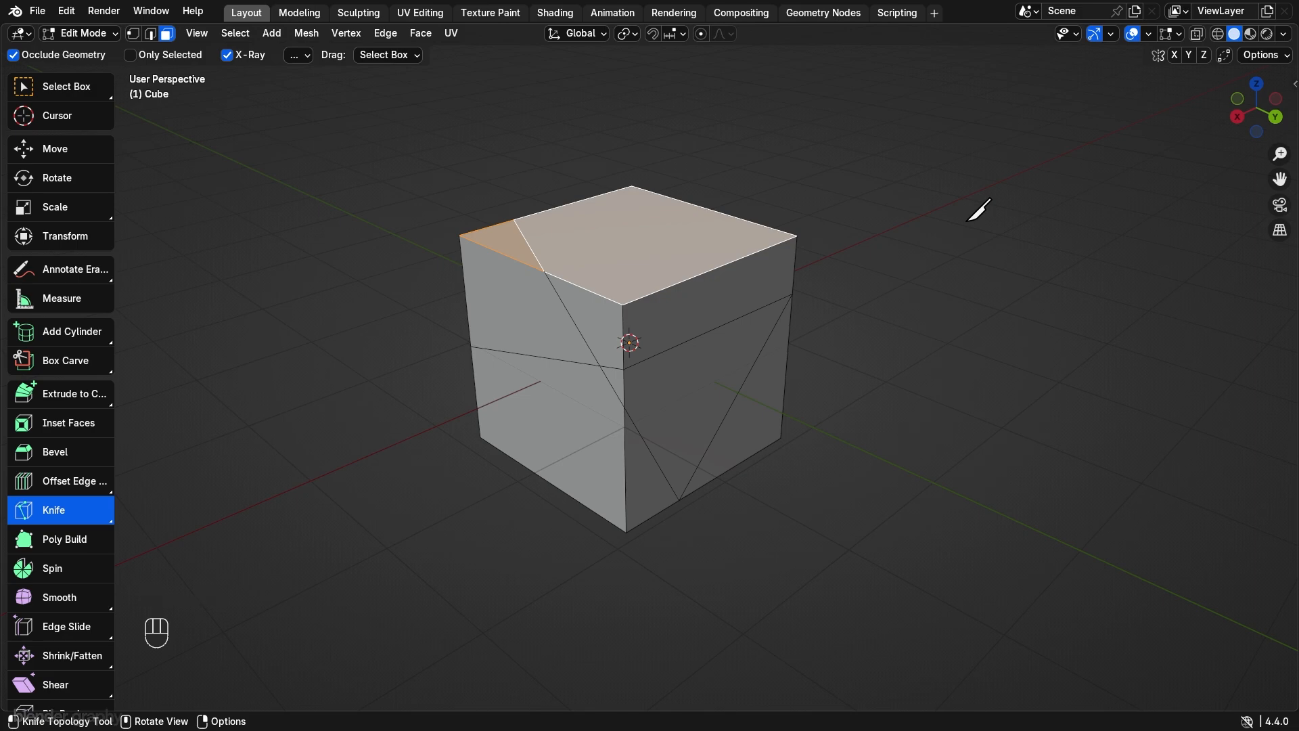
Step: Try a straight Knife cut across both visible side faces from outside the cube, and undo both knife cuts
left_click(371, 396)
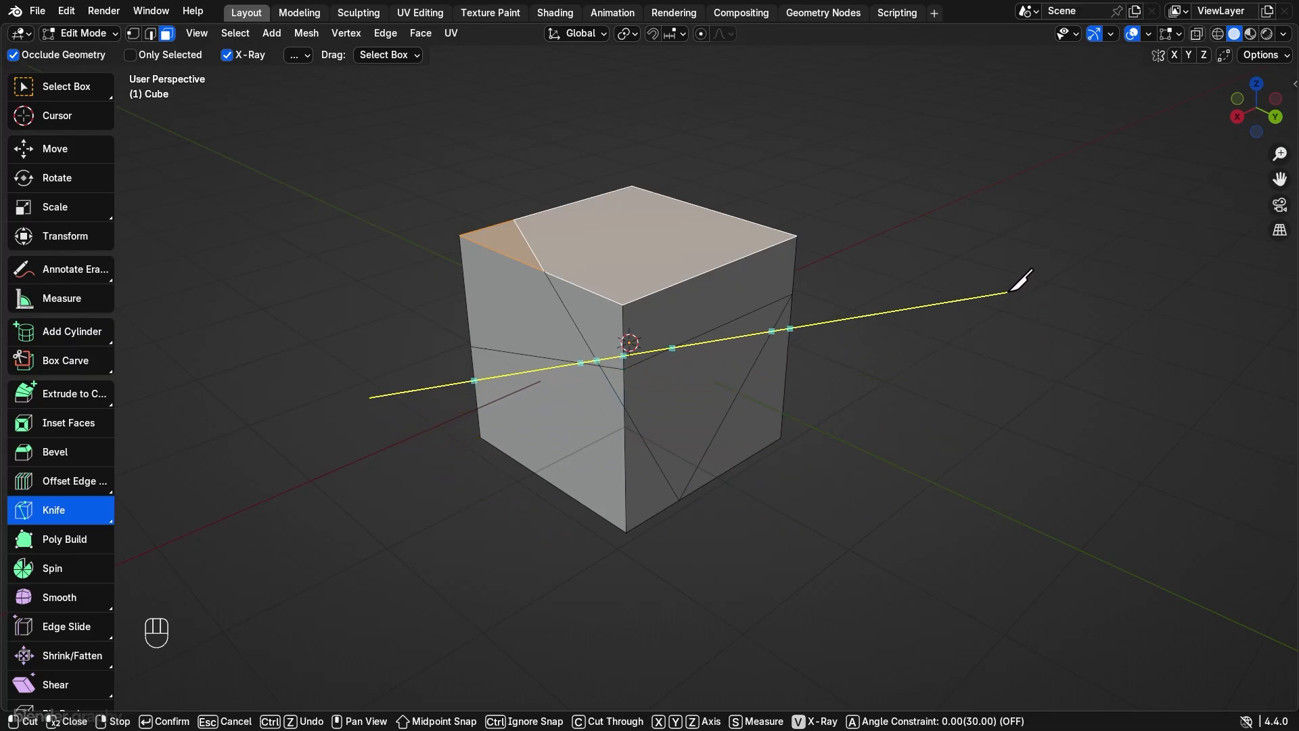
left_click(997, 266)
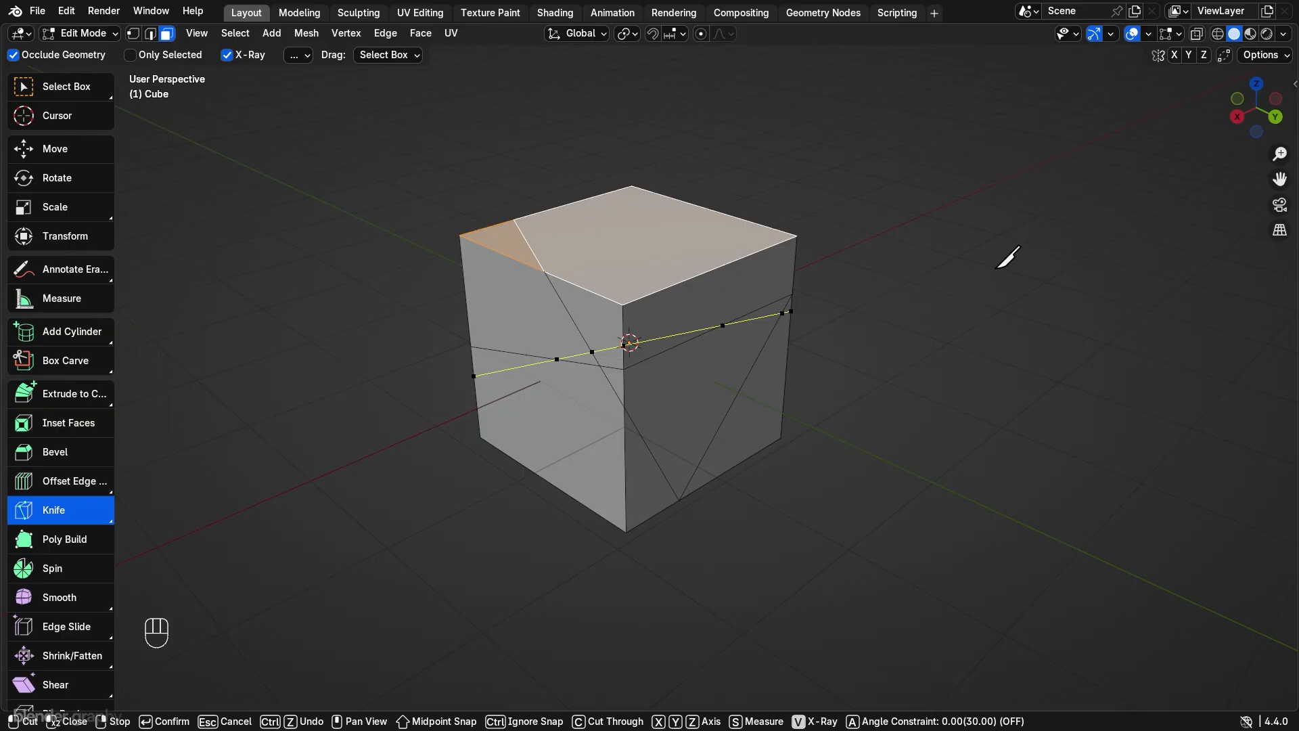
key("space")
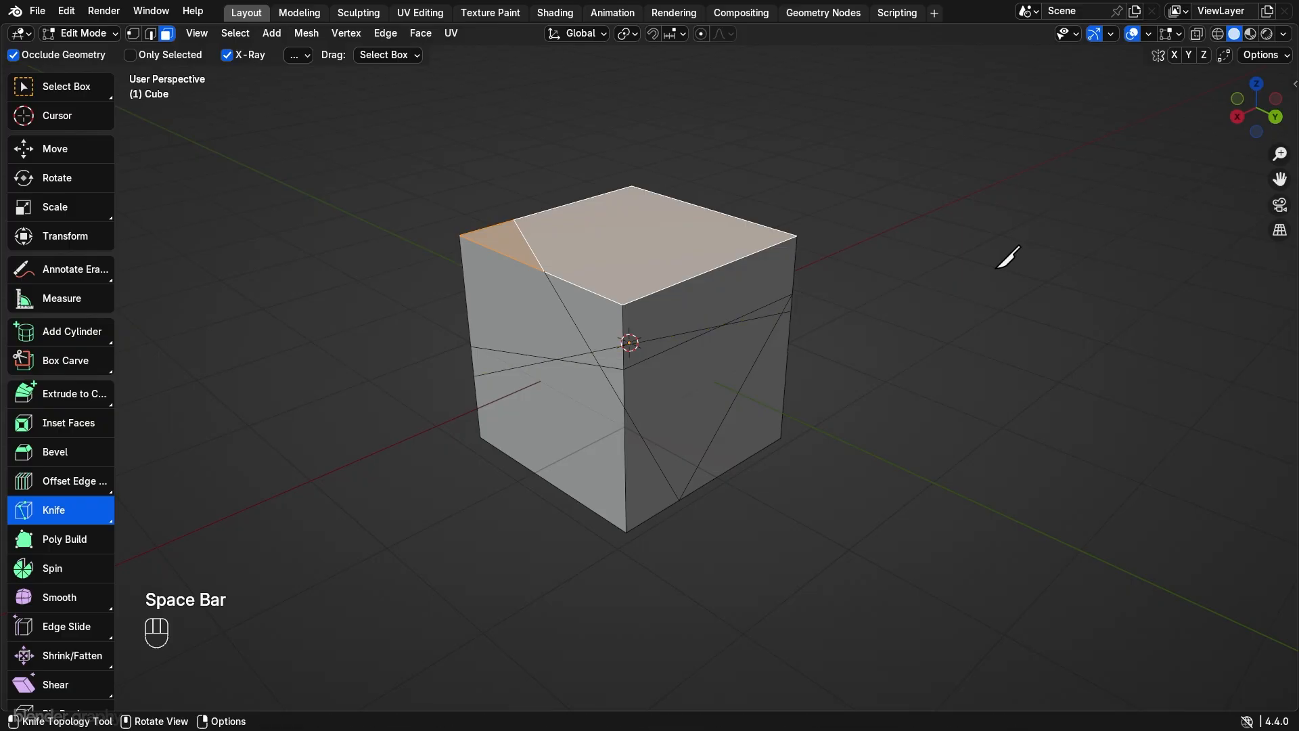
key("ctrl+z")
key("ctrl+z")
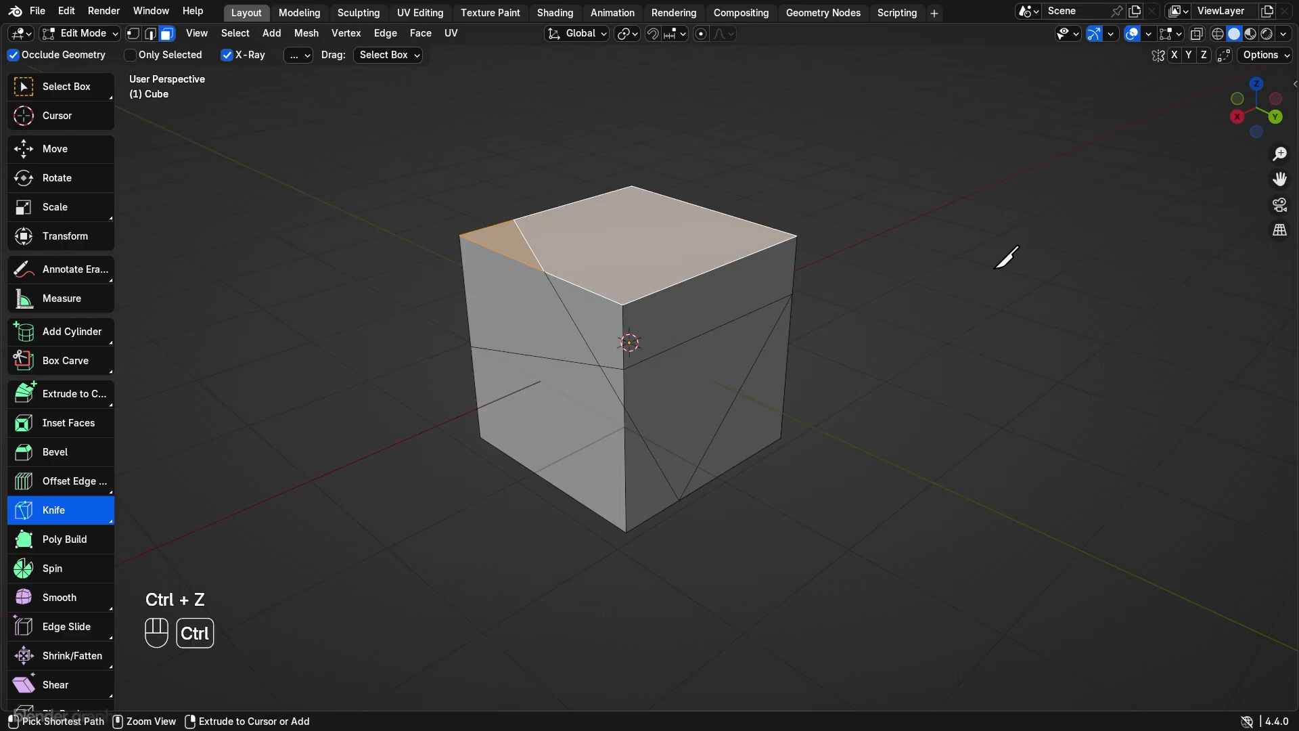
Step: Try bisecting the whole cube with a slanted plane, shift its plane point to about -0.509, -0.994, 1.44 m, and undo it
key("a")
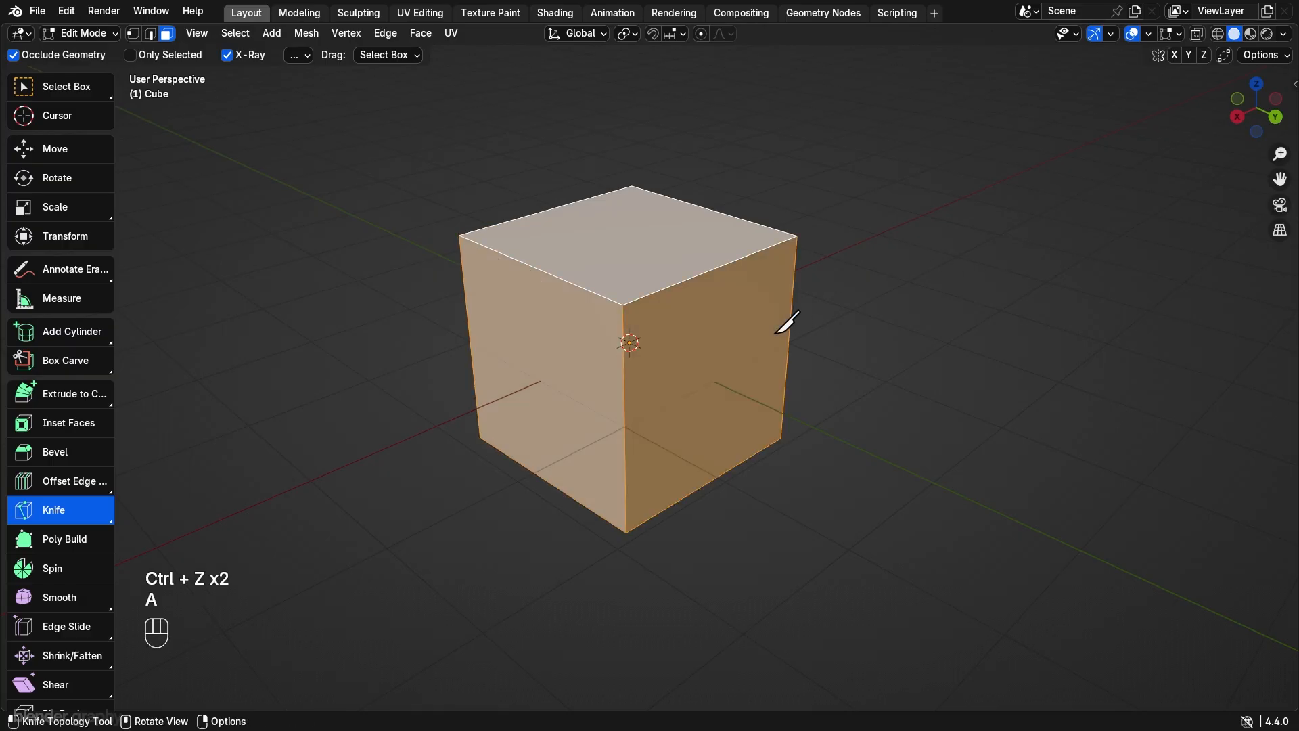
left_click_drag(76, 514, 66, 588)
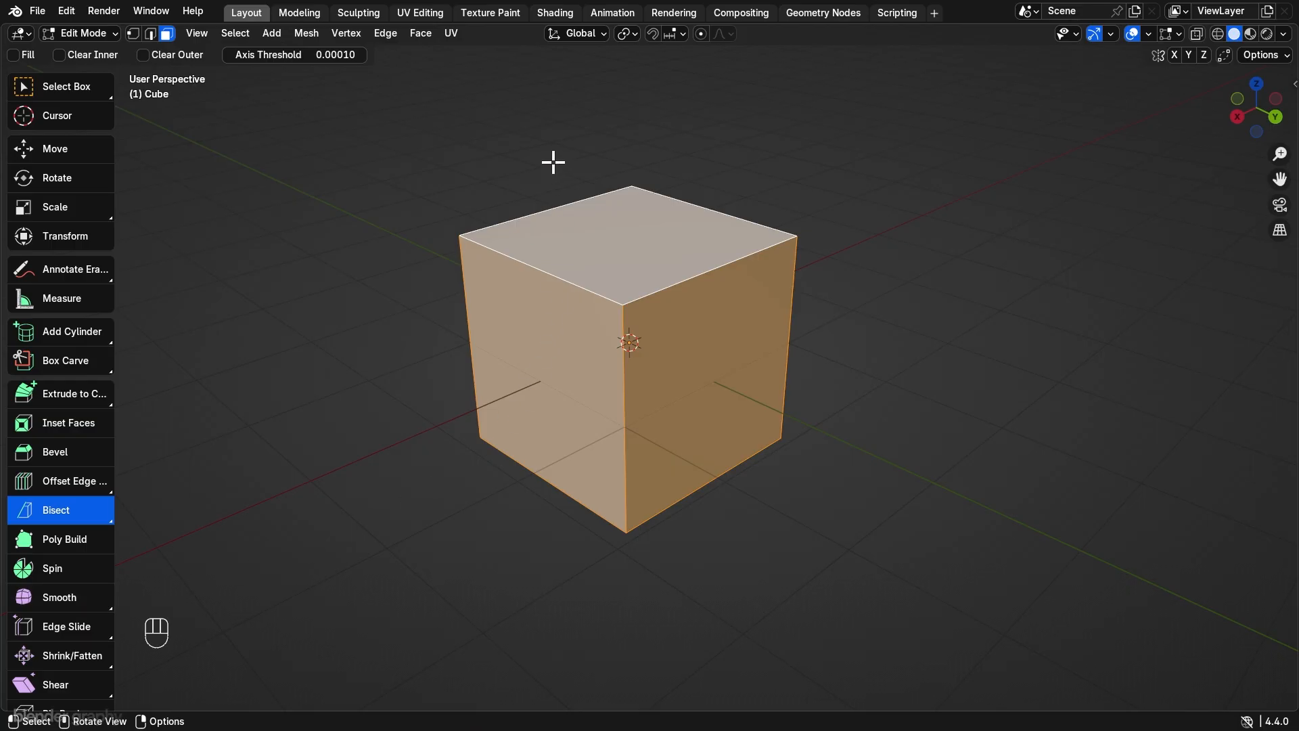
left_click_drag(554, 162, 604, 327)
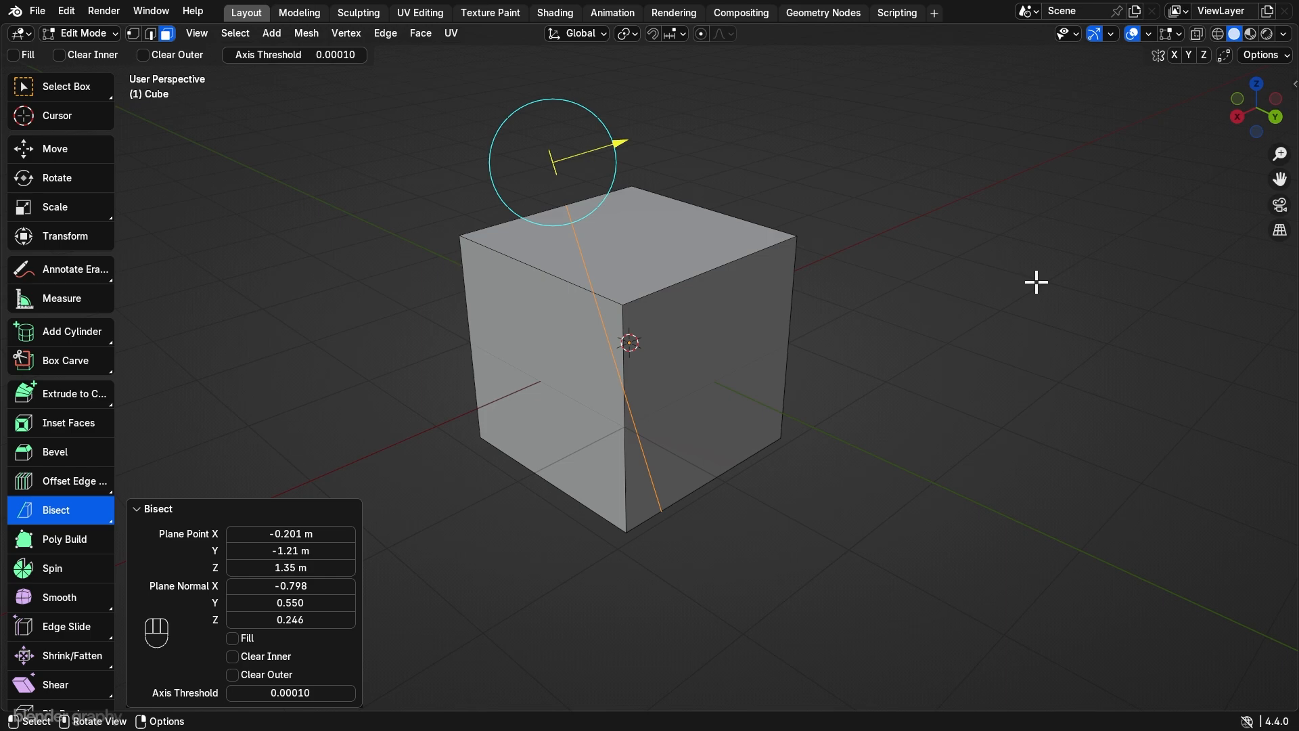
left_click_drag(621, 143, 669, 158)
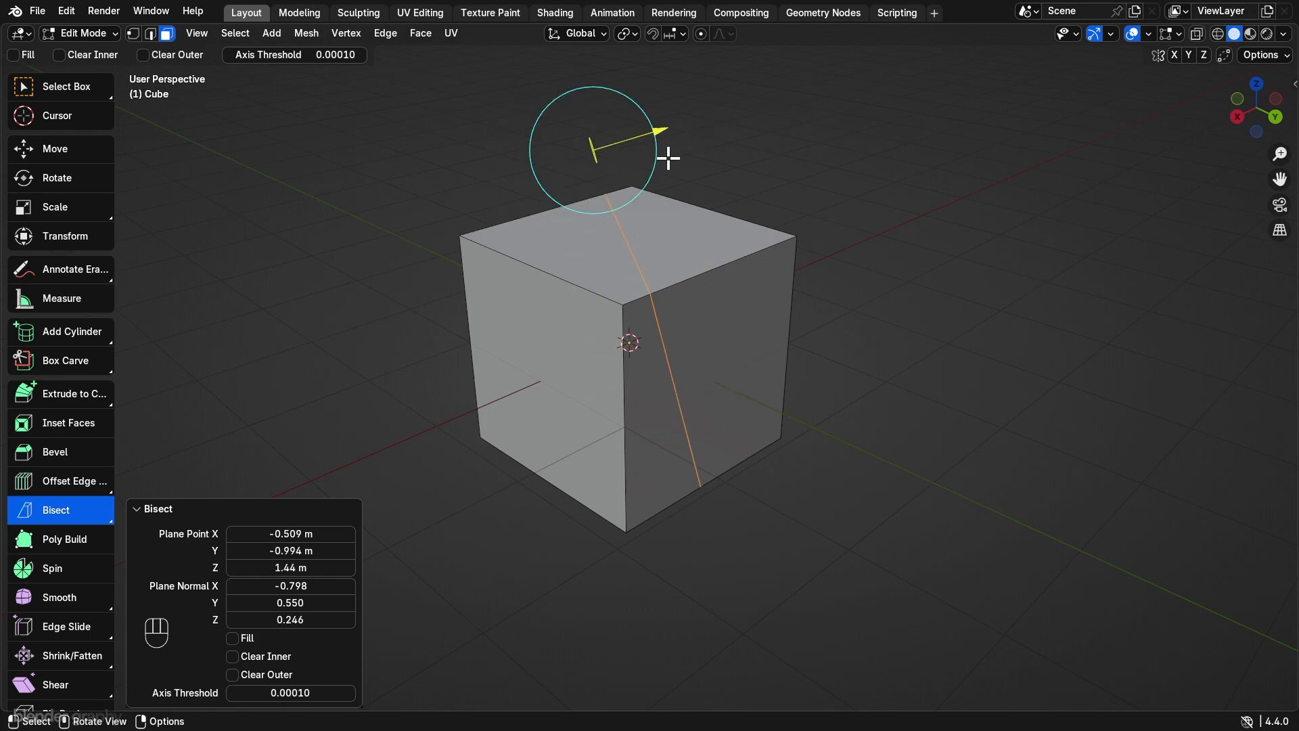
left_click(948, 321)
mouse_move(992, 366)
middle_mouse_down()
mouse_move(855, 385)
mouse_move(601, 322)
mouse_move(844, 372)
mouse_move(911, 336)
mouse_move(989, 368)
middle_mouse_up()
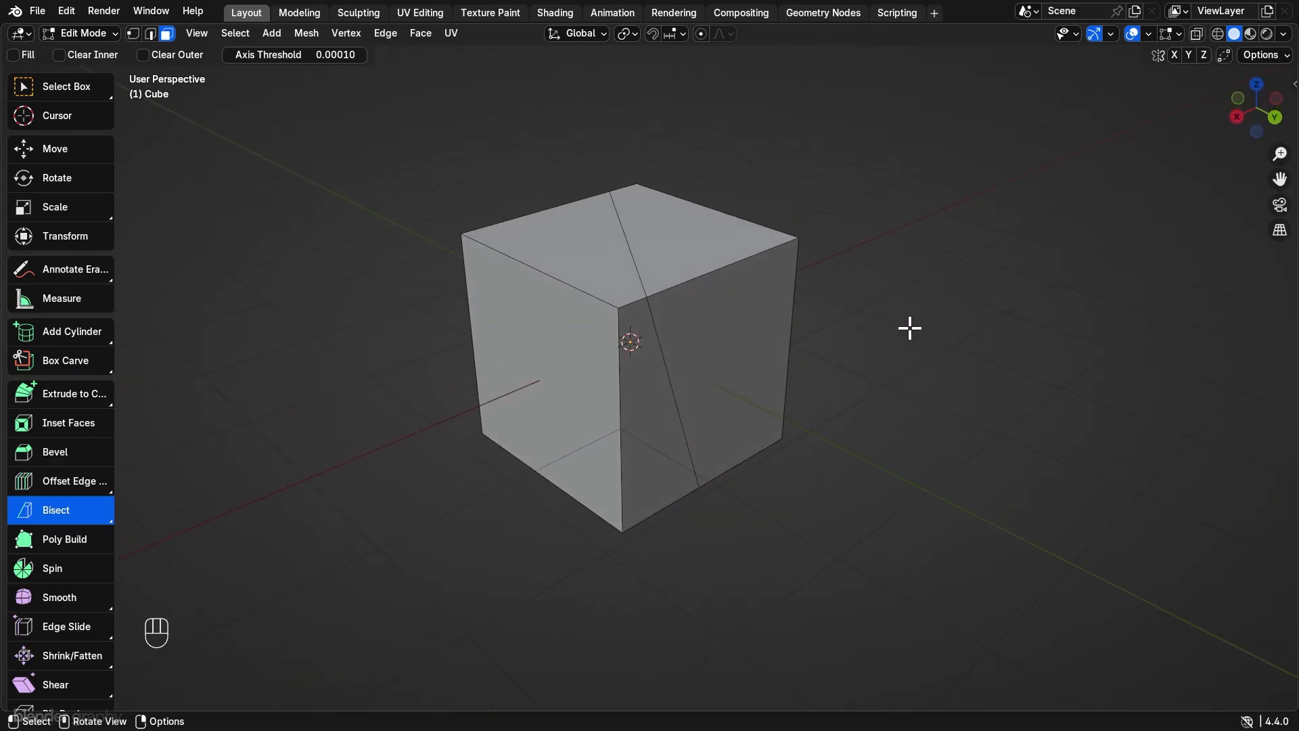
key("ctrl+z")
key("ctrl+z")
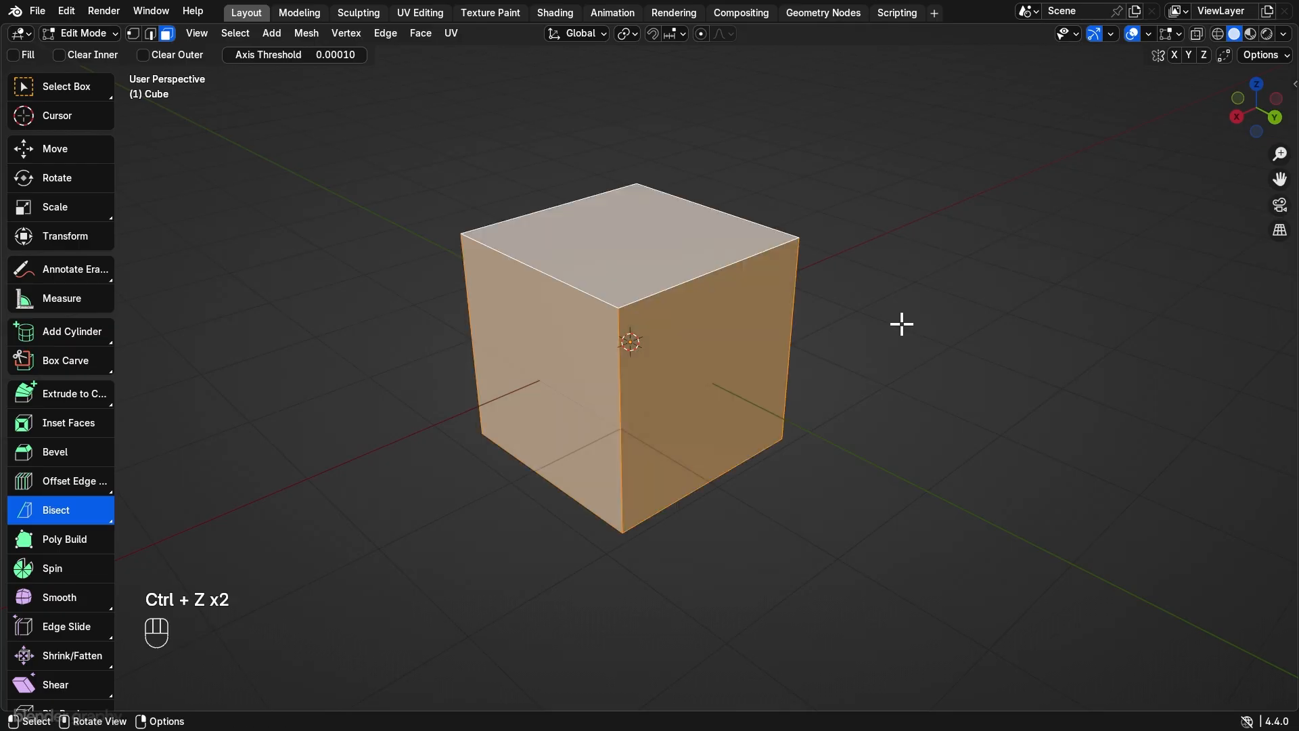
Step: Move the two top corner vertices of the cube's +X face with Poly Build in vertex select mode
left_click(72, 543)
left_click(220, 267)
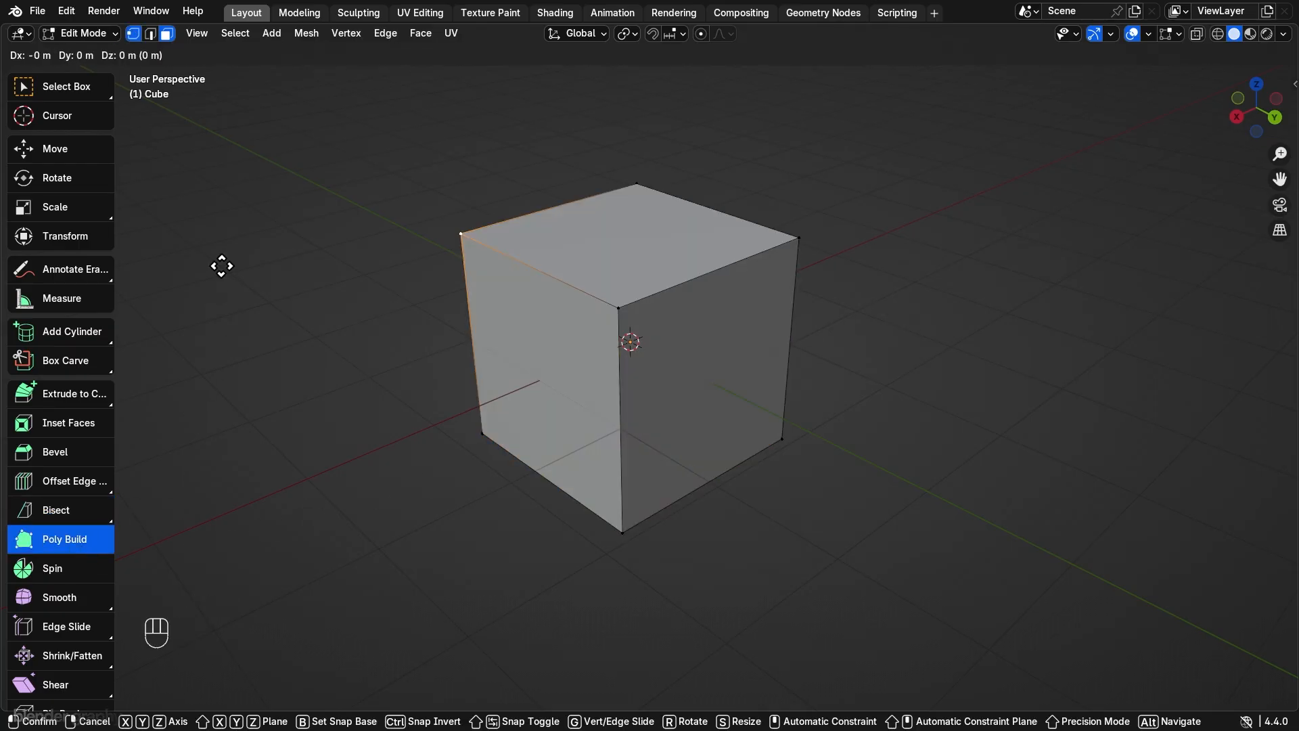
left_click(131, 32)
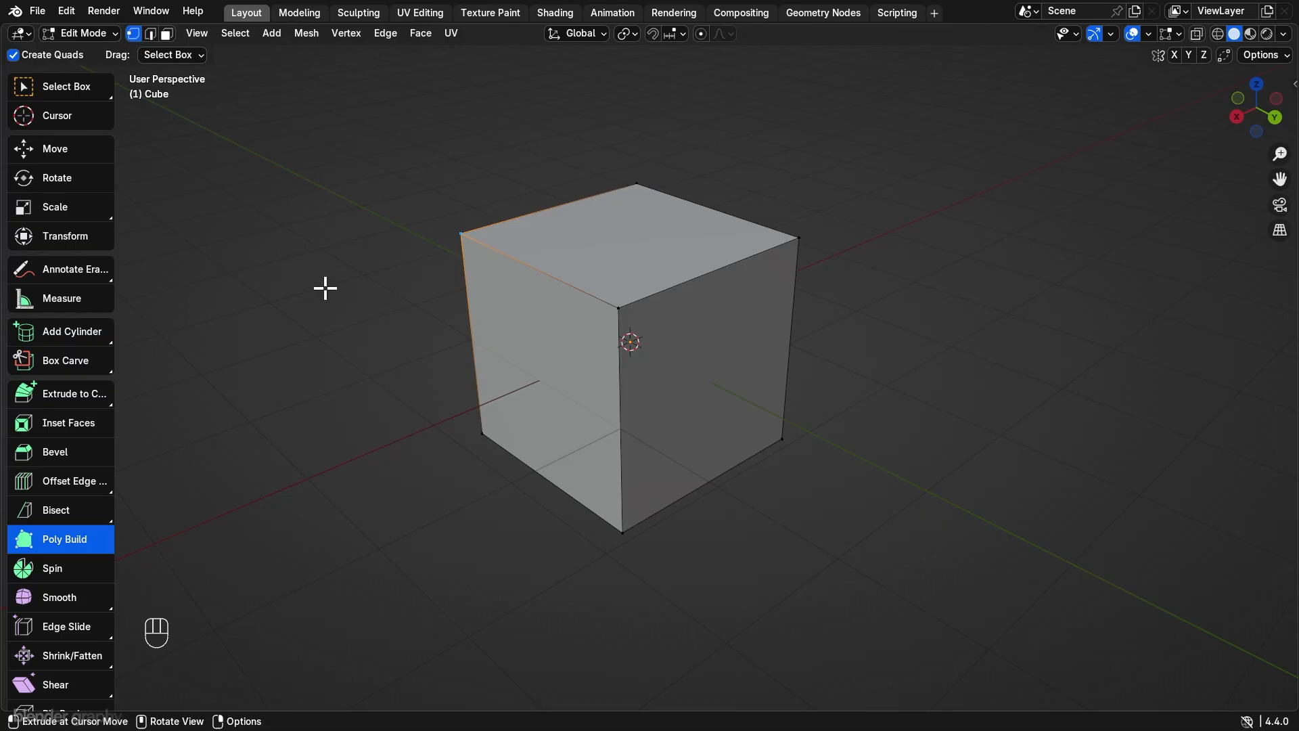
mouse_move(462, 235)
left_mouse_down()
mouse_move(427, 215)
mouse_move(448, 223)
left_mouse_up()
left_click_drag(618, 307, 590, 296)
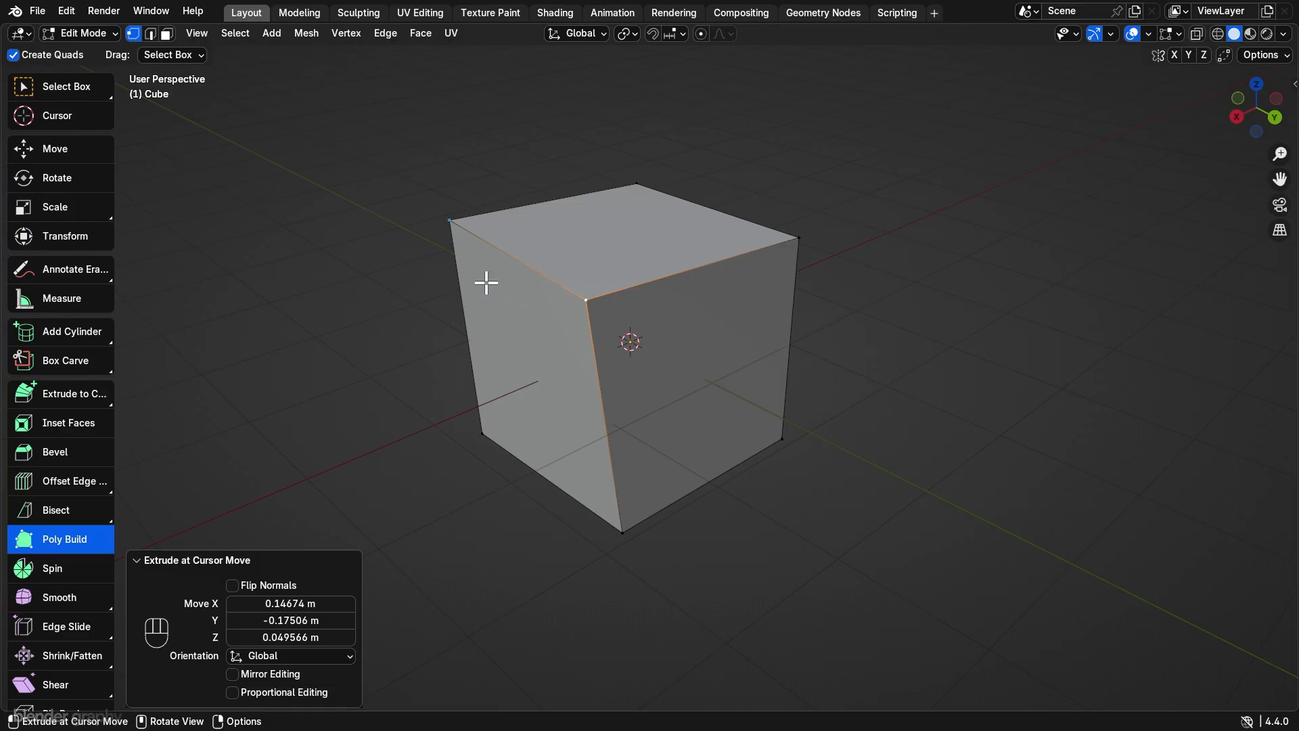
Step: Add a chain of three new vertices in the empty space beside the cube with Poly Build
left_click(431, 205, "ctrl")
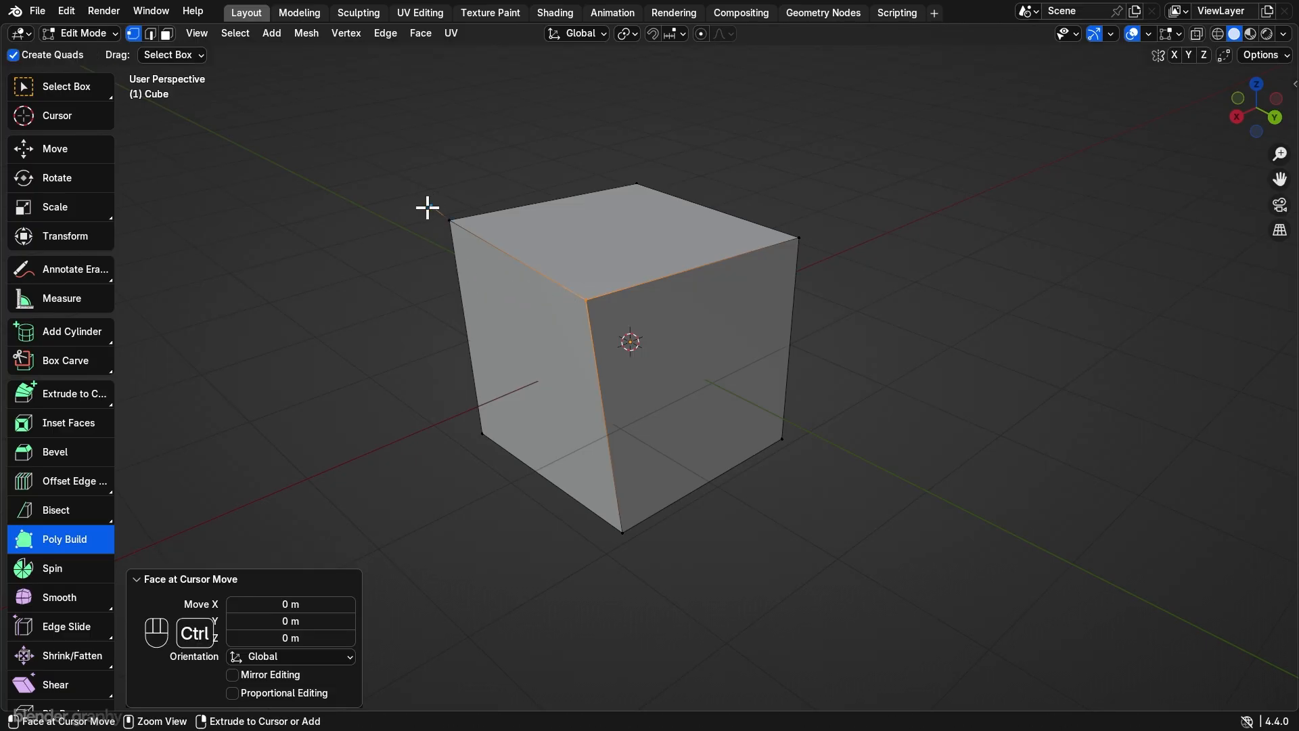
left_click(271, 282, "ctrl")
left_click(285, 423, "ctrl")
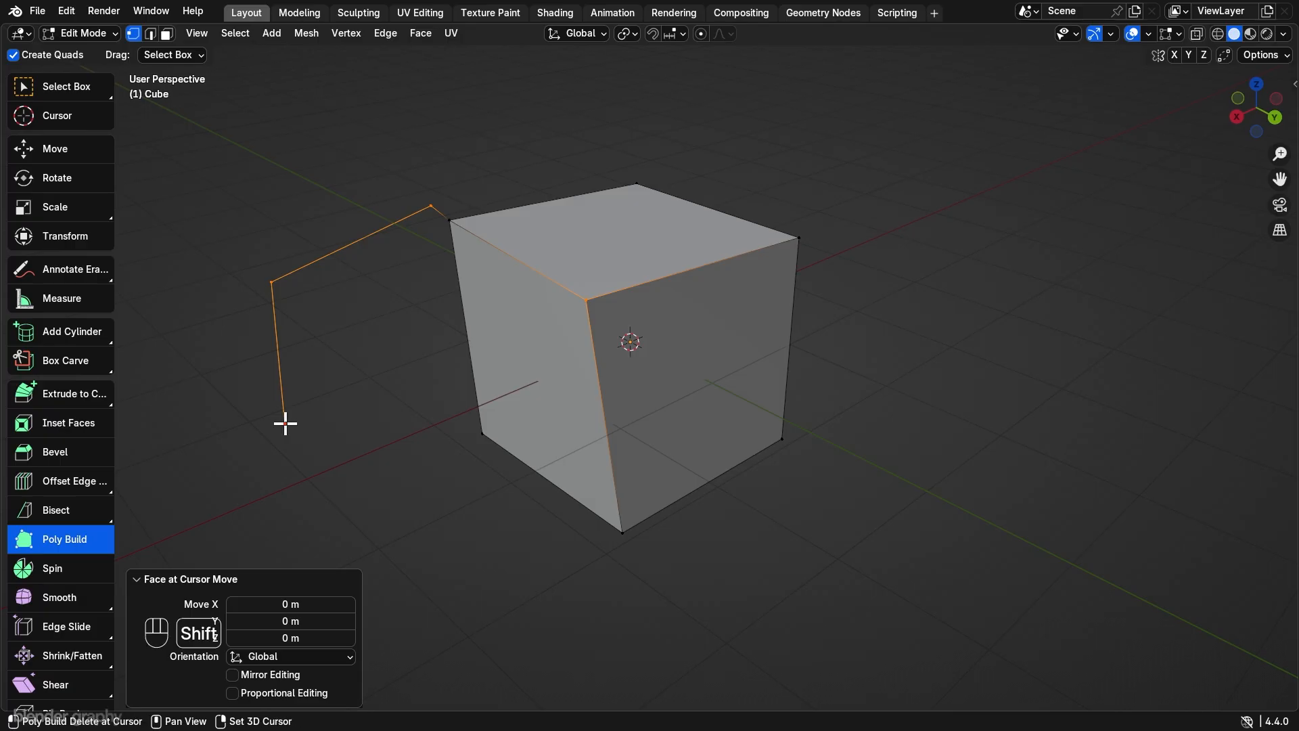
Step: Delete the first two added vertices and the cube's nearest top corner vertex with Poly Build
left_click(273, 282, "shift")
left_click(433, 203, "shift")
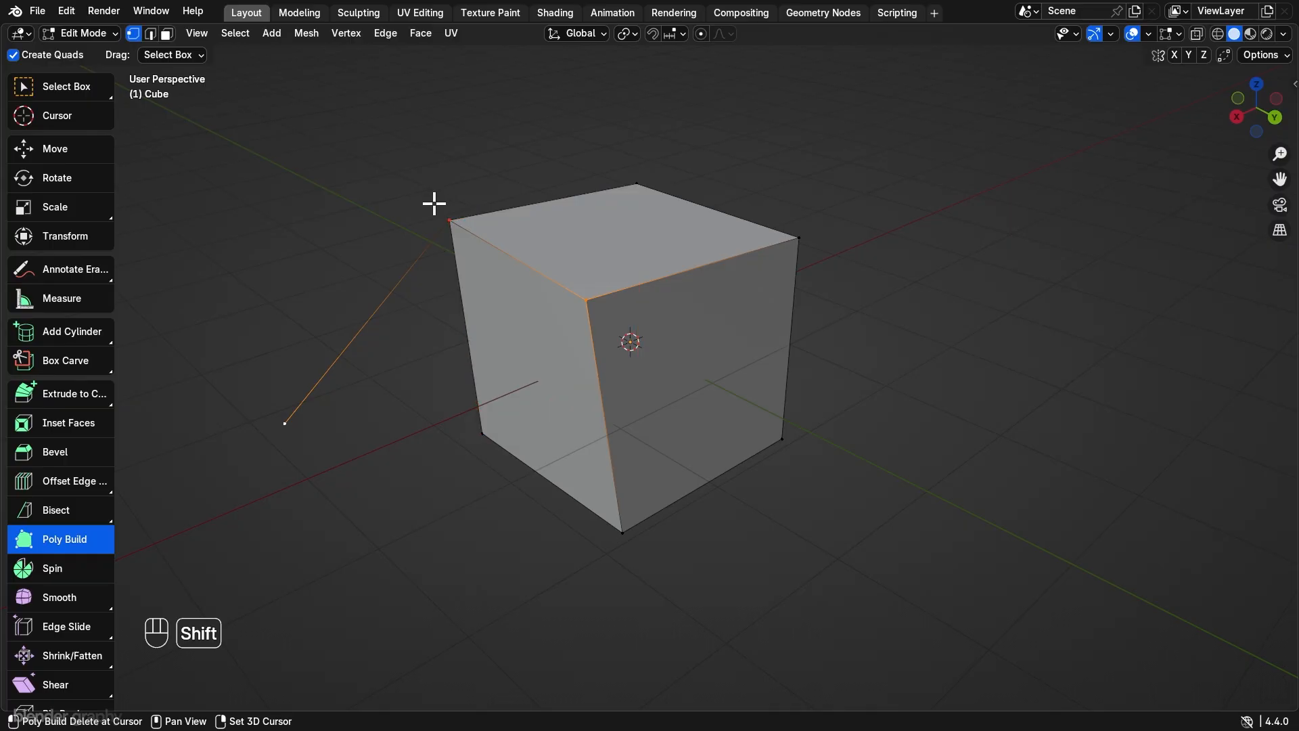
left_click(587, 297, "shift")
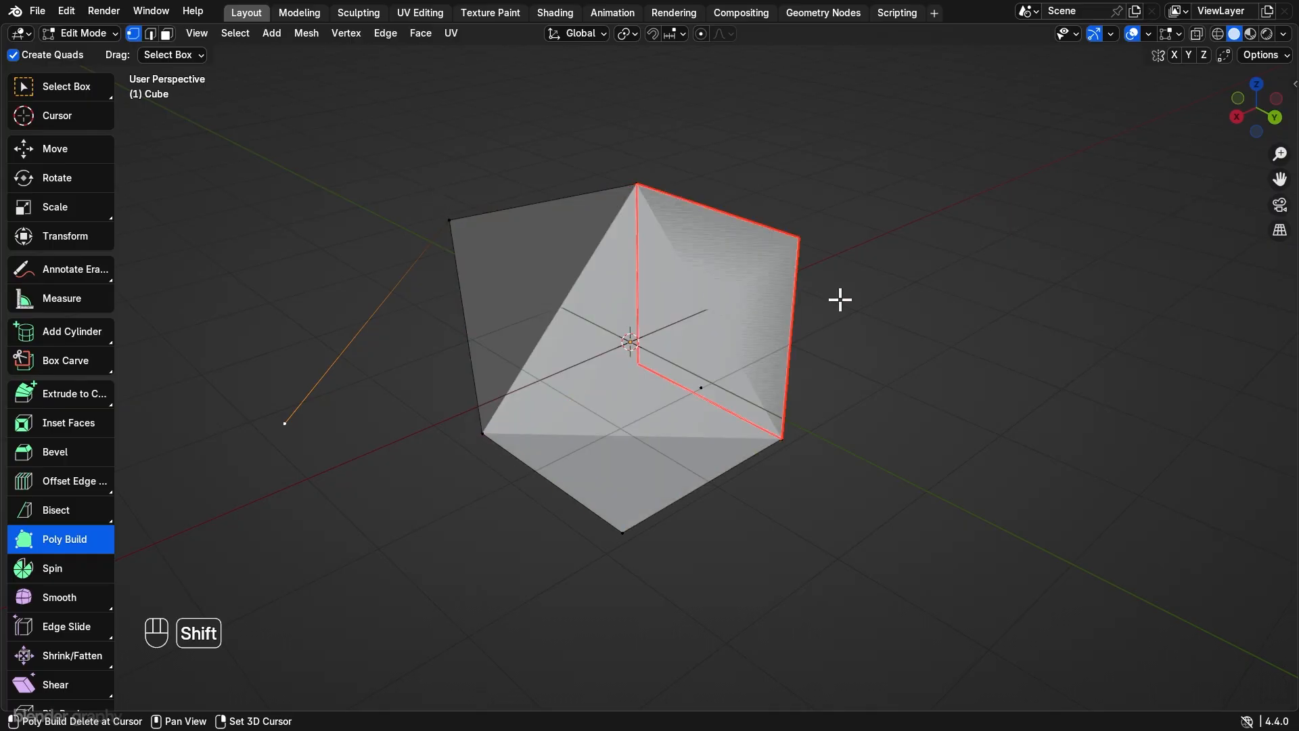
Step: Undo all the Poly Build deletions, added vertices and corner moves on the cube
key("ctrl+z")
key("ctrl+z")
key("ctrl+z")
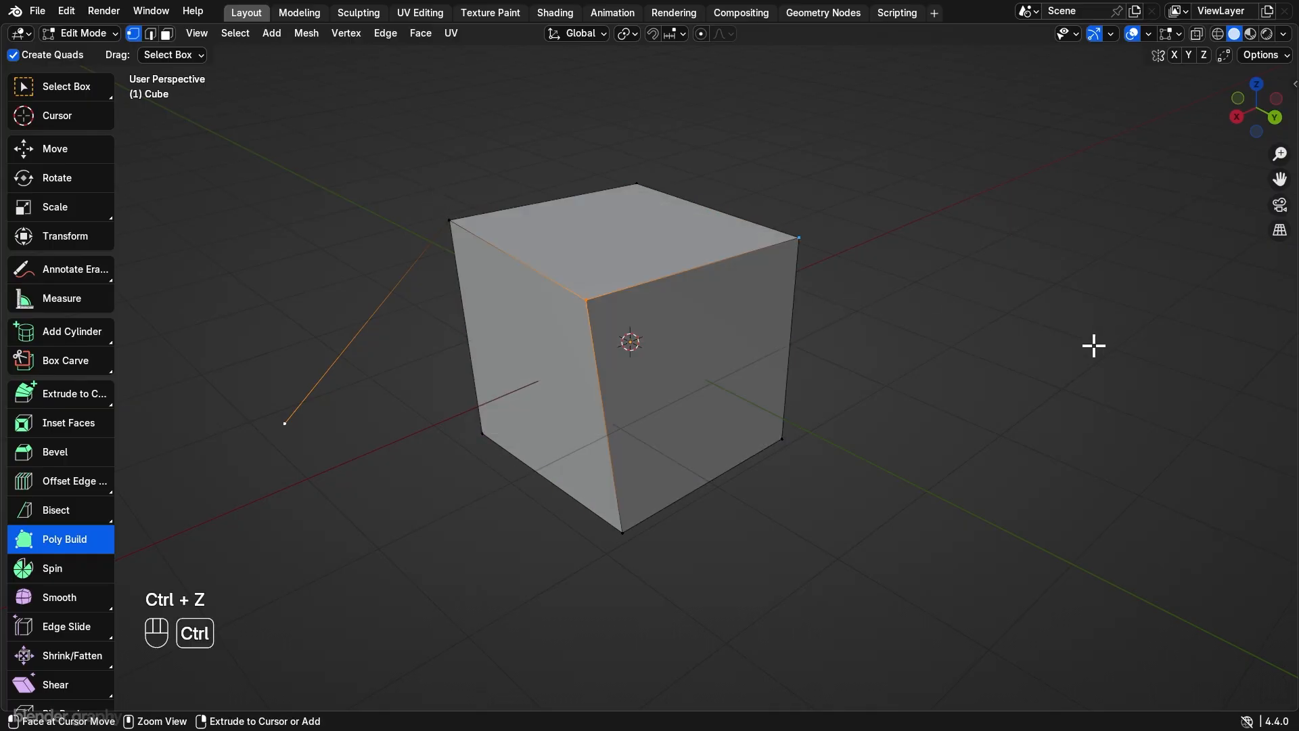
key("ctrl+z")
key("ctrl+z")
key("ctrl+z")
key("ctrl+z")
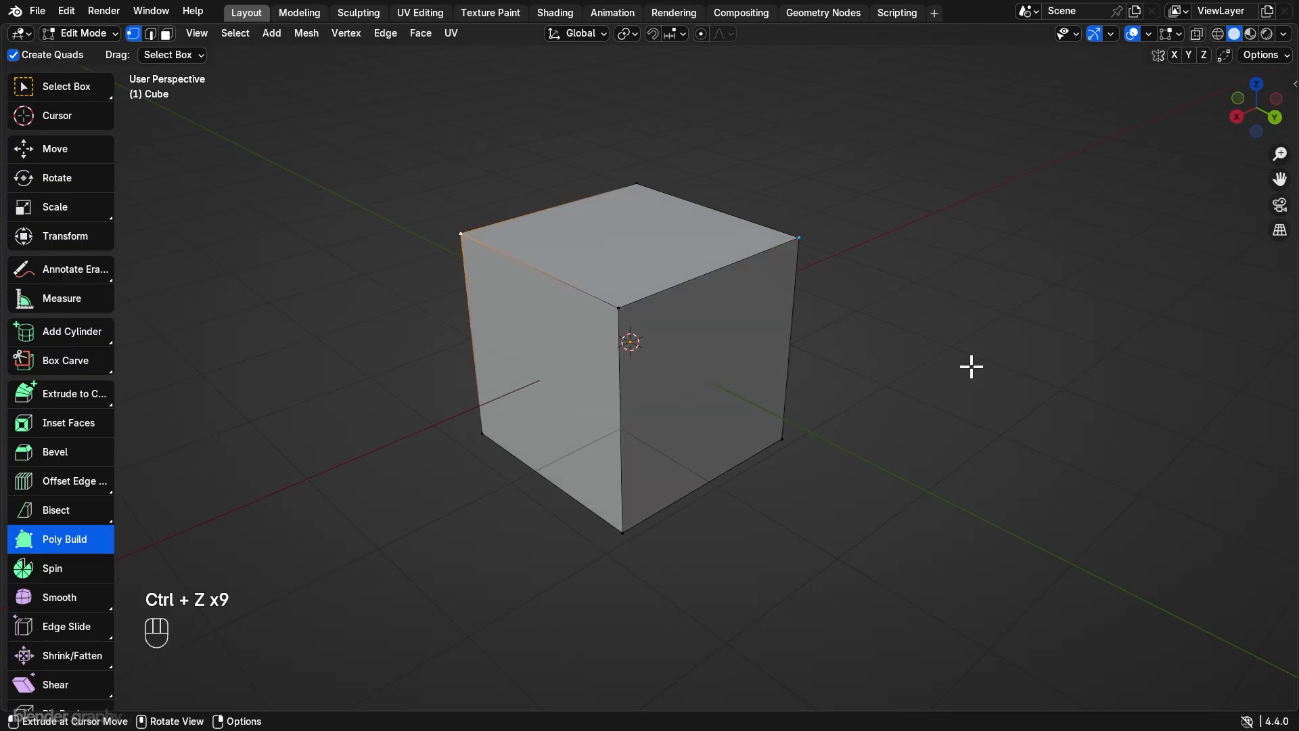
Step: Spin the cube's +Y side face by 84° around the Z axis in 12 steps
left_click(51, 567)
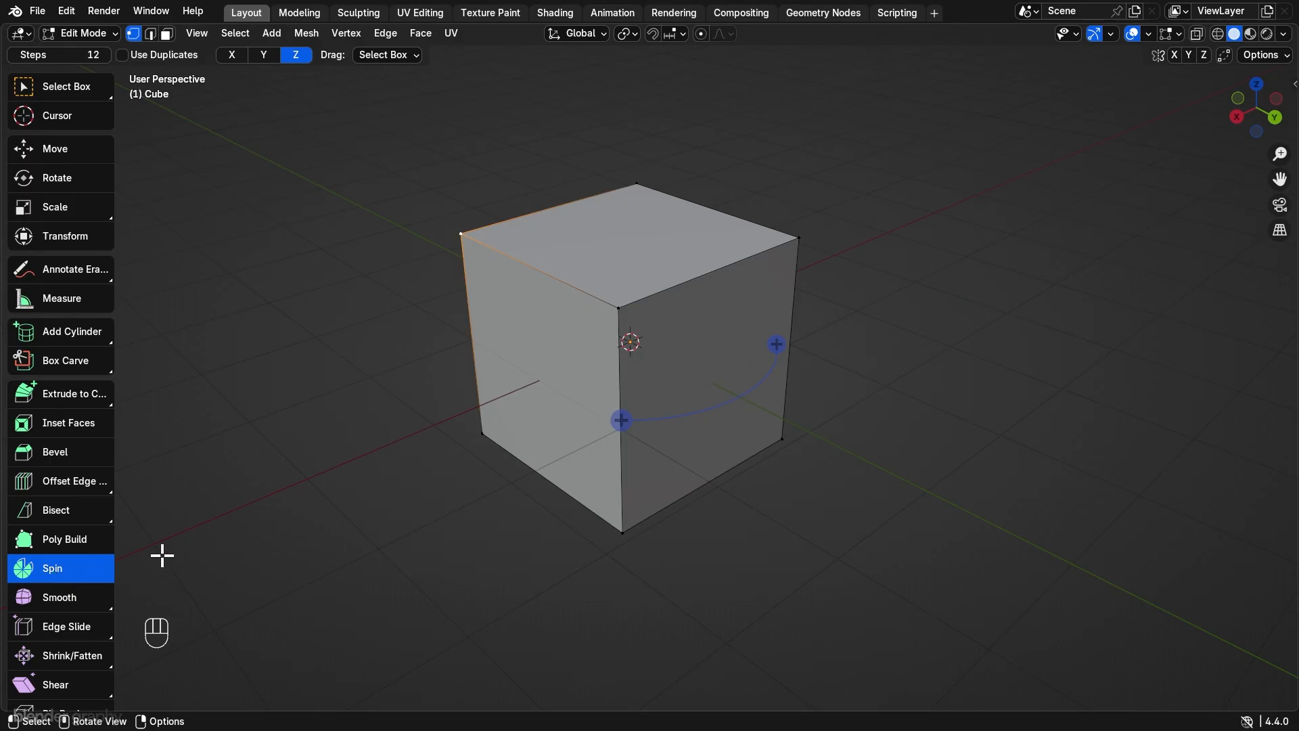
scroll(704, 366, "down", 2)
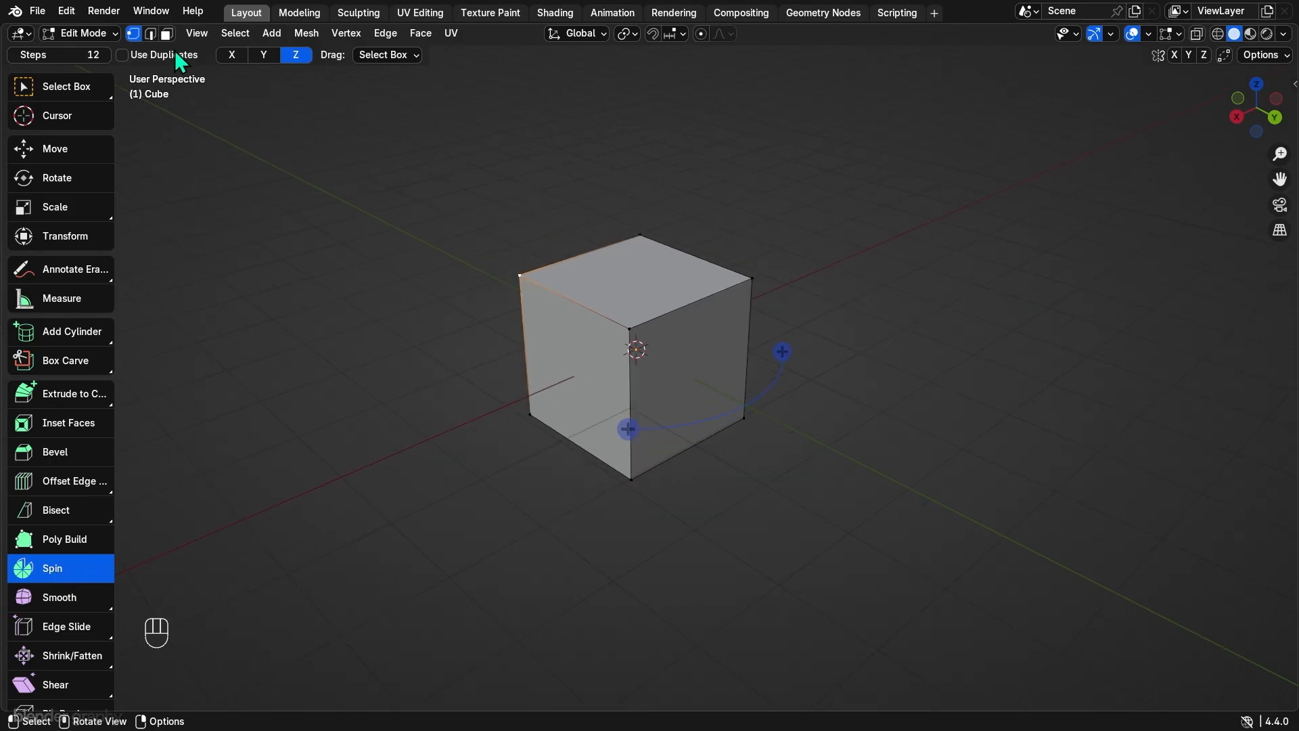
left_click(166, 34)
left_click(694, 360)
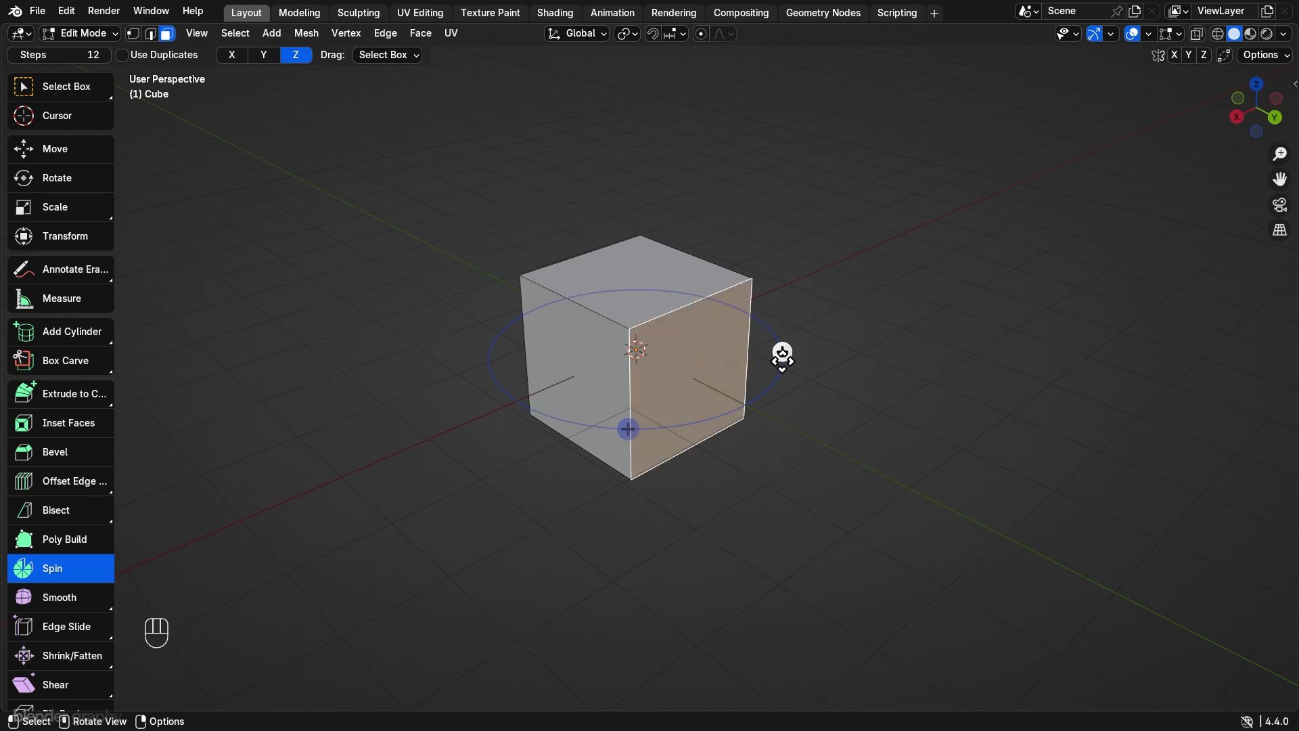
left_click_drag(782, 352, 689, 113)
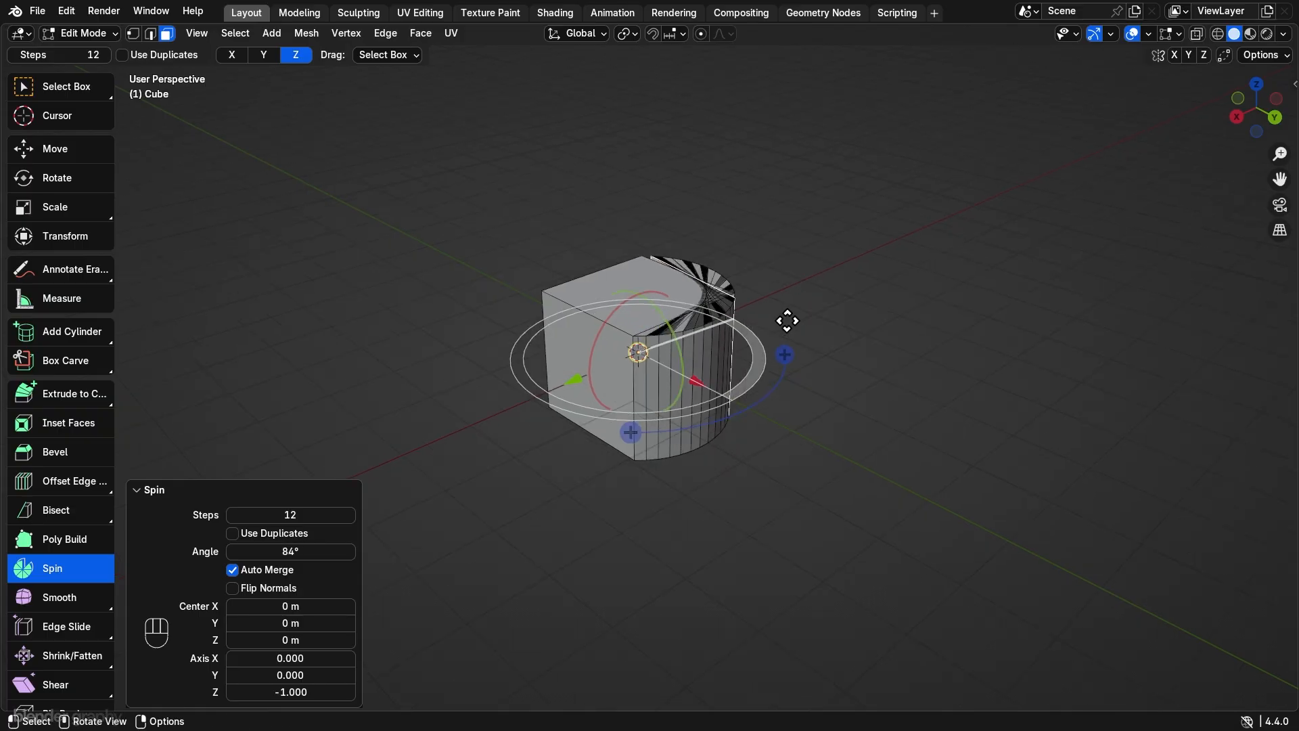
middle_click_drag(785, 320, 771, 343)
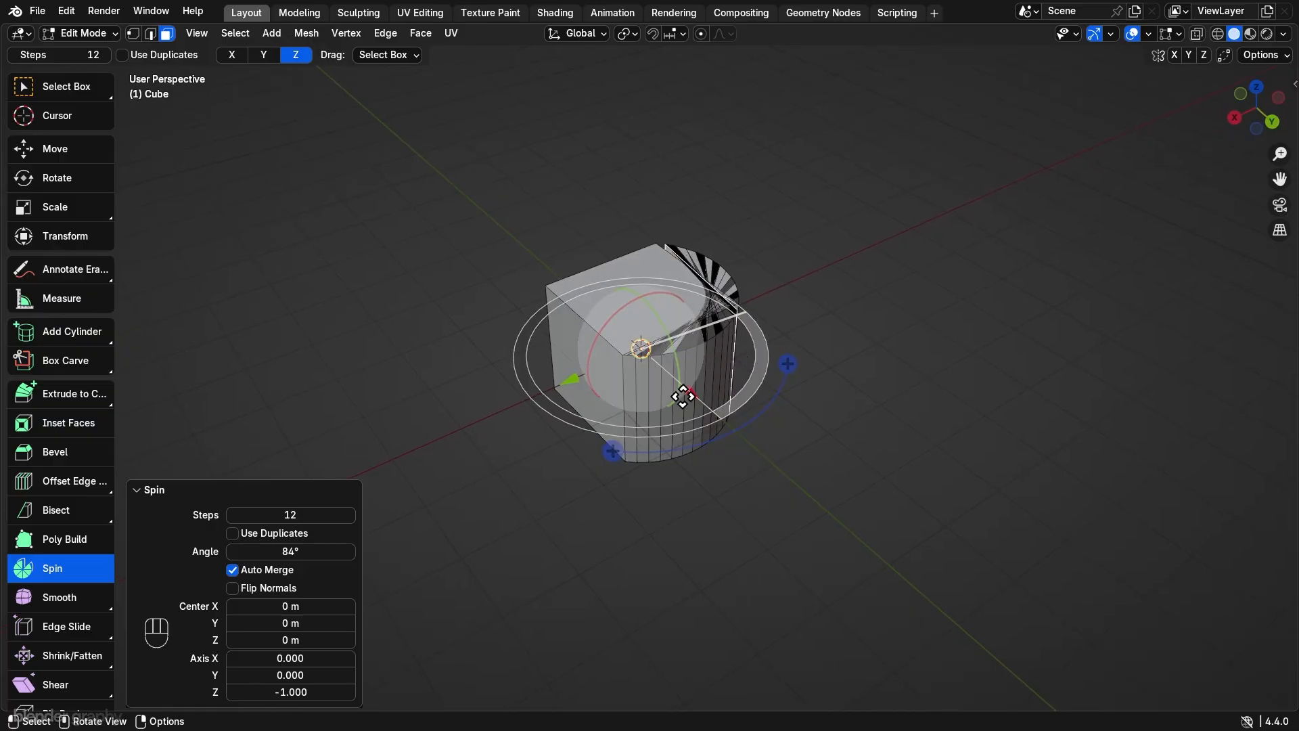
Step: Move the spin centre to about X -5.83 m, Y 0.455 m, and set 20 steps and an angle of 102°
left_click_drag(684, 390, 984, 280)
scroll(751, 330, "down", 3)
middle_click_drag(861, 396, 981, 457)
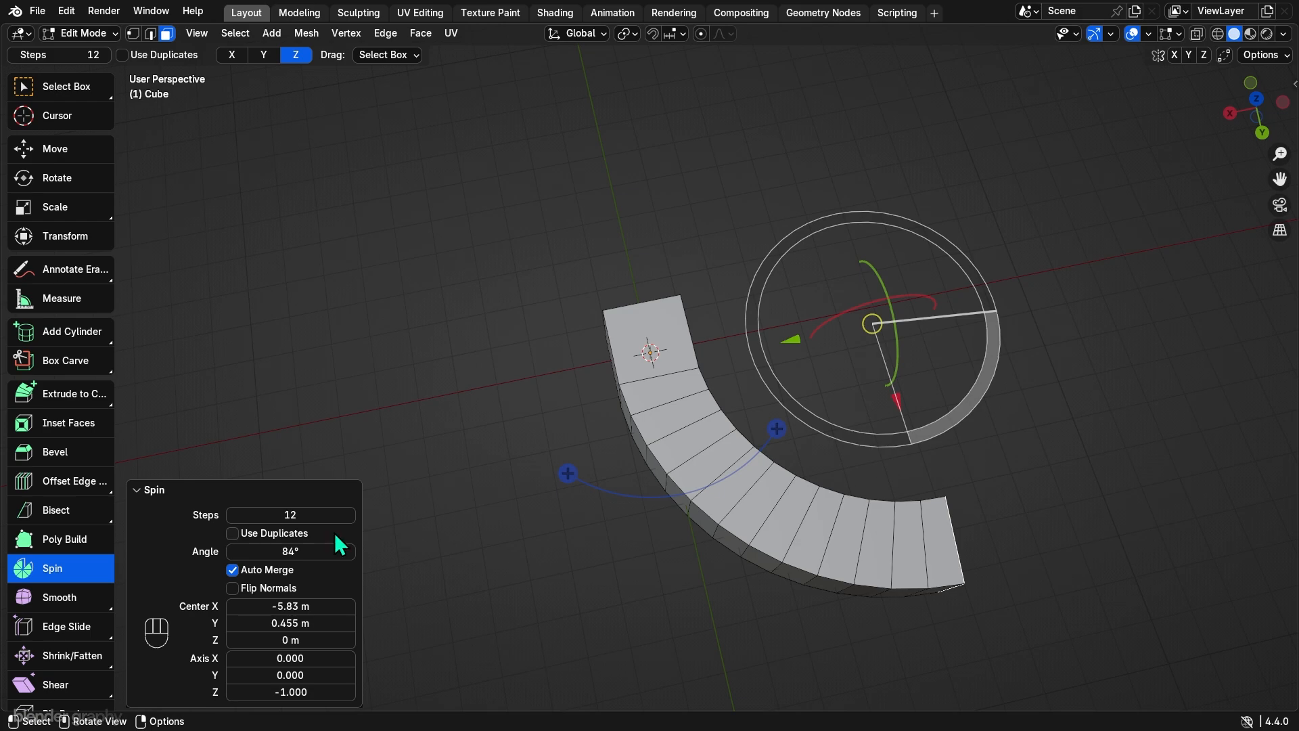
left_click_drag(311, 514, 352, 515)
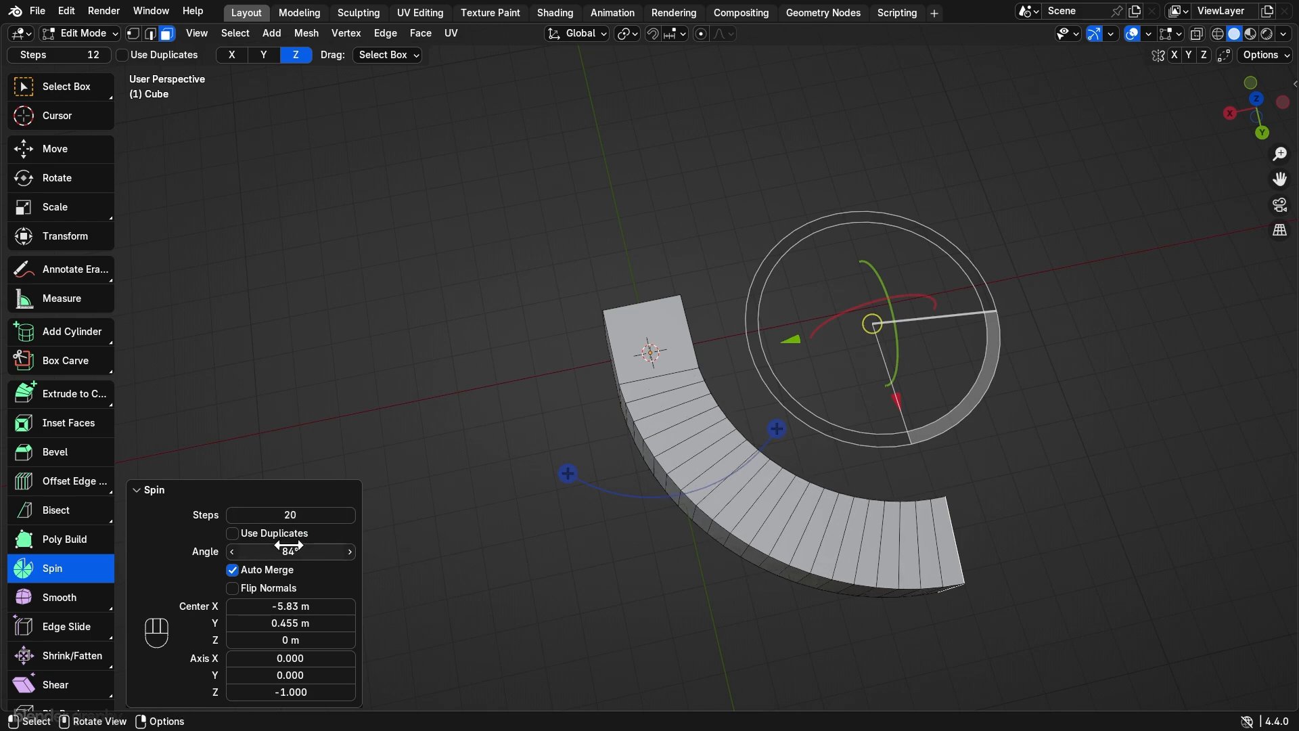
left_click_drag(289, 546, 317, 546)
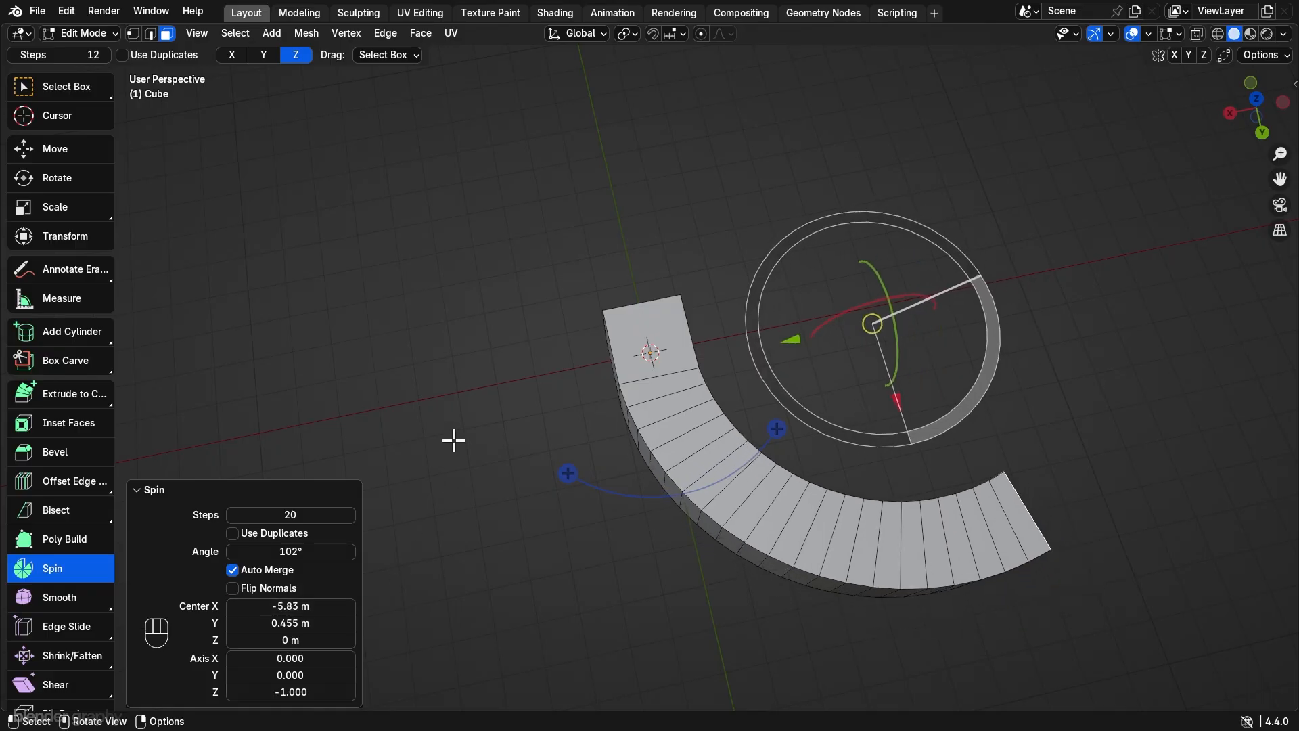
Step: Undo the spin of the cube's side face
key("ctrl+z")
key("ctrl+z")
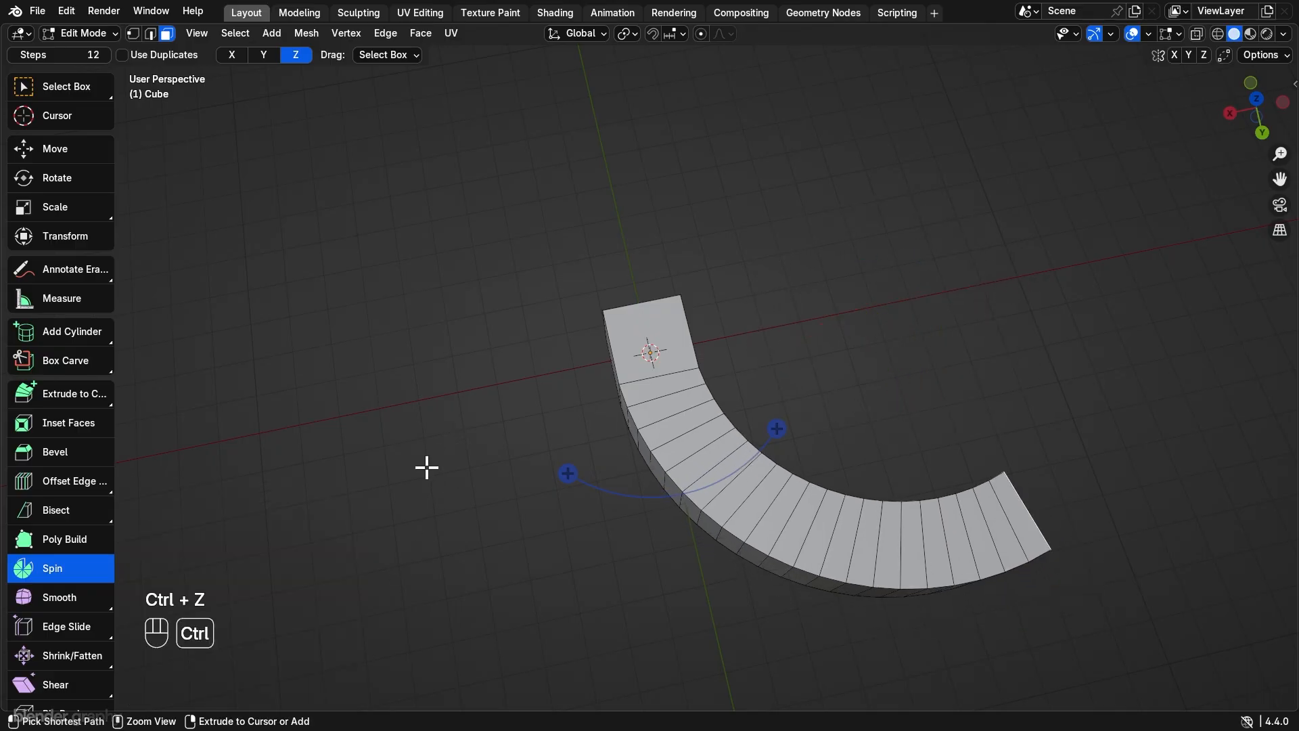
middle_click_drag(428, 483, 774, 441)
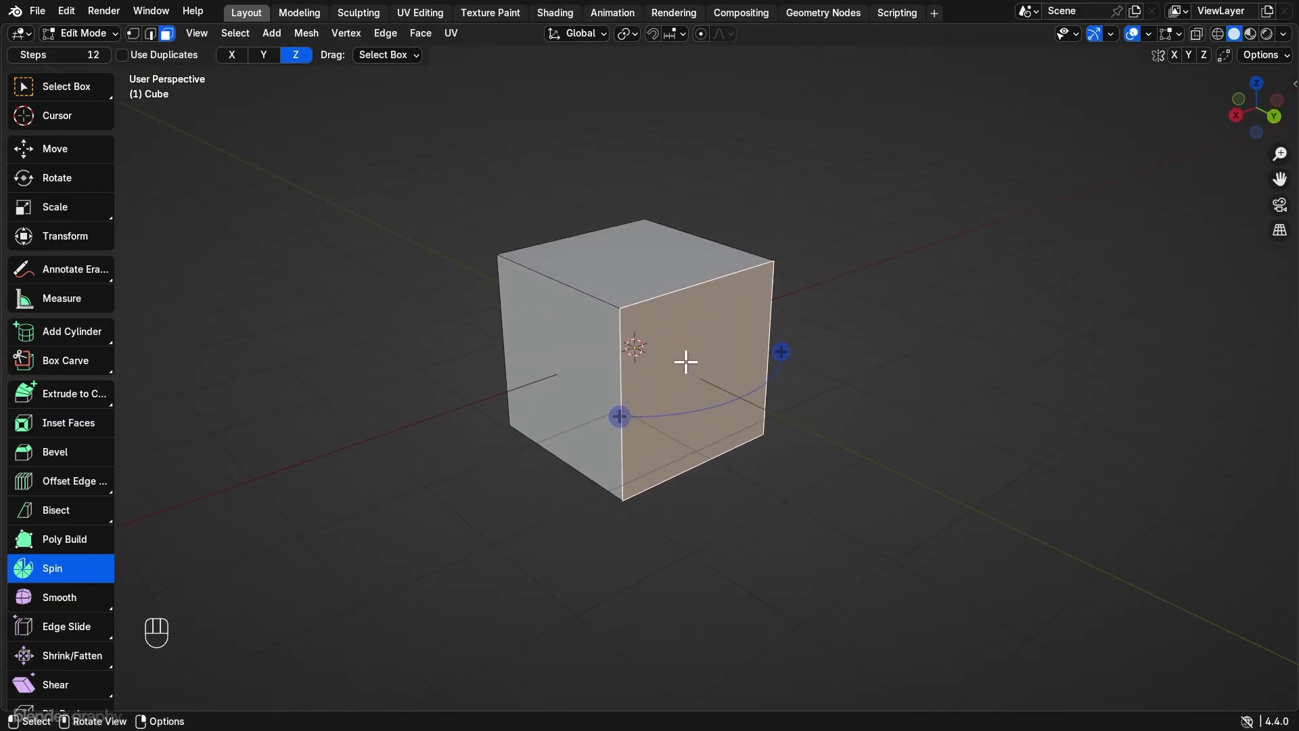
Step: Activate the Smooth tool and subdivide the whole cube four times with one cut each
left_click(65, 600)
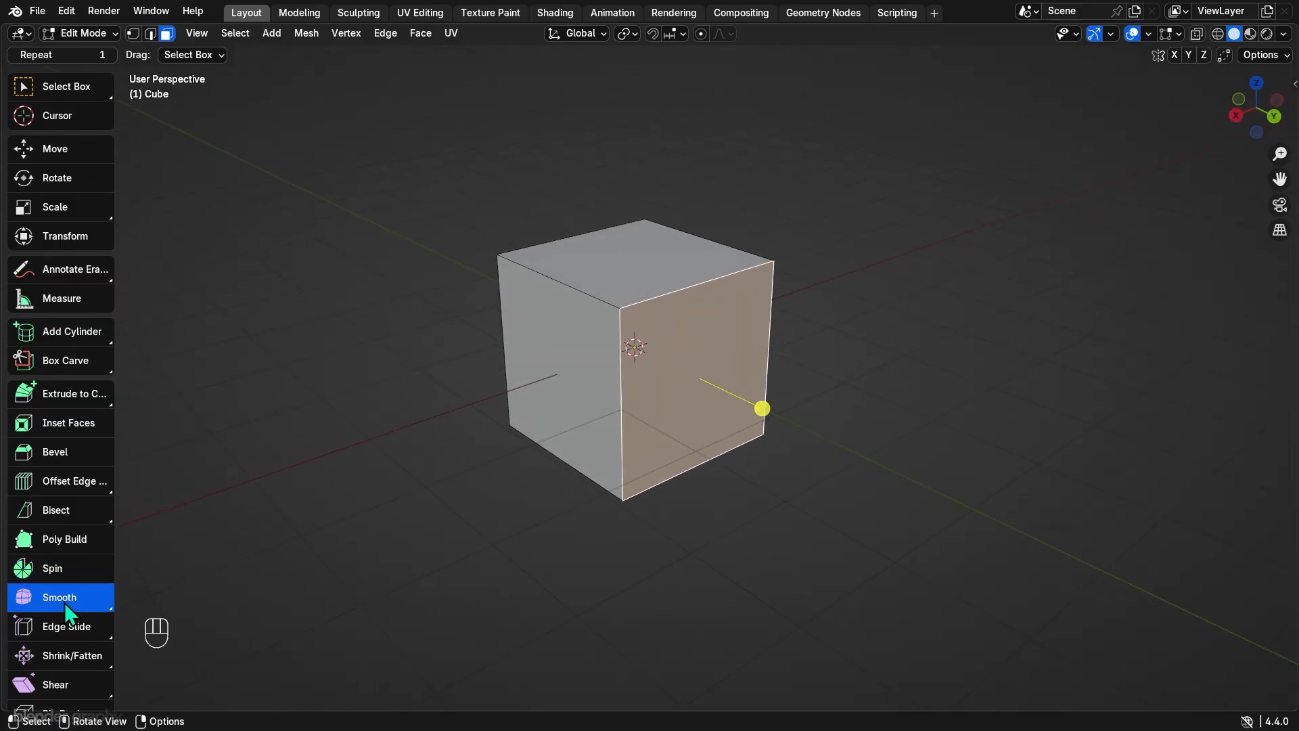
key("a")
right_click(711, 379)
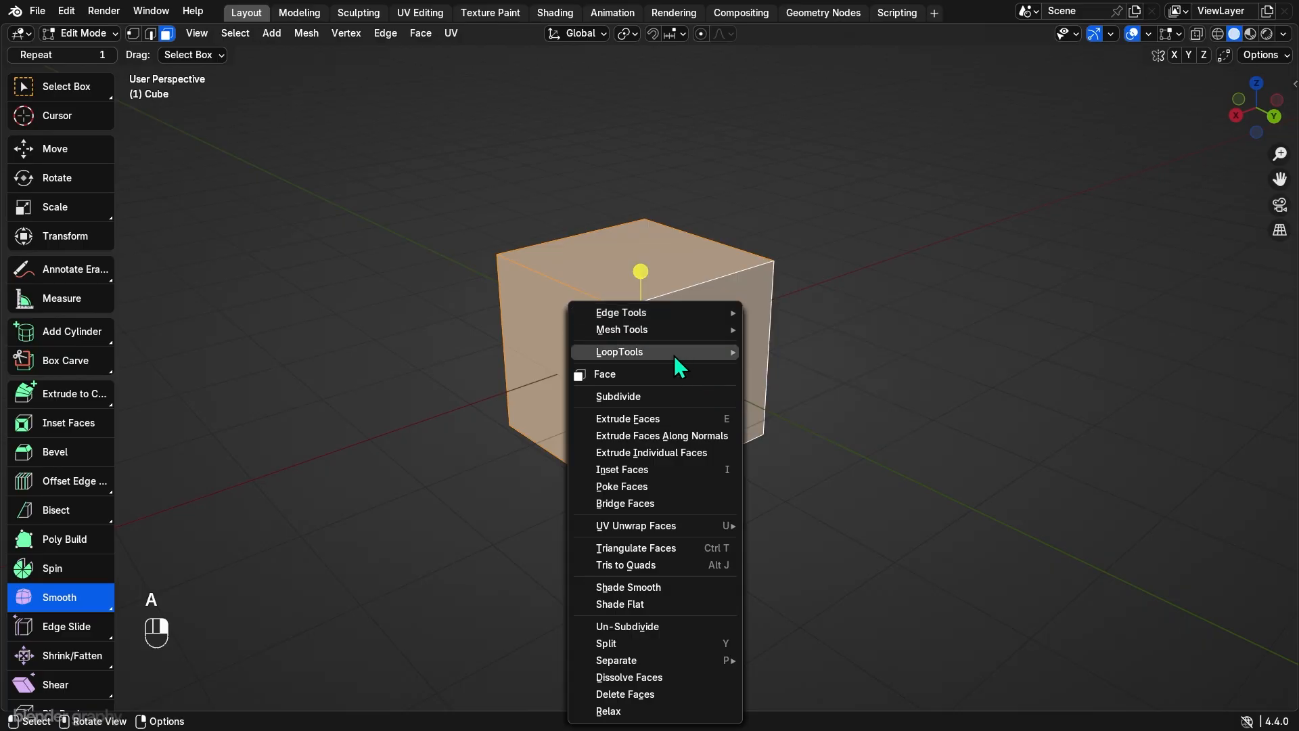
left_click(618, 398)
right_click(696, 387)
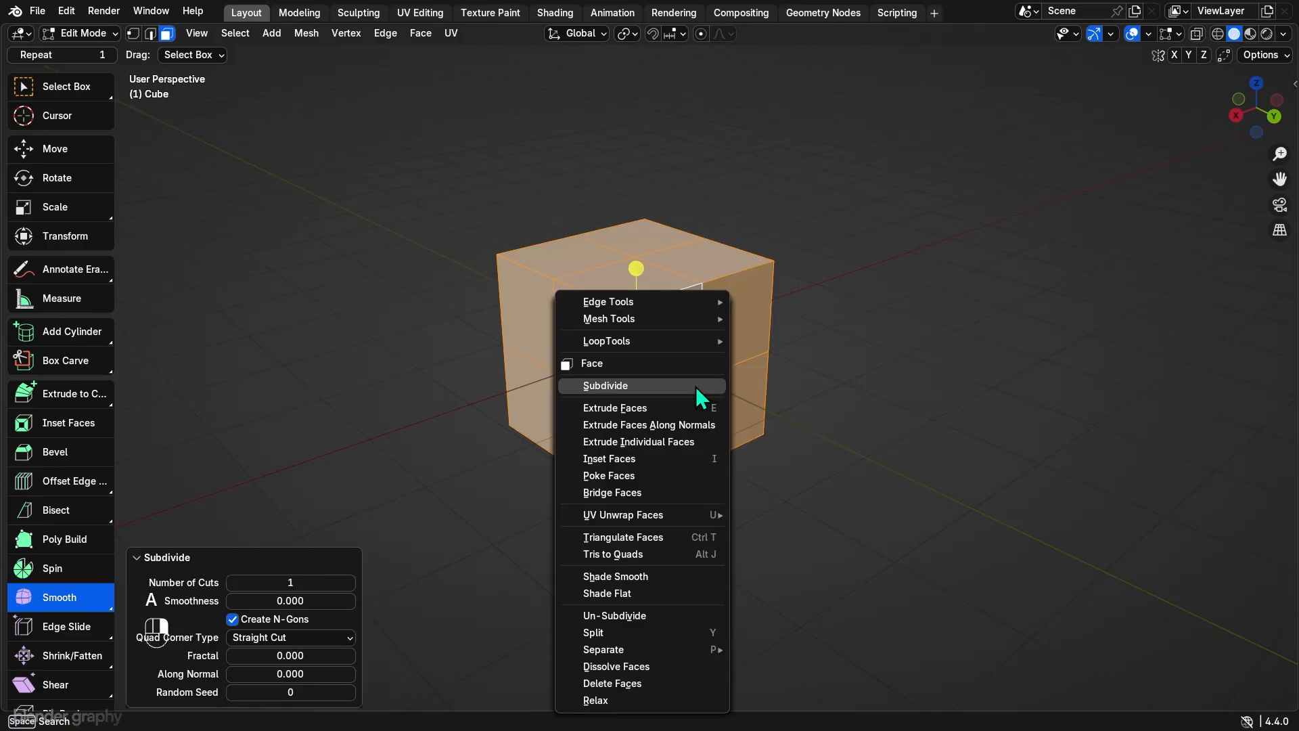
left_click(652, 384)
right_click(652, 384)
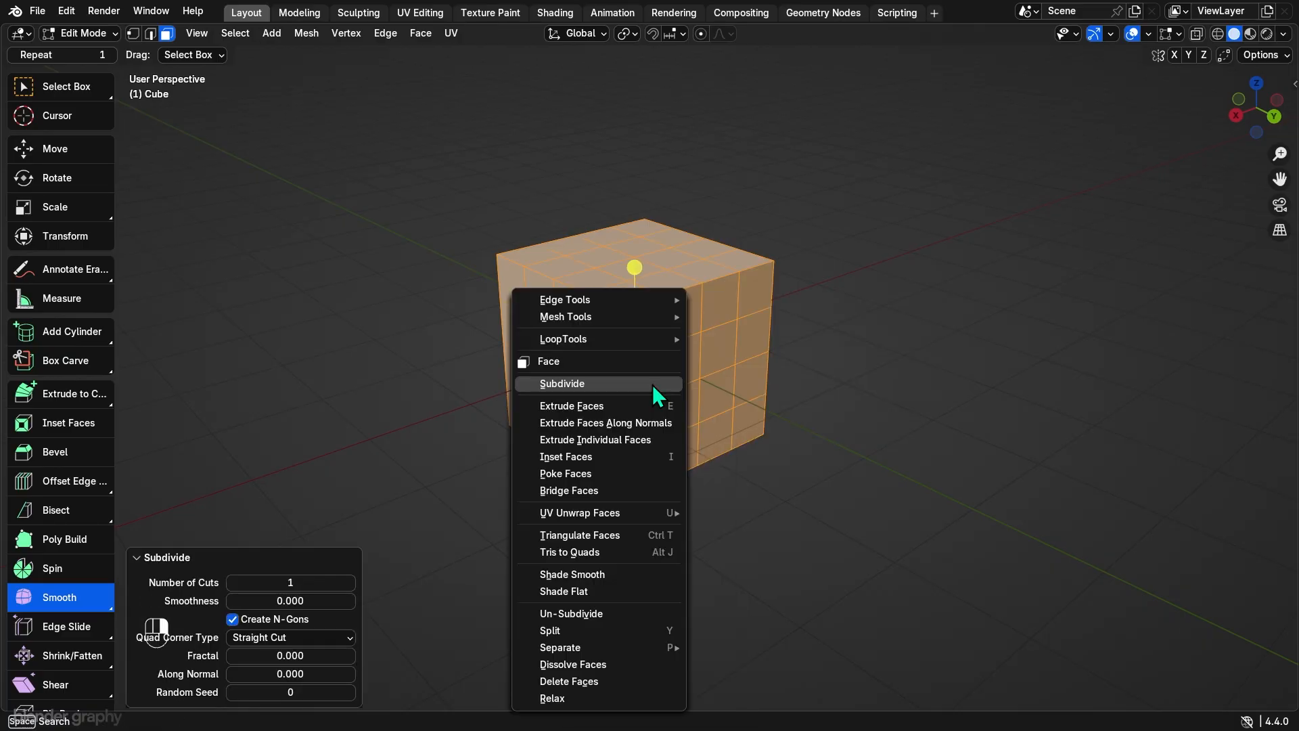
left_click(653, 385)
right_click(653, 384)
left_click(657, 387)
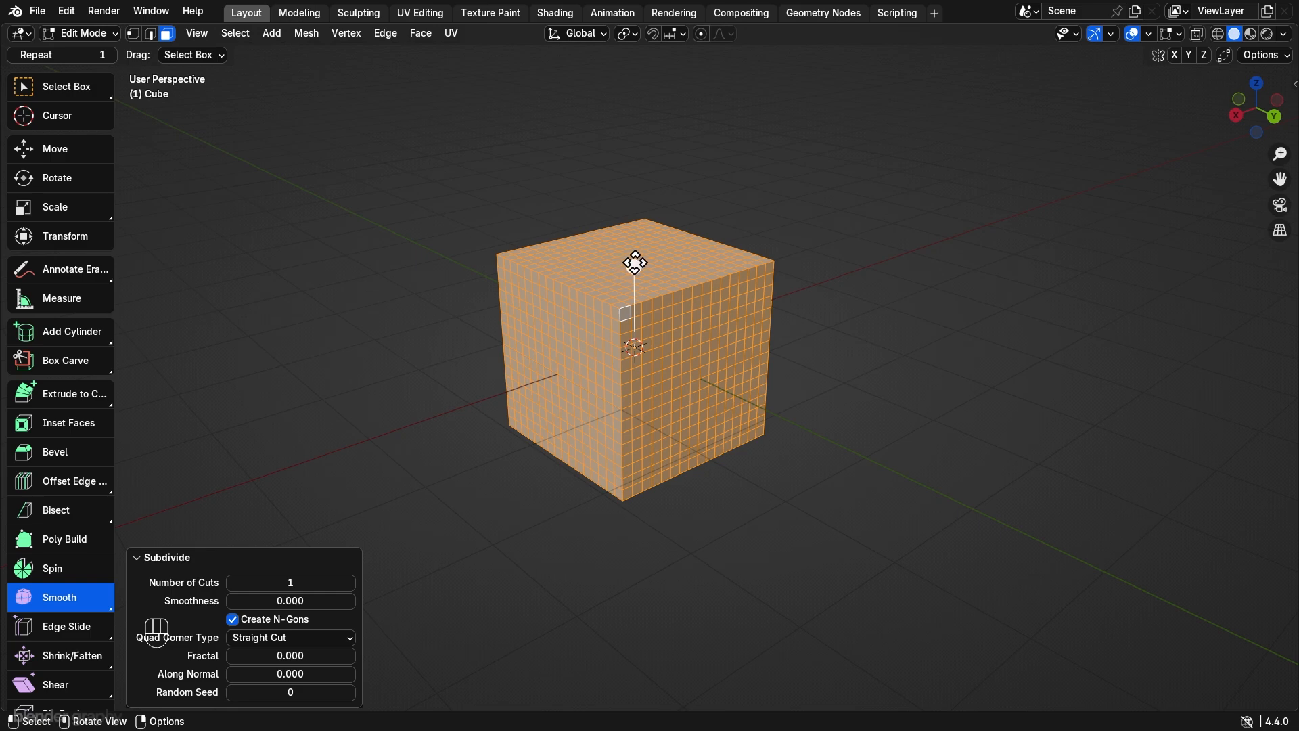
Step: Smooth all the cube's vertices by 0.935 with 8 repeats and randomize them by 0.0375 m
left_click_drag(635, 263, 1035, 112)
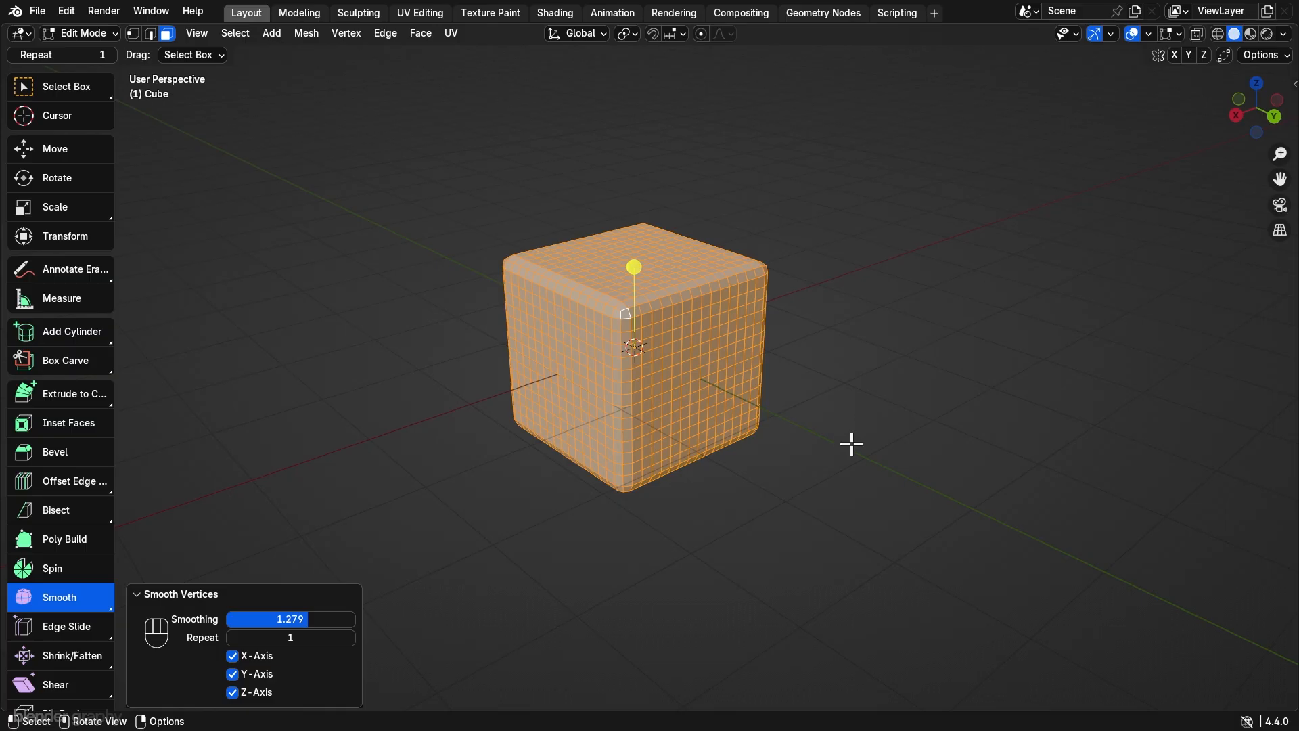
left_click_drag(283, 637, 337, 624)
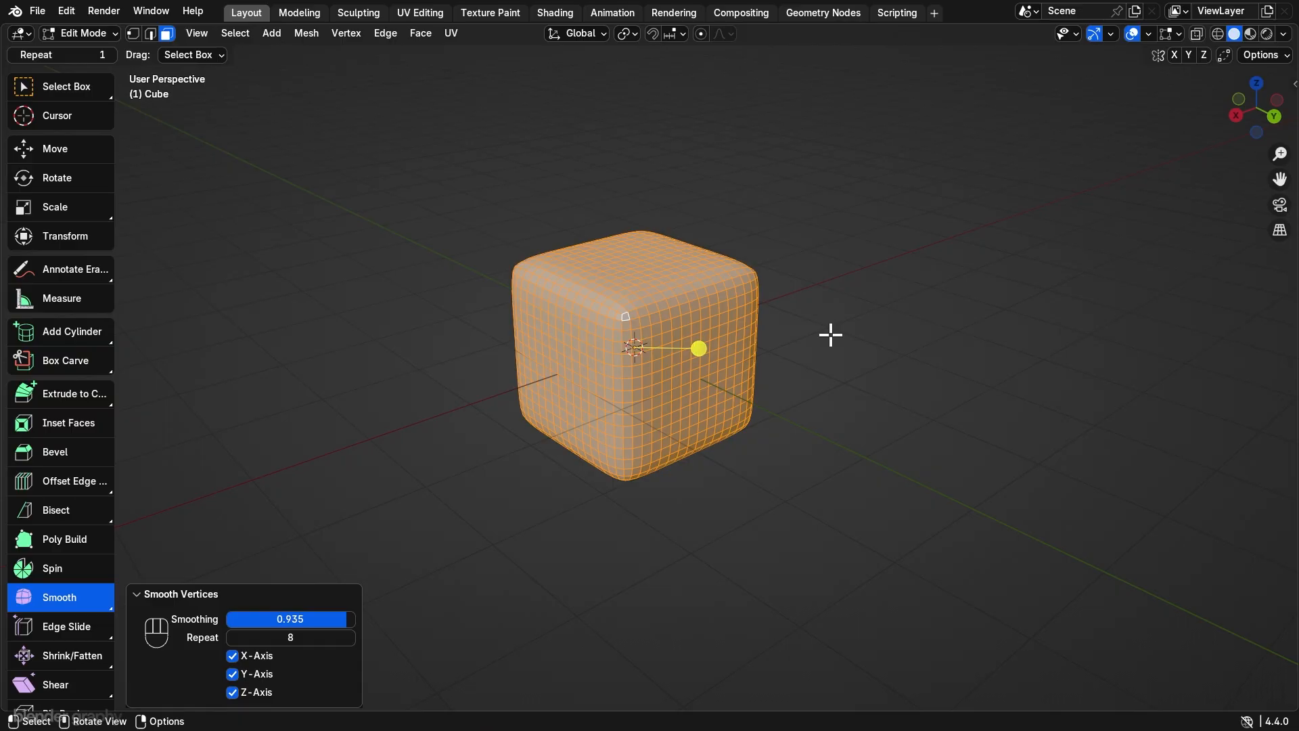
left_click_drag(73, 600, 47, 675)
left_click_drag(697, 348, 706, 367)
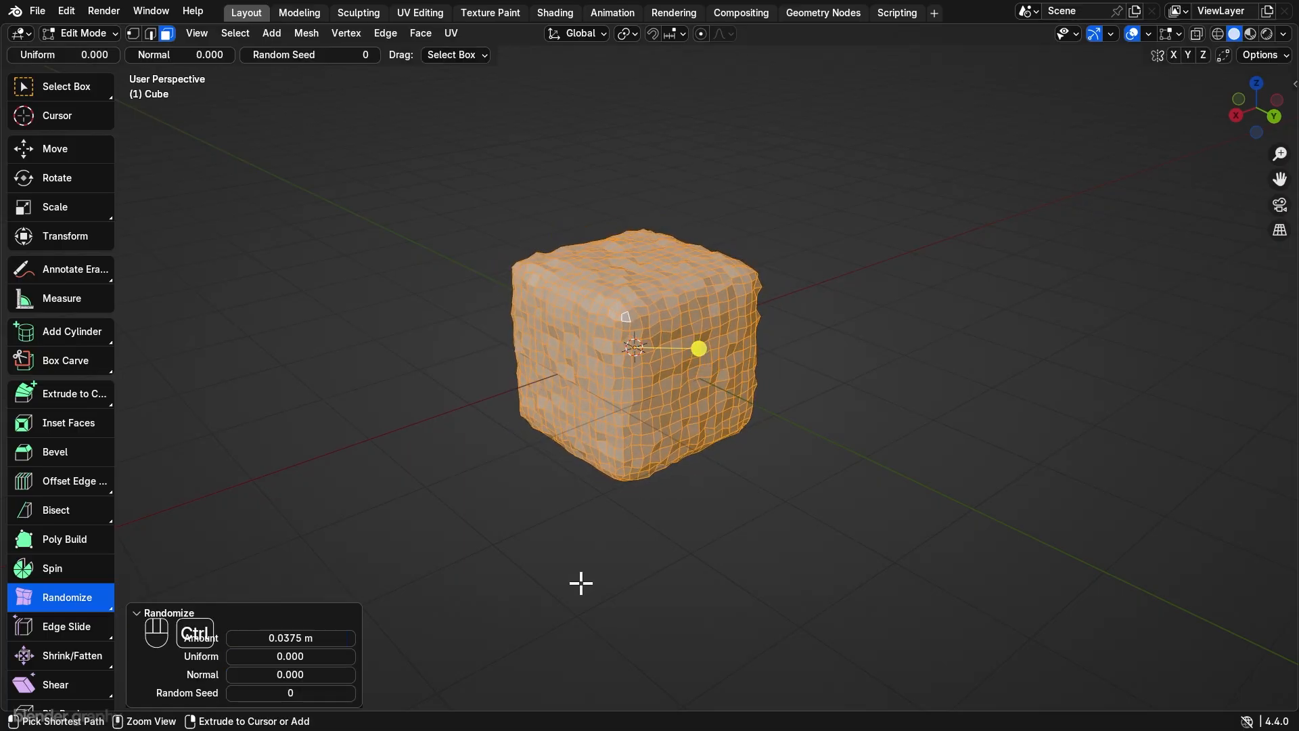
Step: Undo the randomizing, the smoothing and all the subdivisions of the cube
key("ctrl+z")
key("ctrl+z")
key("ctrl+z")
key("ctrl+z")
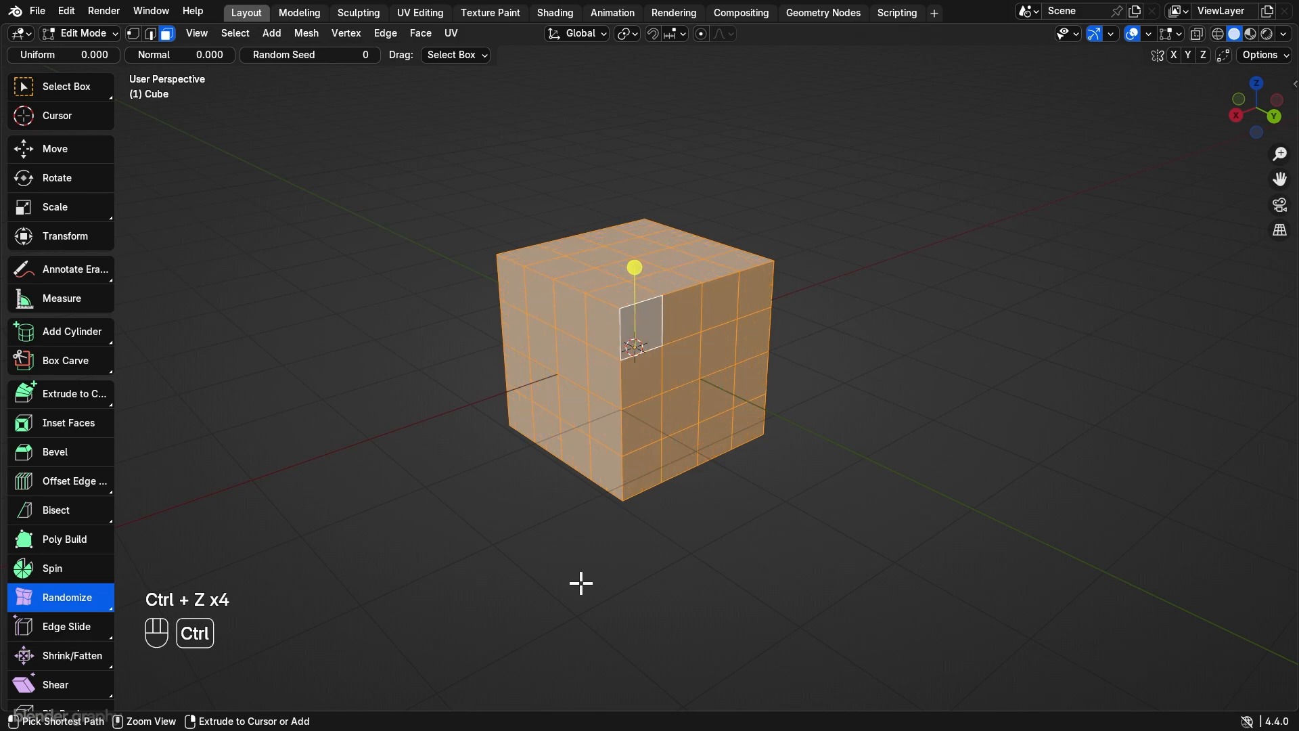
key("ctrl+z")
key("ctrl+z")
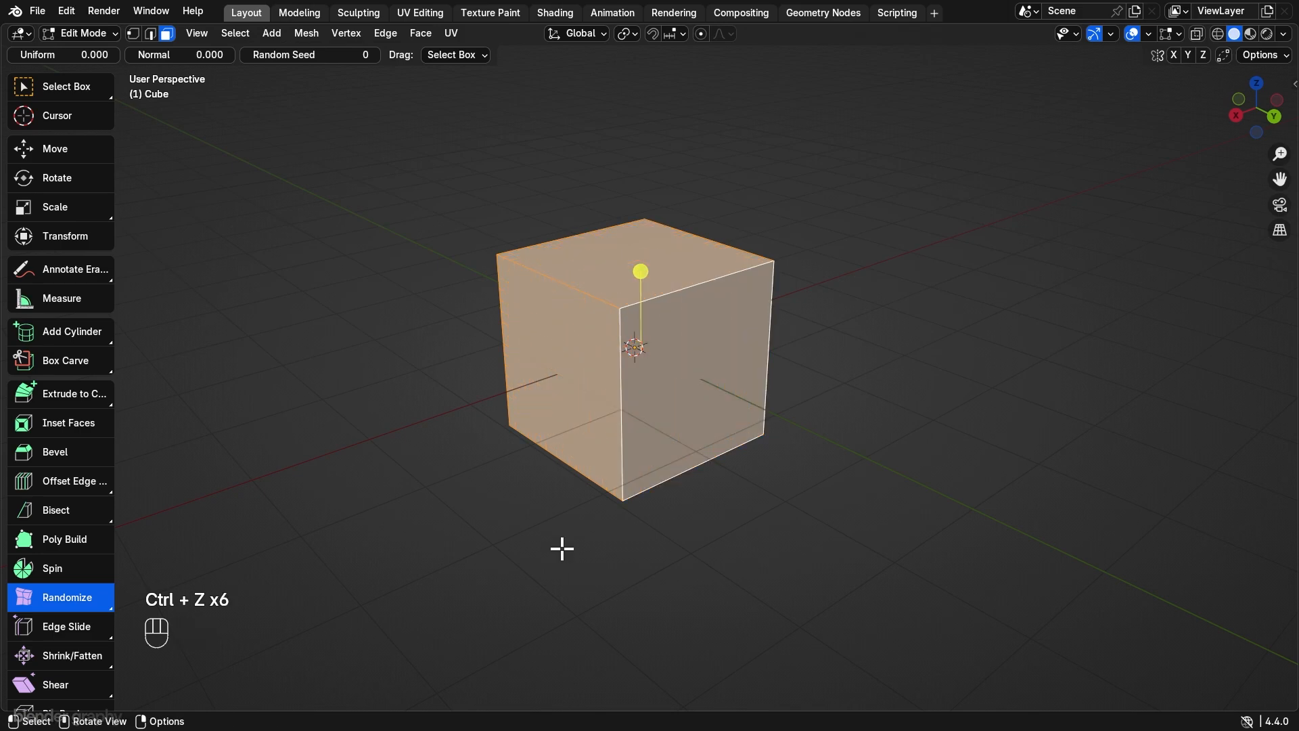
Step: Try Vertex Slide on the cube's nearest top corner in vertex mode, ending with a factor of 0.149, and undo the slides
left_click(133, 32)
left_click(326, 378)
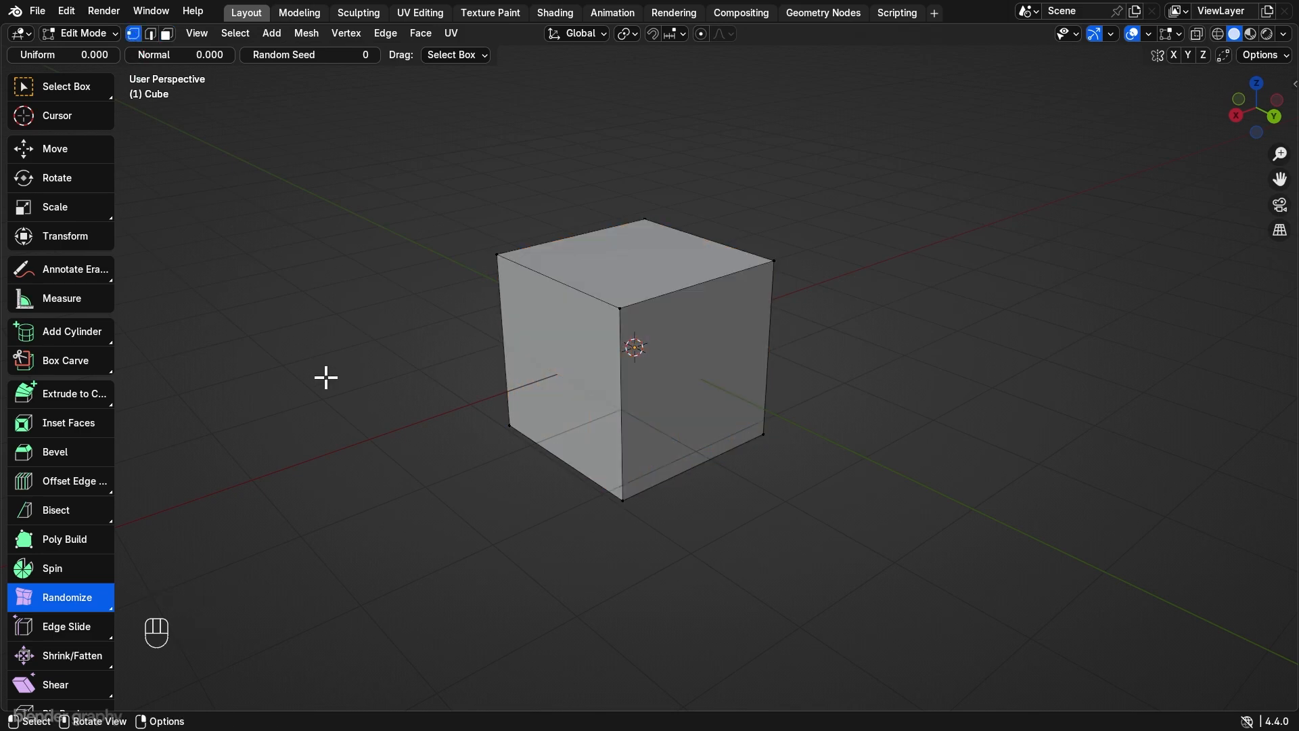
left_click(632, 310)
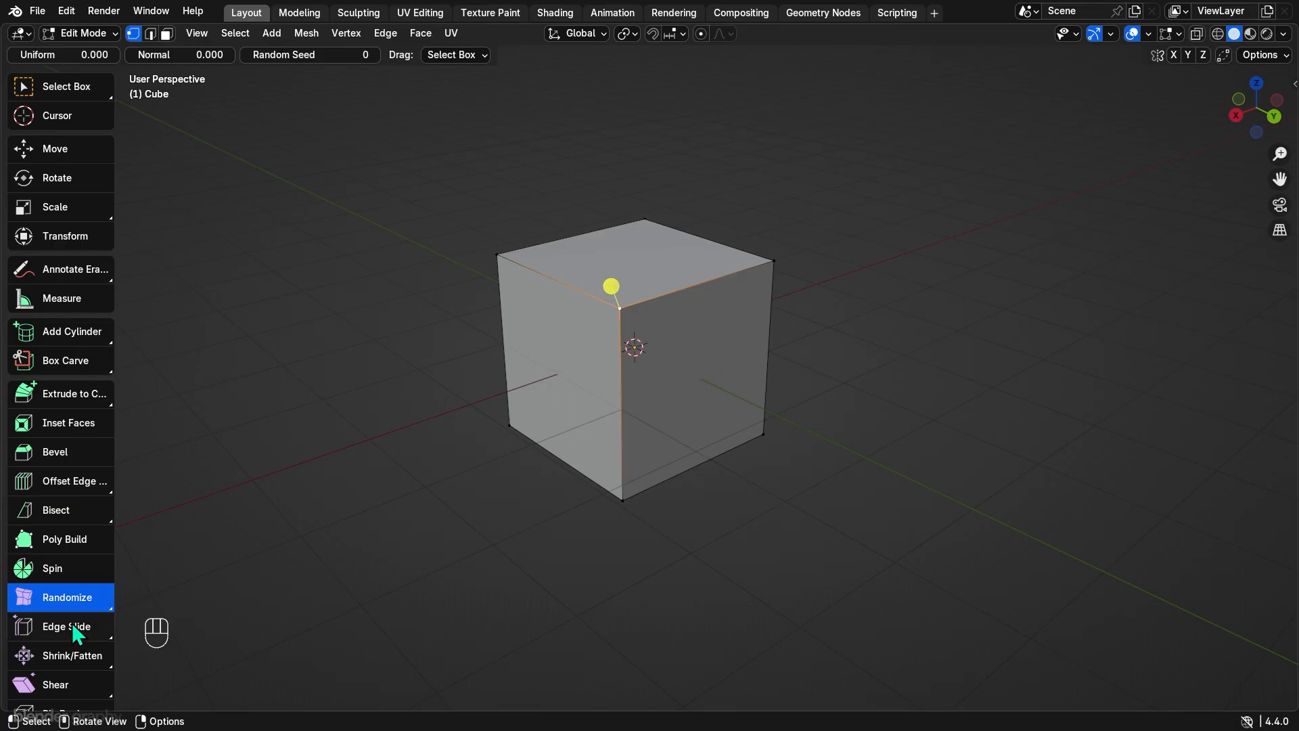
left_click_drag(72, 624, 66, 701)
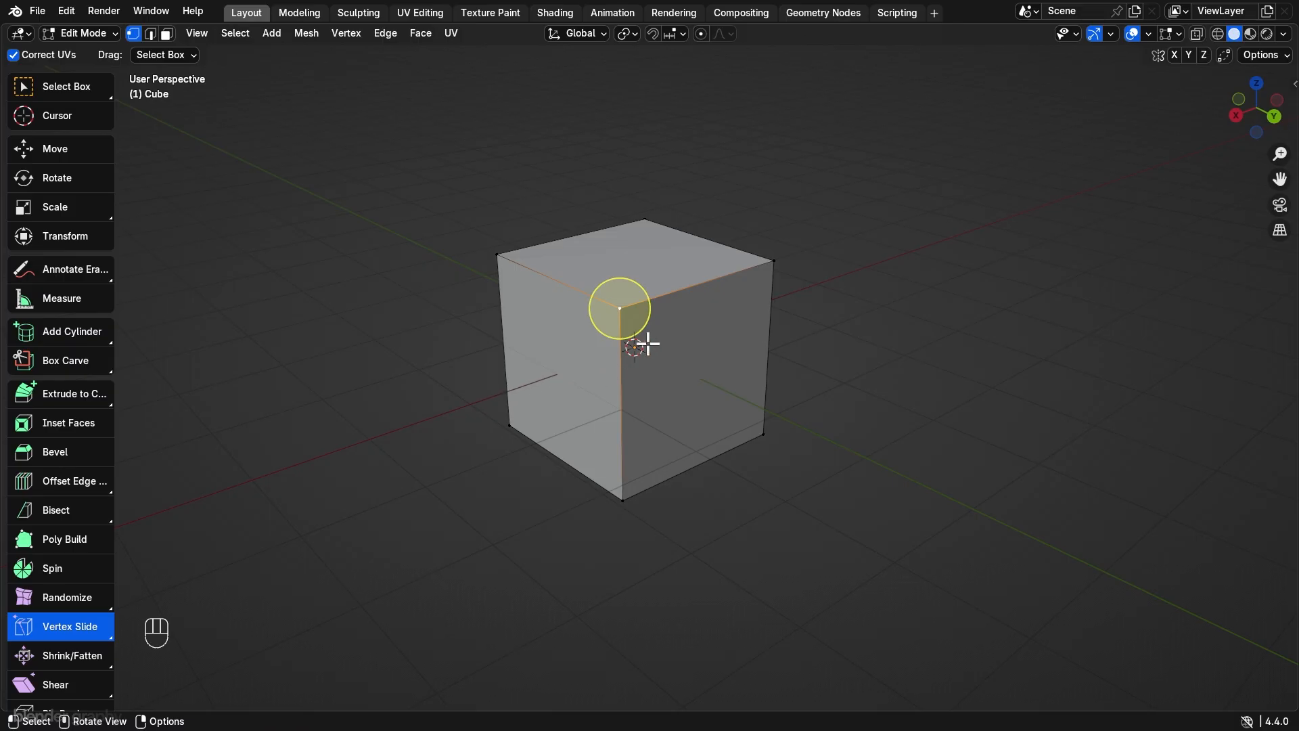
left_click_drag(647, 296, 743, 312)
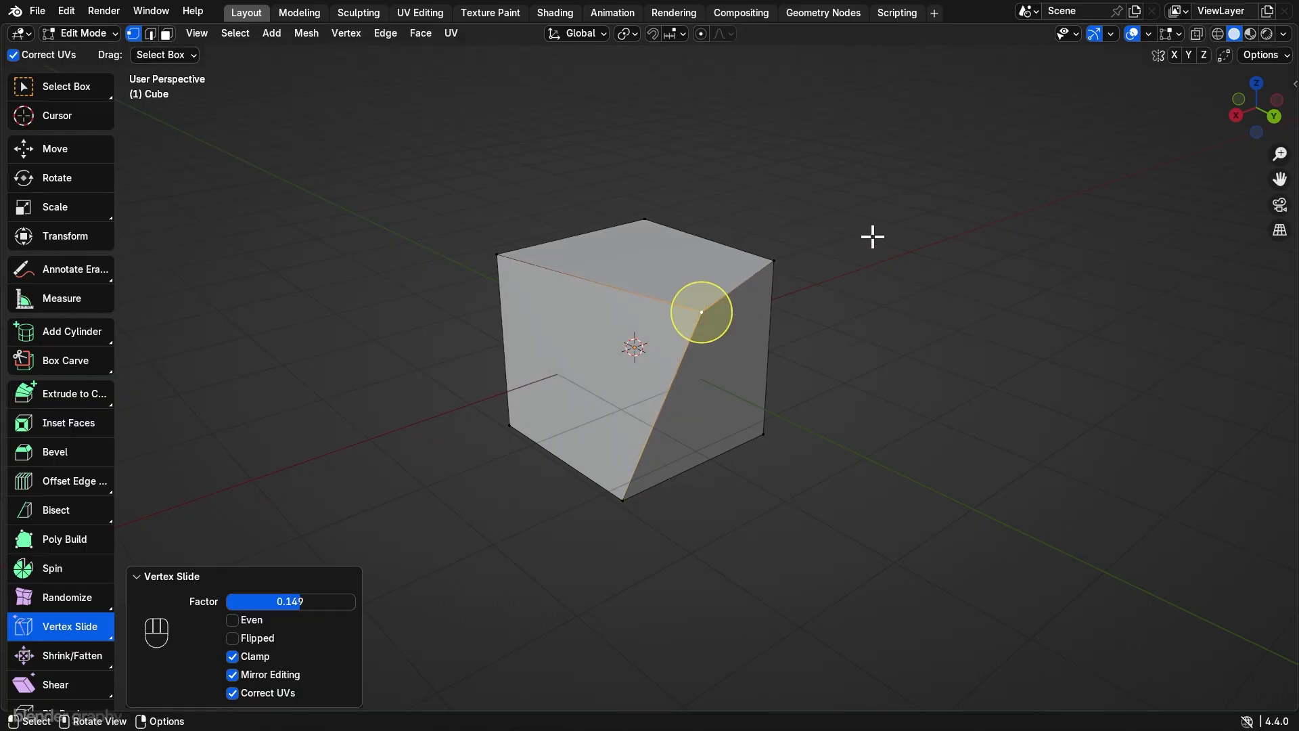
key("ctrl+z")
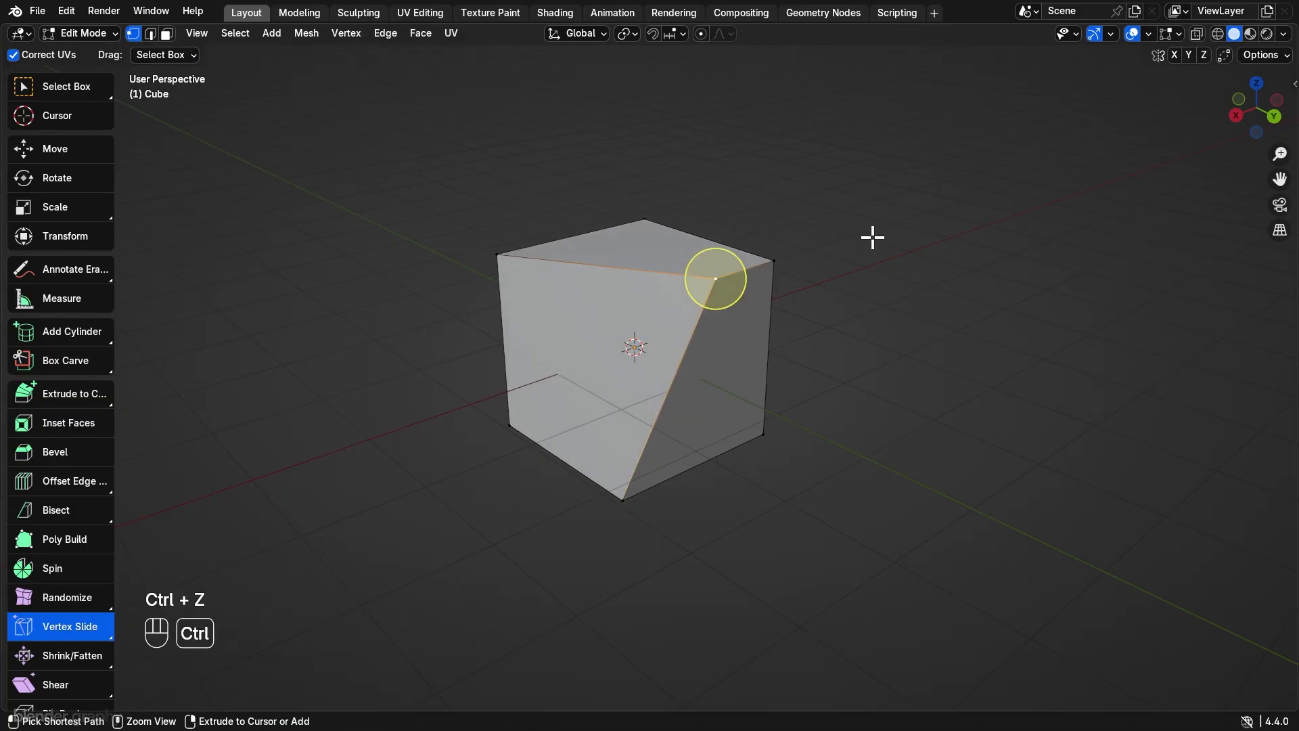
key("ctrl+z")
Step: Try Edge Slide on the top edge of the cube's +Y face in edge mode, using a factor of about -0.515, and undo it
left_click_drag(83, 632, 66, 670)
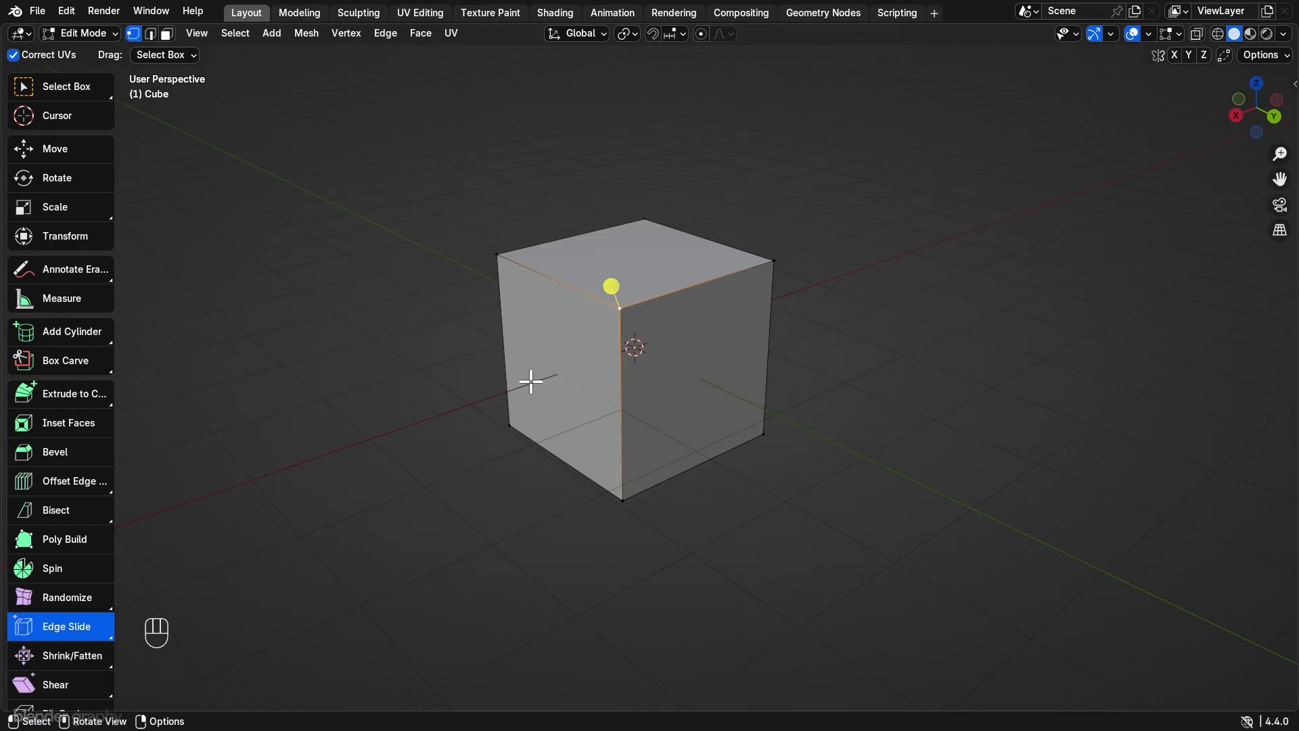
left_click(150, 33)
left_click_drag(749, 238, 745, 173)
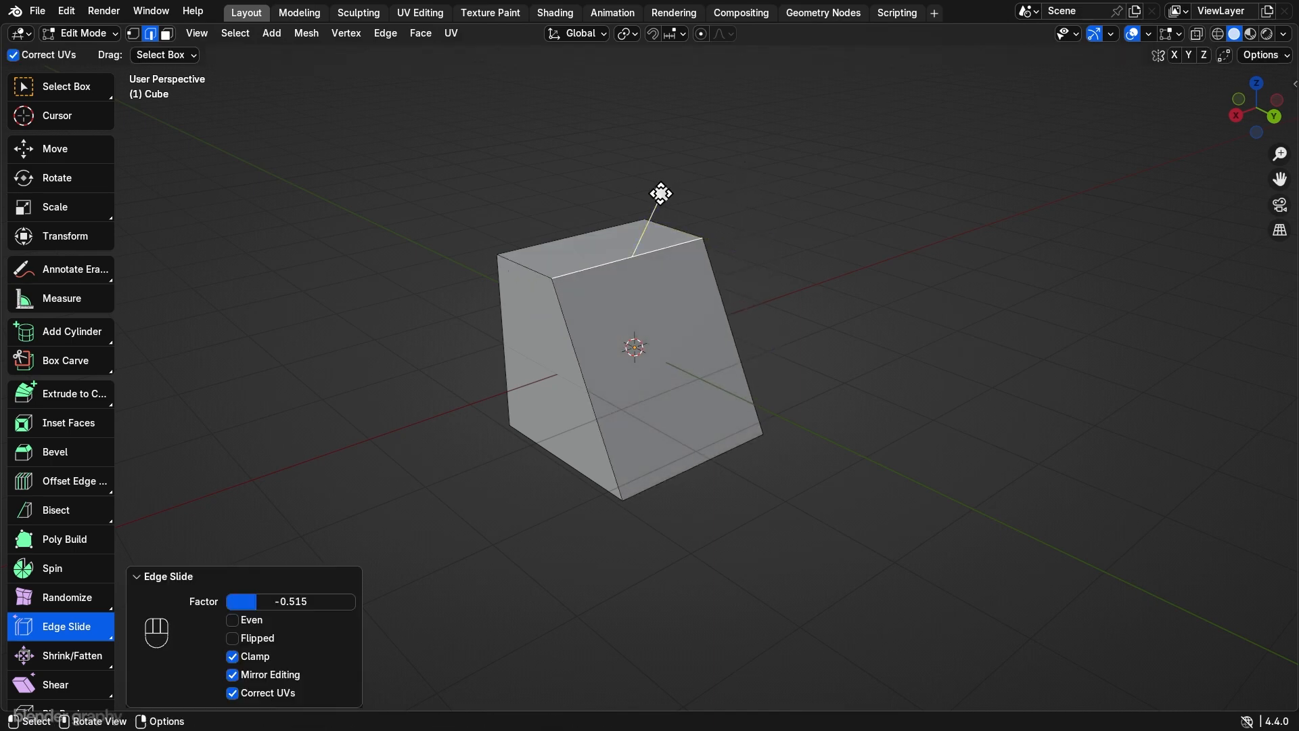
mouse_move(661, 195)
left_mouse_down()
mouse_move(697, 291)
mouse_move(682, 204)
left_mouse_up()
key("ctrl+z")
key("ctrl+z")
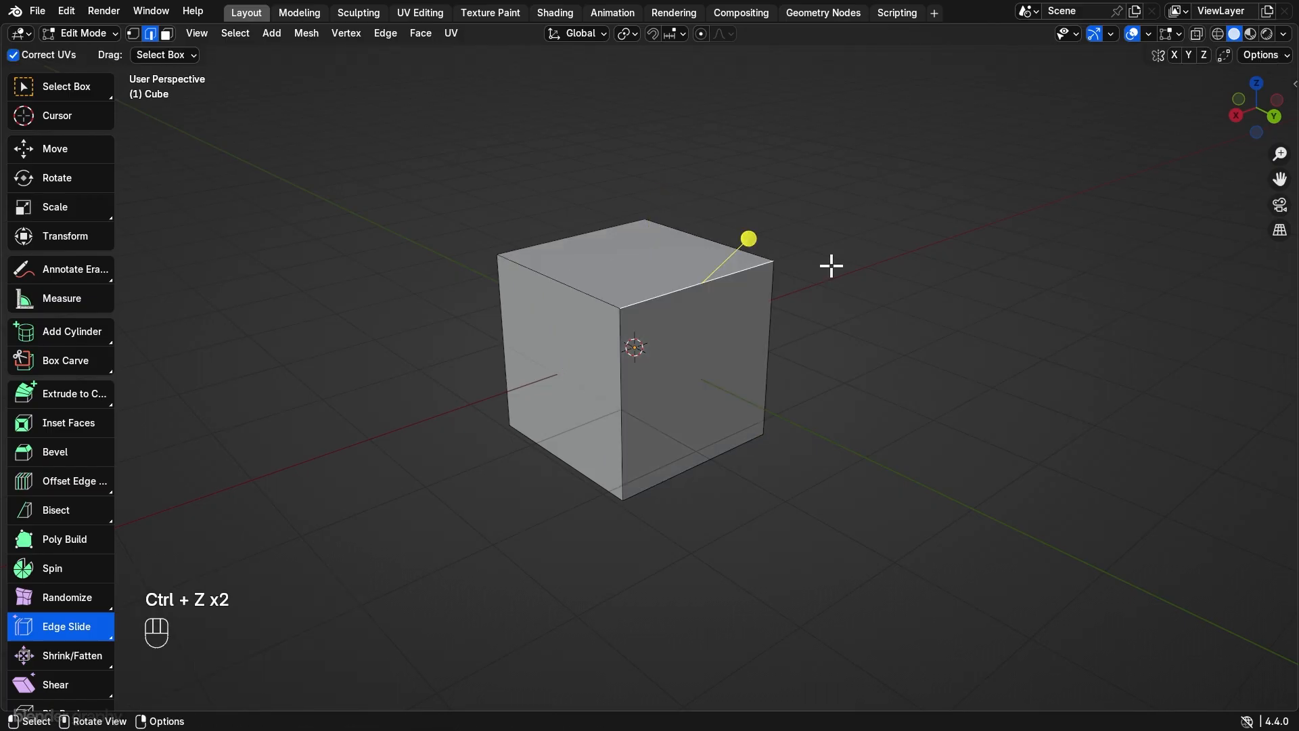
Step: Subdivide the whole cube with 10 cuts and collapse the operation settings
key("a")
right_click(706, 339)
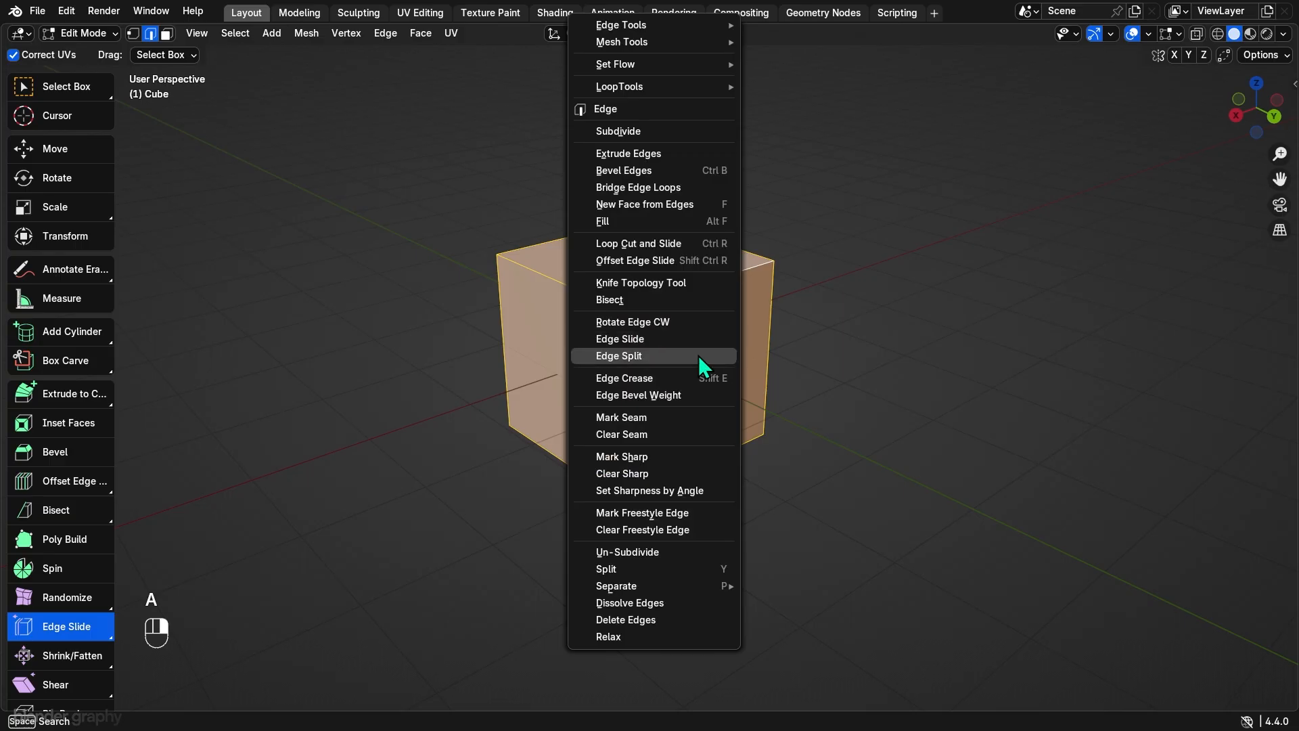
left_click(647, 131)
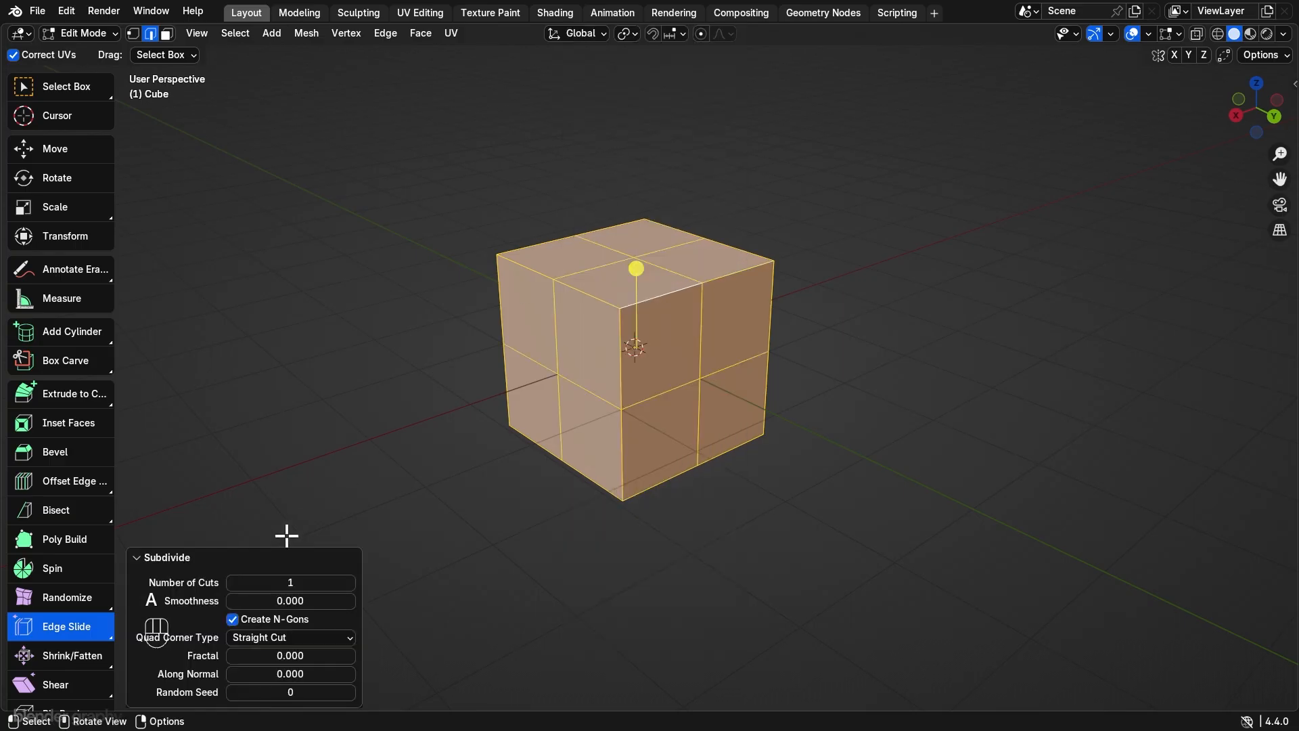
left_click(293, 584)
type("10")
key("Return")
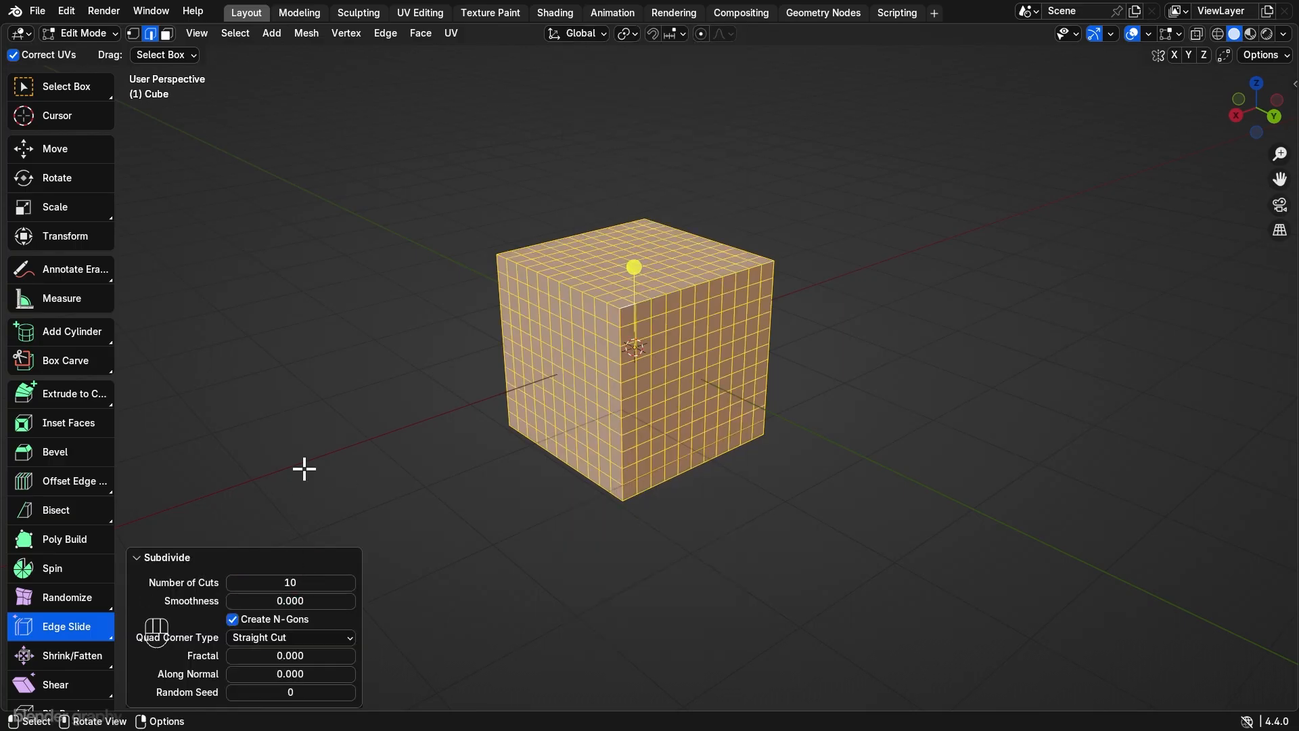
left_click(137, 556)
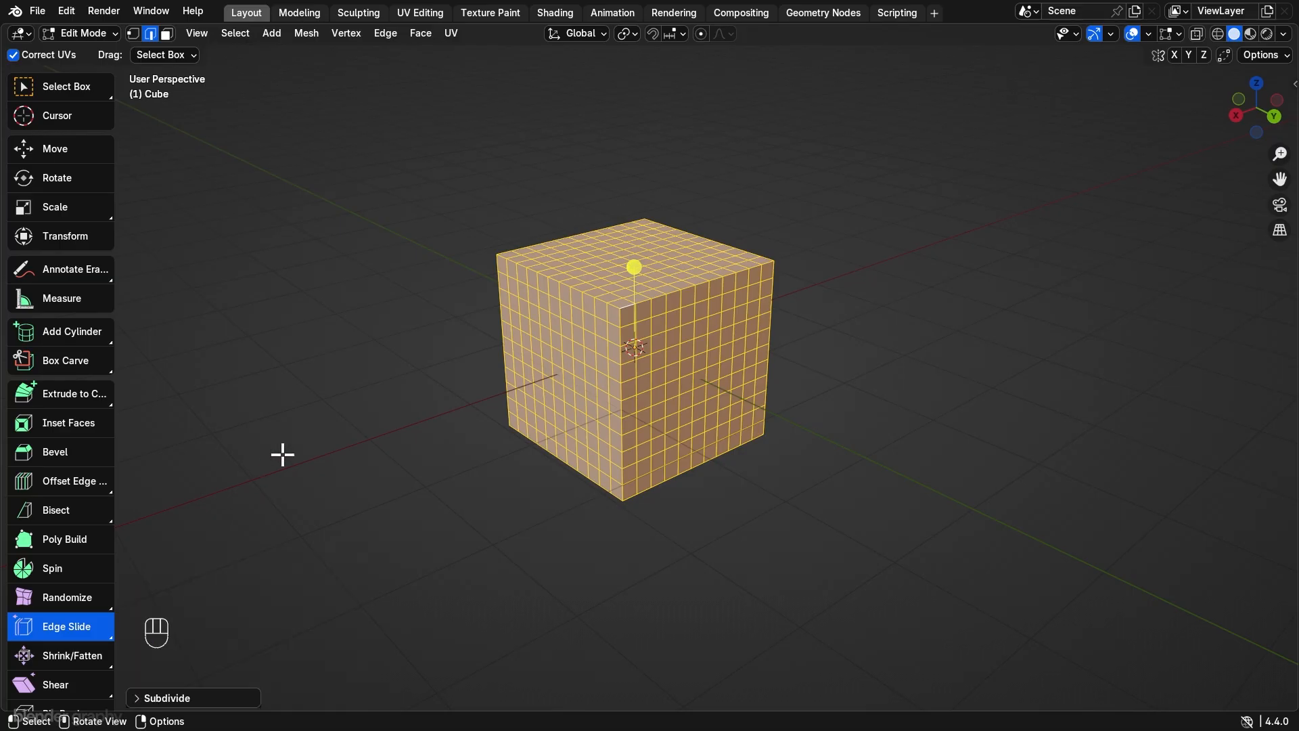
Step: Try Shrink/Fatten on the whole subdivided cube and undo it
left_click(76, 651)
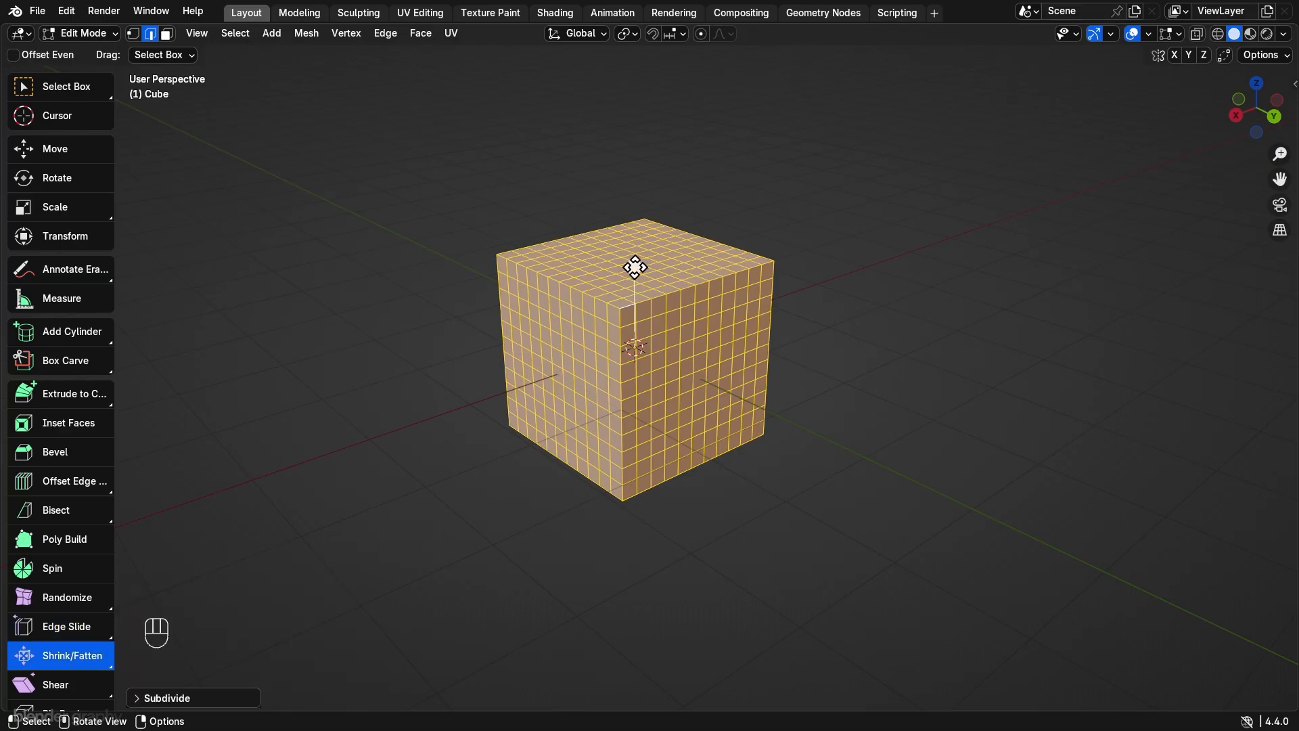
left_click_drag(635, 267, 651, 223)
key("ctrl+z")
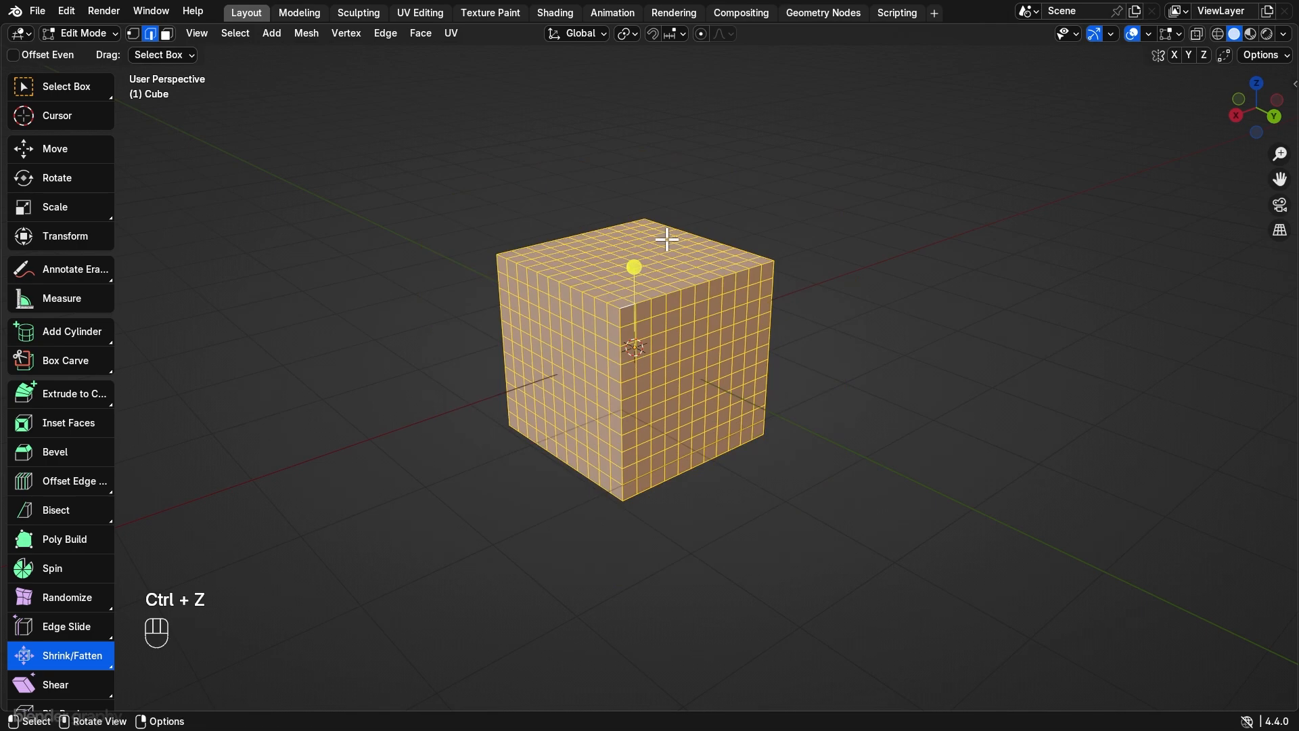
Step: Try Push/Pull on the whole subdivided cube and undo it
left_click_drag(92, 659, 90, 616)
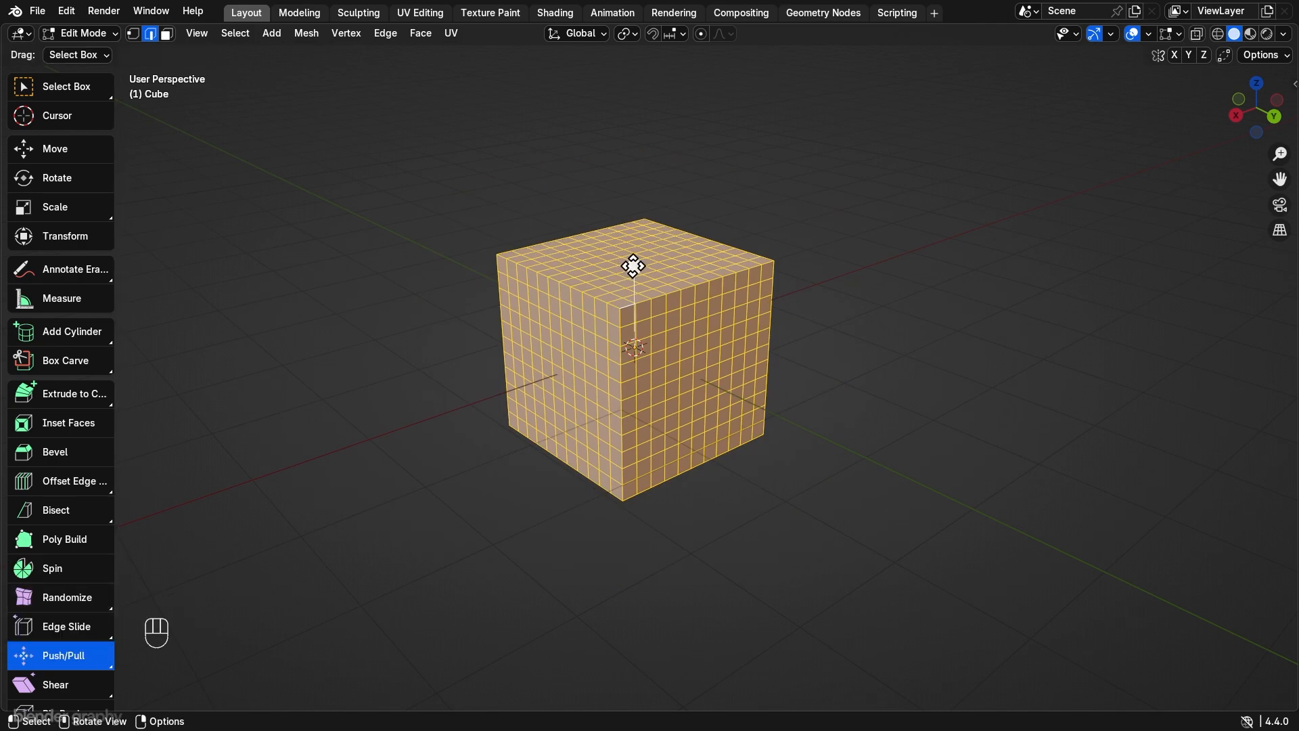
left_click_drag(633, 266, 636, 345)
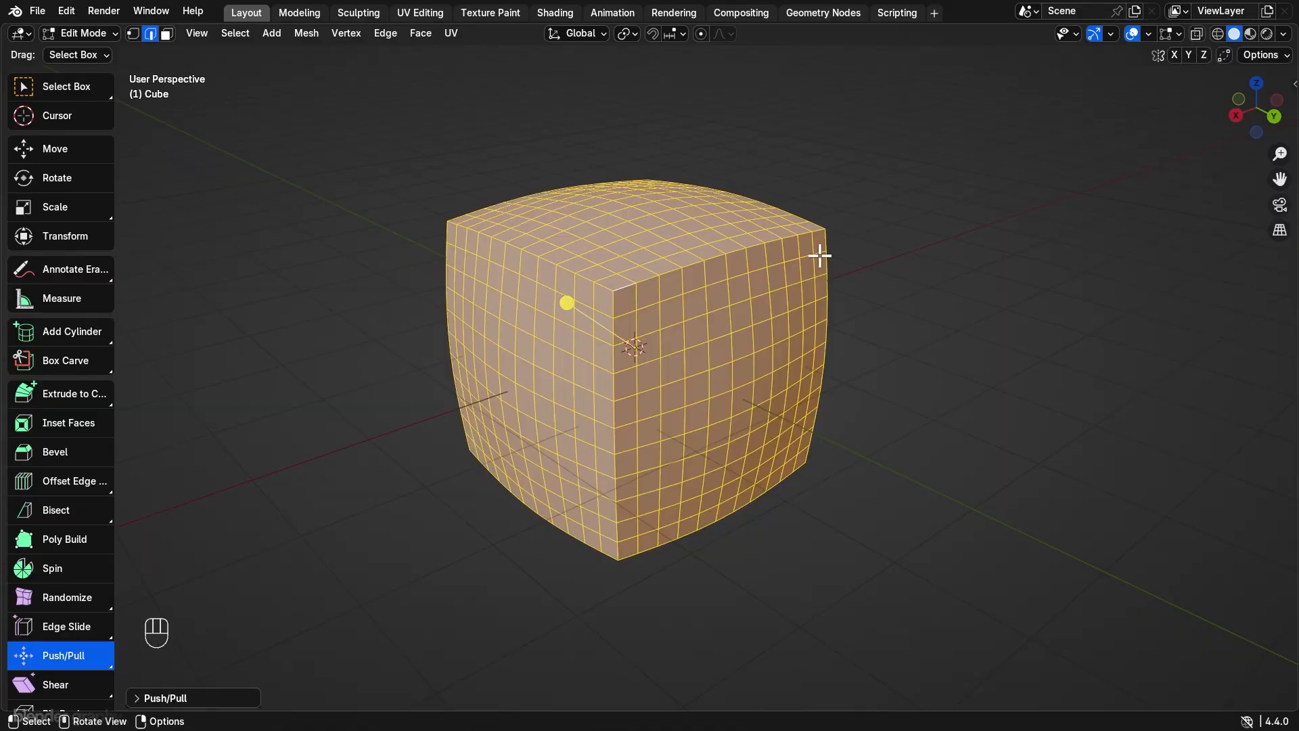
key("ctrl+z")
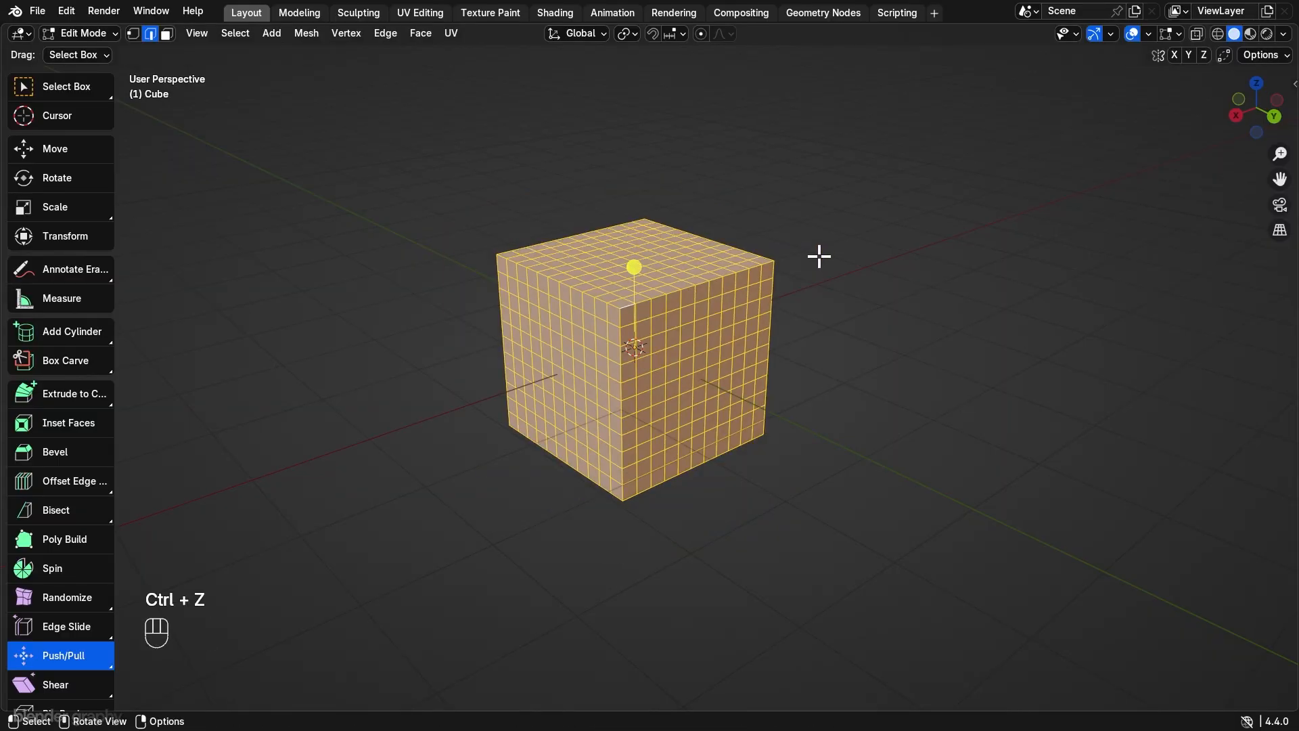
Step: Try shearing the subdivided cube in different directions with the Shear tool and undo the shears
scroll(52, 636, "down", 1)
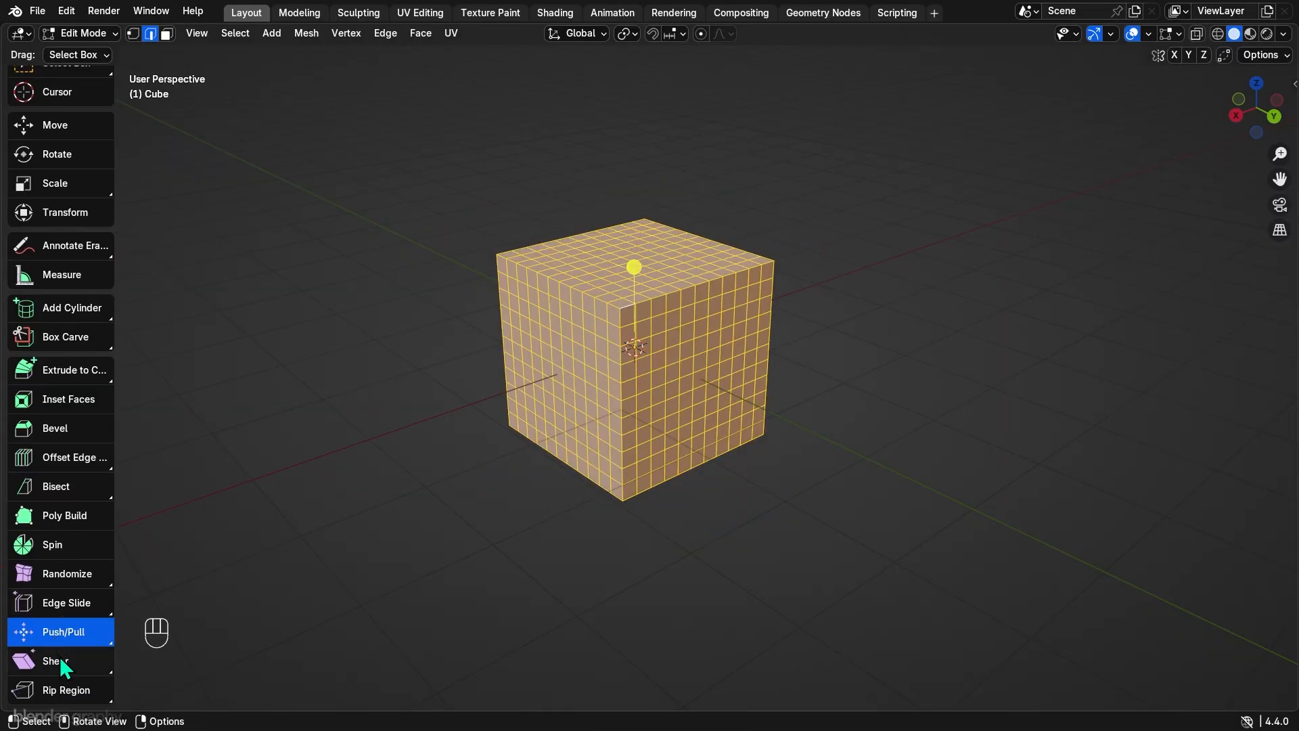
left_click(61, 660)
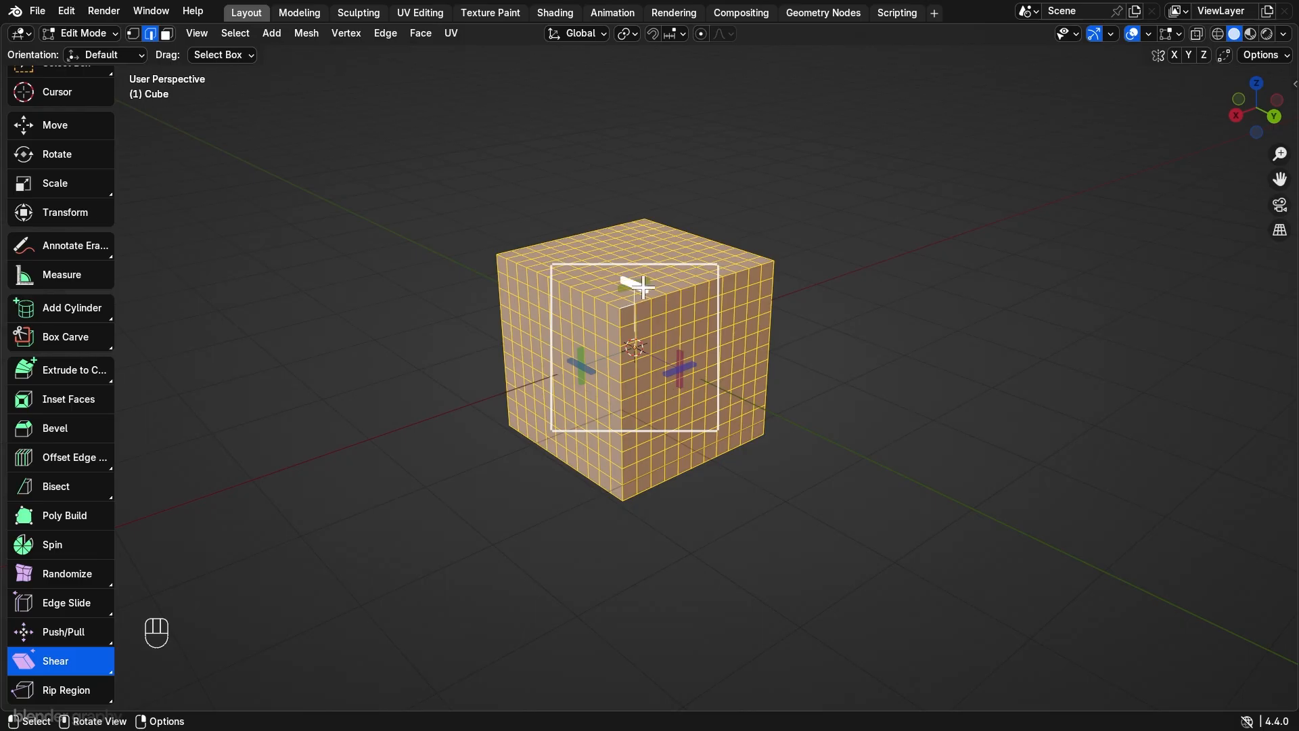
left_click_drag(642, 288, 644, 271)
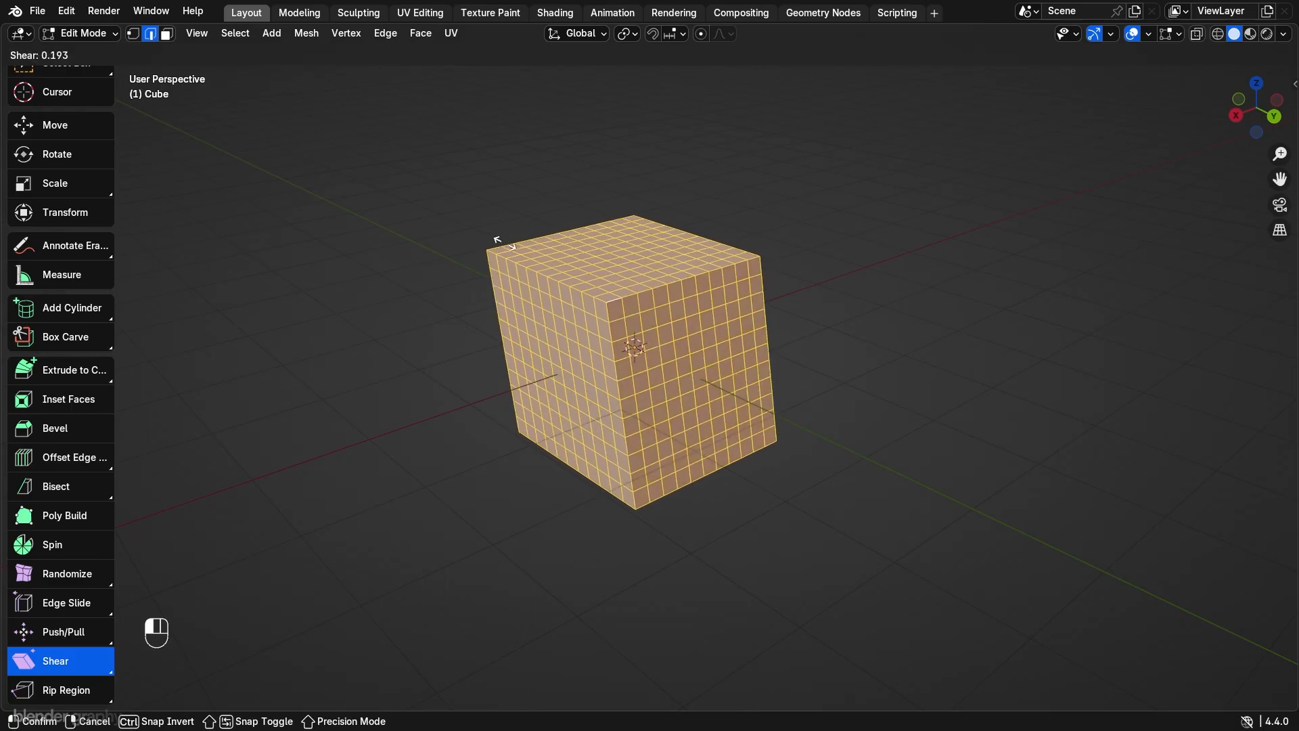
left_click_drag(695, 382, 643, 284)
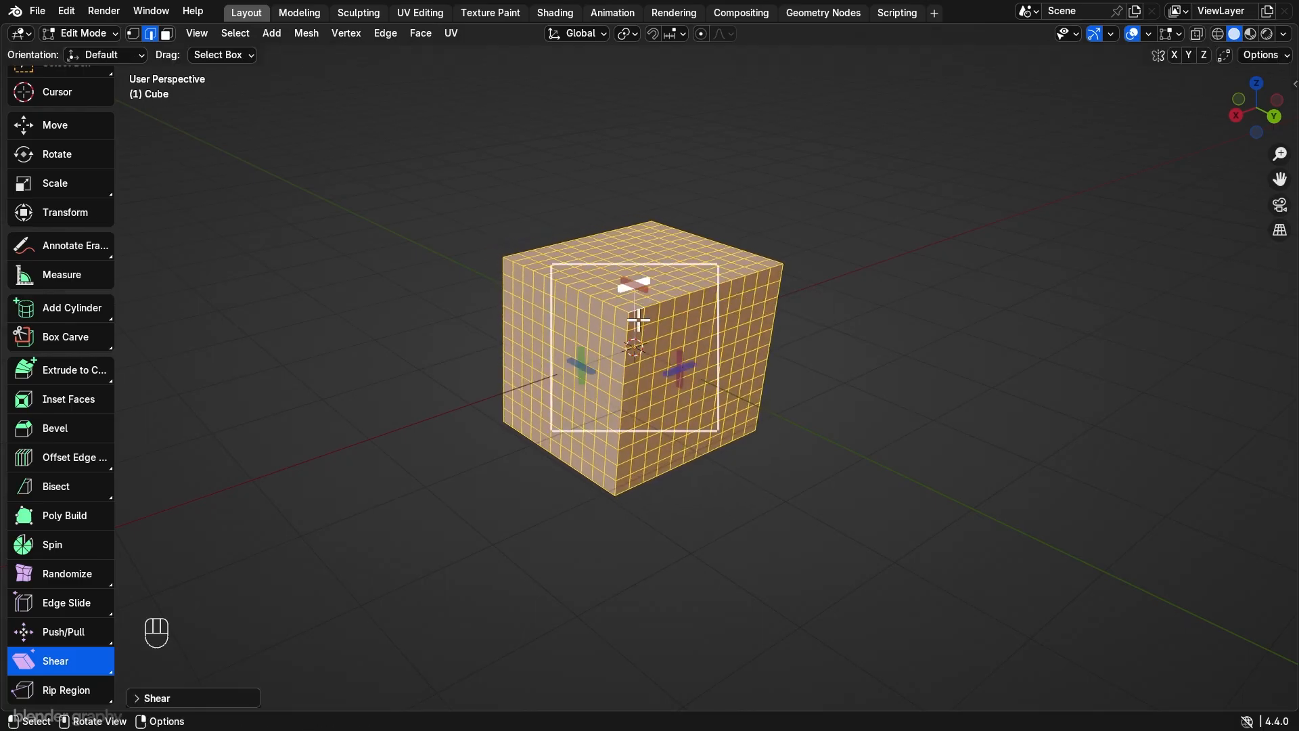
left_click_drag(681, 369, 806, 365)
key("ctrl+z")
key("ctrl+z")
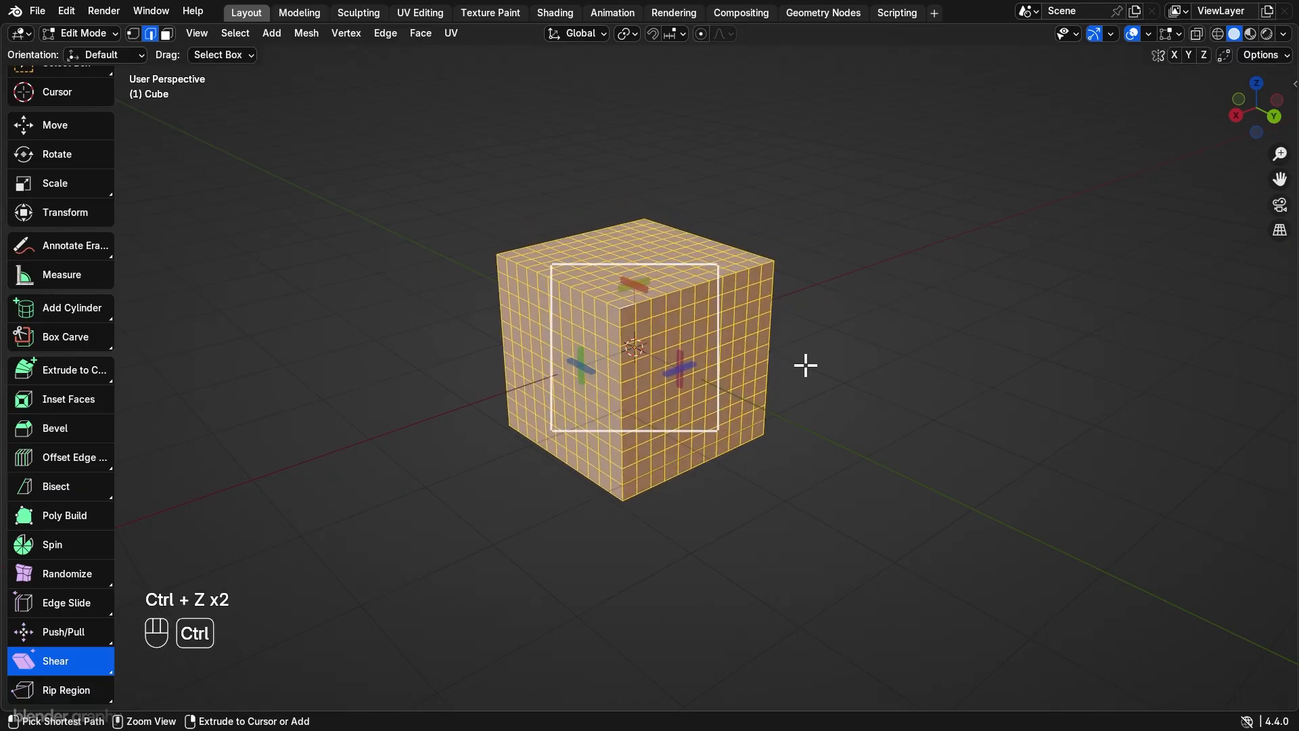
Step: Try rounding the subdivided cube with the To Sphere tool and undo it
left_click_drag(88, 672, 92, 627)
left_click_drag(691, 309, 864, 383)
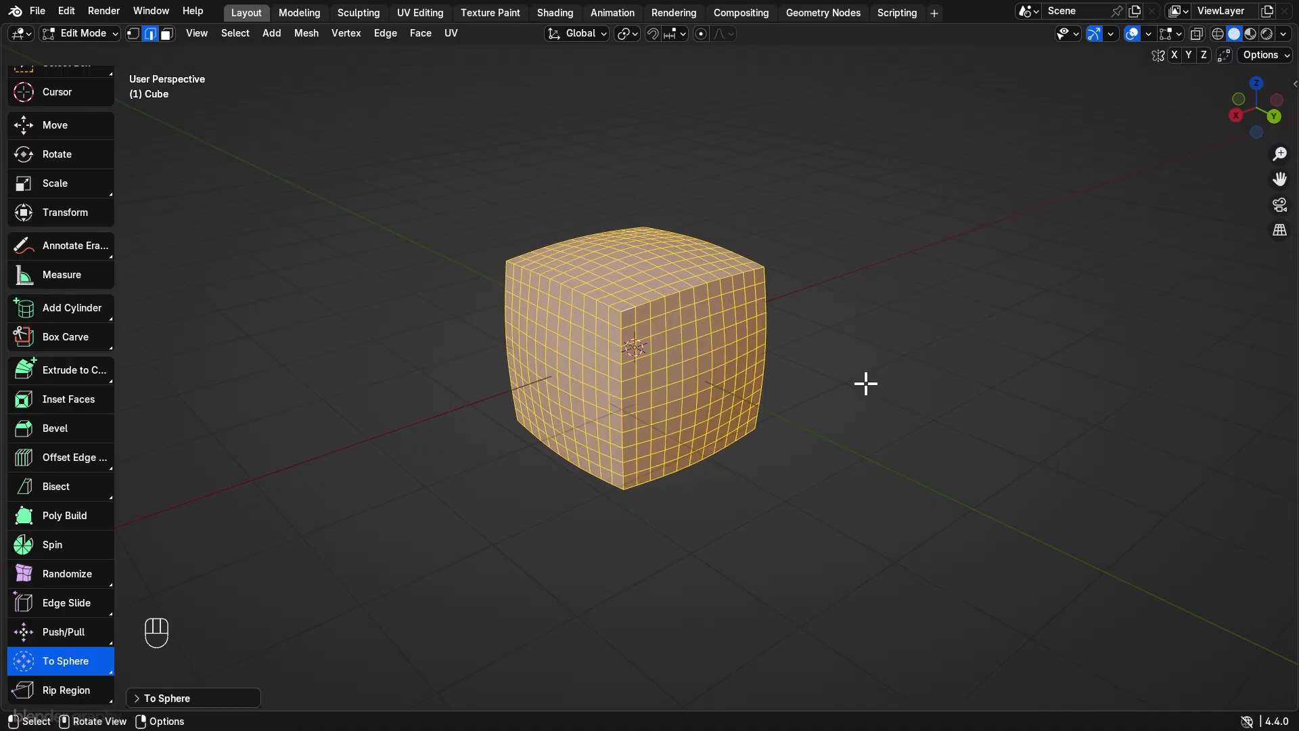
key("ctrl+z")
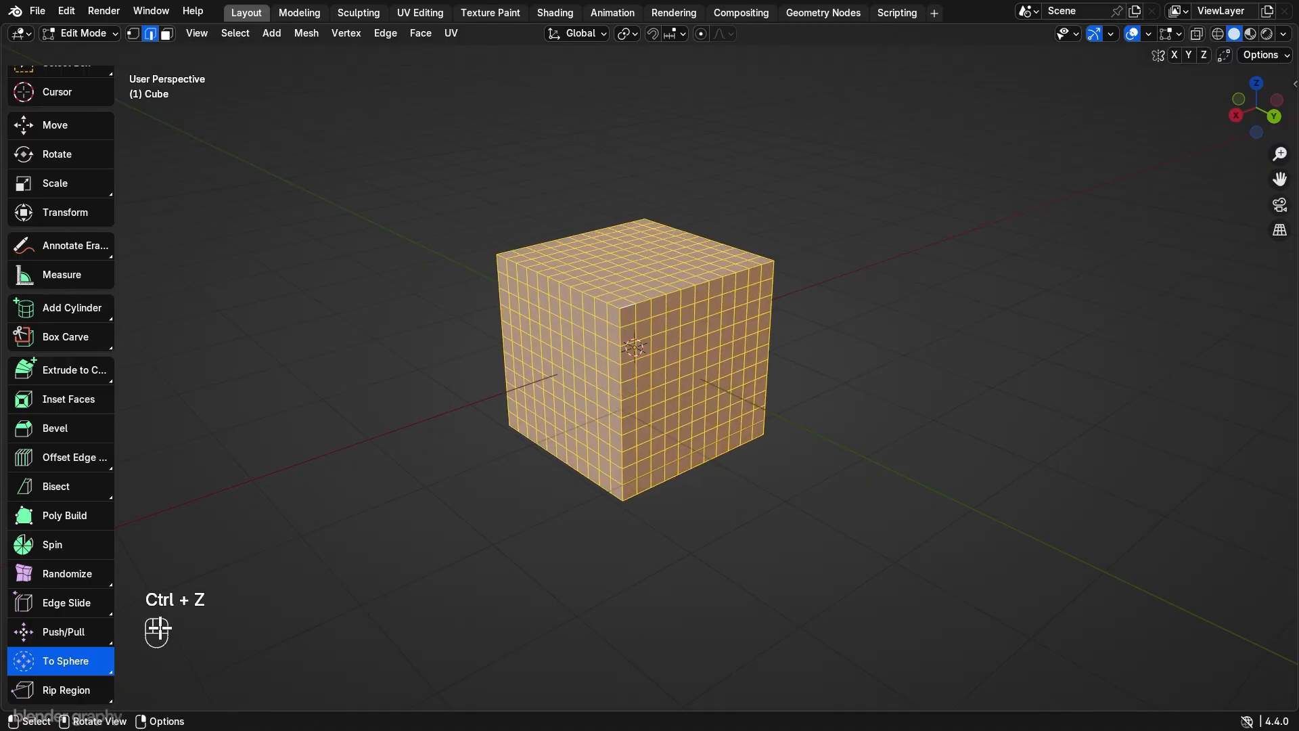
Step: Undo the cube's subdivision and use Rip Region to pull open its top face and its +X face along their near edges
left_click(78, 693)
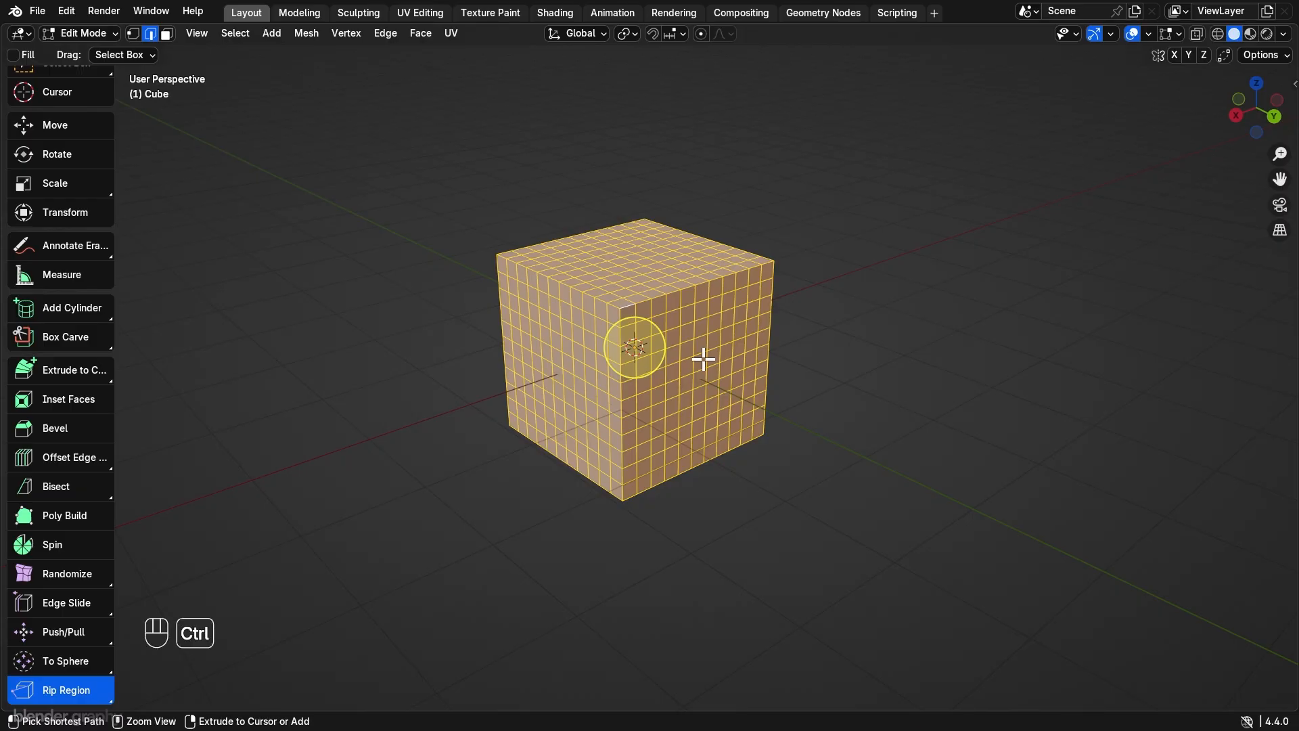
key("ctrl+z")
left_click_drag(681, 286, 673, 140)
left_click_drag(620, 406, 398, 398)
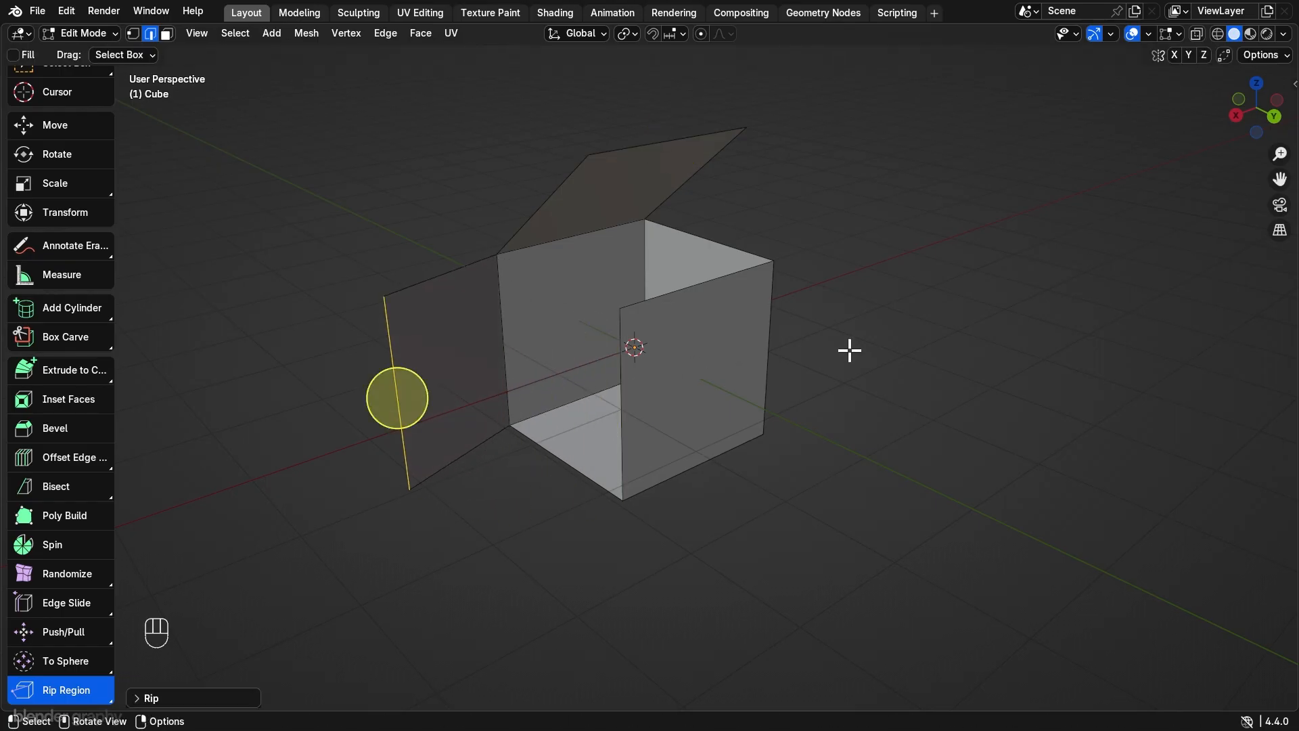
Step: Undo both Rip Region openings so the cube is closed again
key("ctrl+z")
key("ctrl+z")
key("ctrl+z")
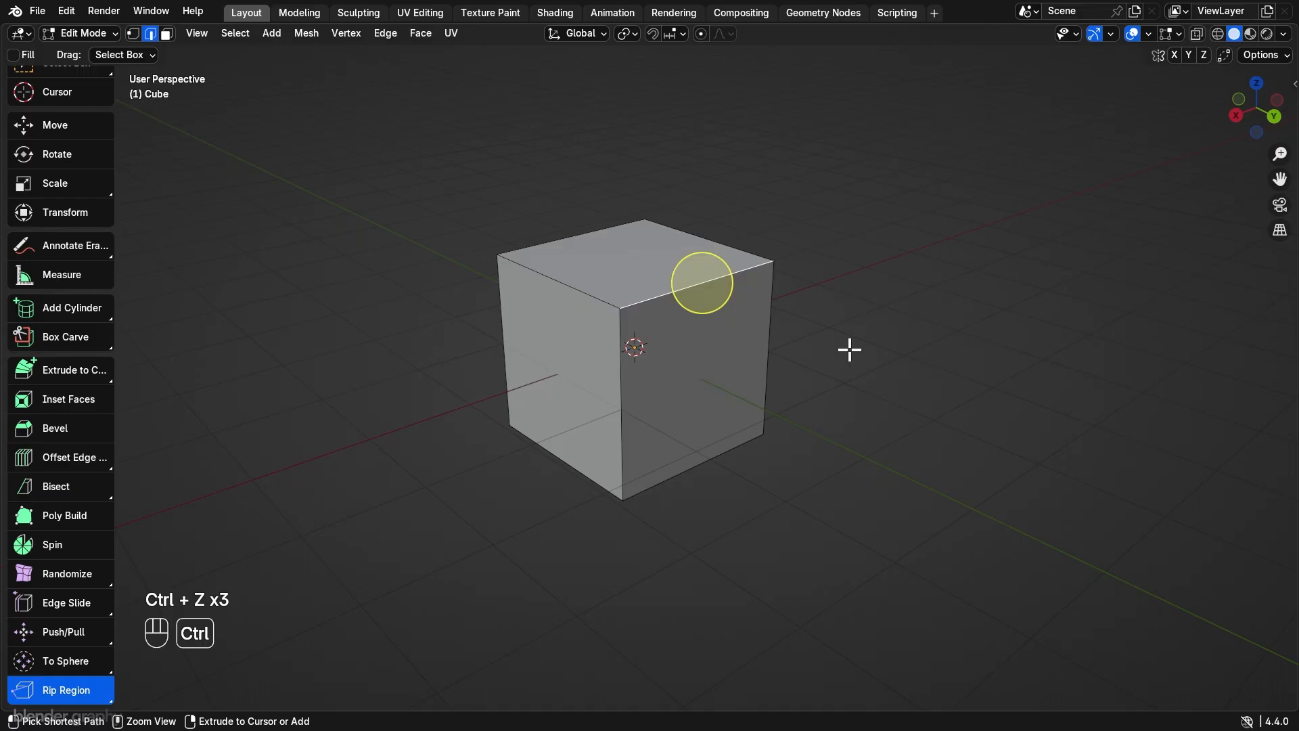
Step: Switch from Rip Region to the Rip Edge tool with the top edge of the +Y face selected
left_click_drag(55, 689, 88, 653)
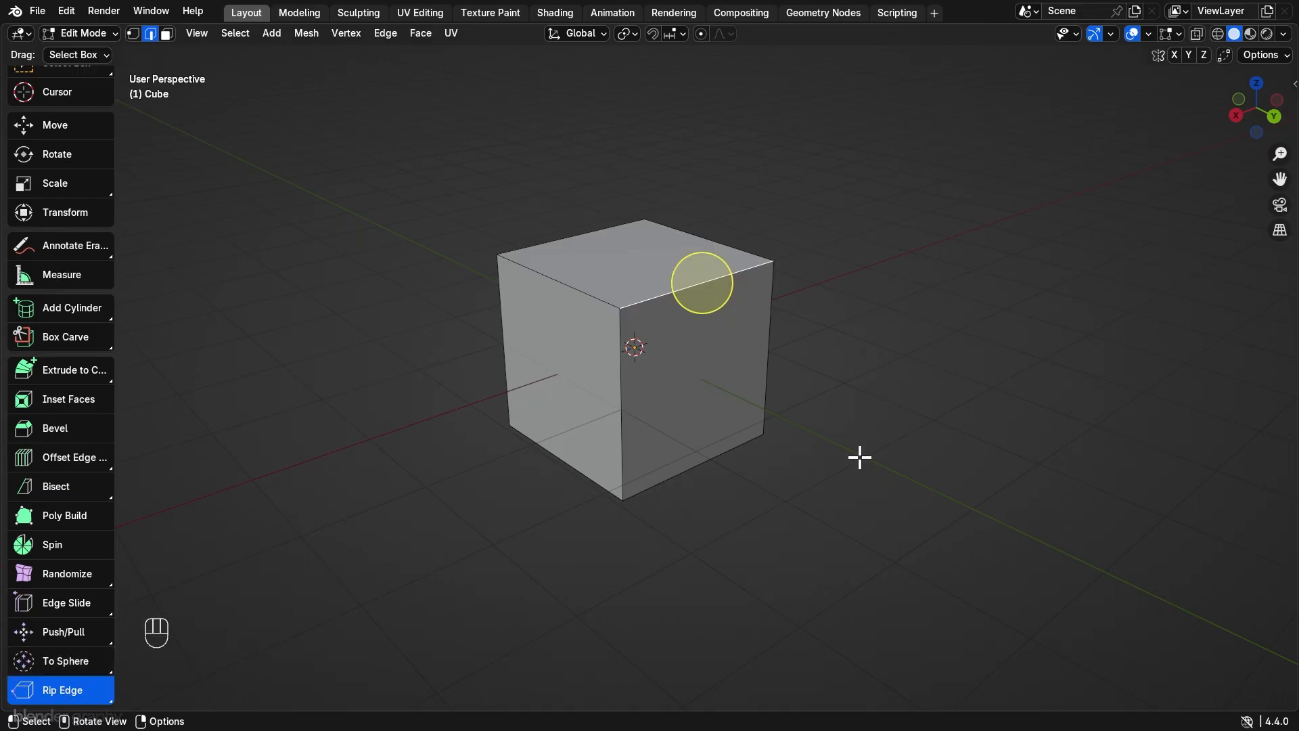